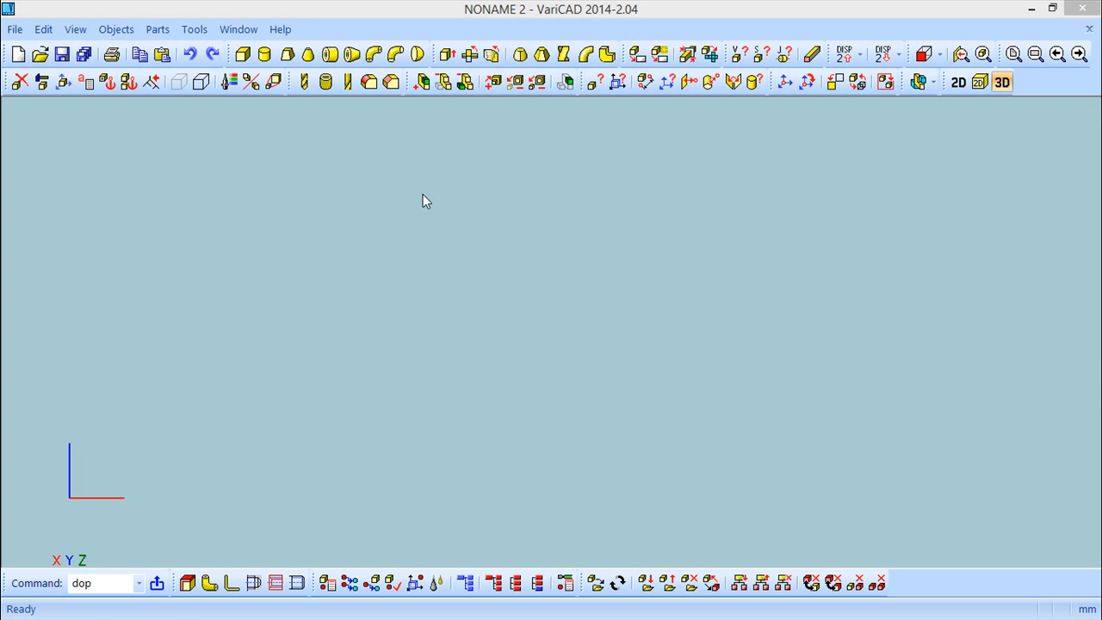
- Create a box 50 mm high, 100 mm wide and 20 mm long and insert it at its default location
left_click(245, 56)
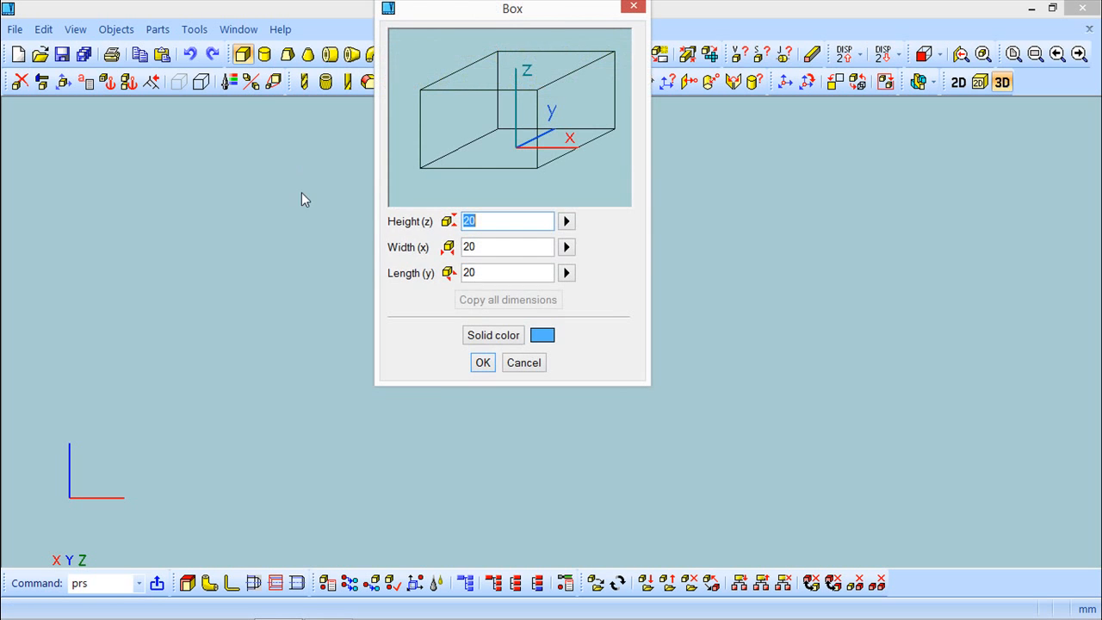
left_click_drag(564, 18, 685, 126)
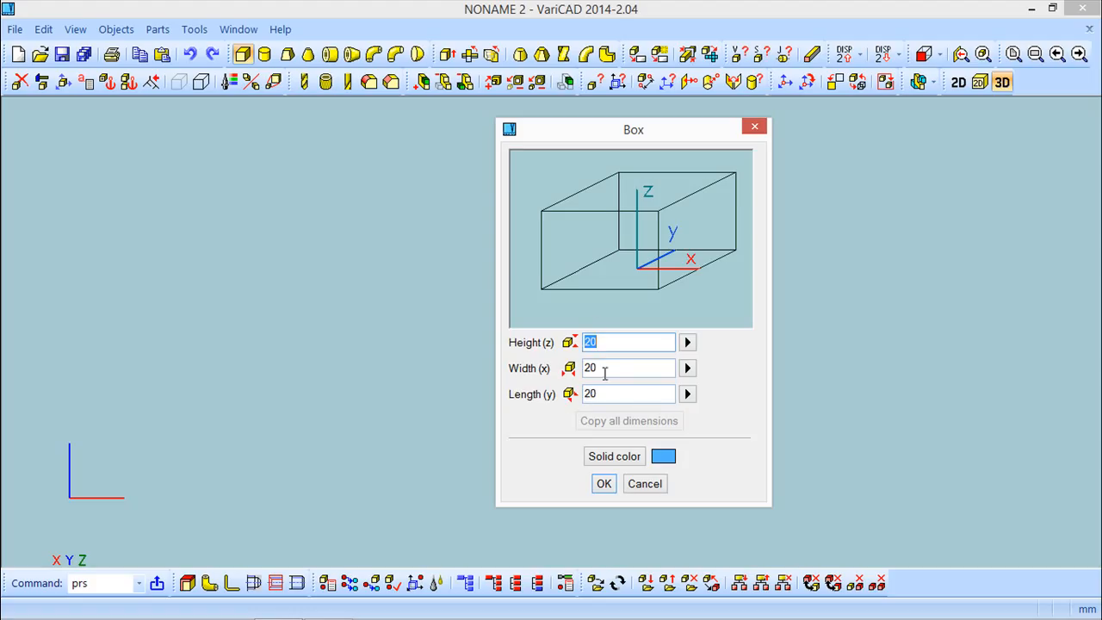
type("50")
left_click_drag(606, 369, 565, 358)
type("100")
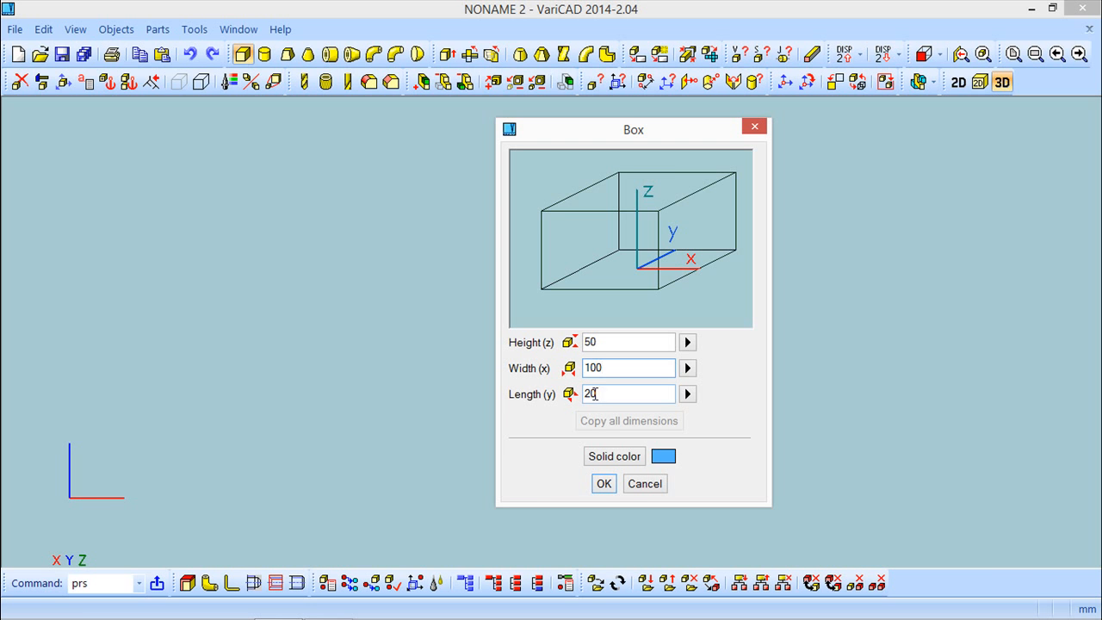
left_click(608, 486)
middle_click_drag(581, 430, 521, 456)
left_click(1034, 597)
scroll(572, 406, "up", 14)
scroll(556, 398, "up", 1)
scroll(525, 436, "up", 1)
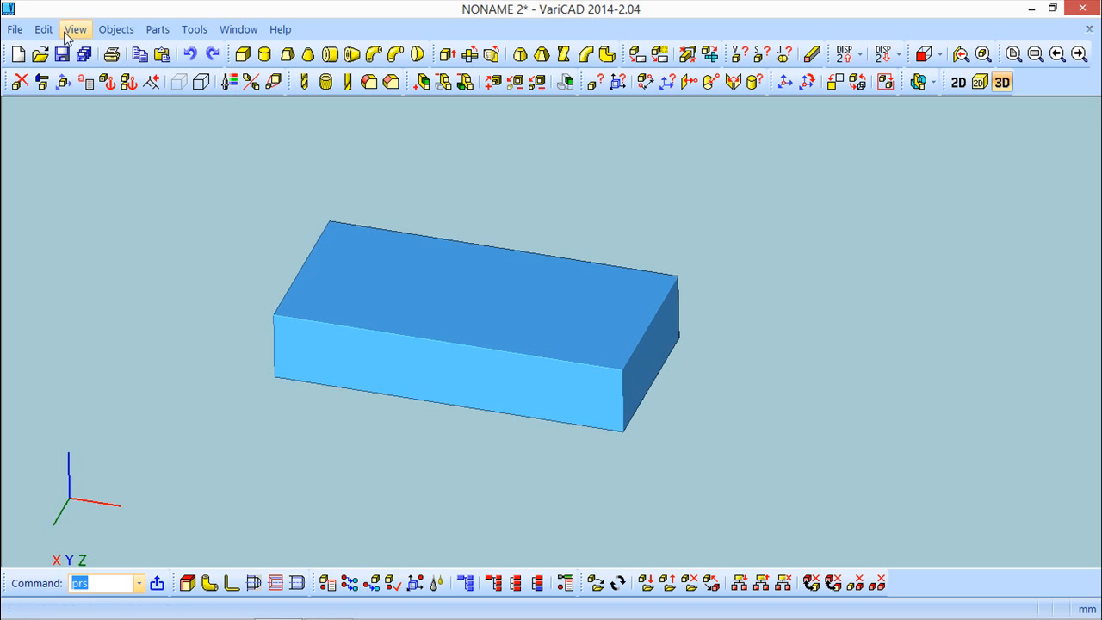
- Change the box's color to red
left_click(43, 30)
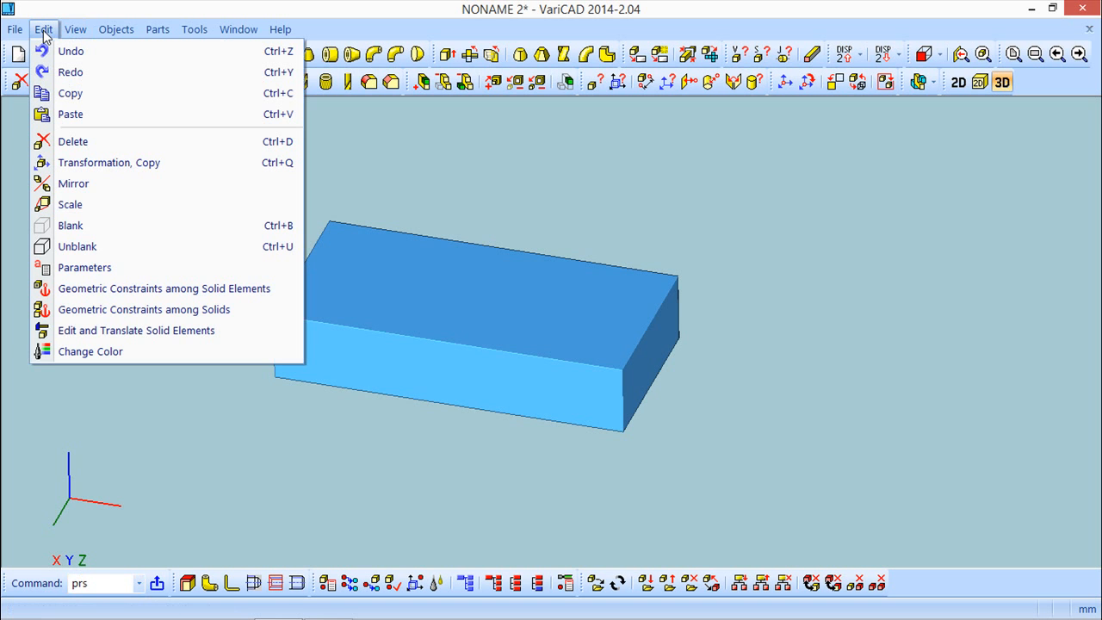
left_click(110, 353)
left_click_drag(195, 158, 210, 109)
left_click(147, 165)
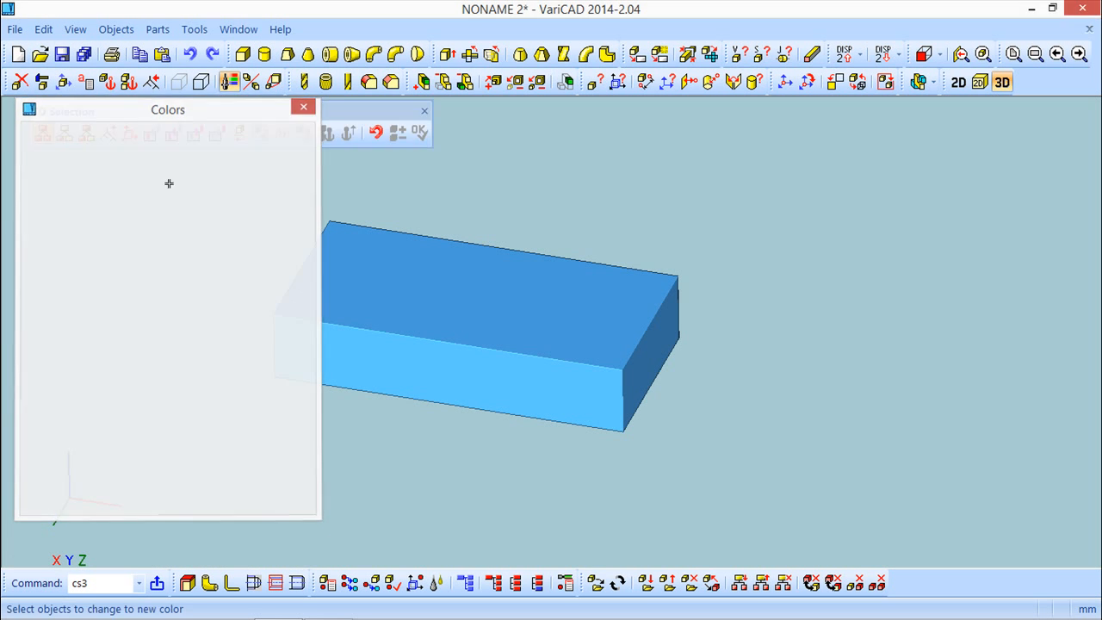
left_click(431, 313)
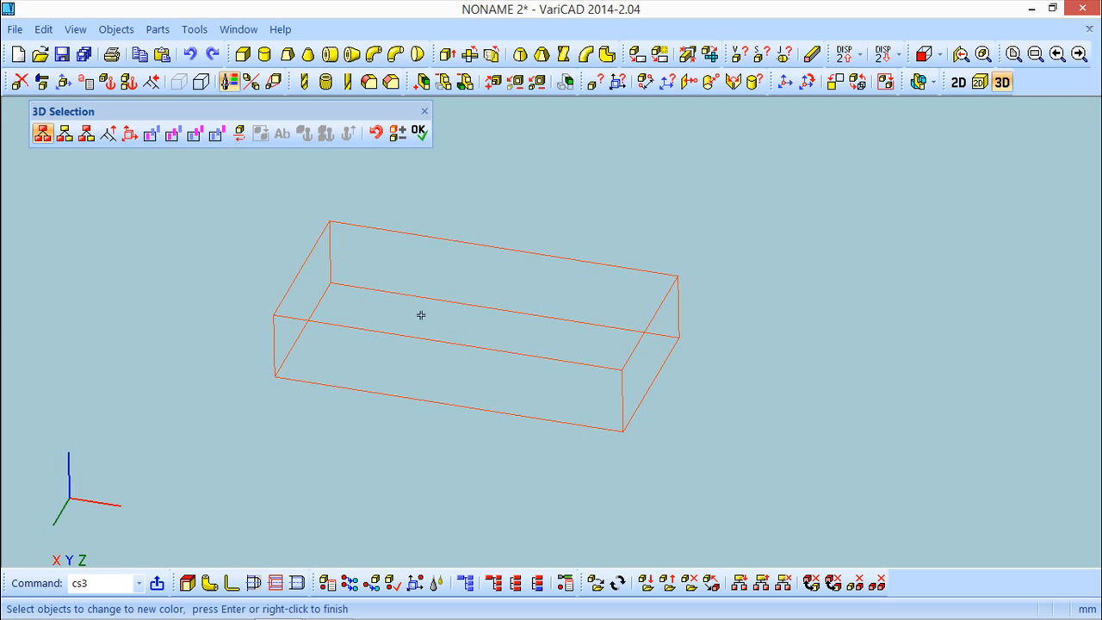
left_click(420, 131)
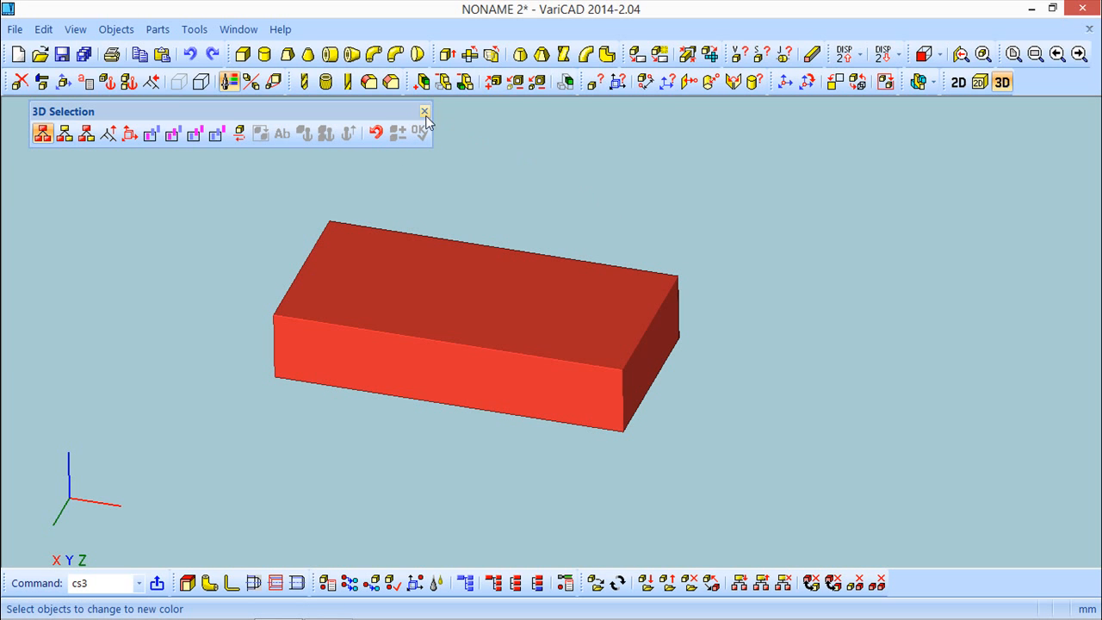
left_click(424, 111)
- Switch the entire display to wireframe and back to shaded
mouse_move(565, 204)
middle_mouse_down()
mouse_move(583, 179)
mouse_move(560, 205)
middle_mouse_up()
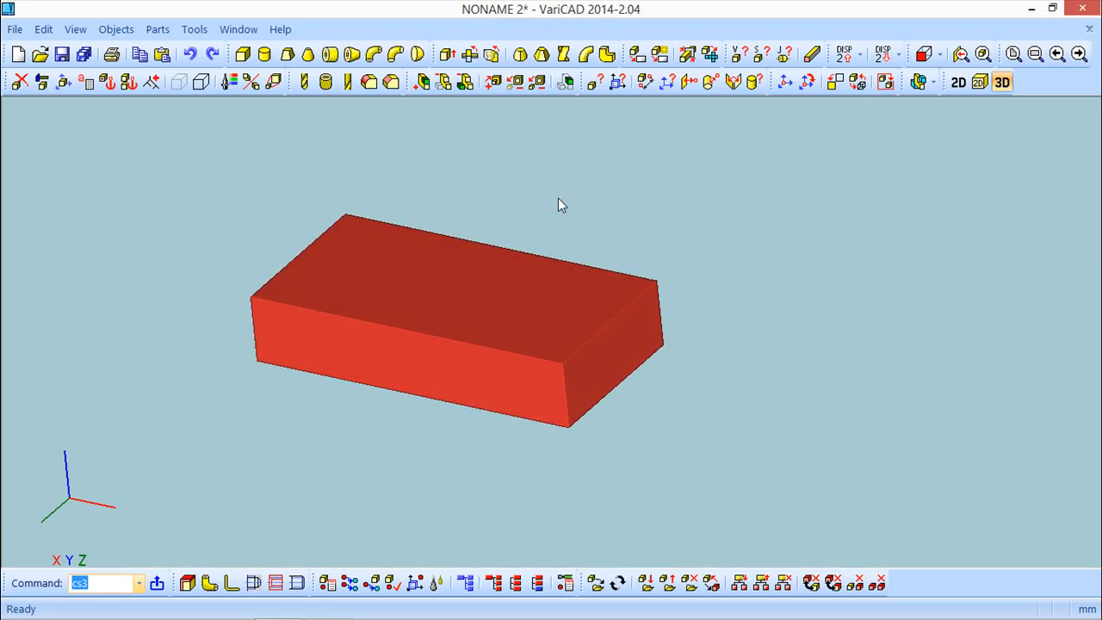
middle_click_drag(593, 202, 602, 207)
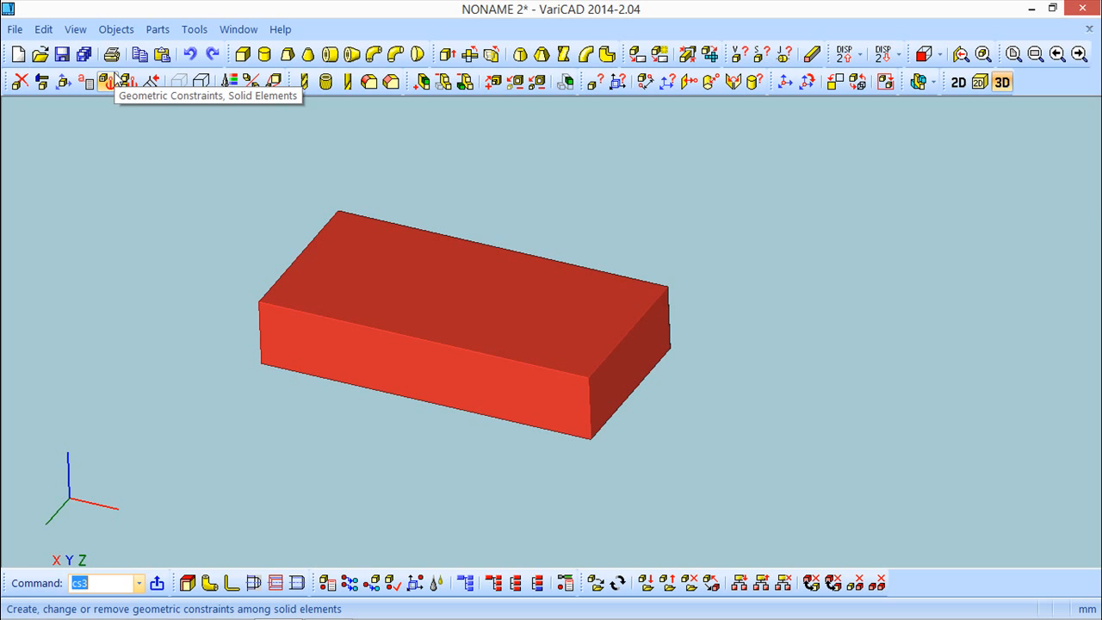
left_click(45, 34)
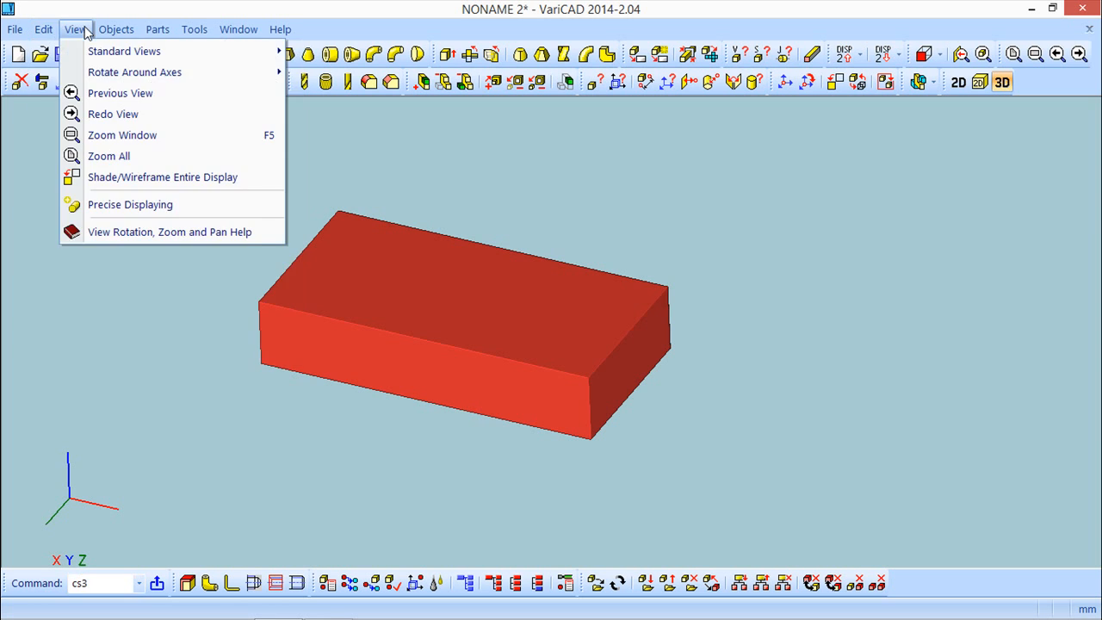
mouse_move(43, 35)
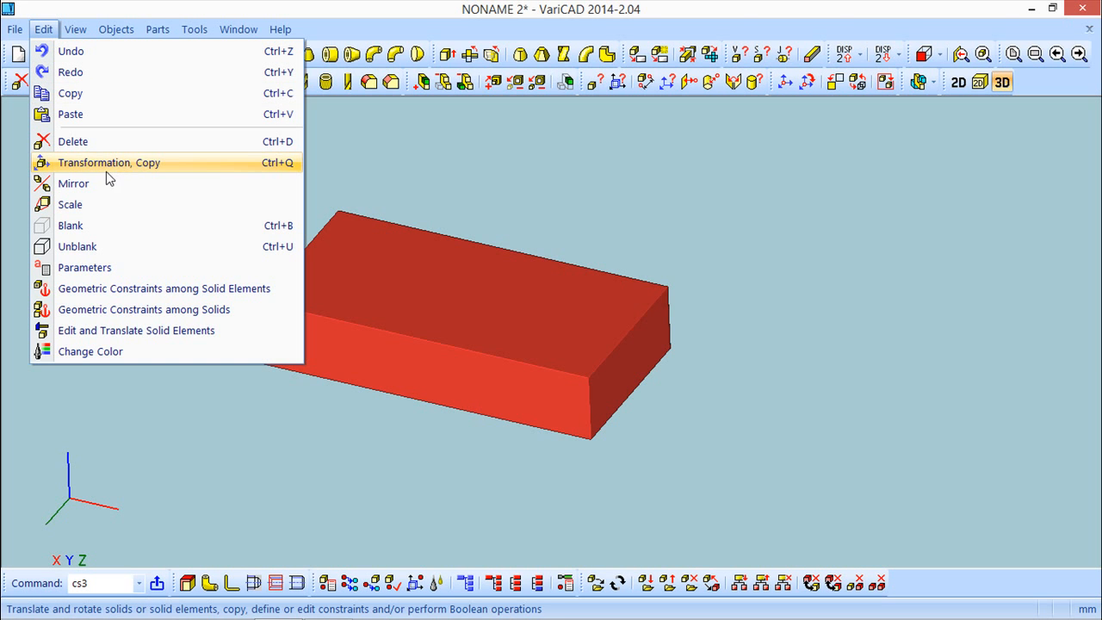
mouse_move(97, 30)
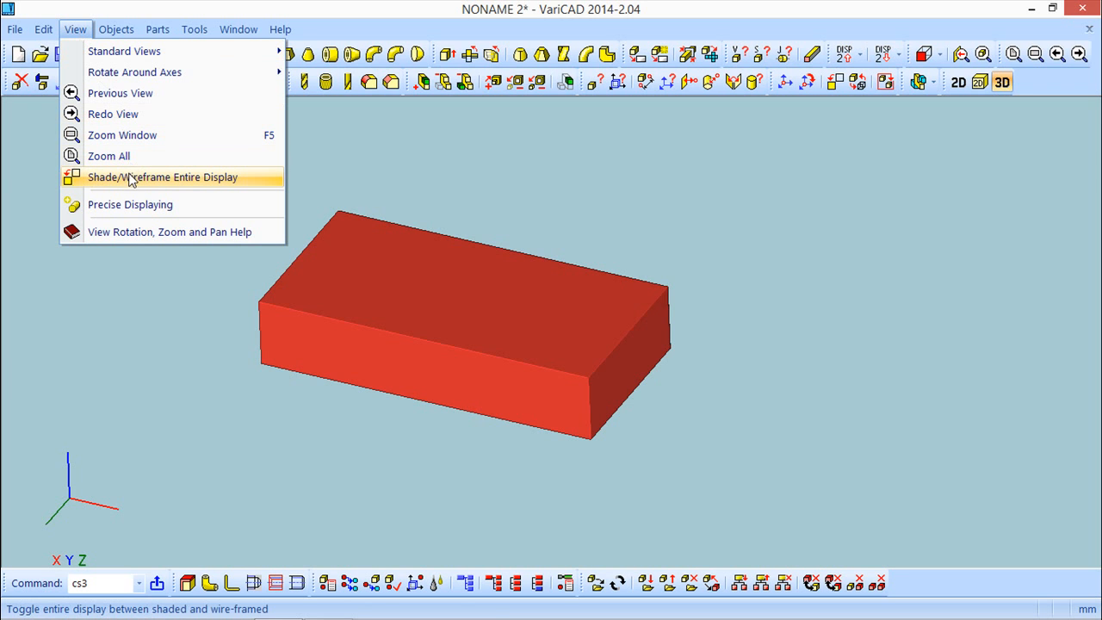
left_click(222, 178)
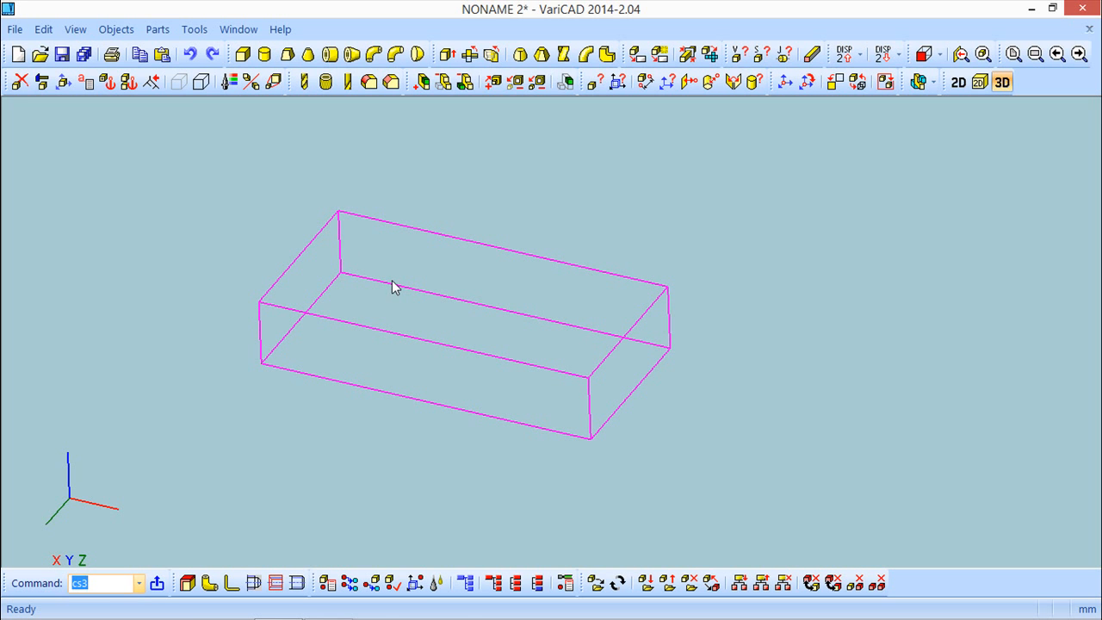
left_click(75, 30)
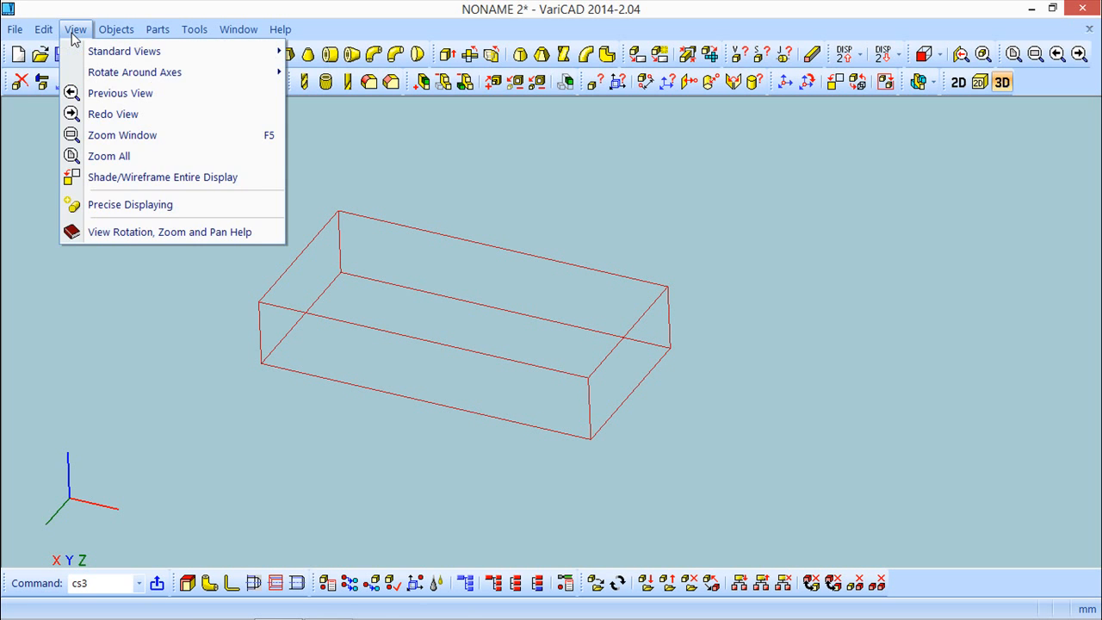
left_click(173, 179)
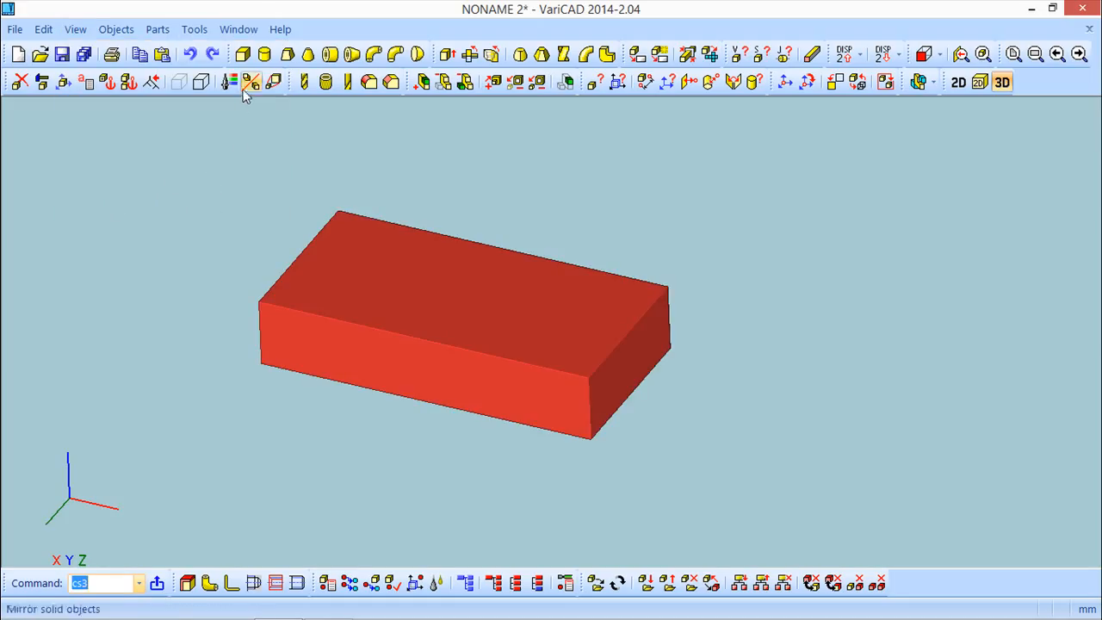
- Define a second box with height, width and length all set to 50 mm
left_click(242, 54)
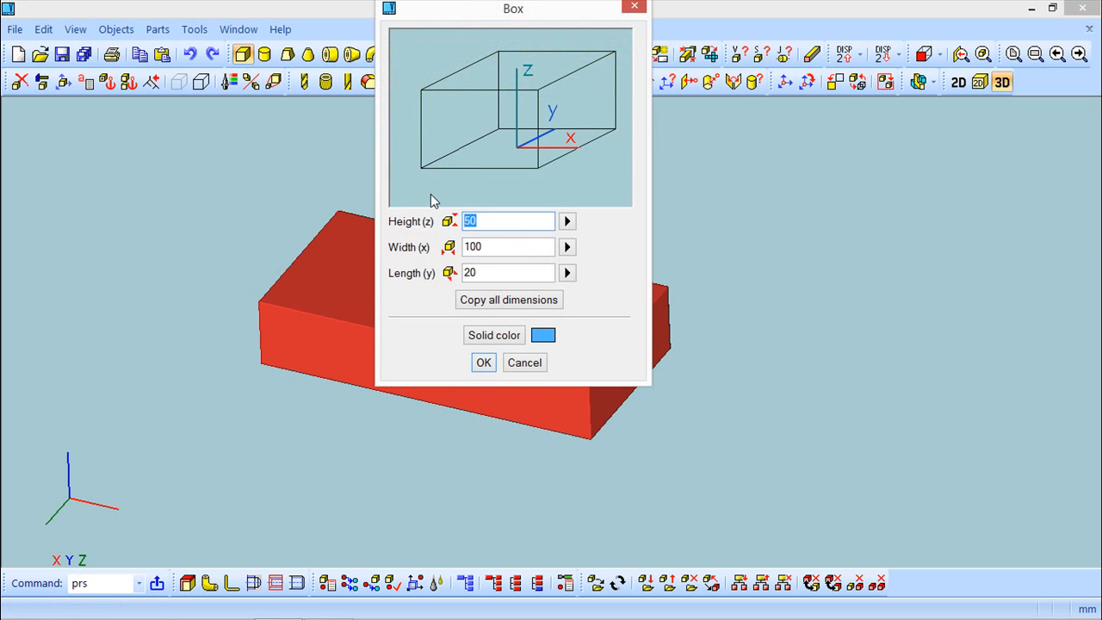
left_click(494, 221)
left_click_drag(479, 246, 412, 243)
type("50")
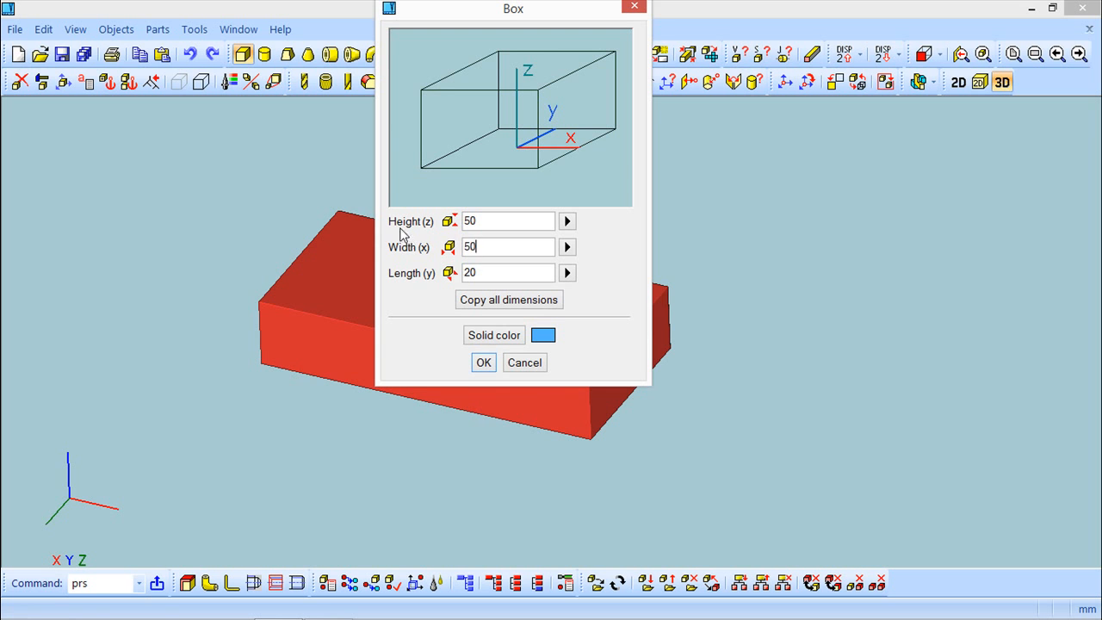
left_click_drag(486, 272, 439, 270)
type("50")
left_click(484, 363)
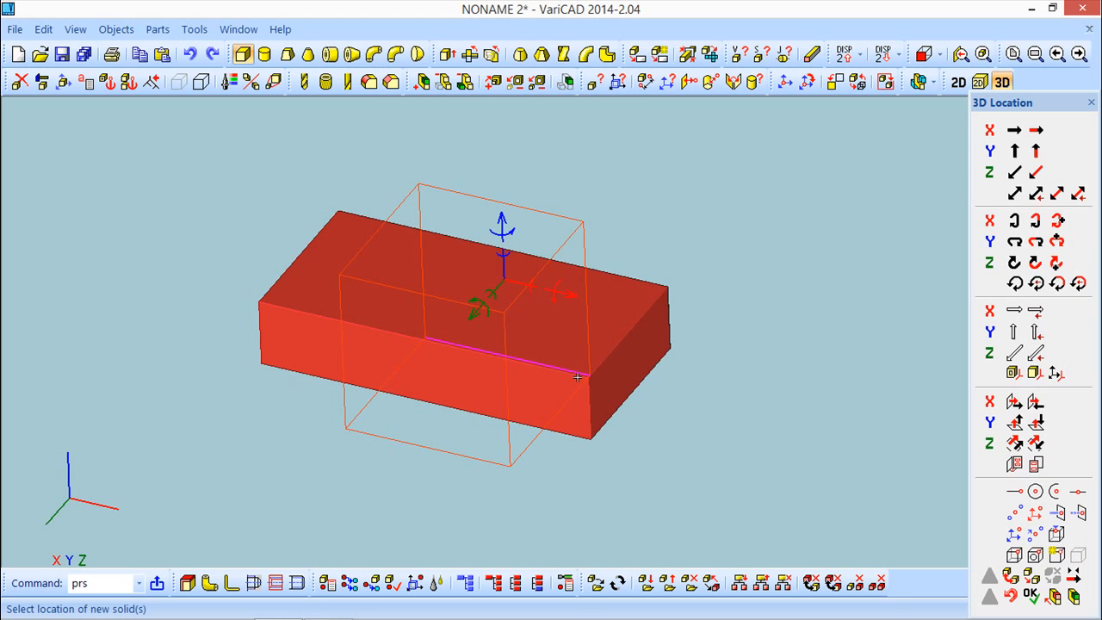
- Move the new cube along the X axis past the end of the red box and insert it there
middle_click_drag(683, 434, 677, 443)
left_click_drag(538, 302, 819, 390)
mouse_move(541, 430)
middle_mouse_down()
mouse_move(617, 445)
mouse_move(542, 438)
middle_mouse_up()
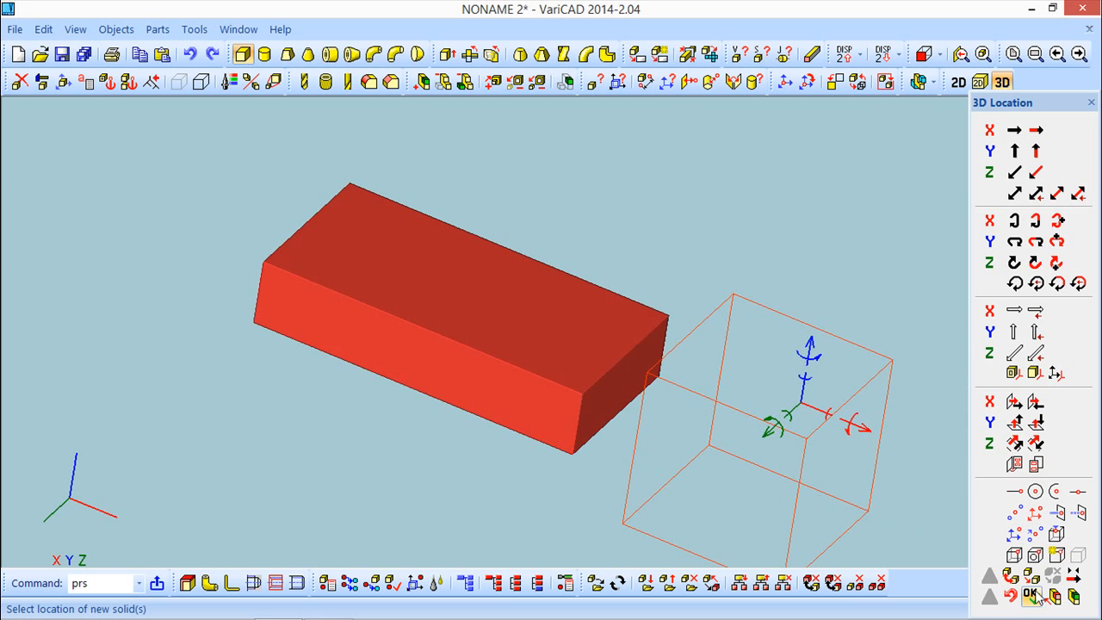
left_click(1032, 595)
middle_click_drag(733, 371, 669, 324)
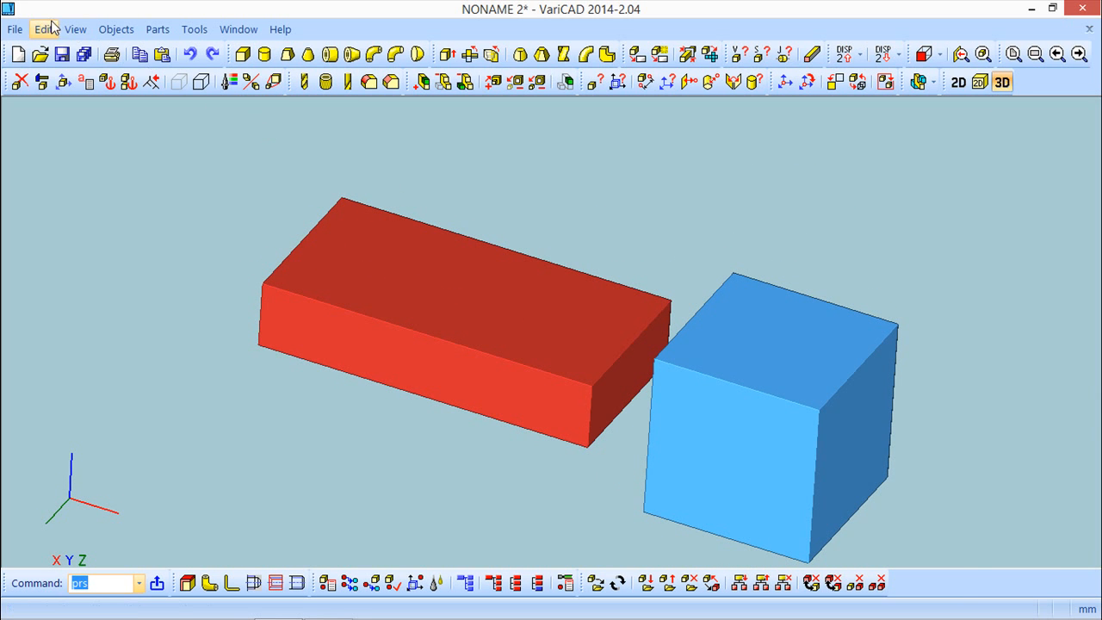
- Display both solids as wireframes using the entire-display shading toggle
left_click(76, 29)
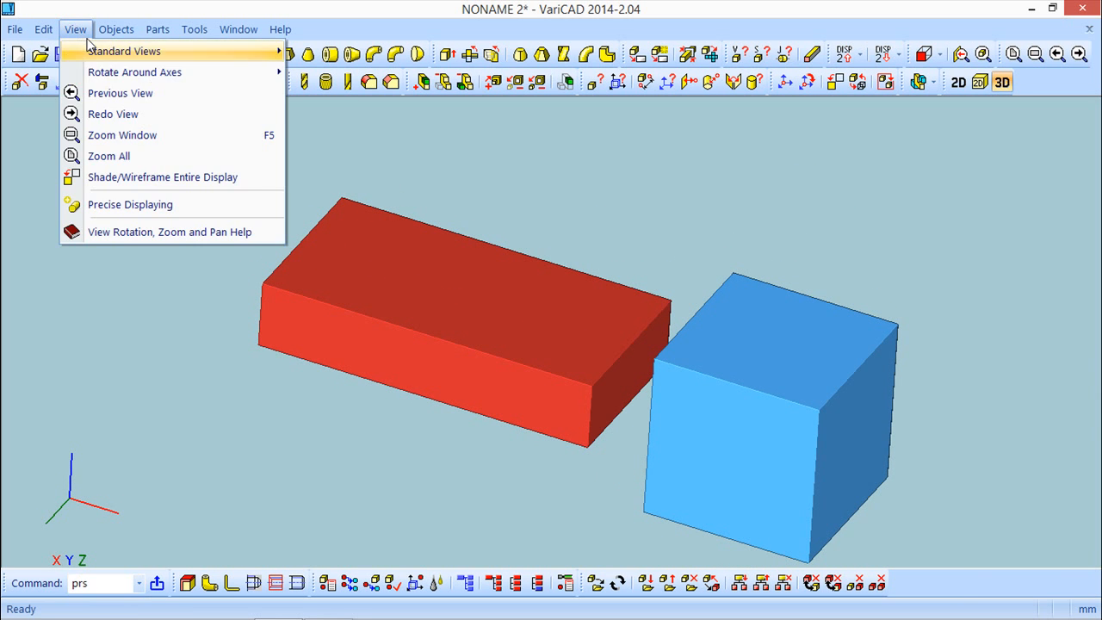
left_click(122, 178)
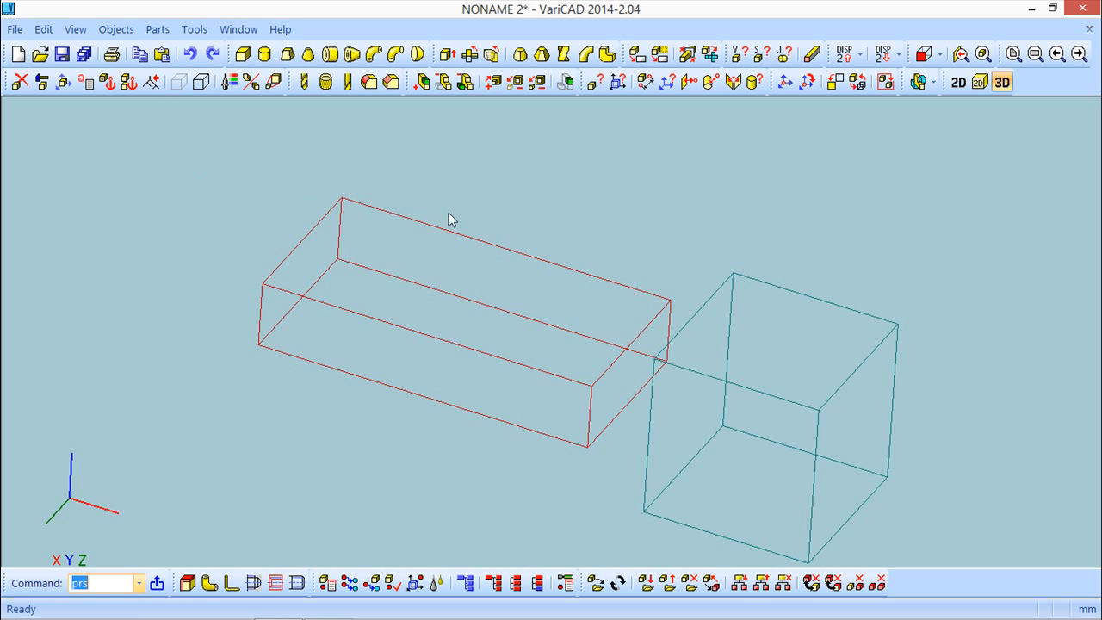
middle_click_drag(723, 236, 720, 185)
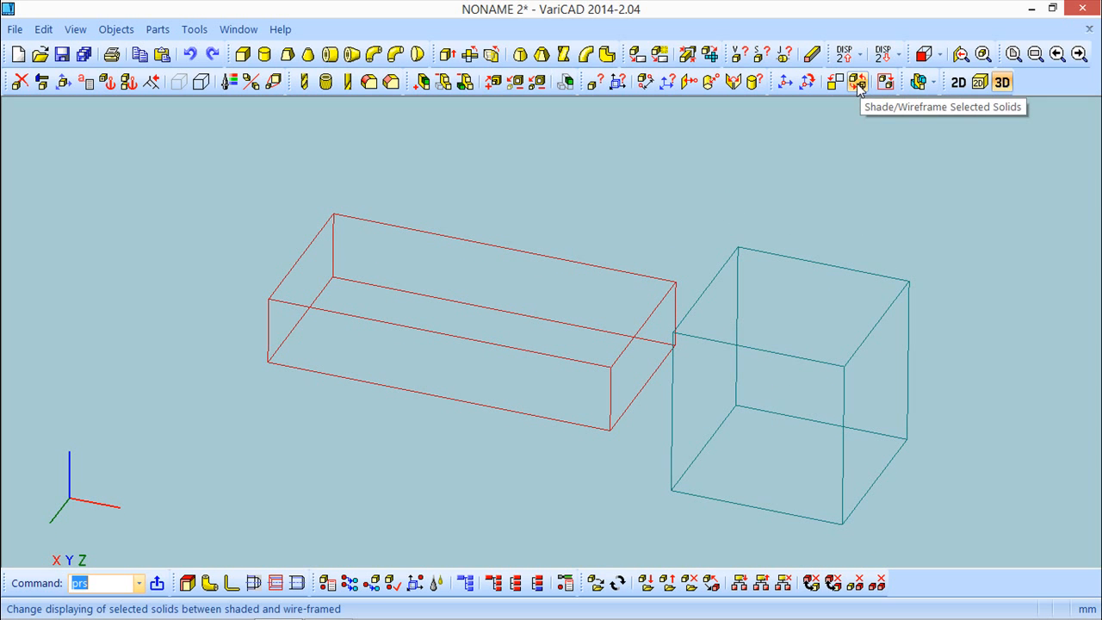
left_click(76, 29)
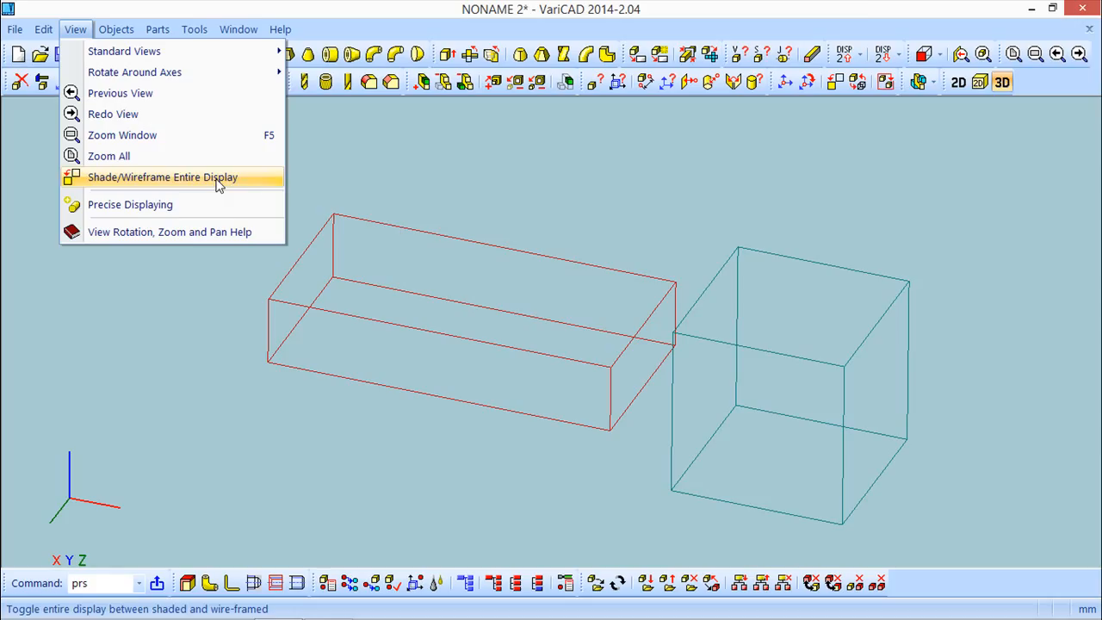
left_click(857, 10)
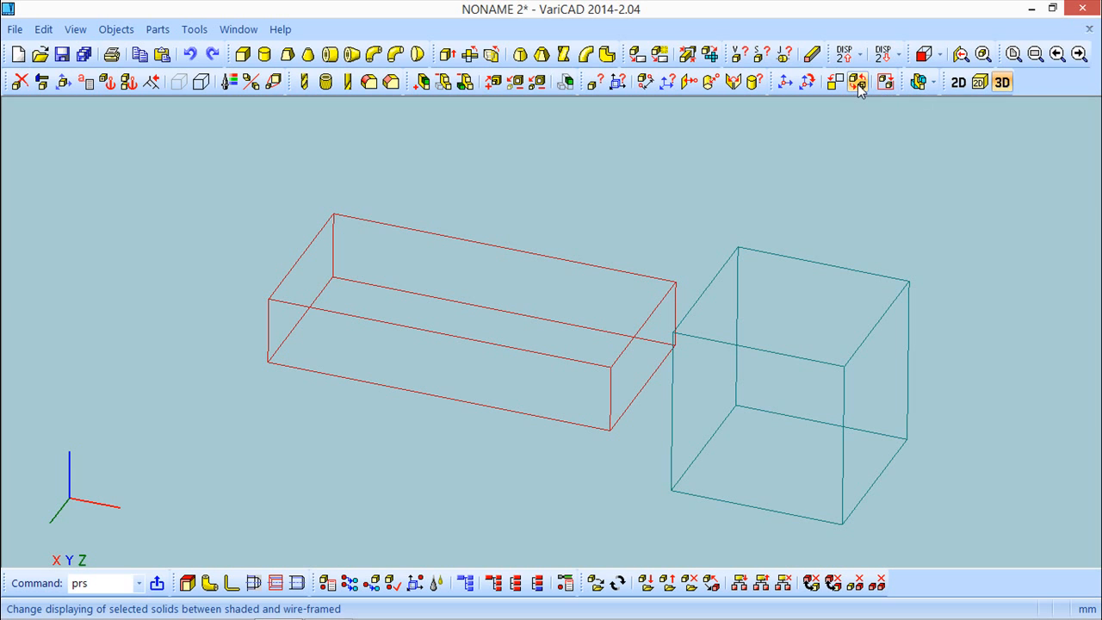
- Turn shading back on and display only the blue cube as wireframe
left_click(858, 84)
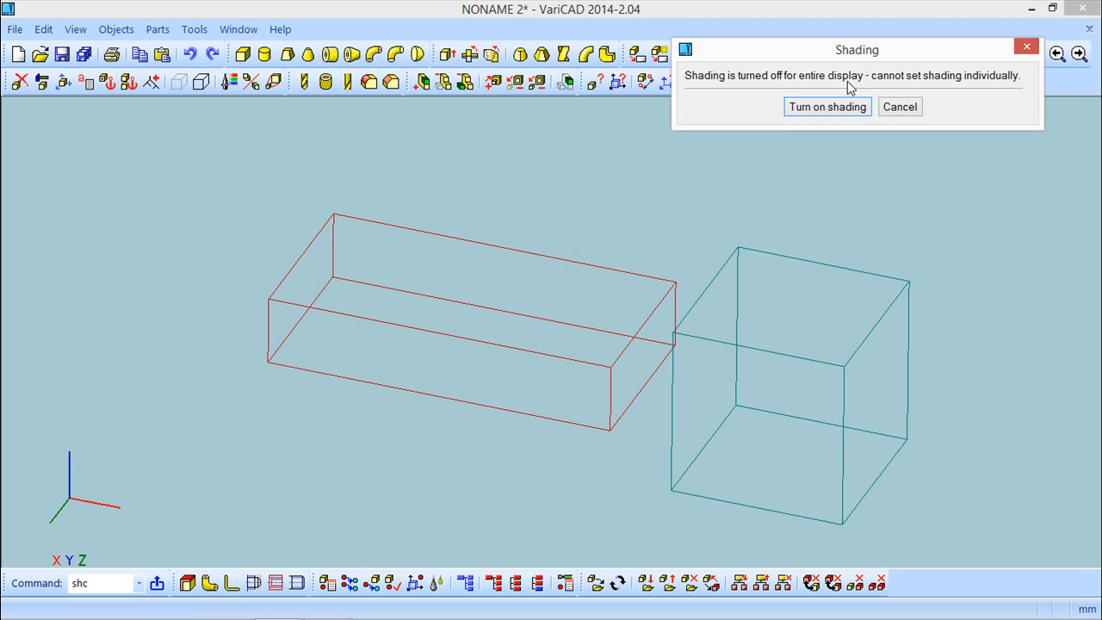
left_click(834, 107)
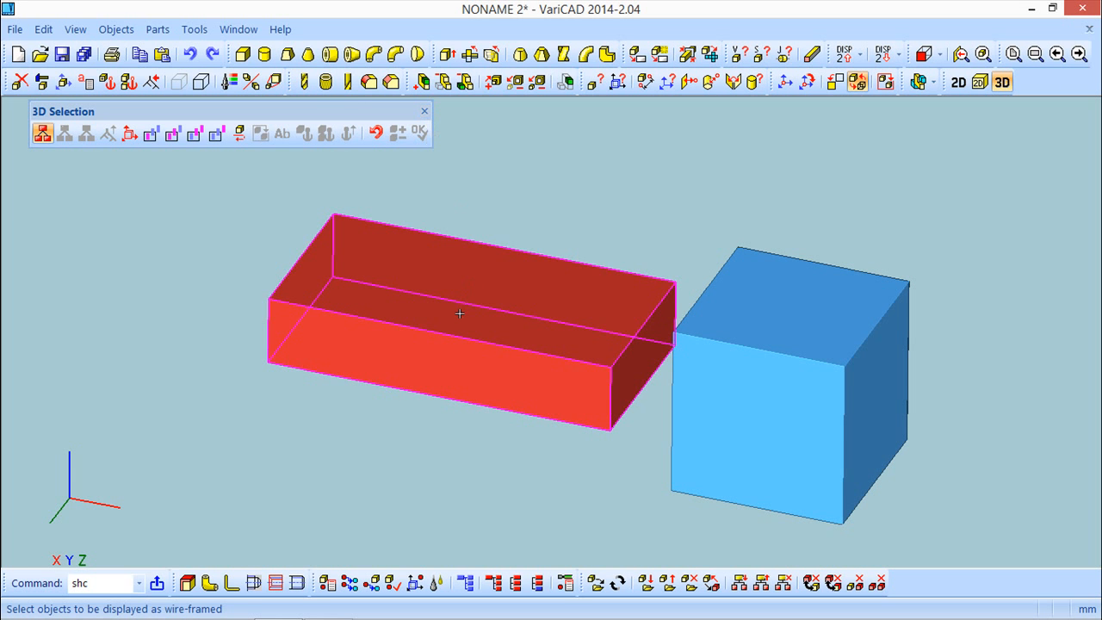
left_click(814, 358)
left_click(420, 133)
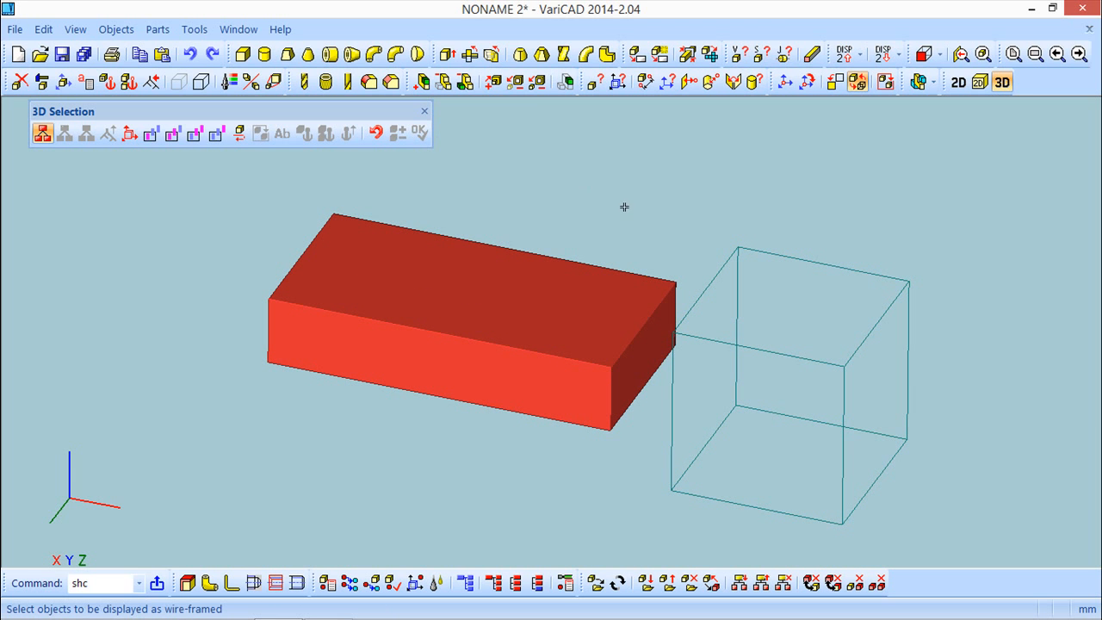
left_click(424, 112)
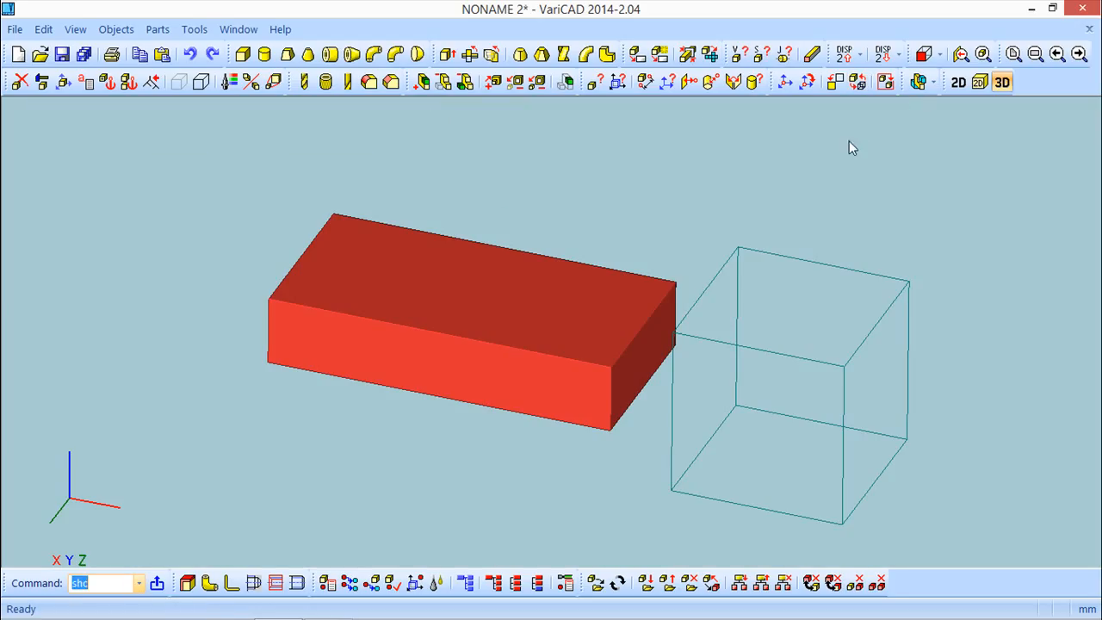
- Toggle the entire display repeatedly between wireframe and shaded
left_click(835, 84)
left_click(832, 85)
left_click(832, 84)
left_click(833, 86)
- Select the wireframe cube, switch the entire display to wireframe, and restore shading for all solids including the cube
left_click(738, 346)
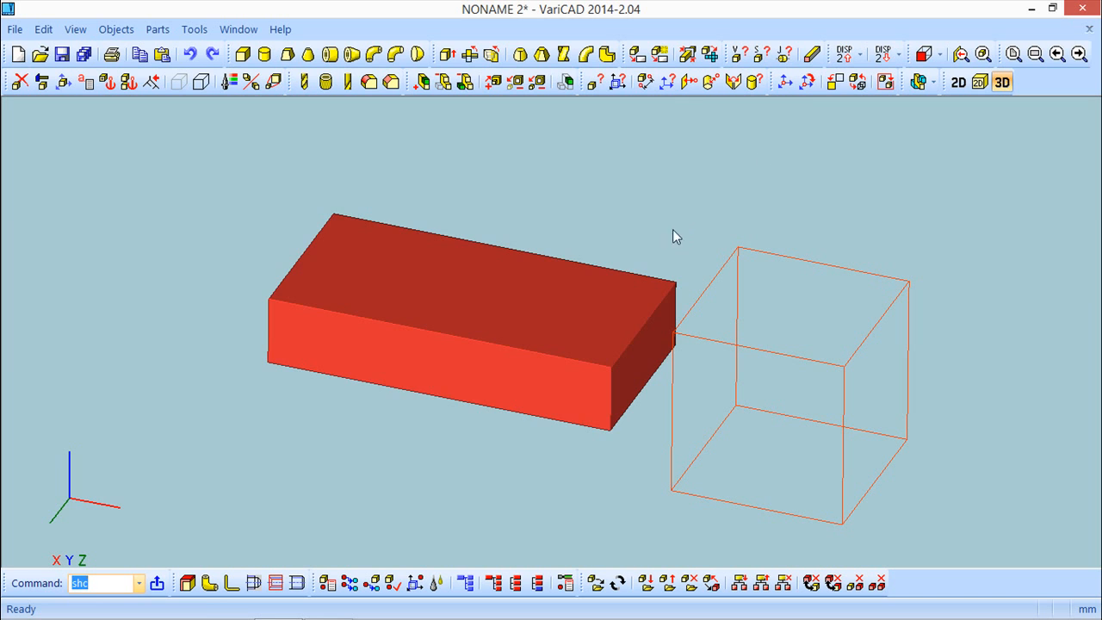
left_click(835, 82)
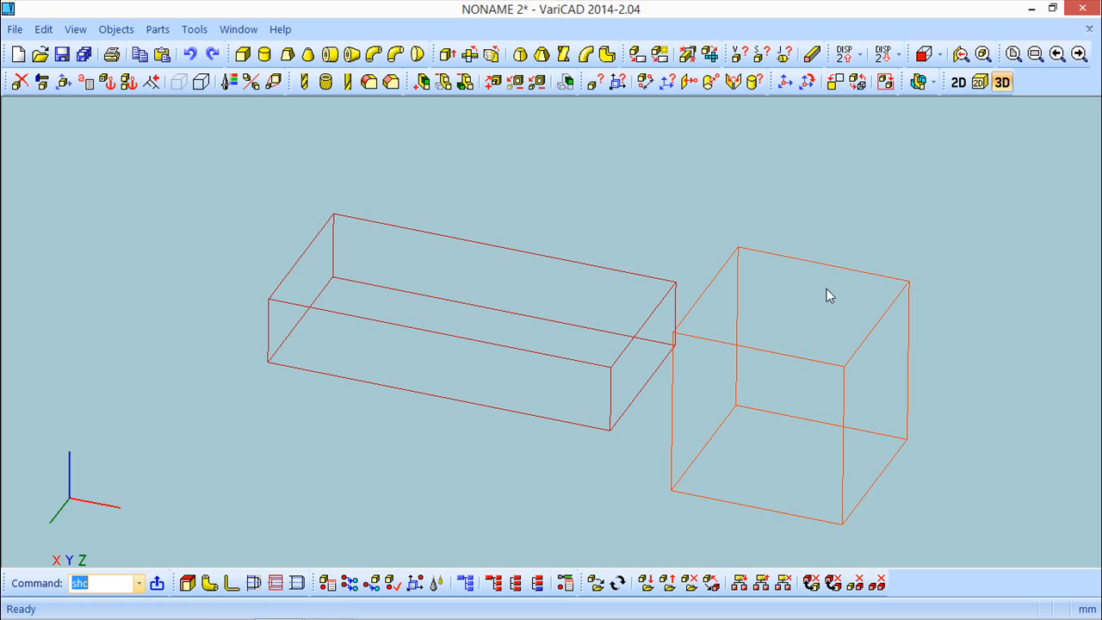
left_click(813, 85)
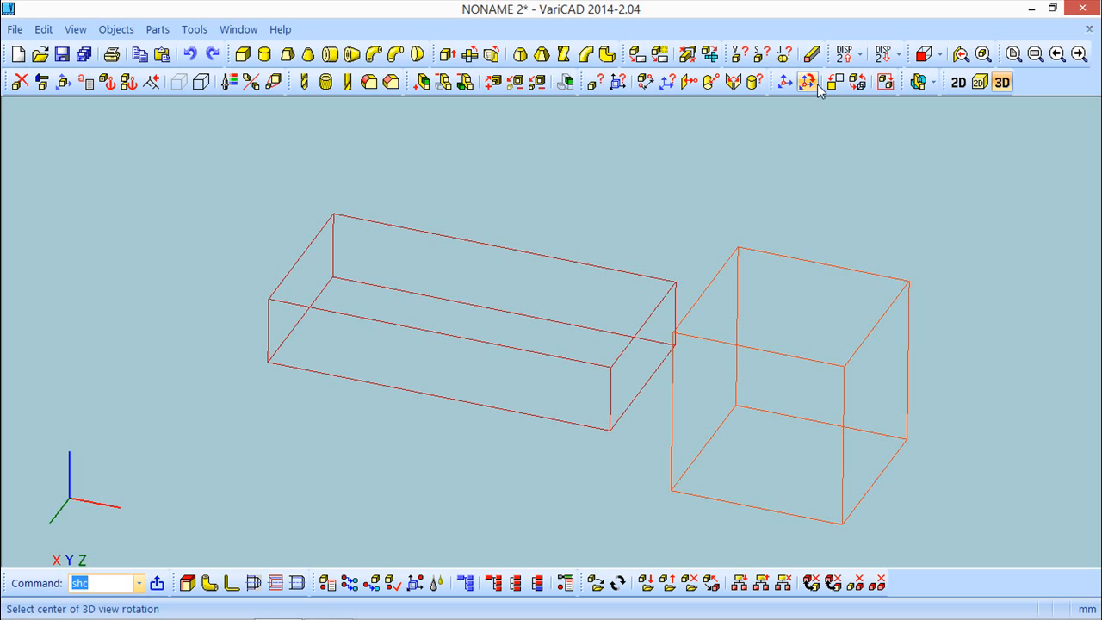
left_click(835, 83)
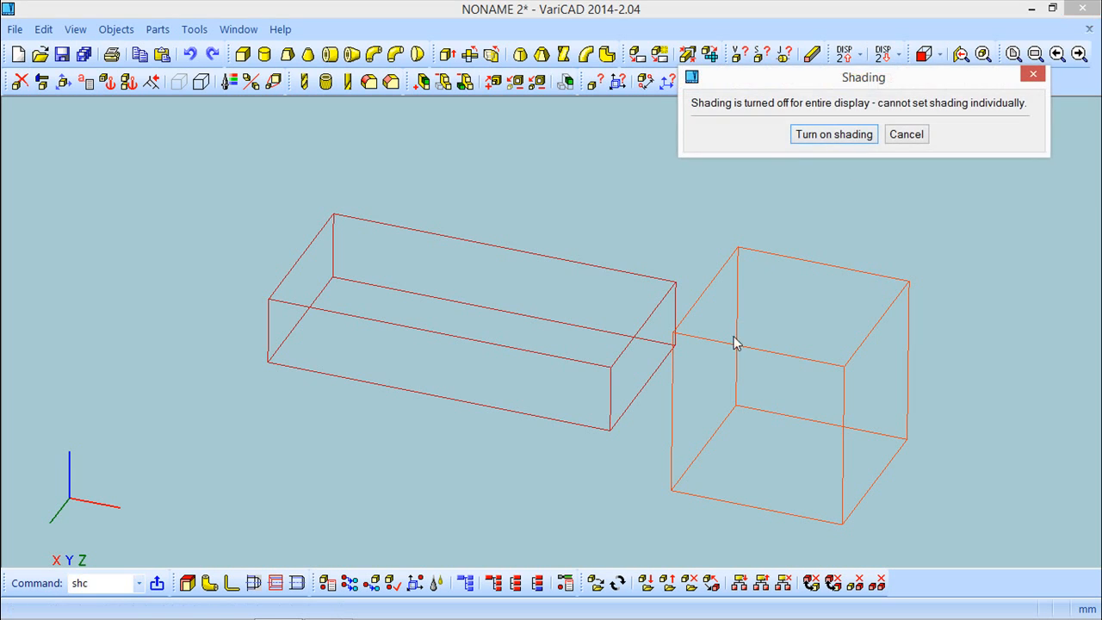
left_click(819, 138)
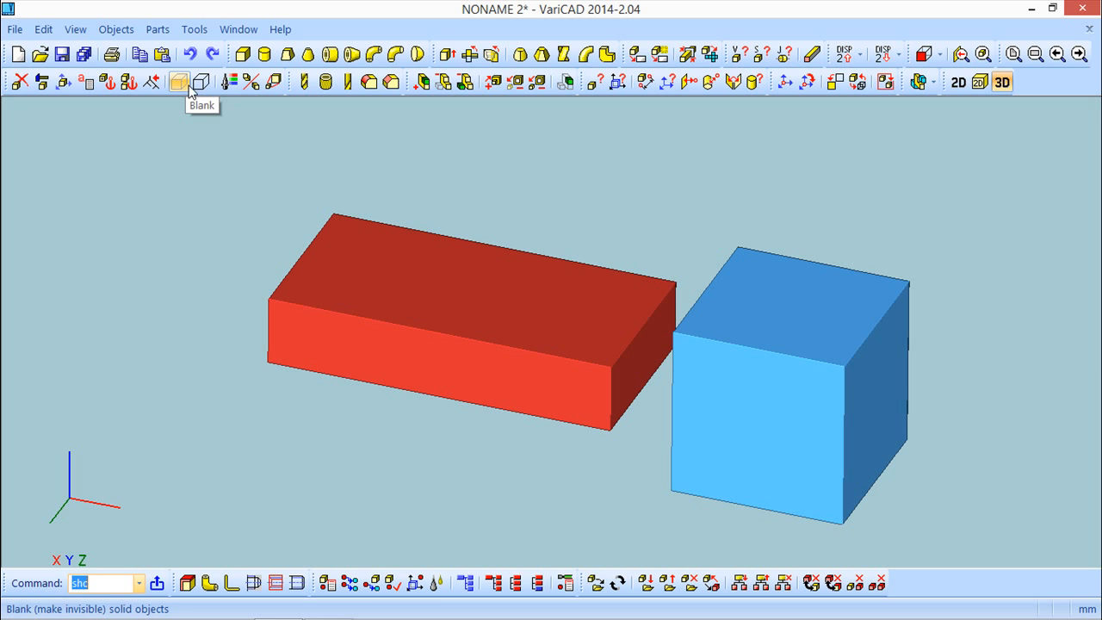
- Blank the red box so that only the blue cube is displayed
left_click(44, 30)
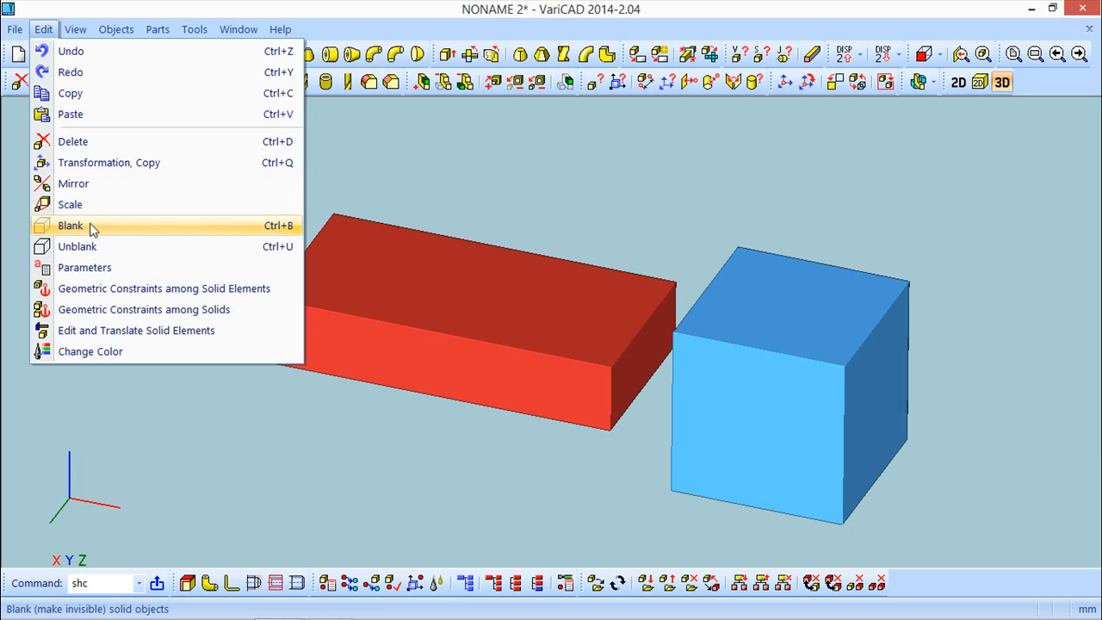
left_click(225, 9)
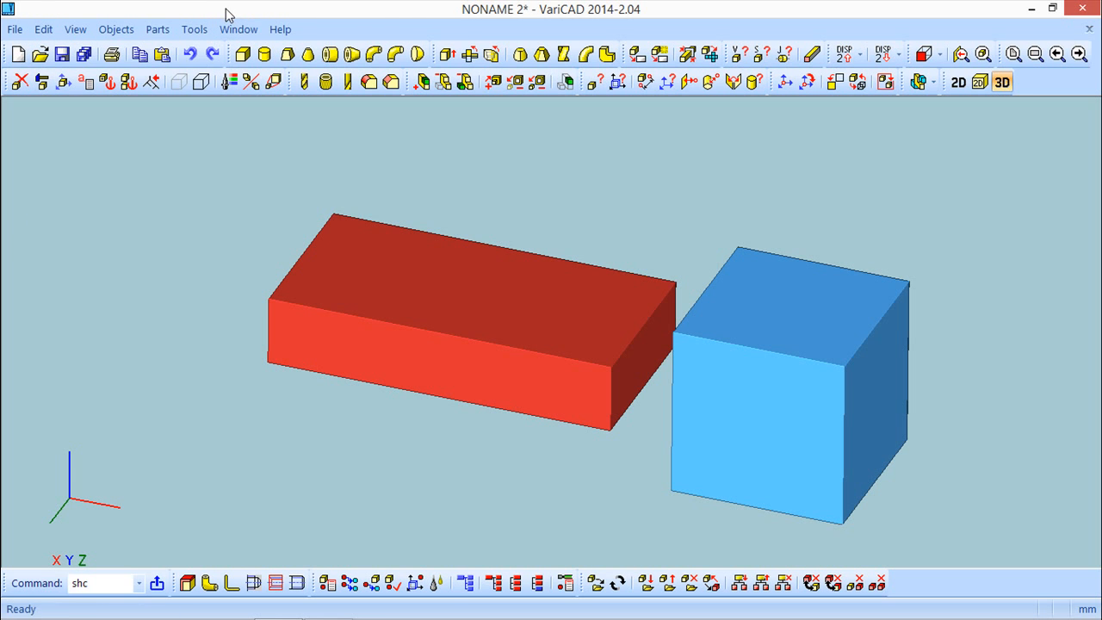
left_click(179, 82)
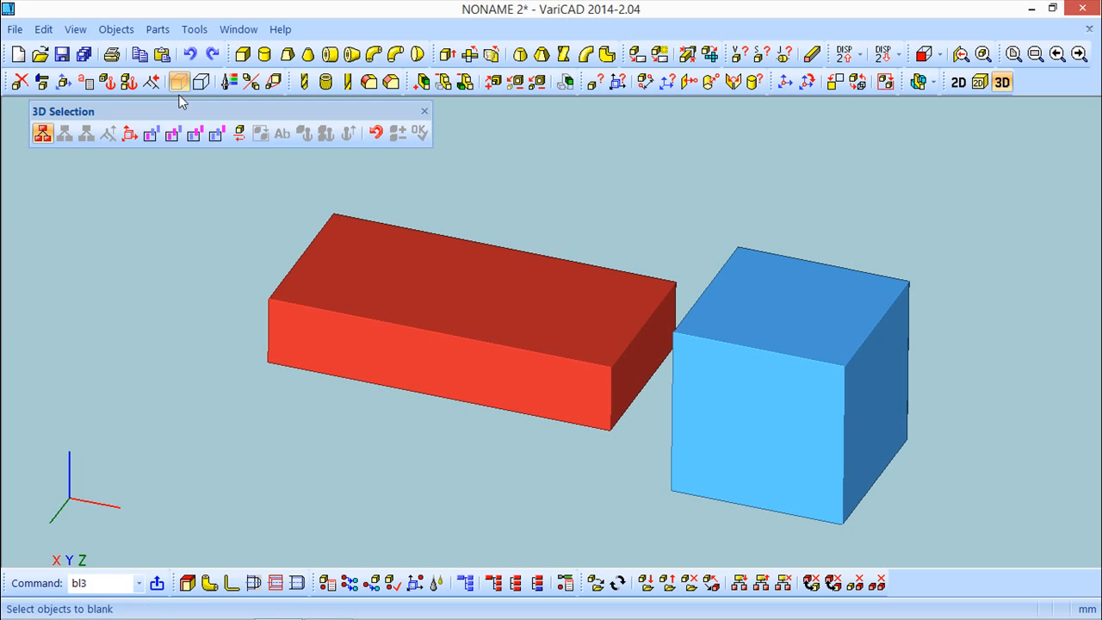
left_click(387, 326)
right_click(229, 291)
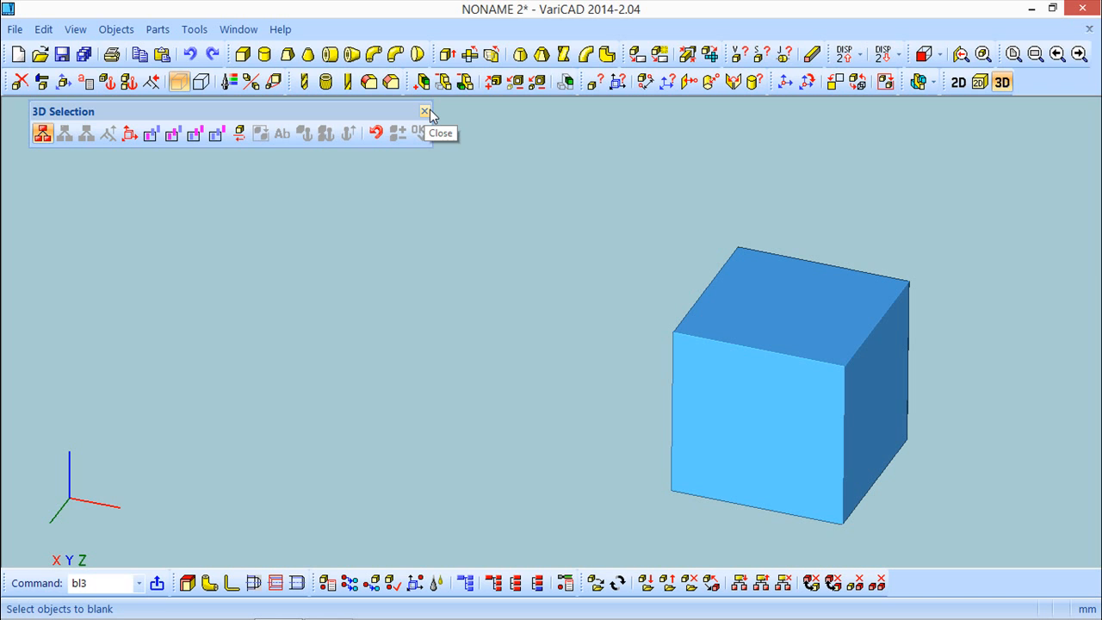
left_click(425, 112)
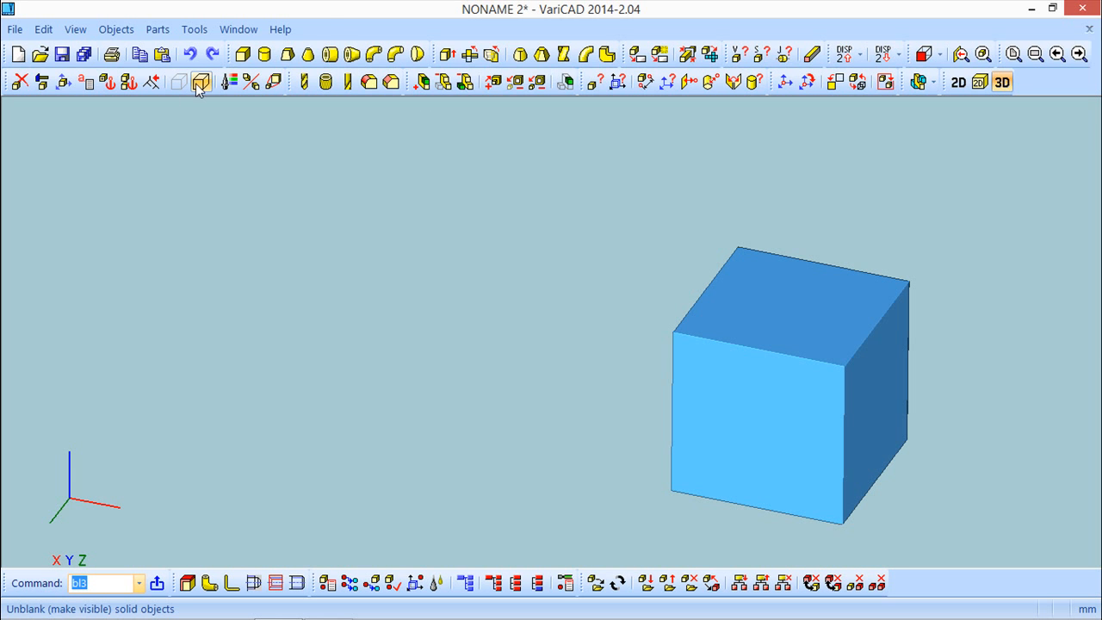
- Unblank all hidden solids
left_click(200, 83)
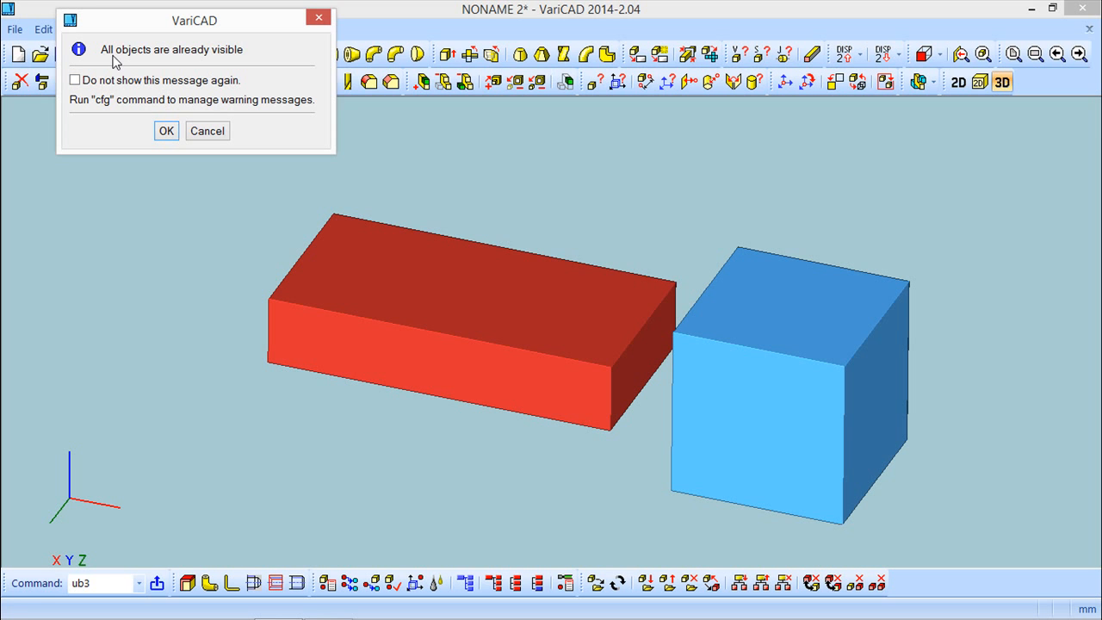
left_click(166, 131)
middle_click_drag(541, 209, 626, 202)
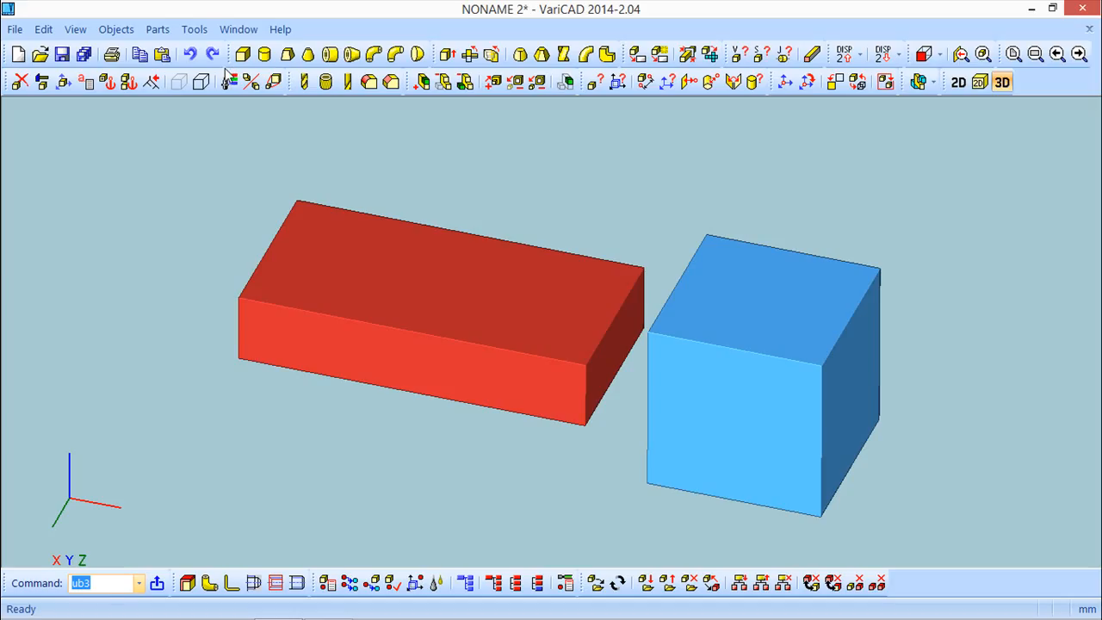
- Create two 3D groups named g1 and g2 in 3D Groups Management
left_click(196, 31)
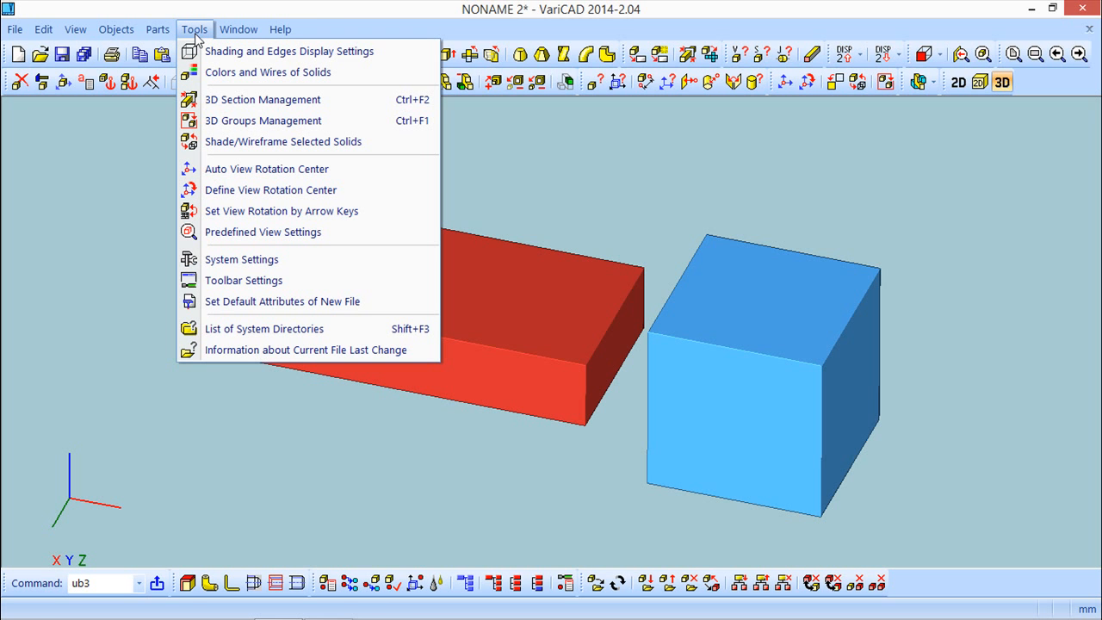
left_click(294, 123)
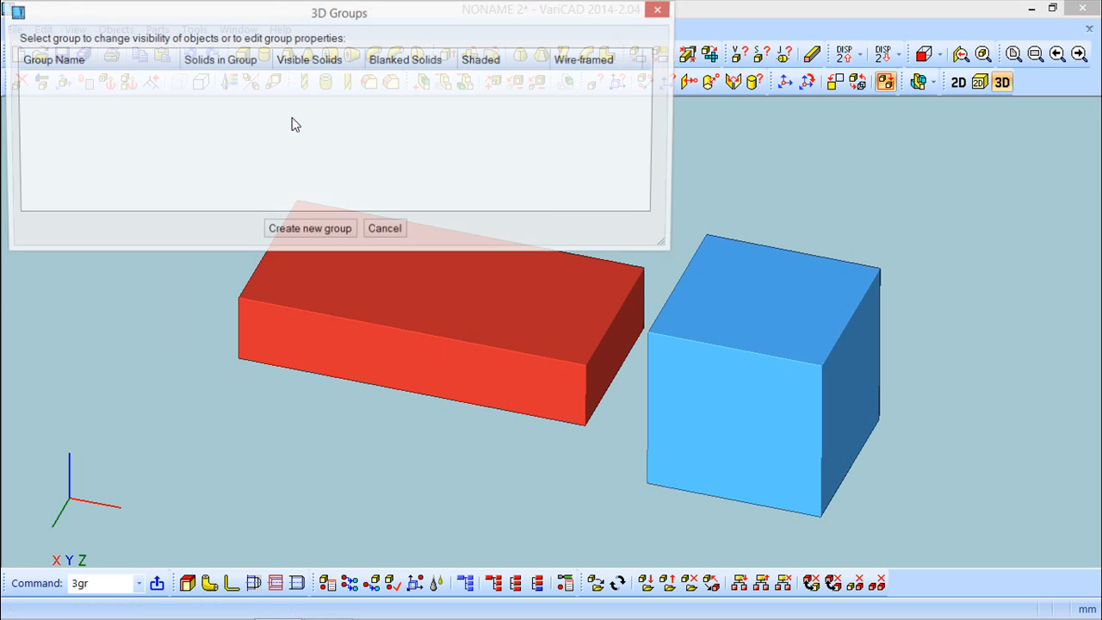
left_click_drag(347, 19, 355, 74)
left_click(323, 291)
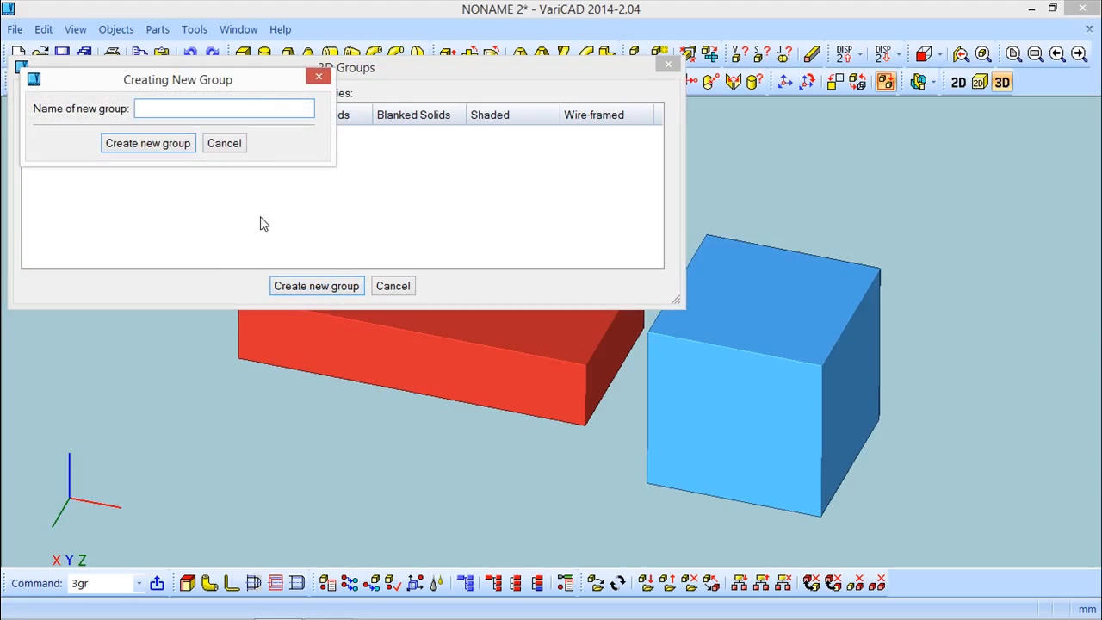
type("g1")
left_click(143, 143)
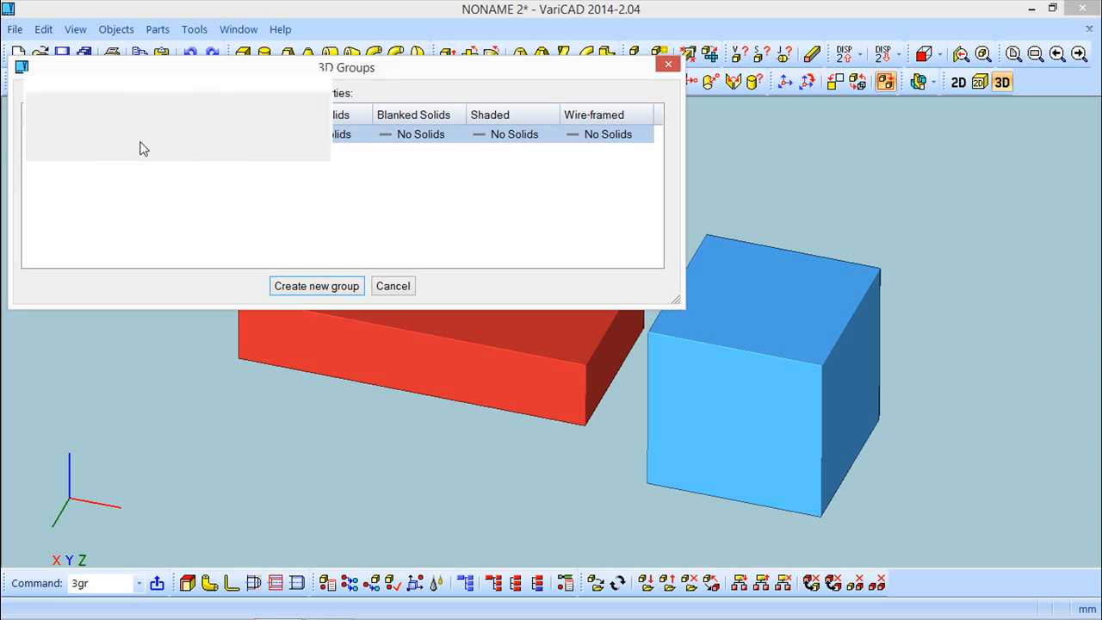
left_click(314, 288)
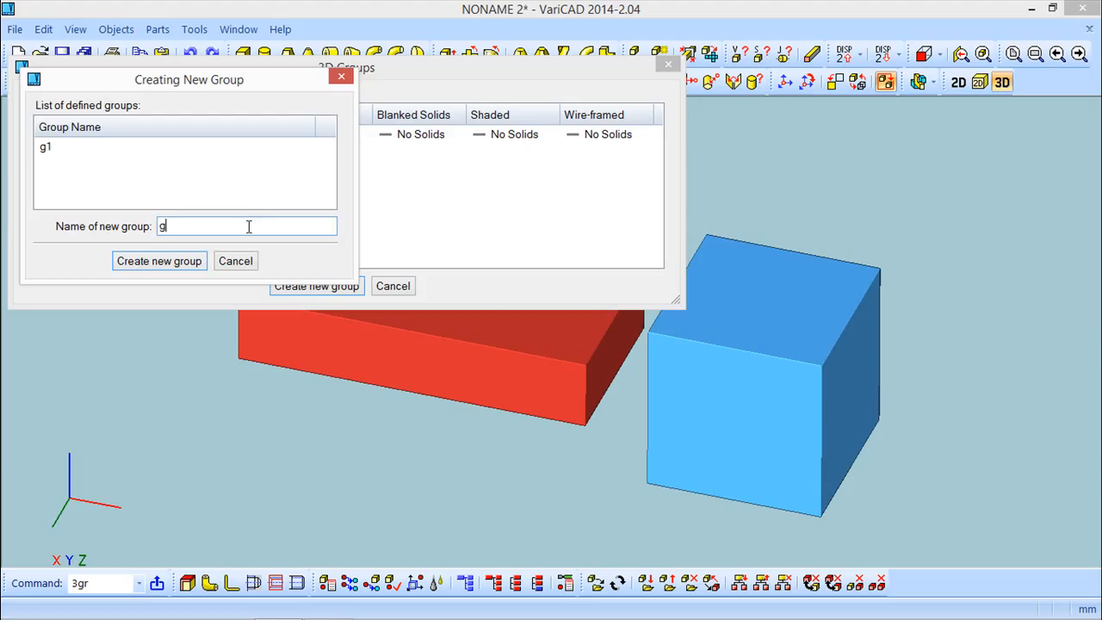
key("Return")
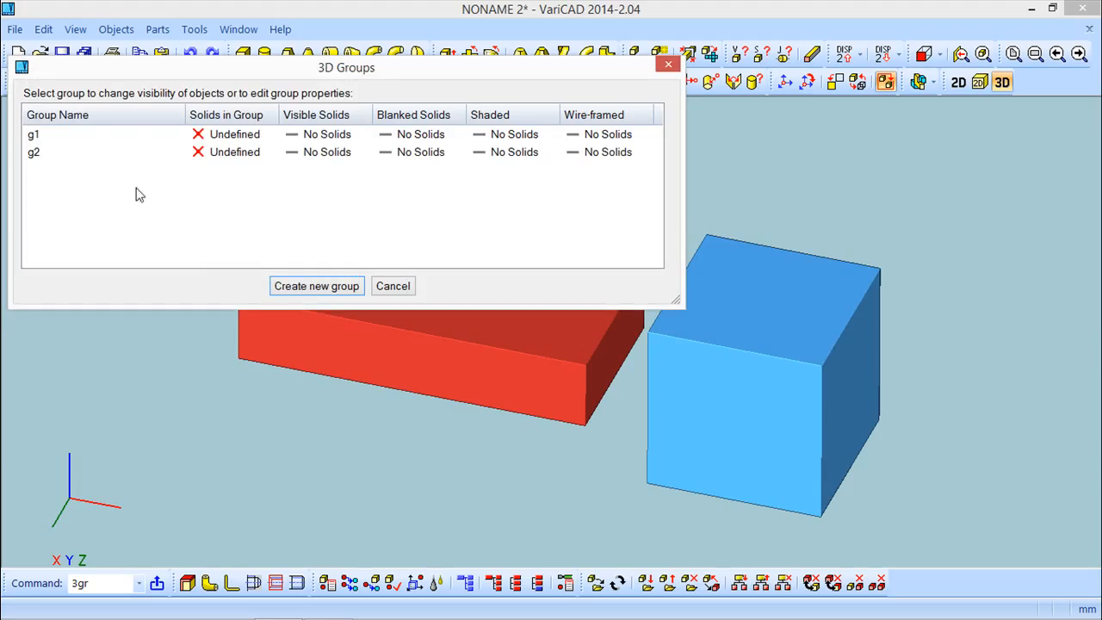
left_click(201, 151)
left_click(603, 135)
left_click(207, 151)
left_click(259, 138)
left_click(616, 149)
left_click(359, 153)
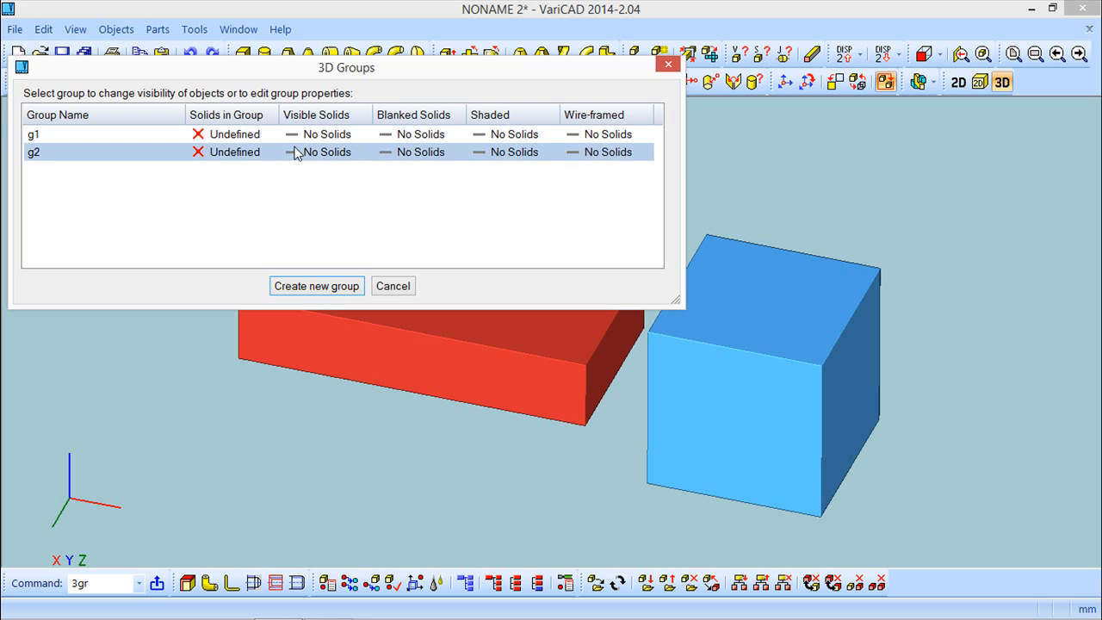
- Add the red box to group g1
left_click(219, 138)
right_click(220, 138)
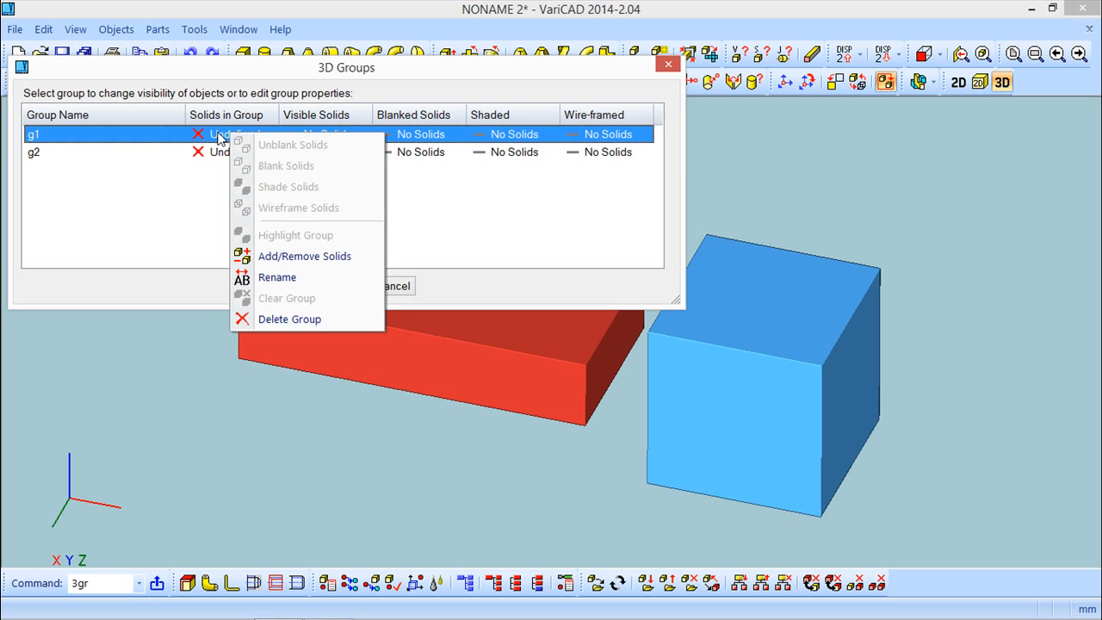
left_click(292, 255)
left_click(341, 357)
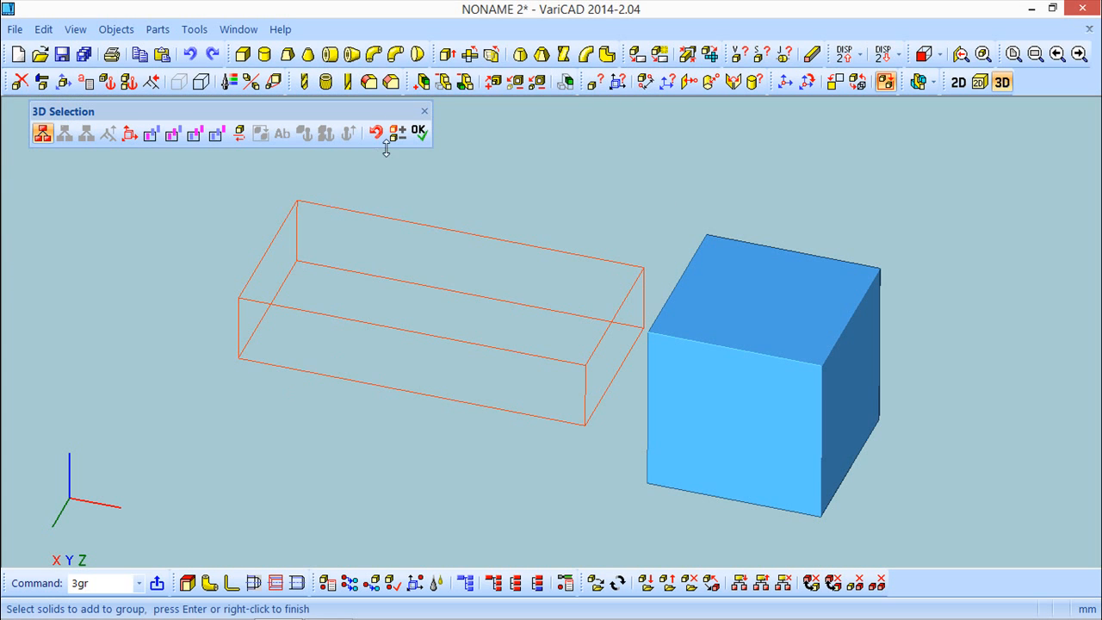
left_click(420, 133)
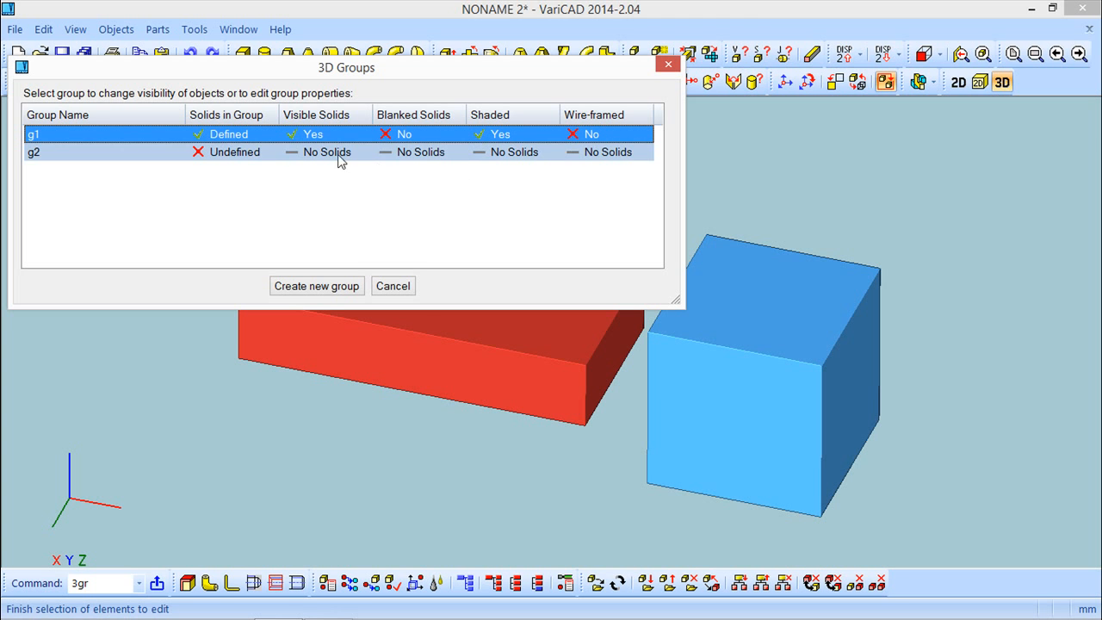
- Highlight the solids in group g1 and switch the group to wireframe display
right_click(312, 130)
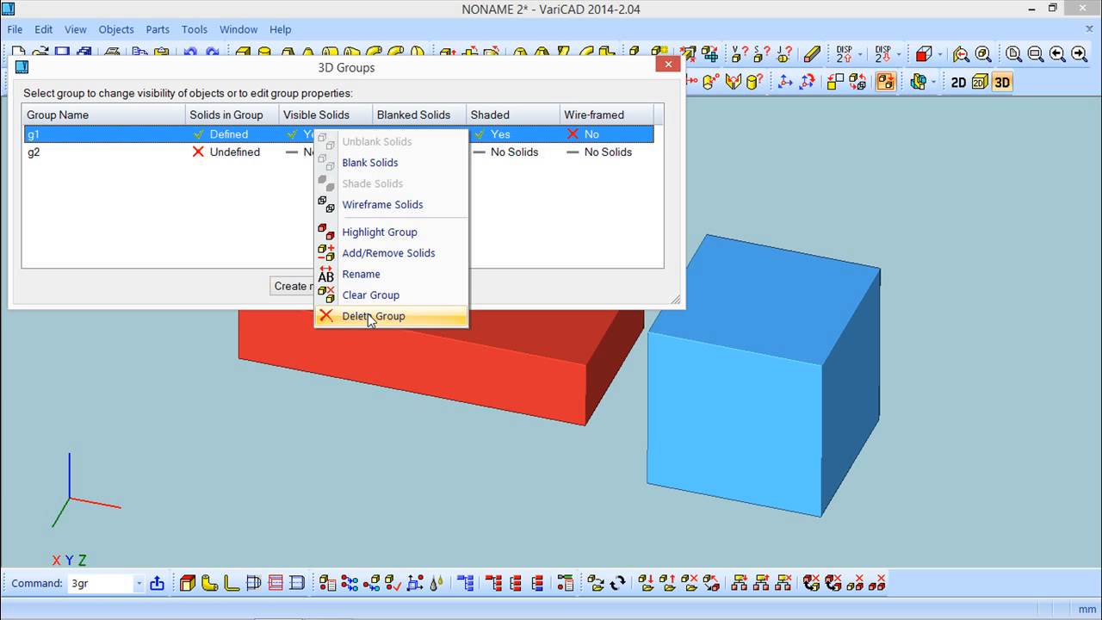
left_click(364, 232)
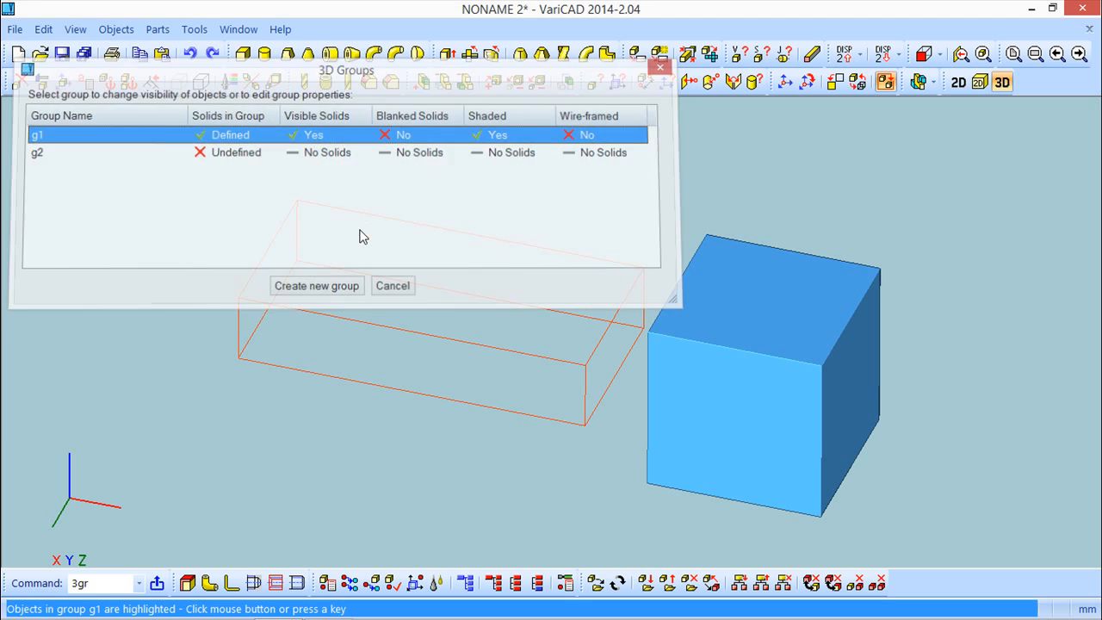
left_click(360, 233)
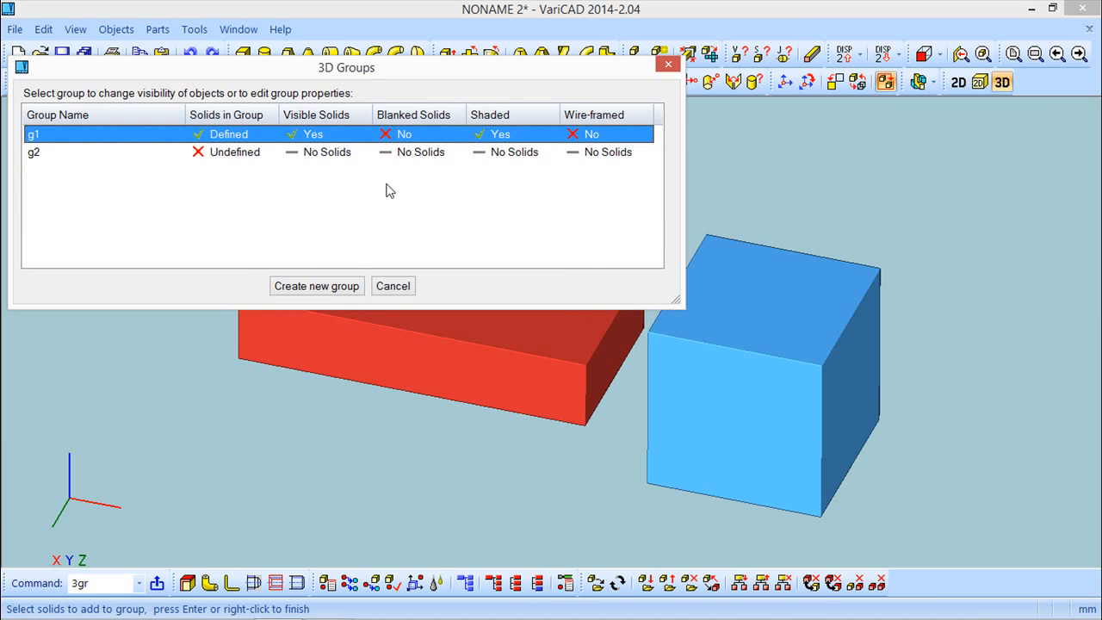
right_click(309, 138)
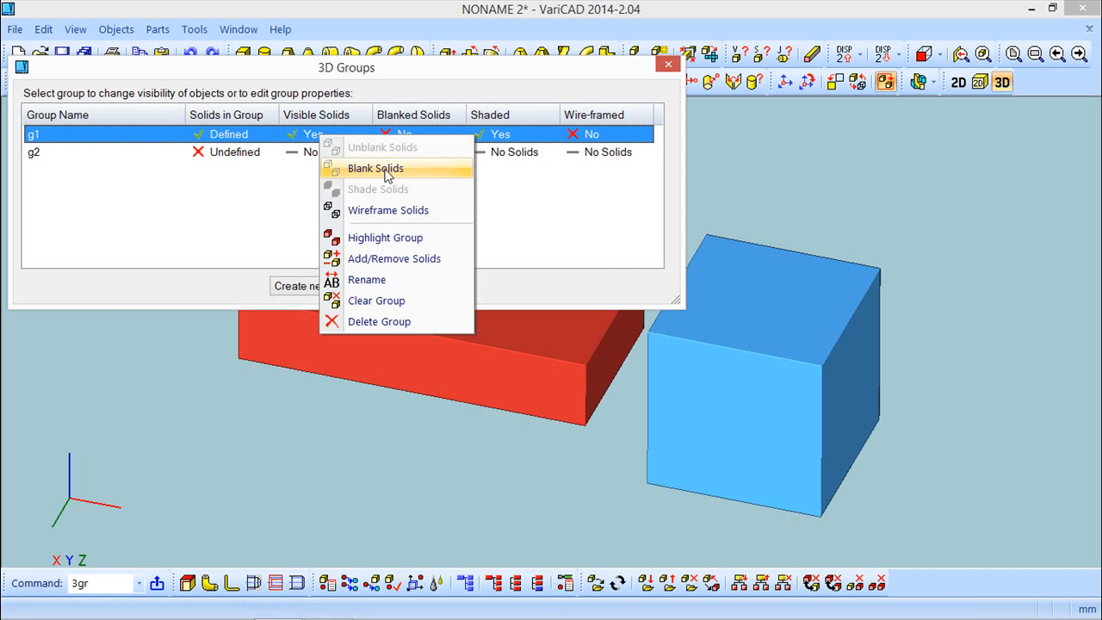
left_click(388, 211)
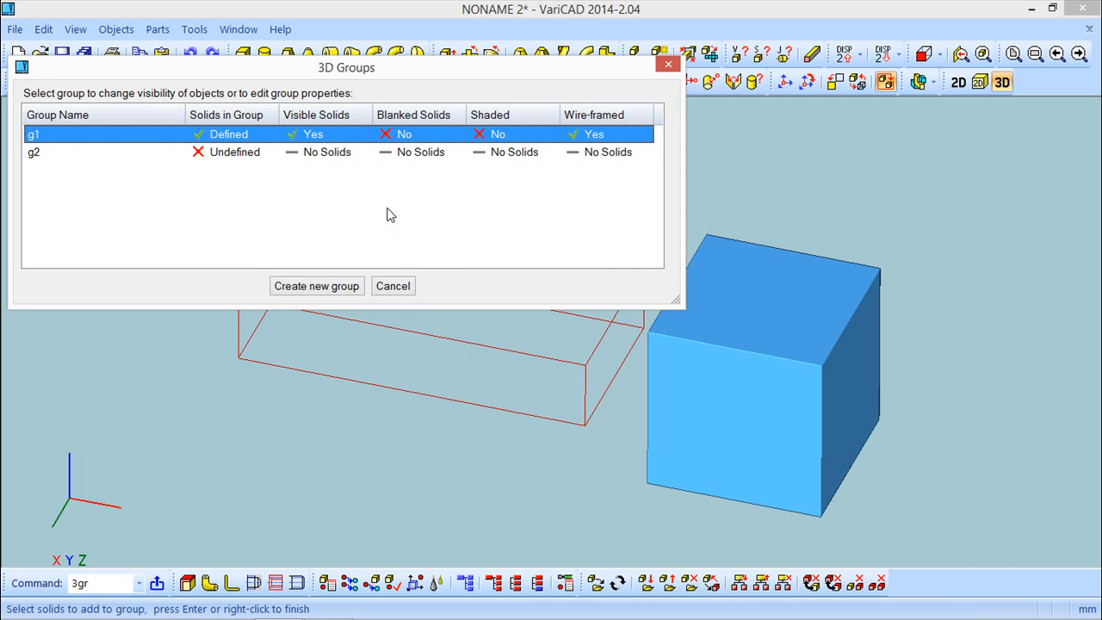
- Add the blue cube to group g1
right_click(321, 136)
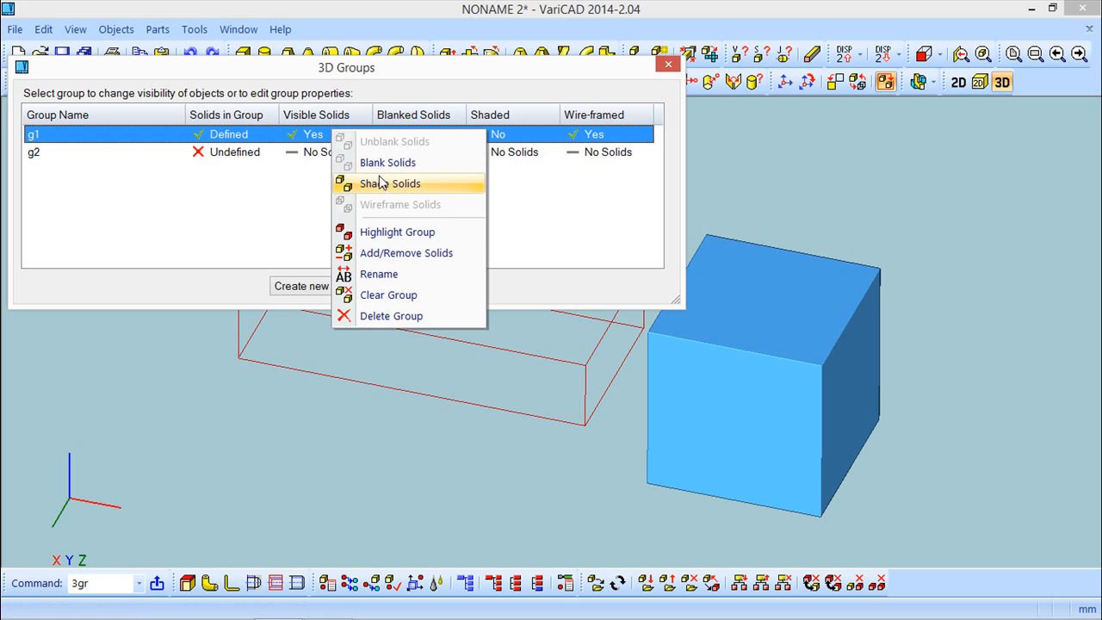
left_click(417, 254)
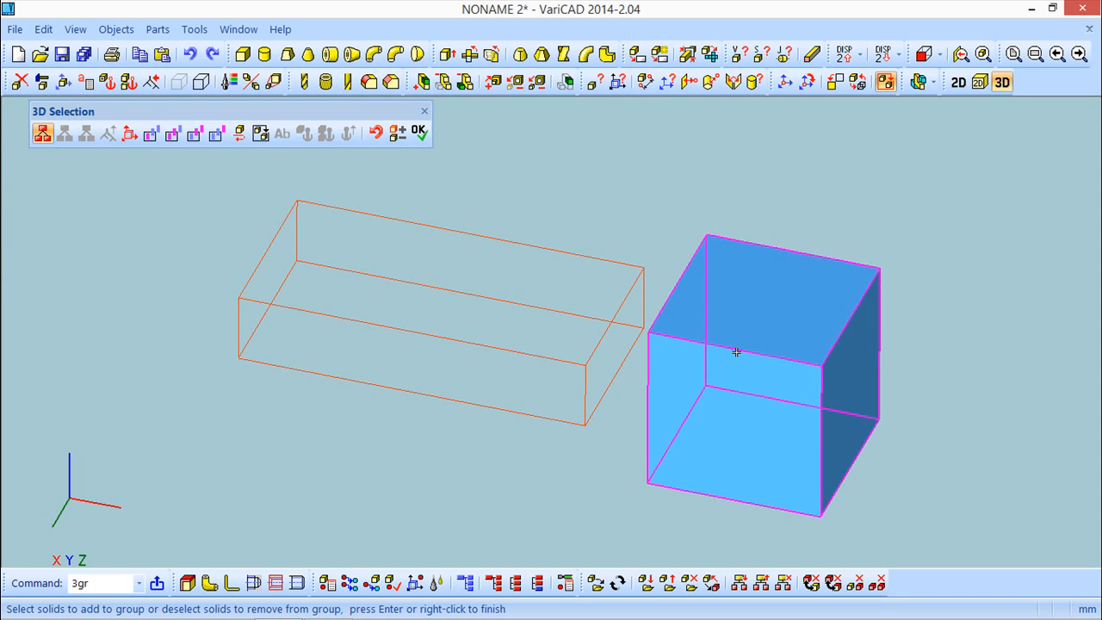
left_click(738, 351)
left_click(419, 132)
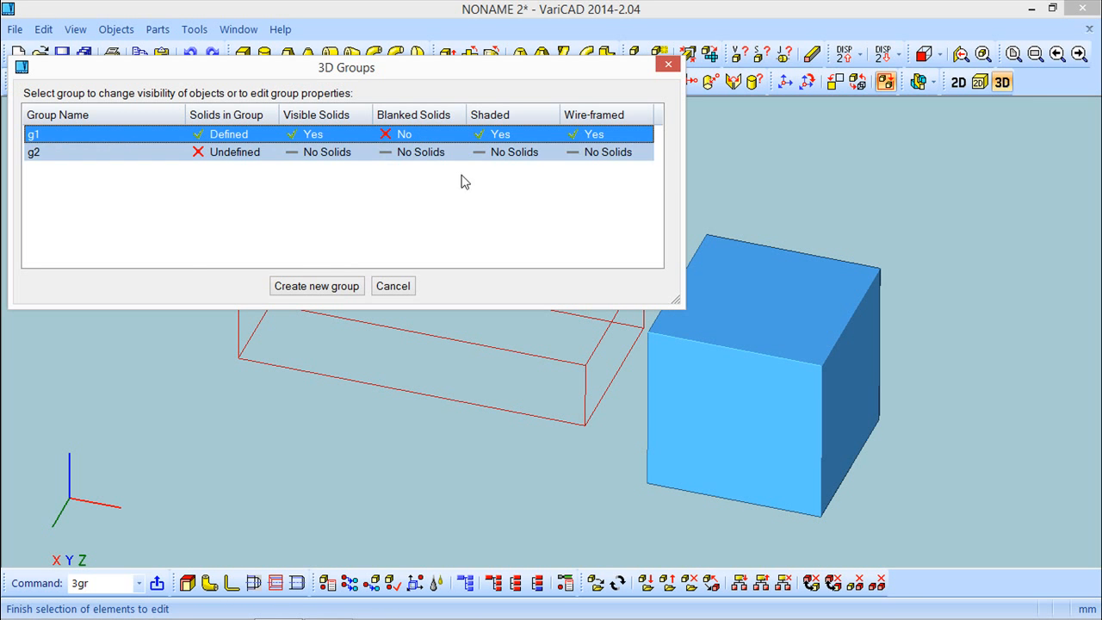
- Blank all solids in group g1 and clear the group's contents
right_click(336, 141)
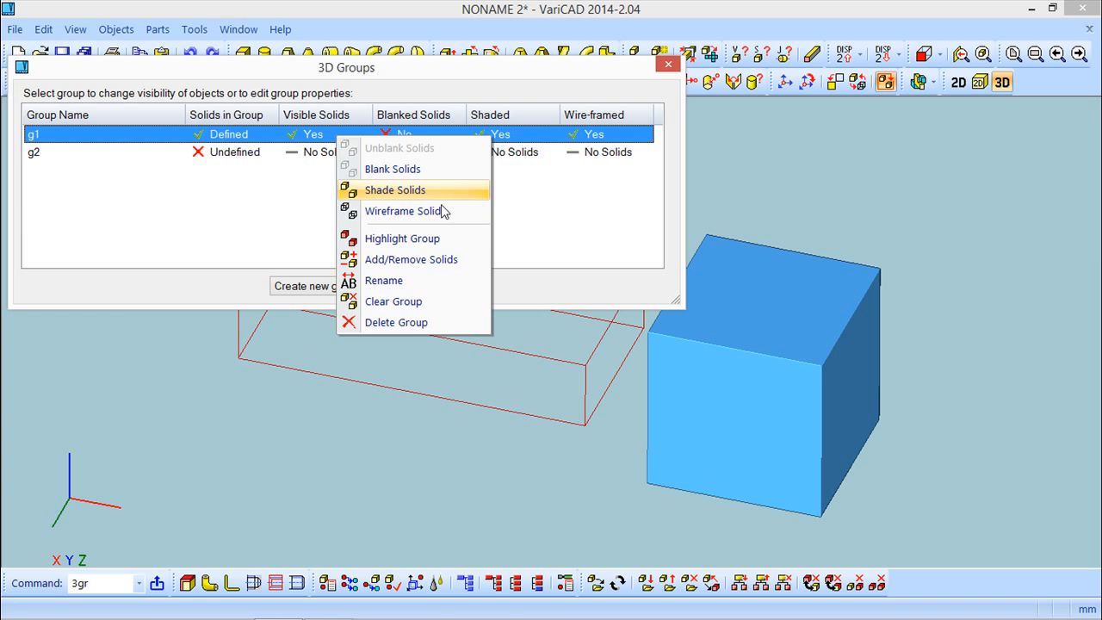
left_click(379, 169)
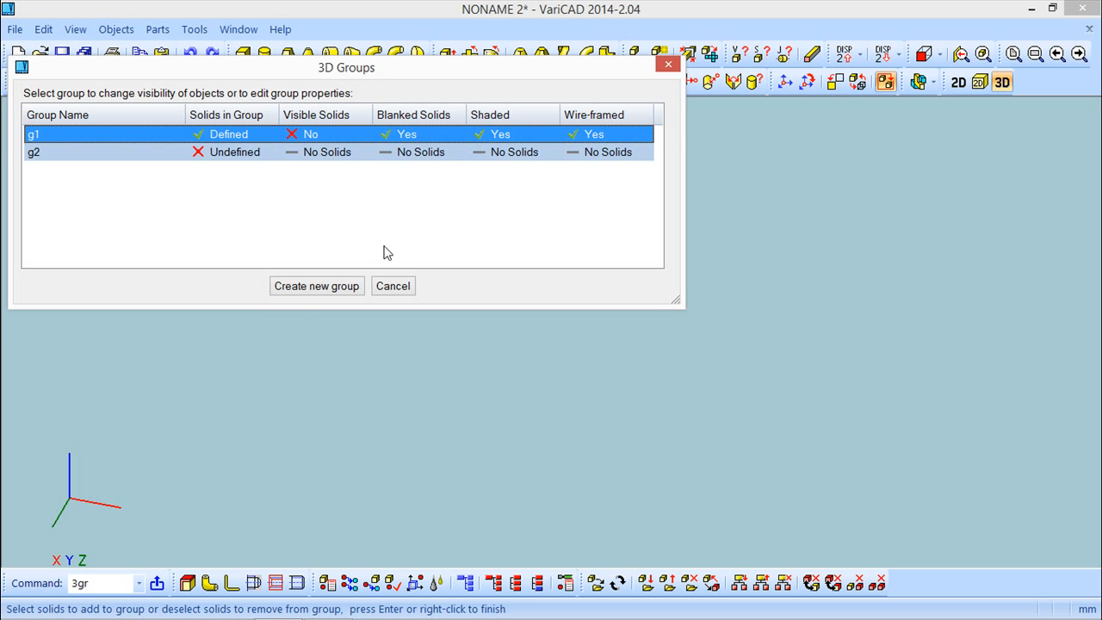
right_click(231, 138)
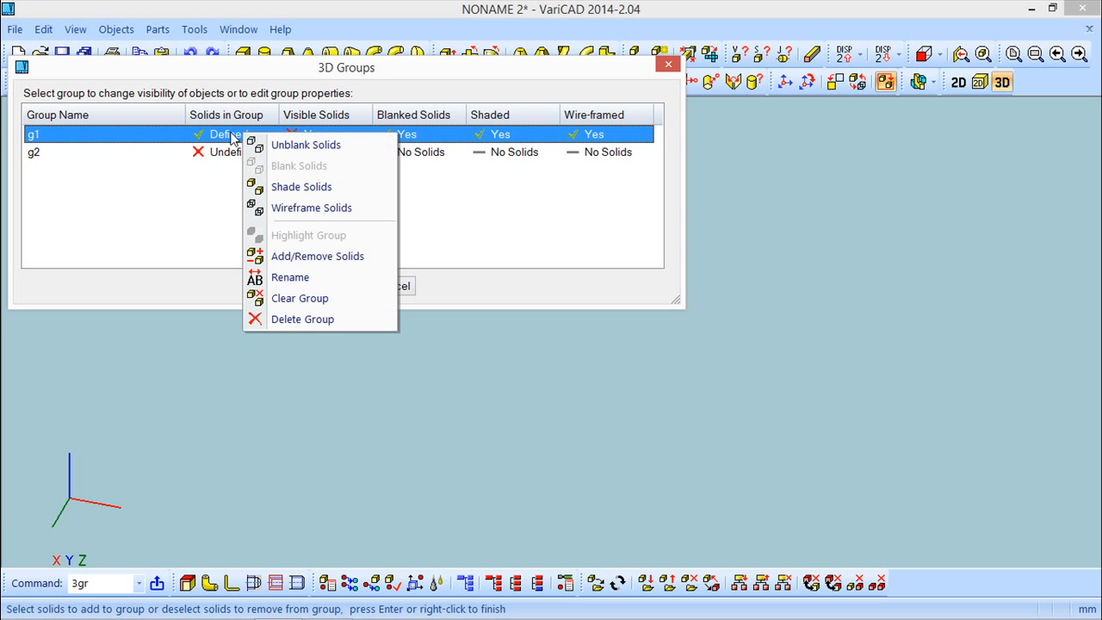
left_click(300, 299)
- Delete groups g2 and g1 and close the 3D Groups management
right_click(249, 154)
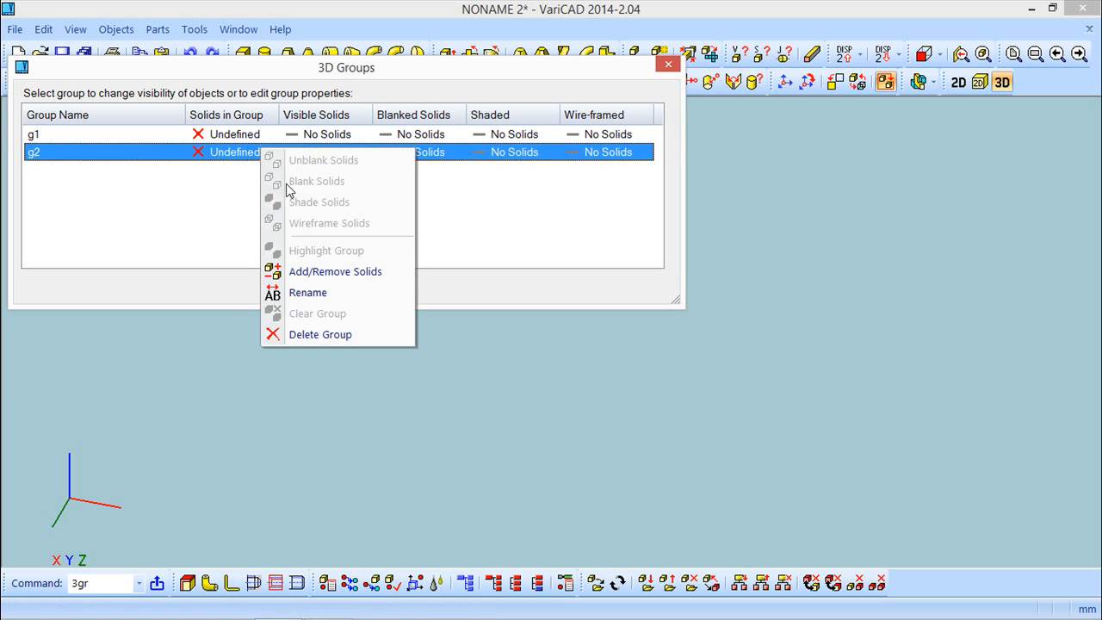
left_click(319, 336)
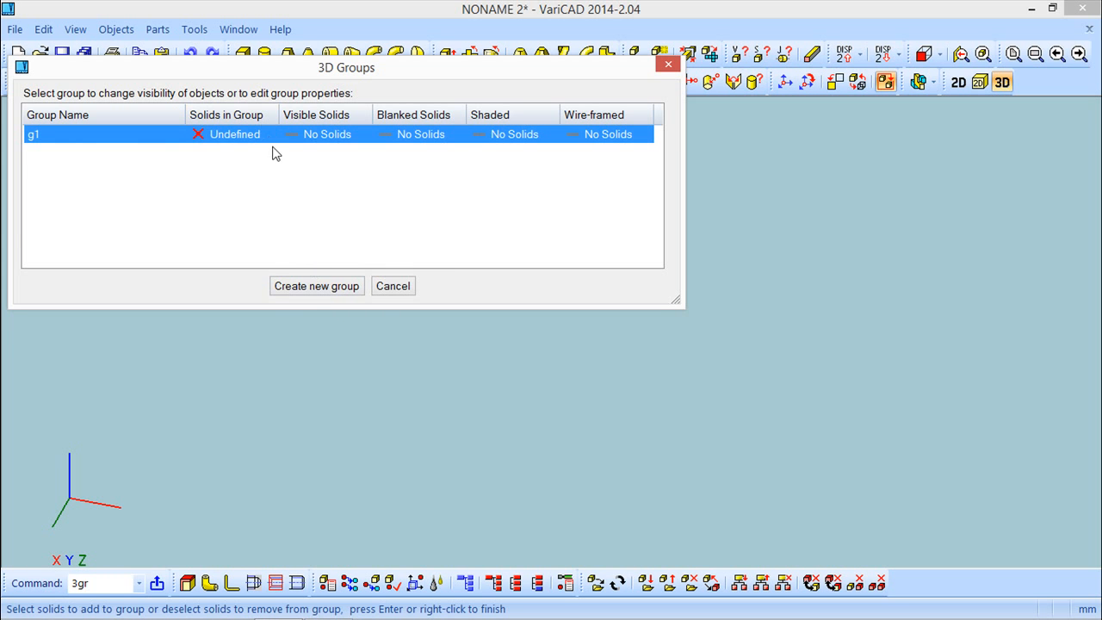
right_click(276, 136)
left_click(344, 315)
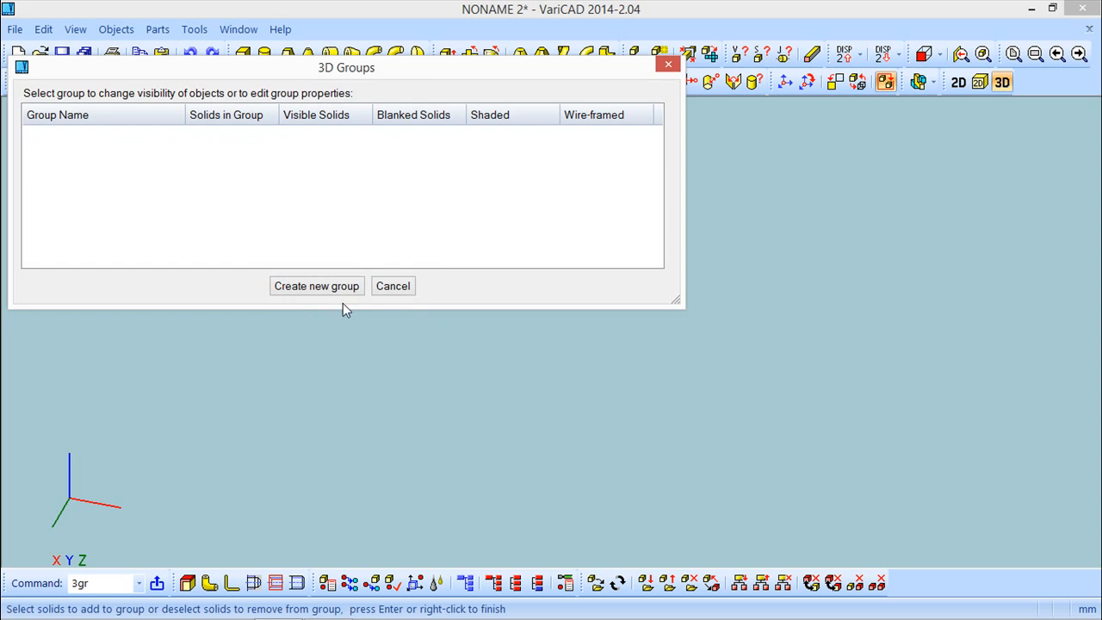
left_click(393, 285)
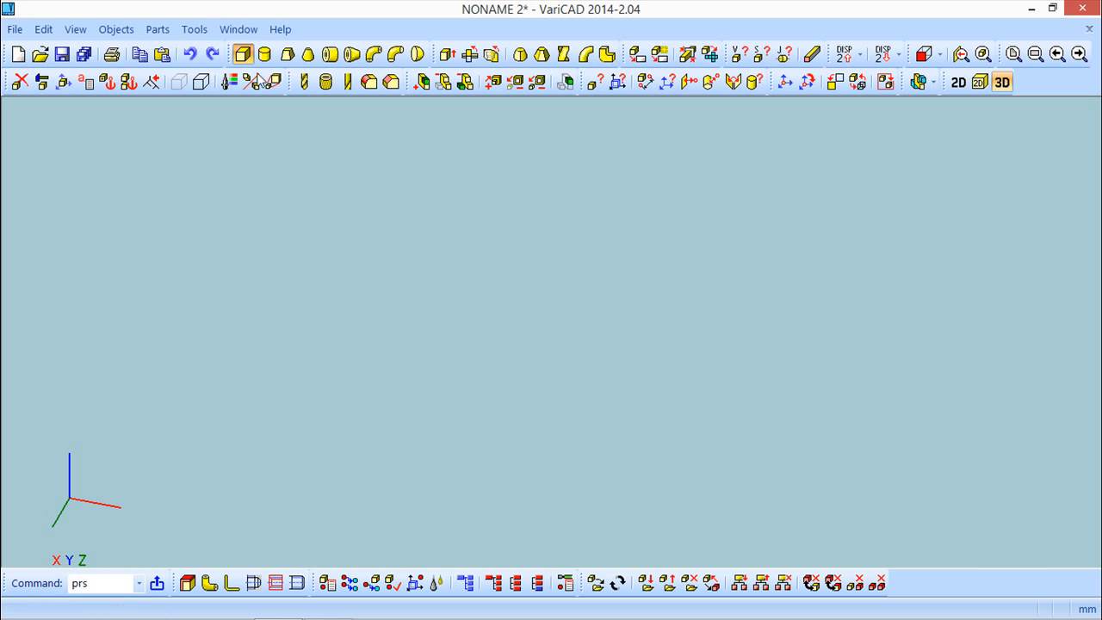
- Create a blue box solid with the preset dimensions and insert it at the offered location
left_click(243, 55)
left_click(486, 363)
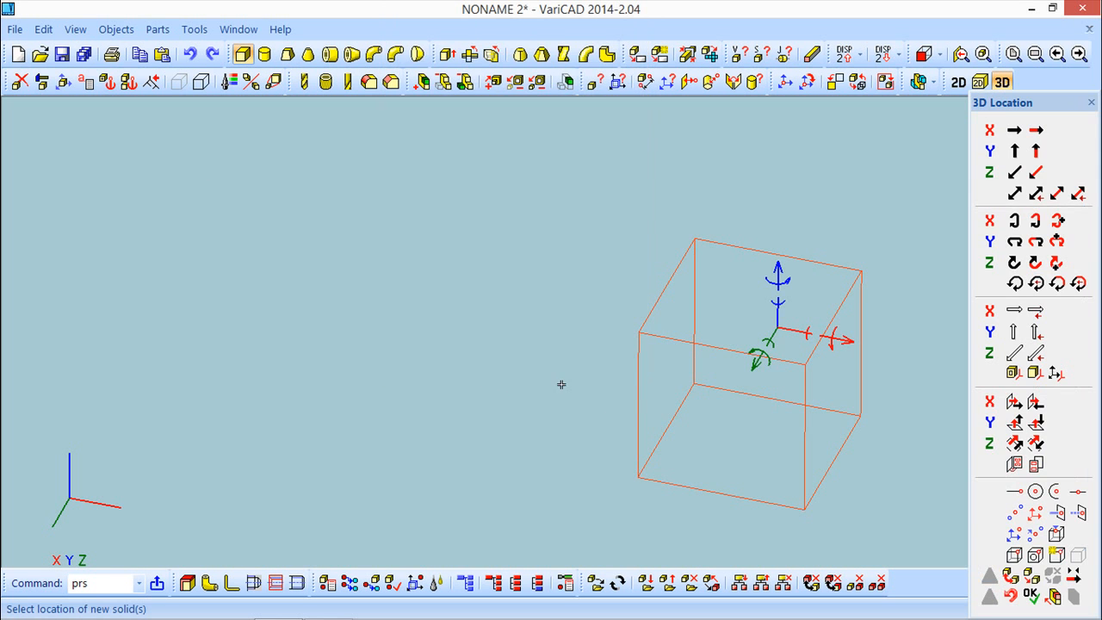
left_click(1031, 594)
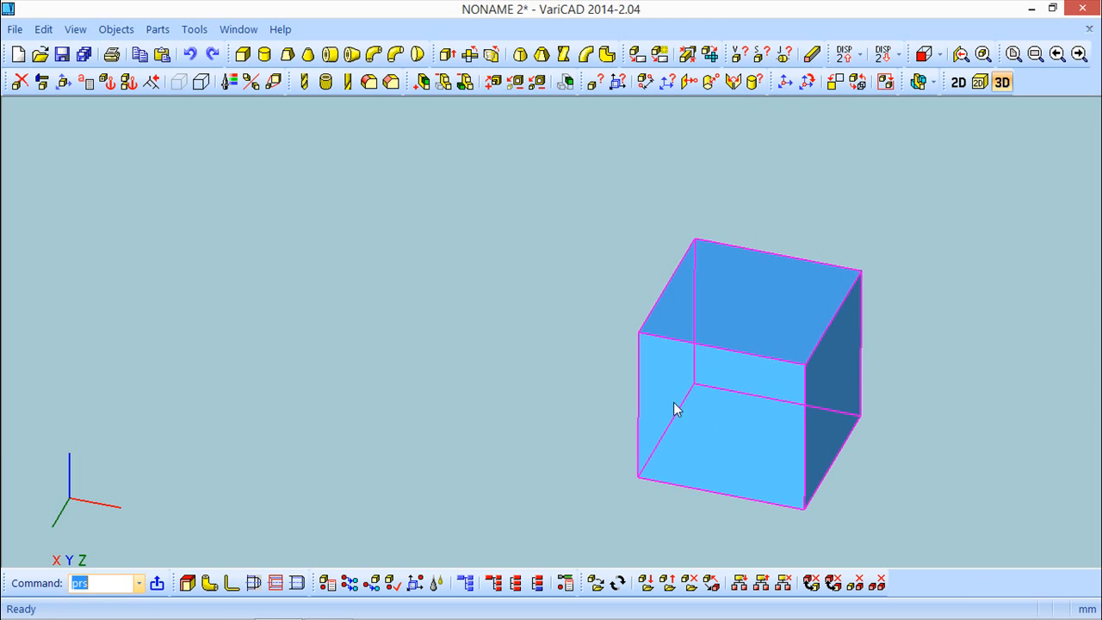
- Define a red box solid with height 50, width 100 and length 20 mm
left_click(244, 55)
double_click(485, 244)
type("1")
double_click(472, 273)
type("20")
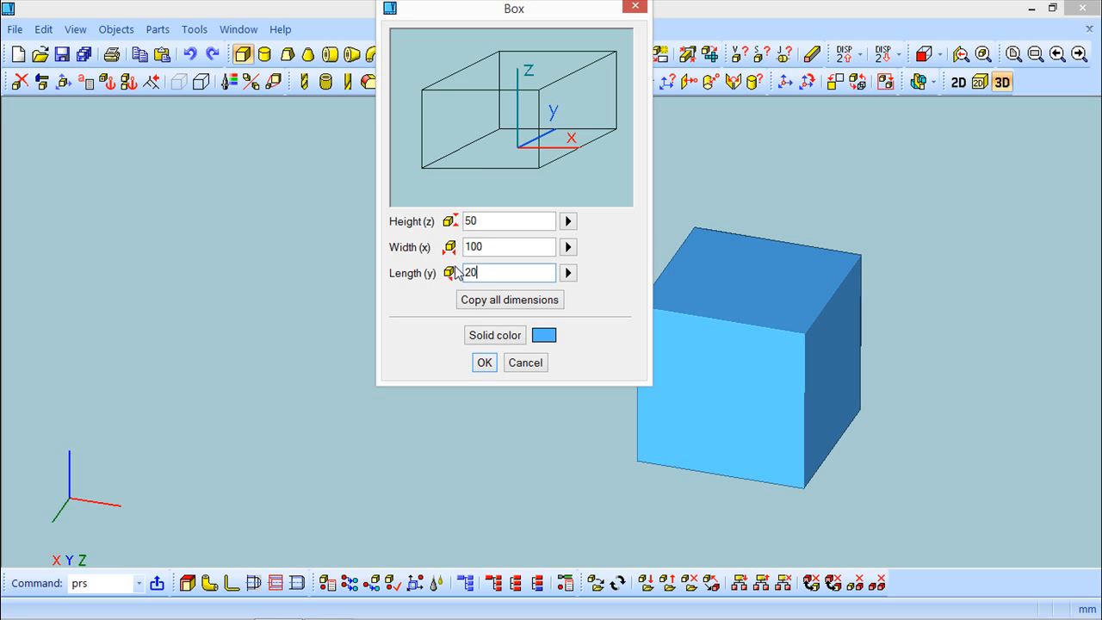
left_click(496, 335)
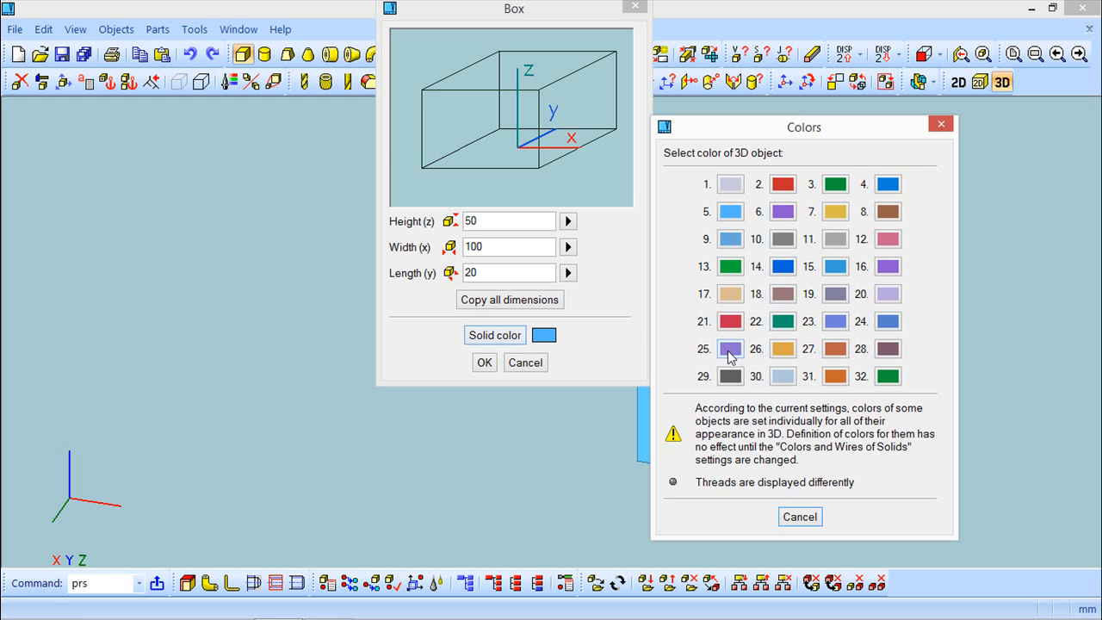
left_click(784, 184)
left_click(481, 364)
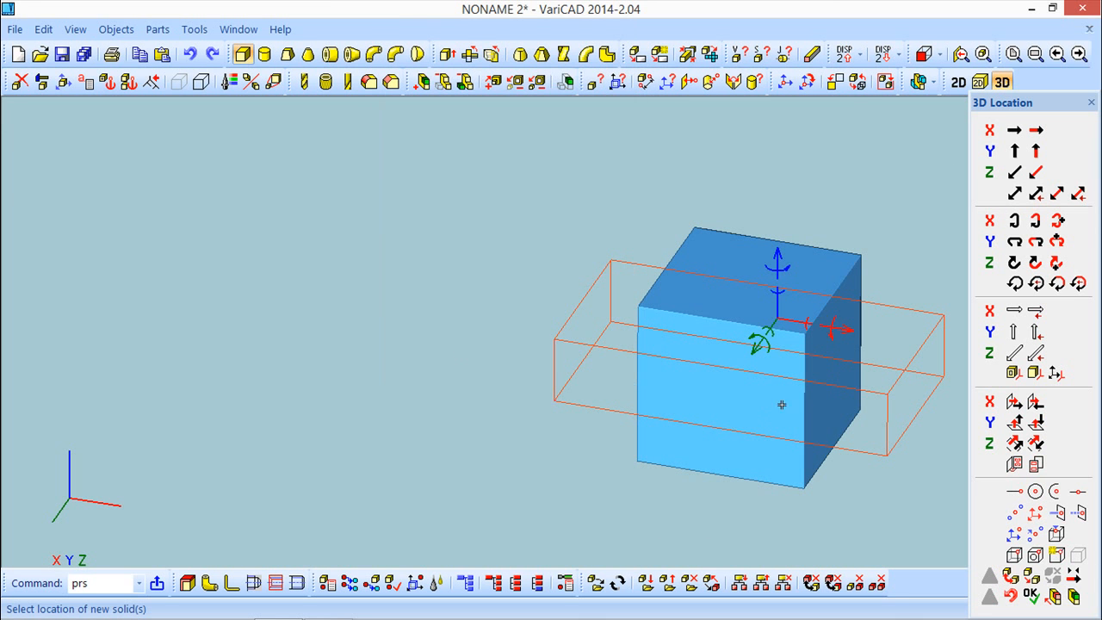
- Shift the new red box about -88 mm along the X axis and insert it beside the blue cube
left_click(795, 322)
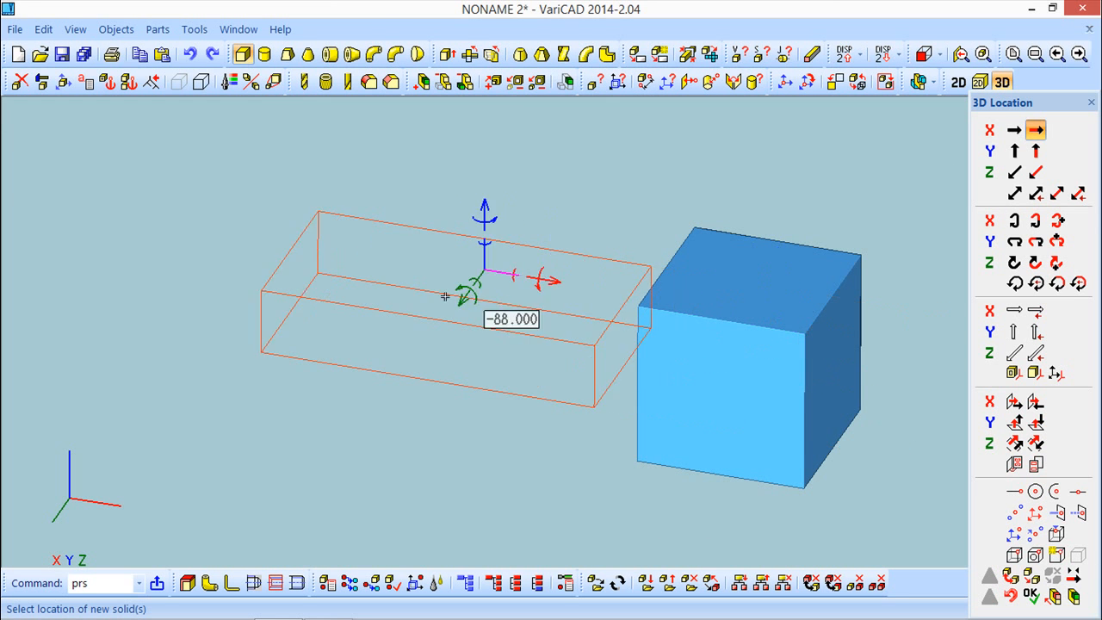
left_click(444, 293)
mouse_move(577, 521)
middle_mouse_down()
mouse_move(614, 533)
mouse_move(595, 524)
middle_mouse_up()
left_click(1031, 594)
middle_click_drag(532, 433, 559, 445)
middle_click_drag(496, 490, 444, 463)
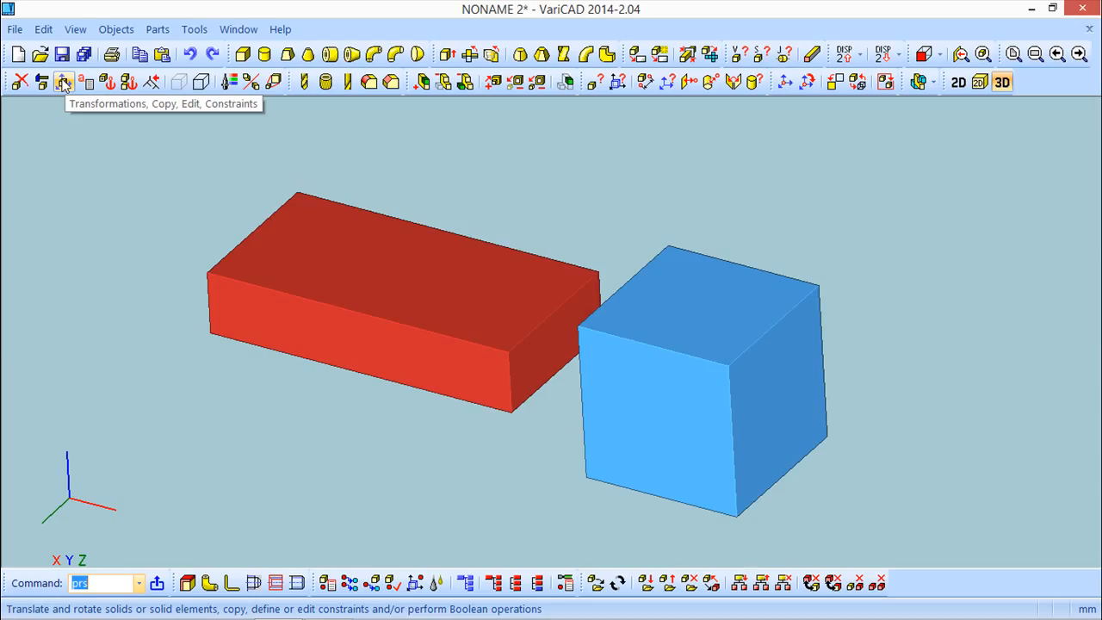
- Select the red box for transformation and relocate the 3D Location palette closer to the model
left_click(63, 83)
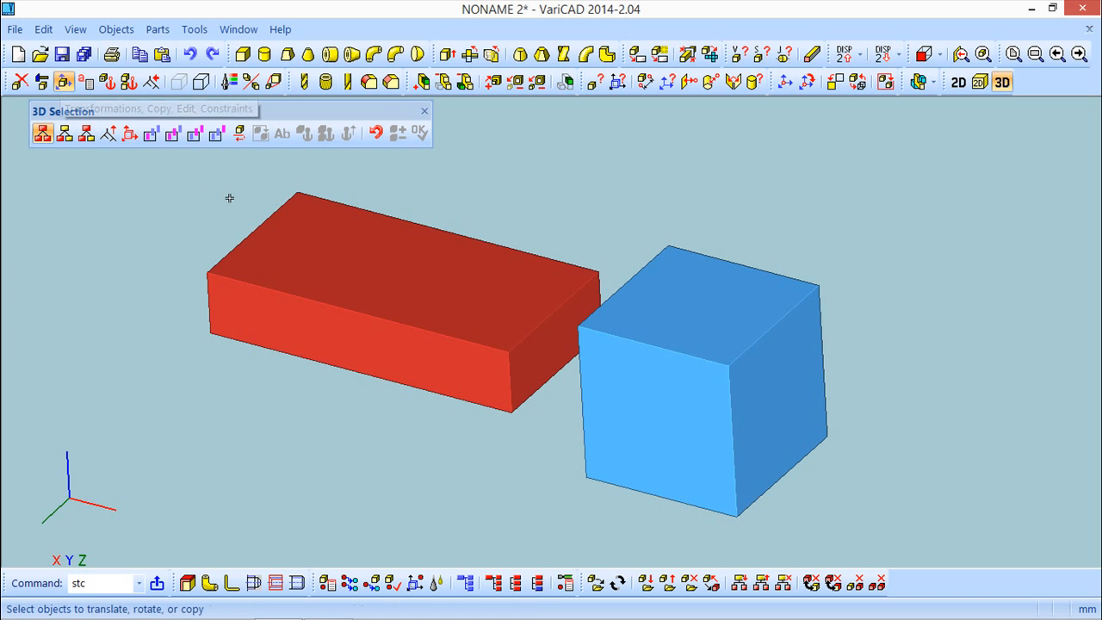
left_click(417, 240)
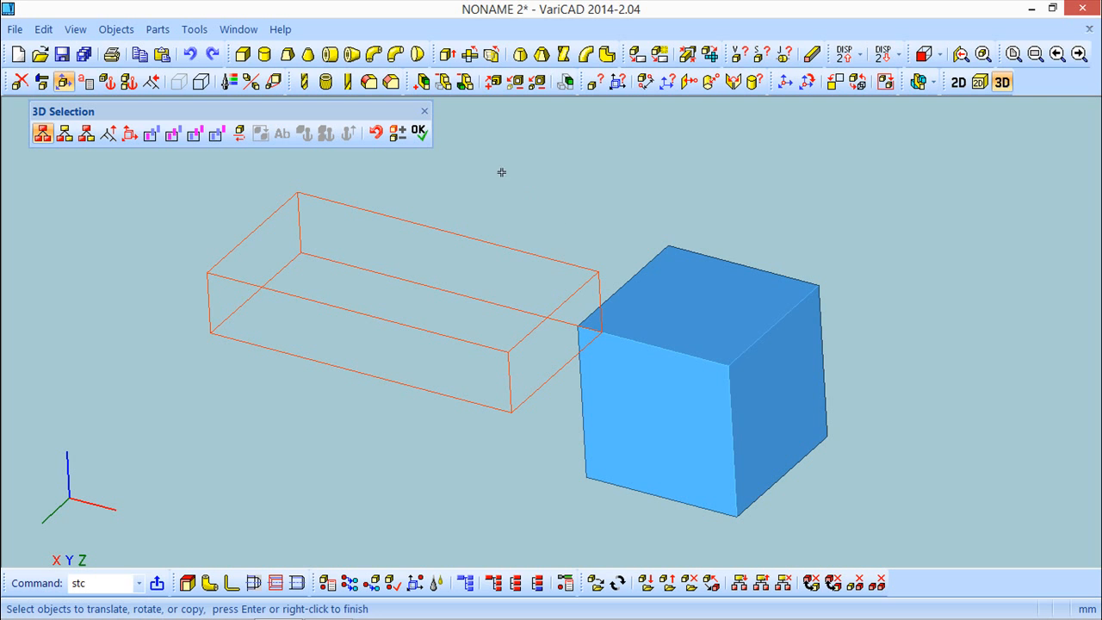
left_click(419, 132)
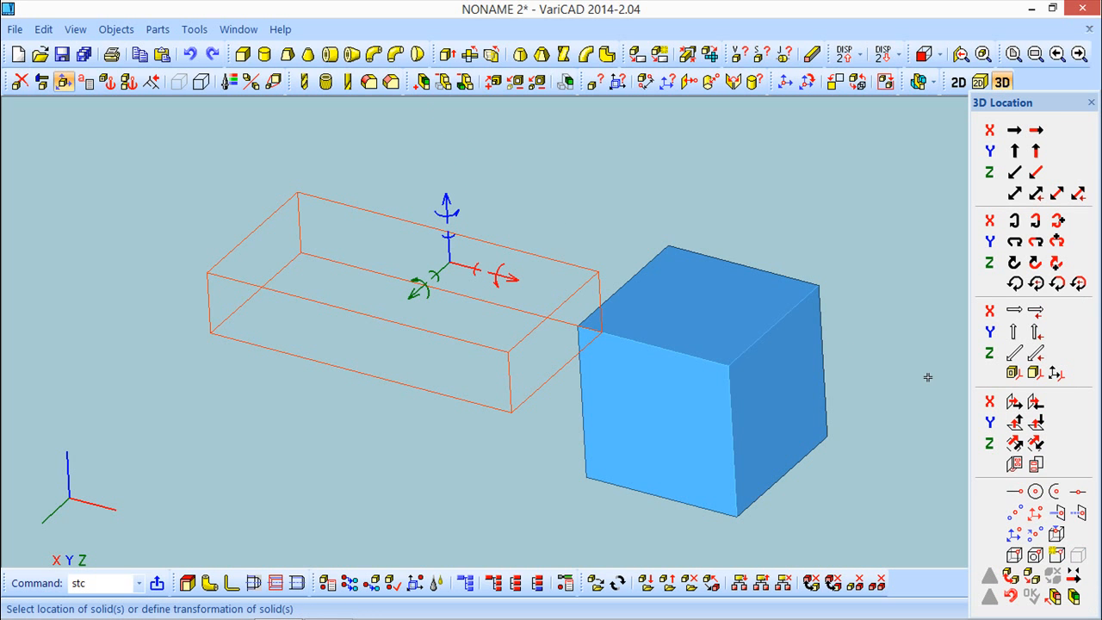
left_click_drag(1052, 103, 943, 69)
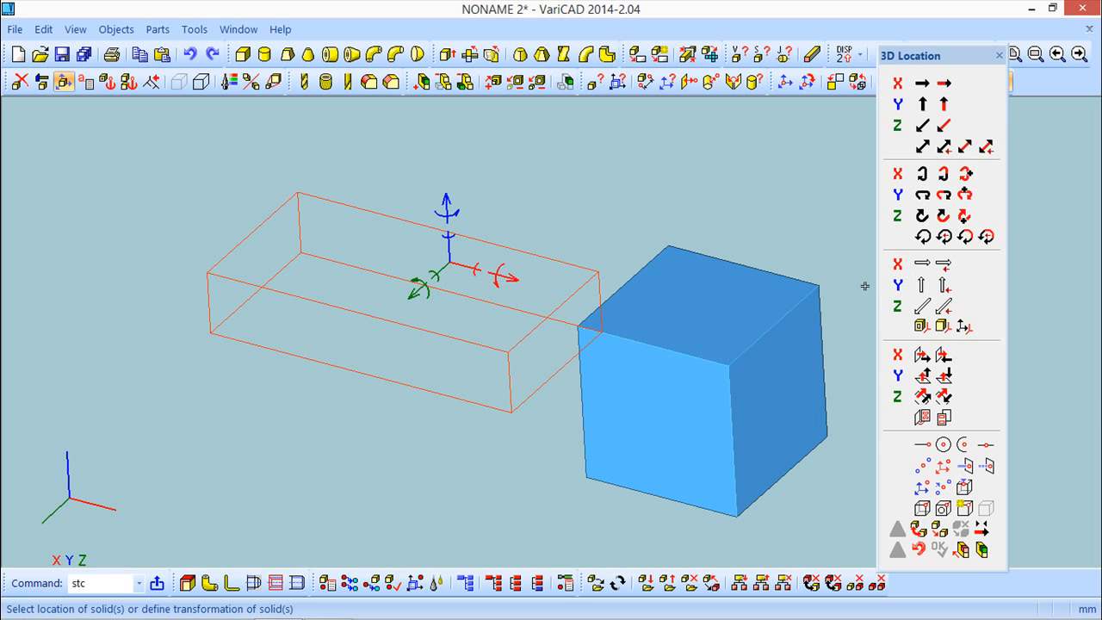
- Translate the red box 20 mm up along its Y axis, and dynamically slide it back down along that axis
middle_click_drag(388, 460, 392, 418)
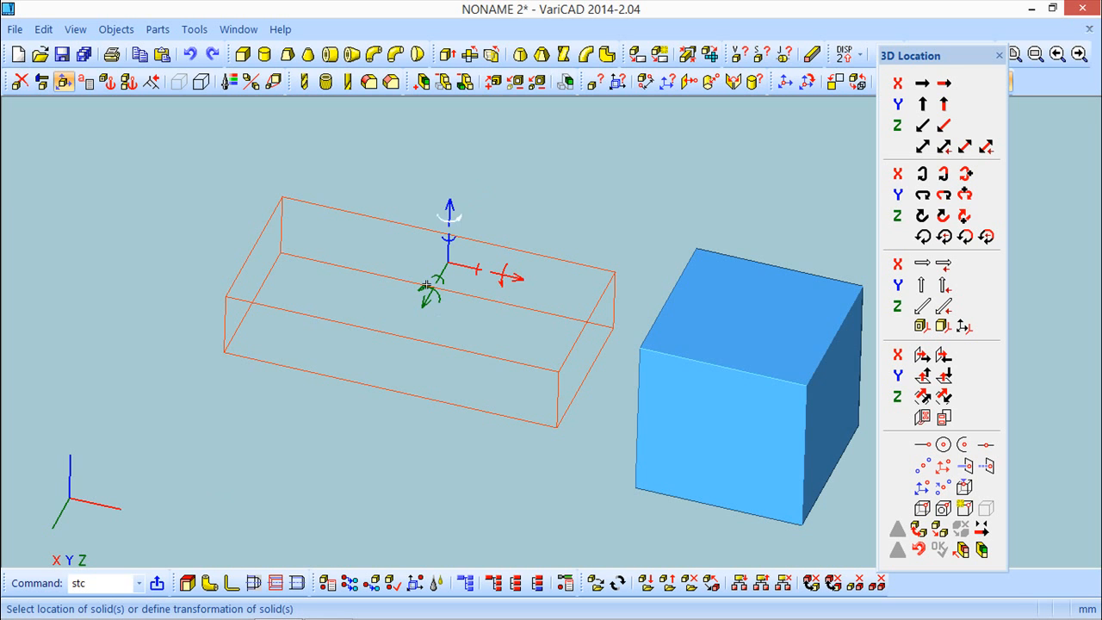
middle_click_drag(536, 283, 514, 271)
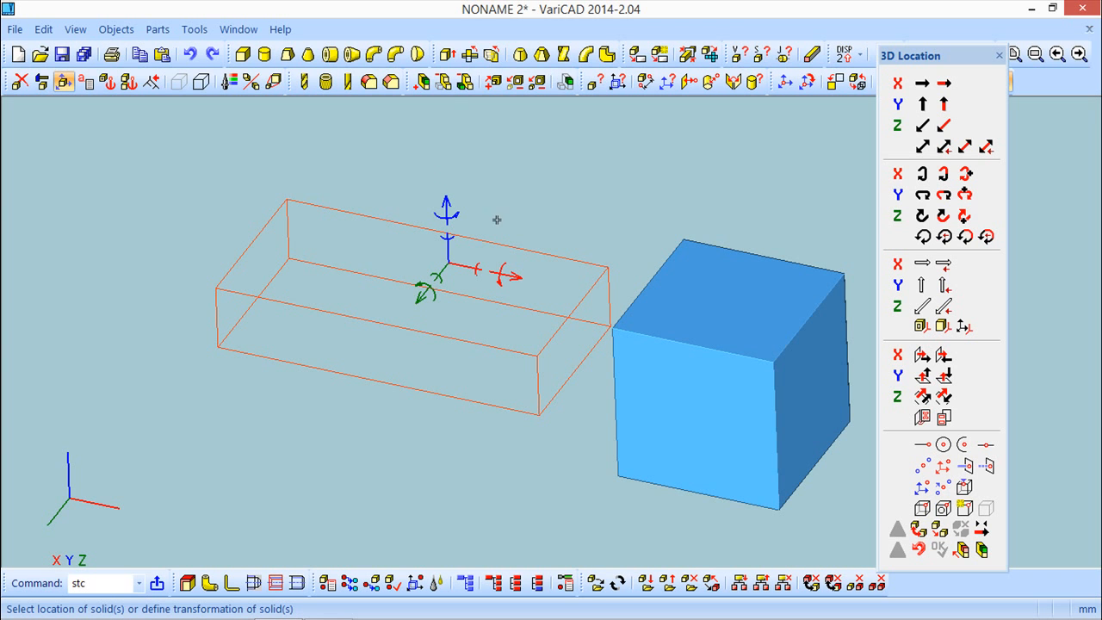
middle_click_drag(458, 437, 447, 444)
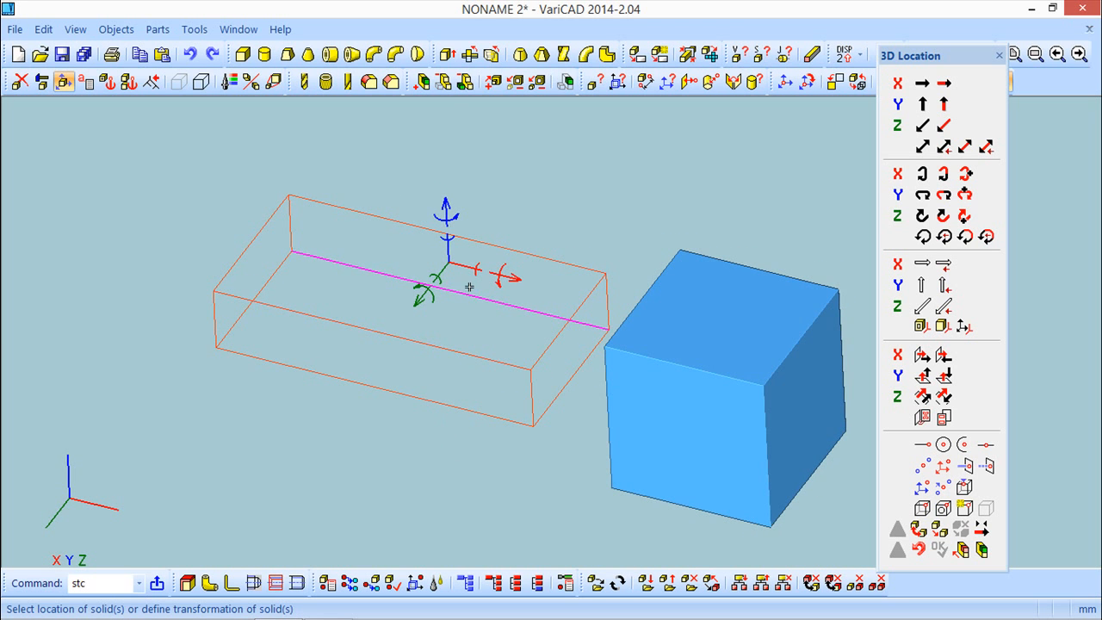
left_click(447, 204)
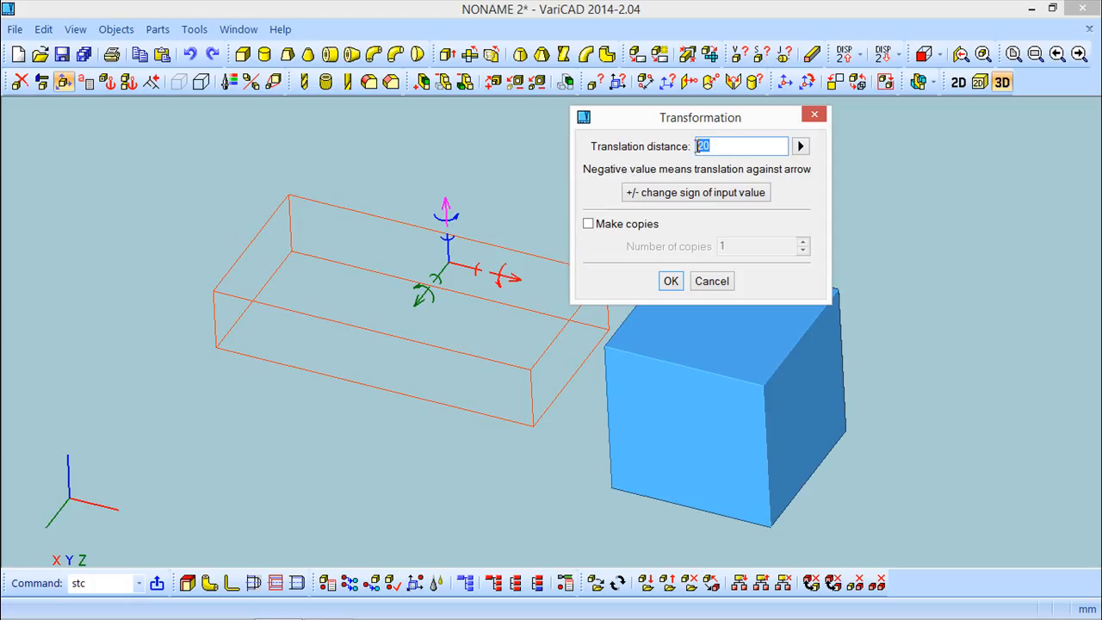
left_click(682, 197)
left_click(682, 196)
left_click(673, 283)
middle_click_drag(490, 319, 478, 432)
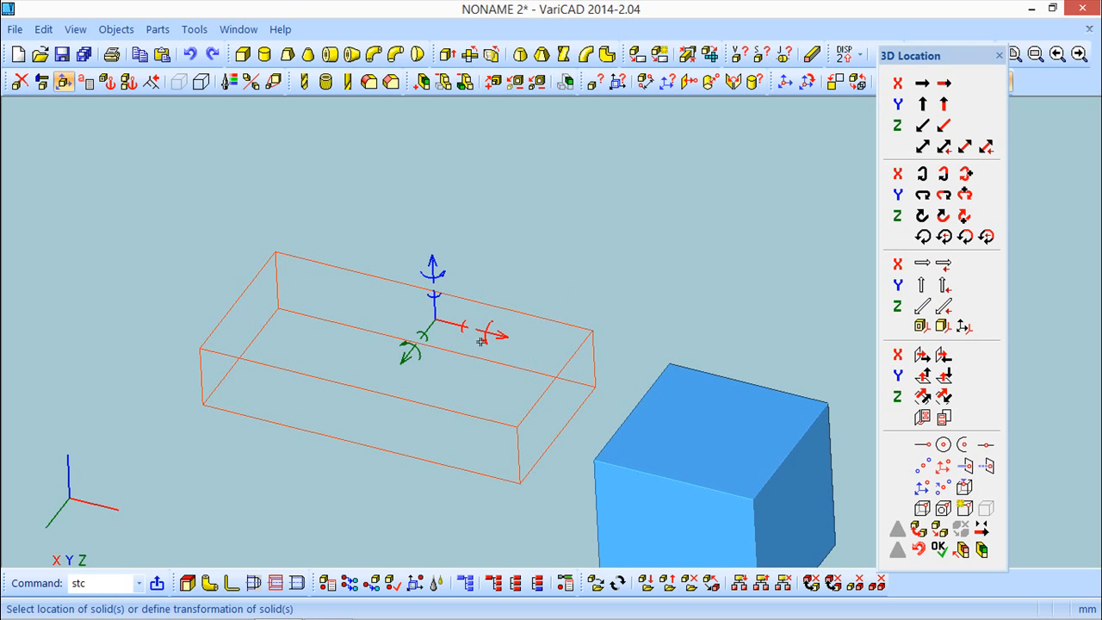
left_click_drag(434, 310, 448, 376)
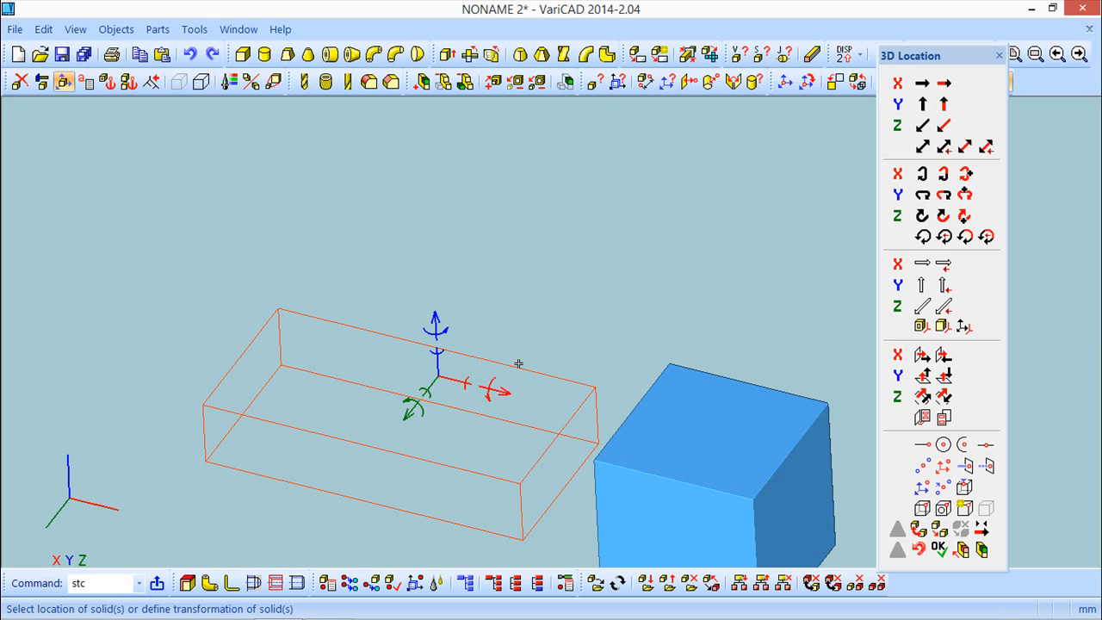
- Rotate the red box 90 degrees around its Y axis, and dynamically turn it back to its previous orientation
left_click(441, 331)
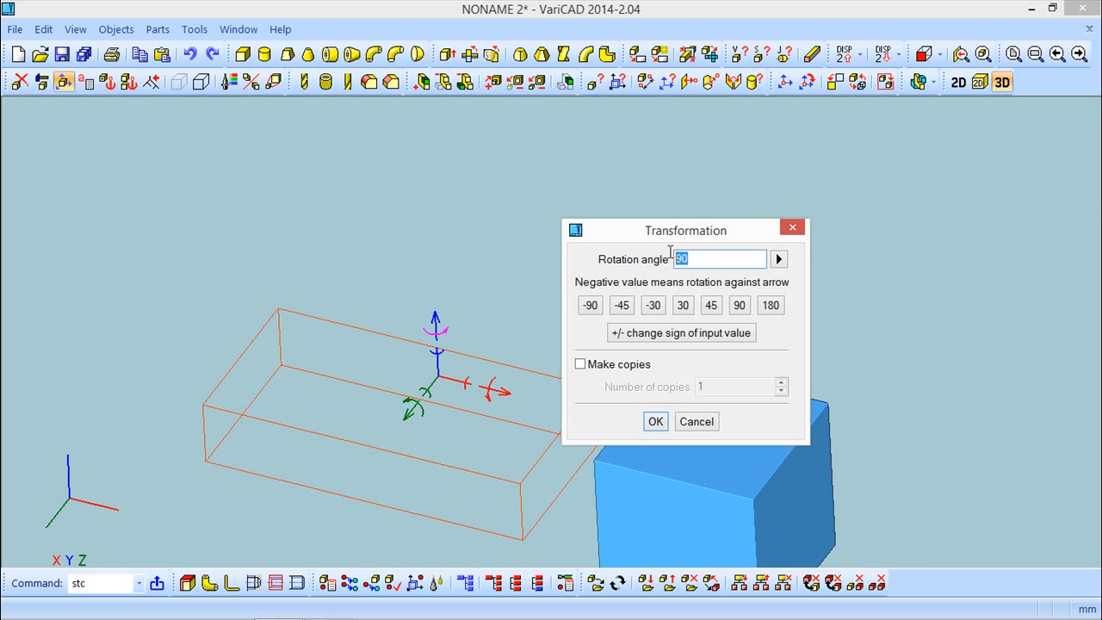
left_click(656, 421)
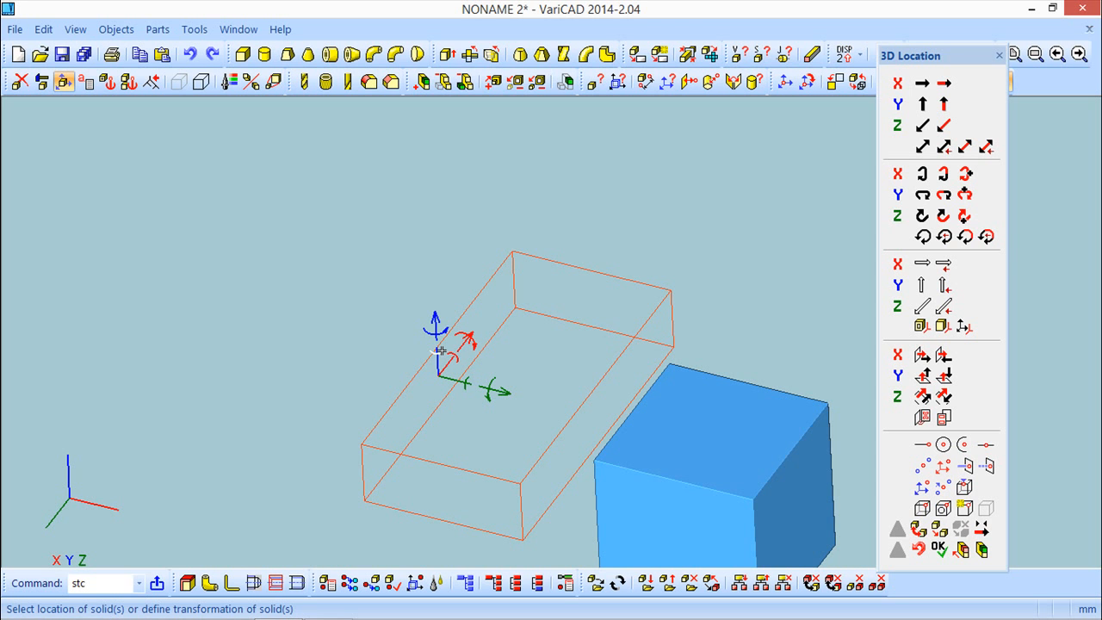
left_click_drag(440, 351, 364, 472)
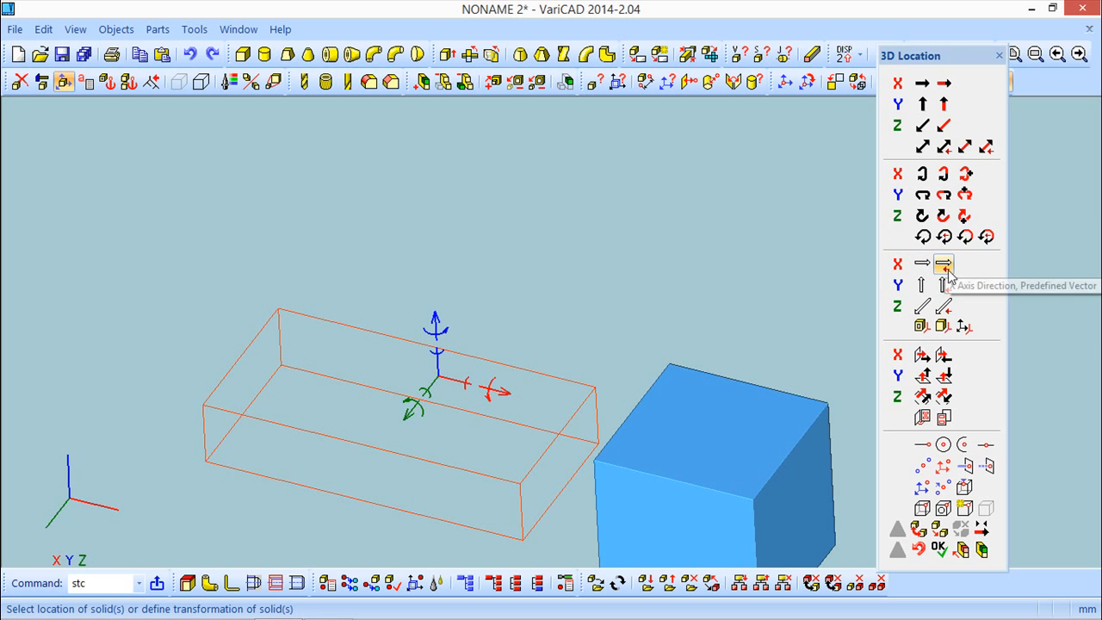
- Direct the red box's X axis against the normal of the blue cube's face nearest the box
left_click(920, 327)
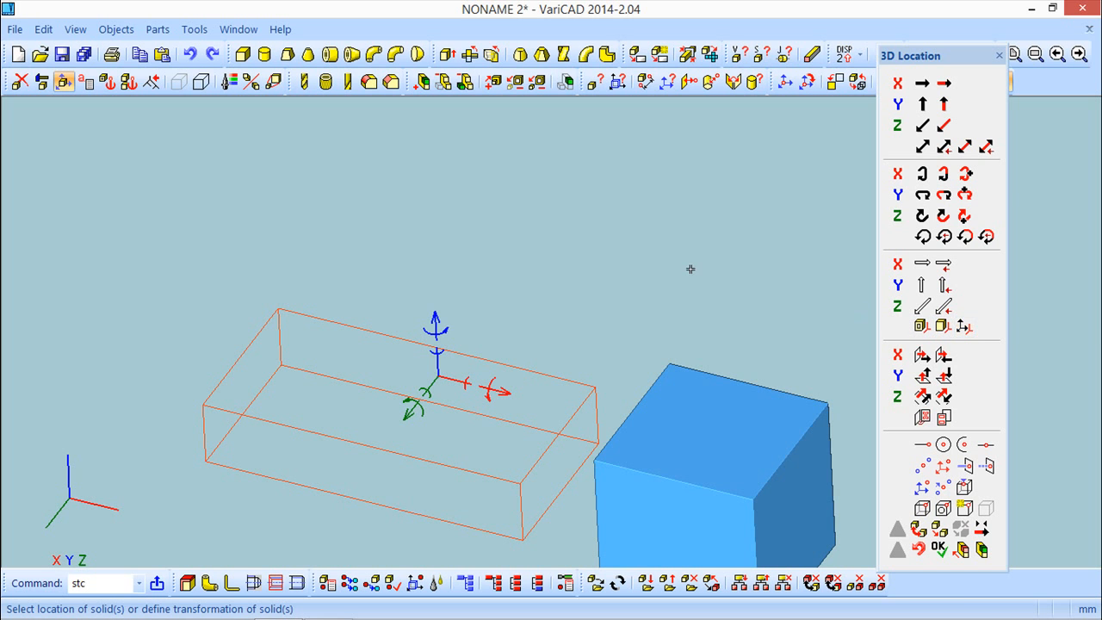
middle_click_drag(709, 296, 655, 188)
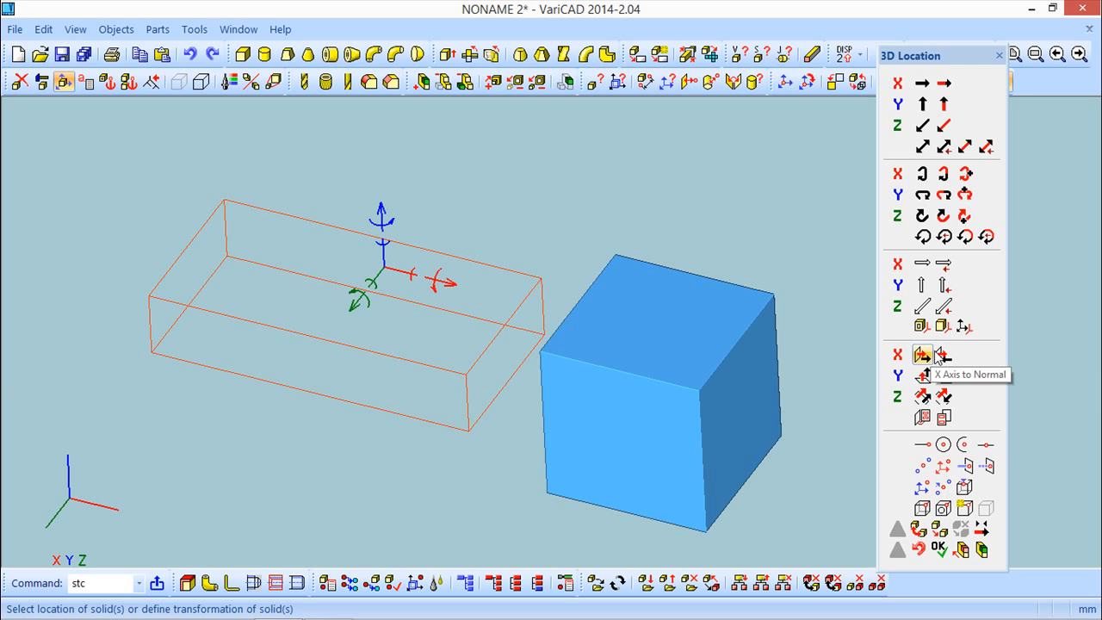
middle_click_drag(686, 459, 779, 448)
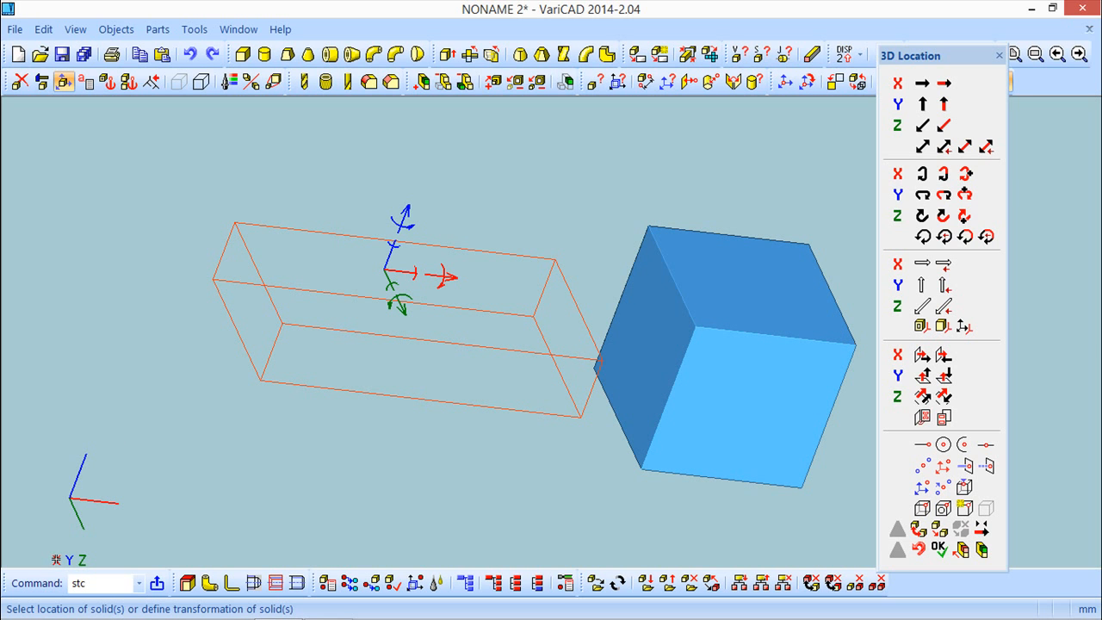
left_click(944, 356)
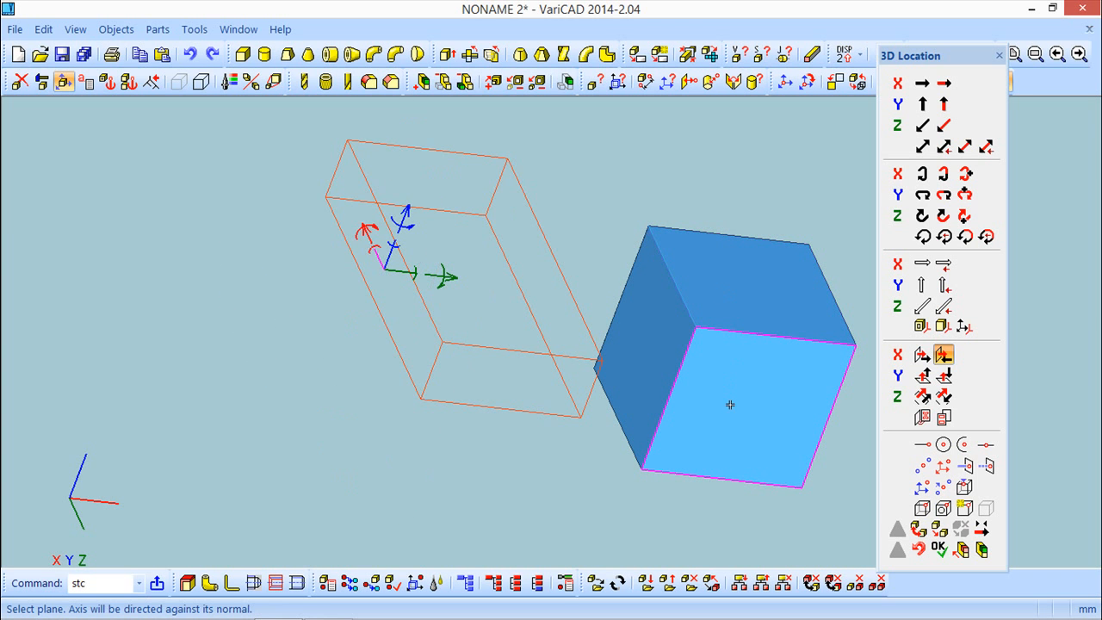
left_click(656, 354)
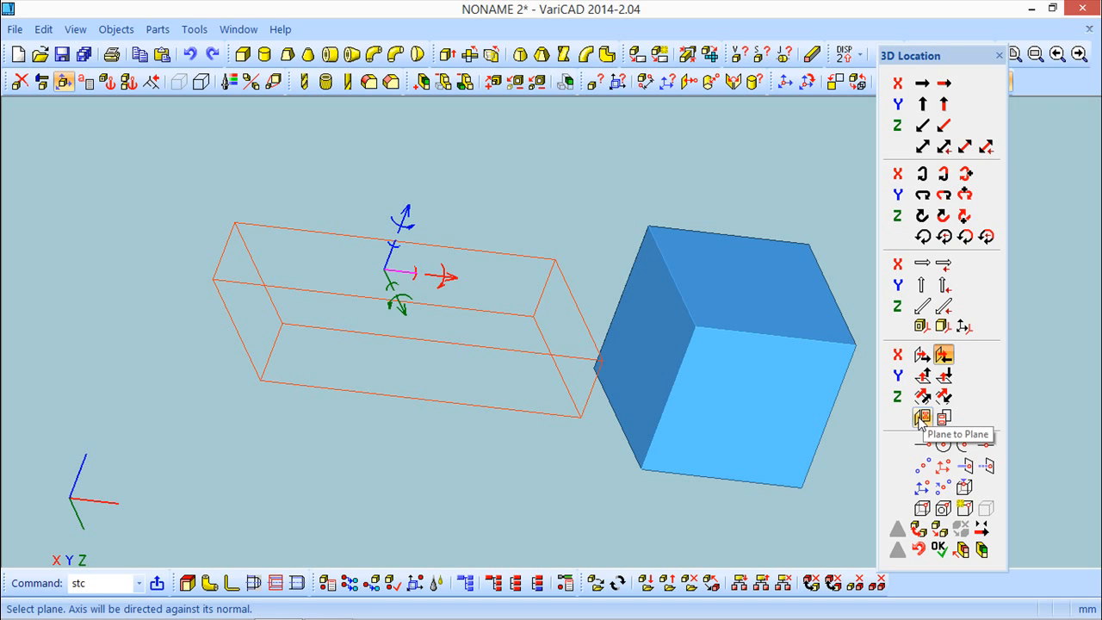
left_click(922, 418)
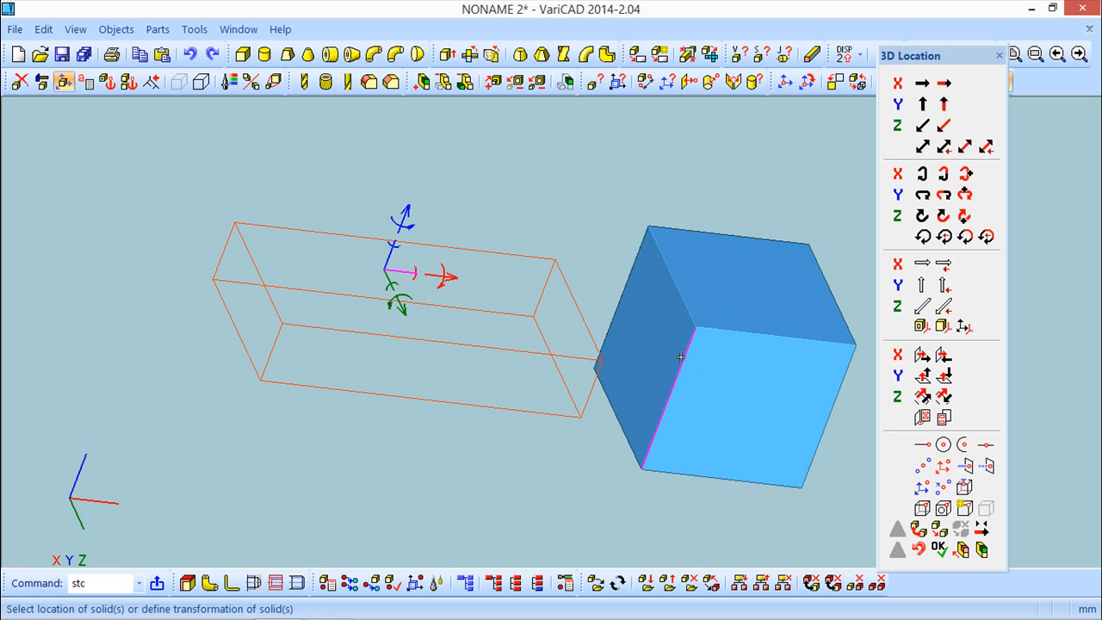
left_click(923, 419)
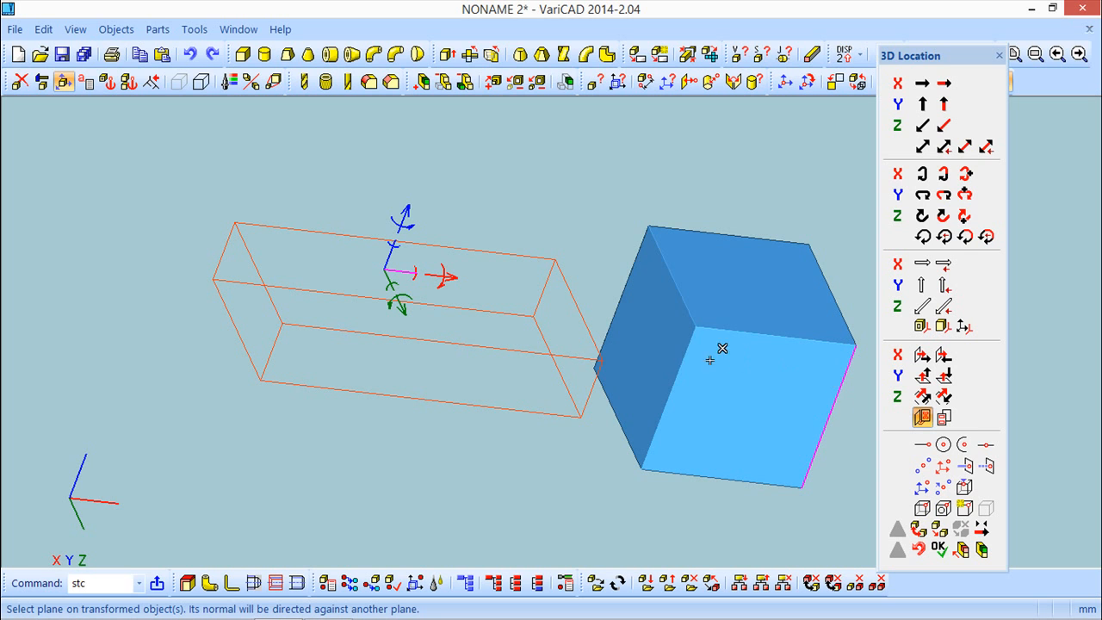
left_click(642, 432)
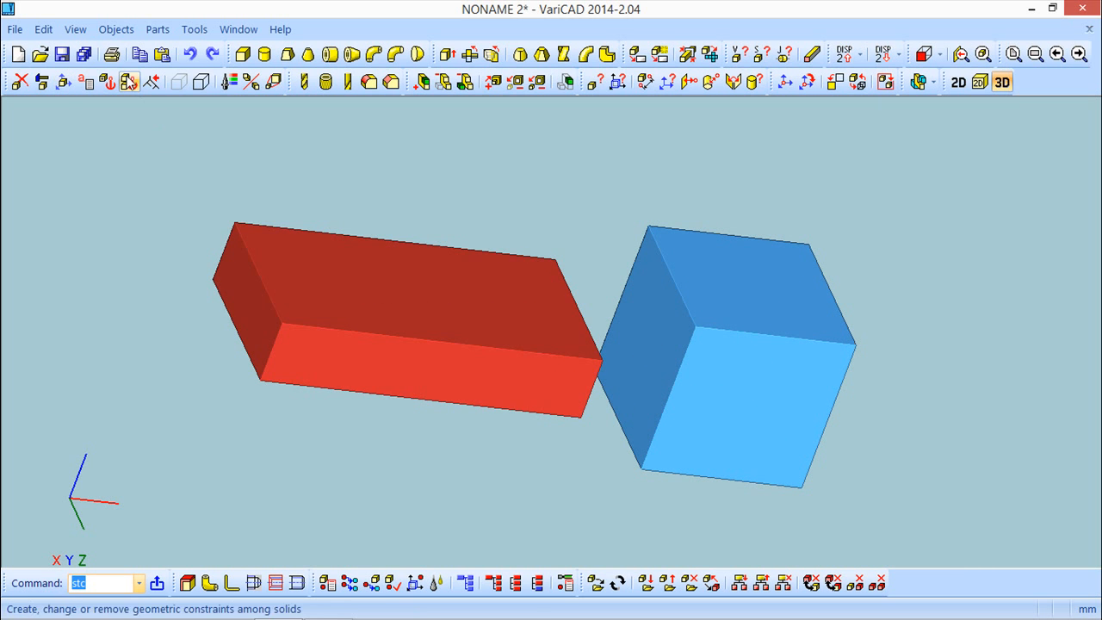
- Select the red box again as the solid to transform and confirm the selection
left_click(63, 81)
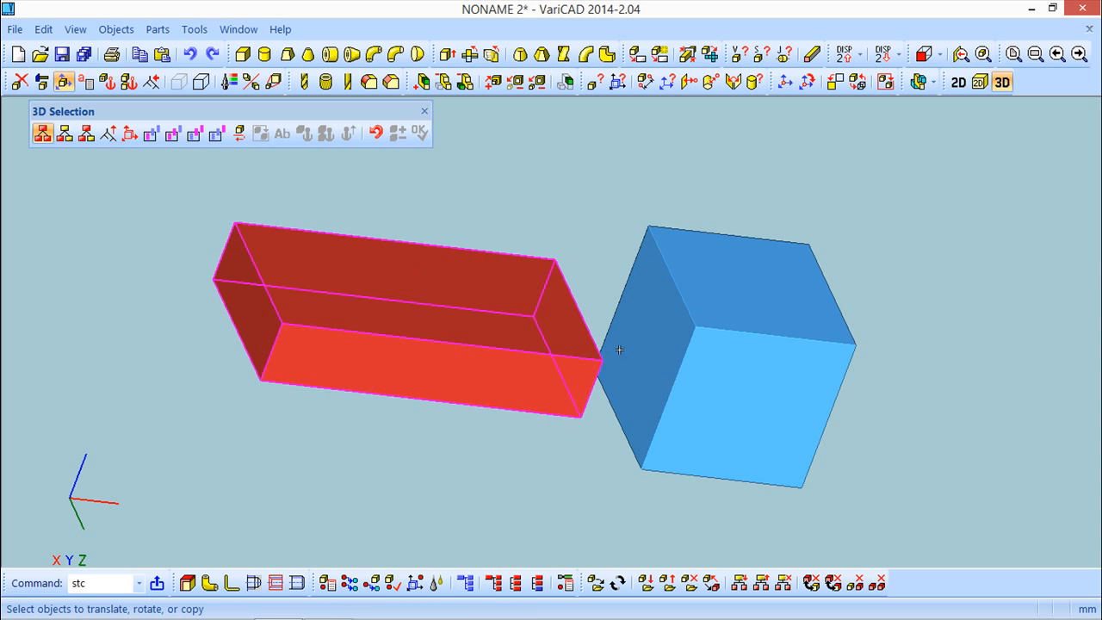
left_click(472, 327)
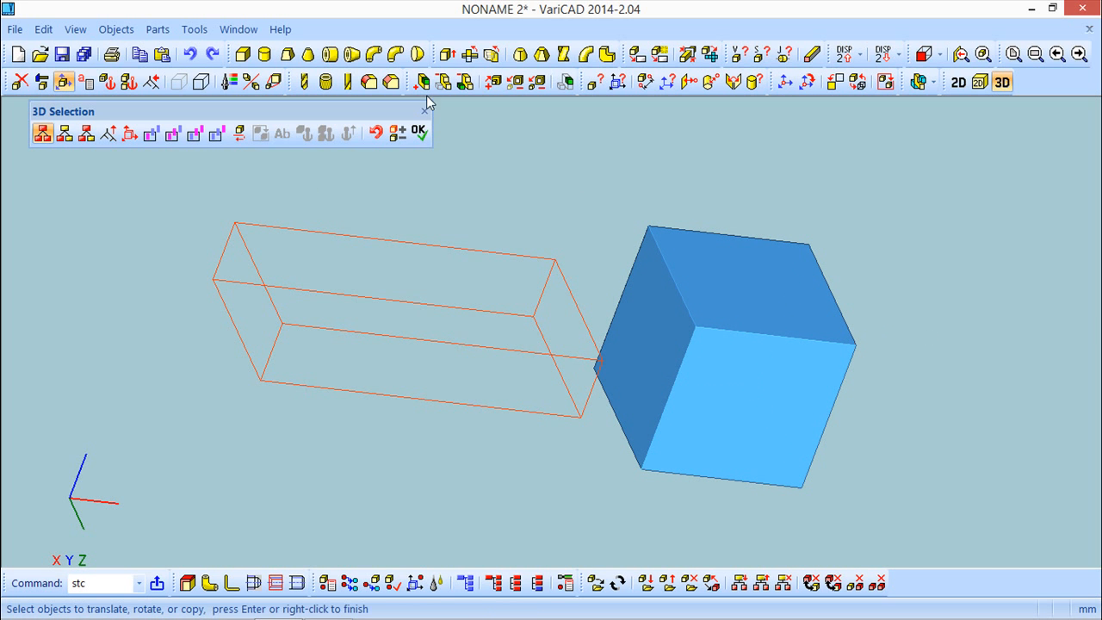
left_click(420, 133)
- Orient the red box's long front face against the cube's side face with Plane to Plane, and undo the alignment
left_click(922, 417)
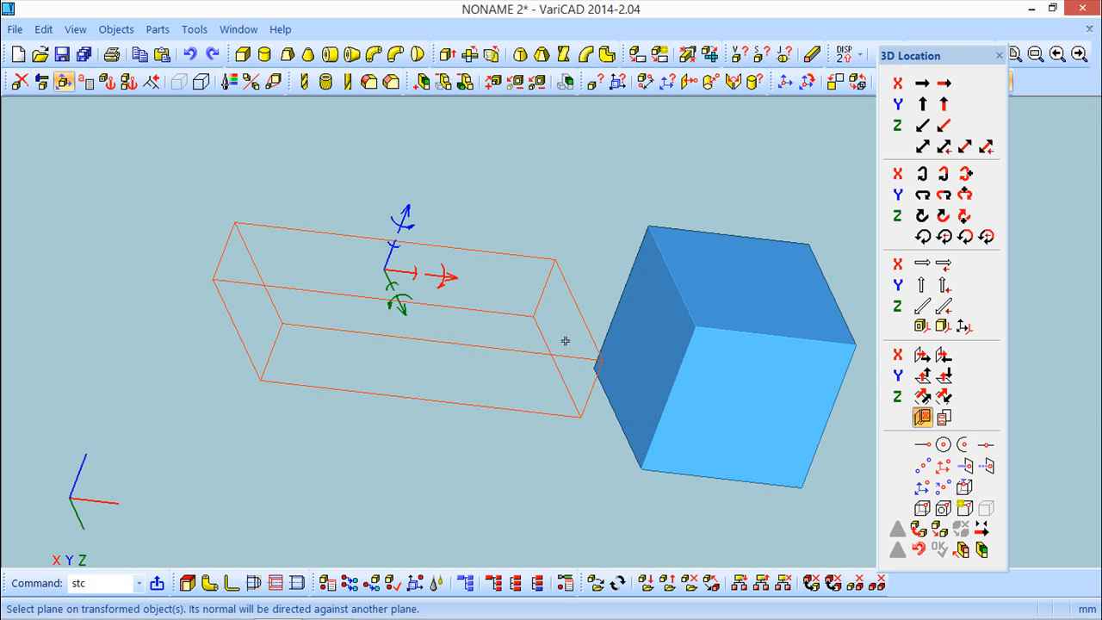
left_click(491, 407)
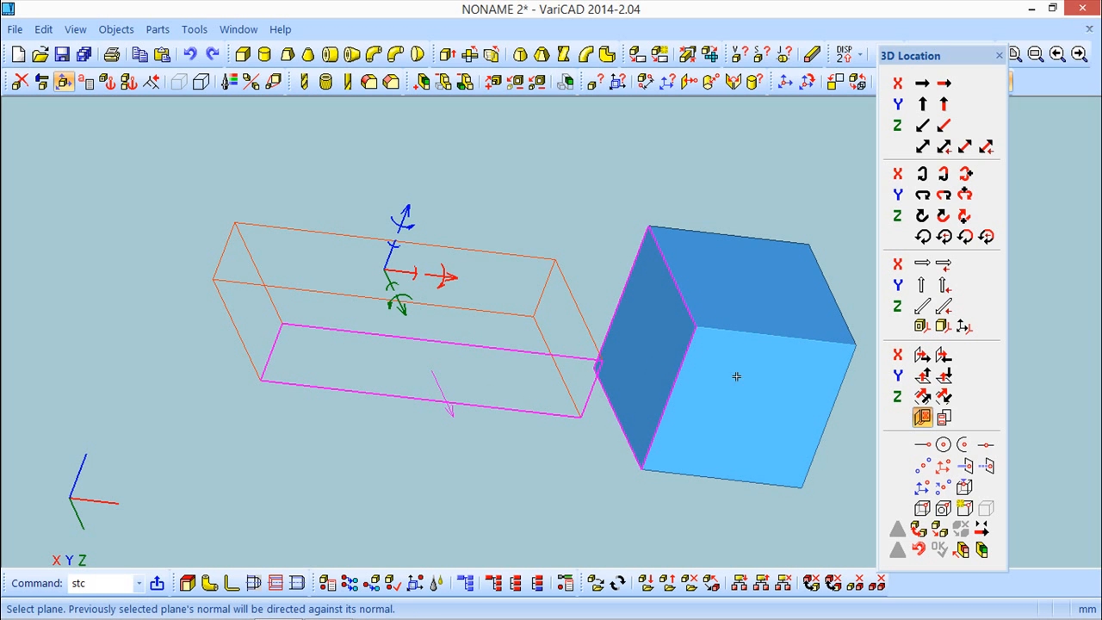
left_click(672, 329)
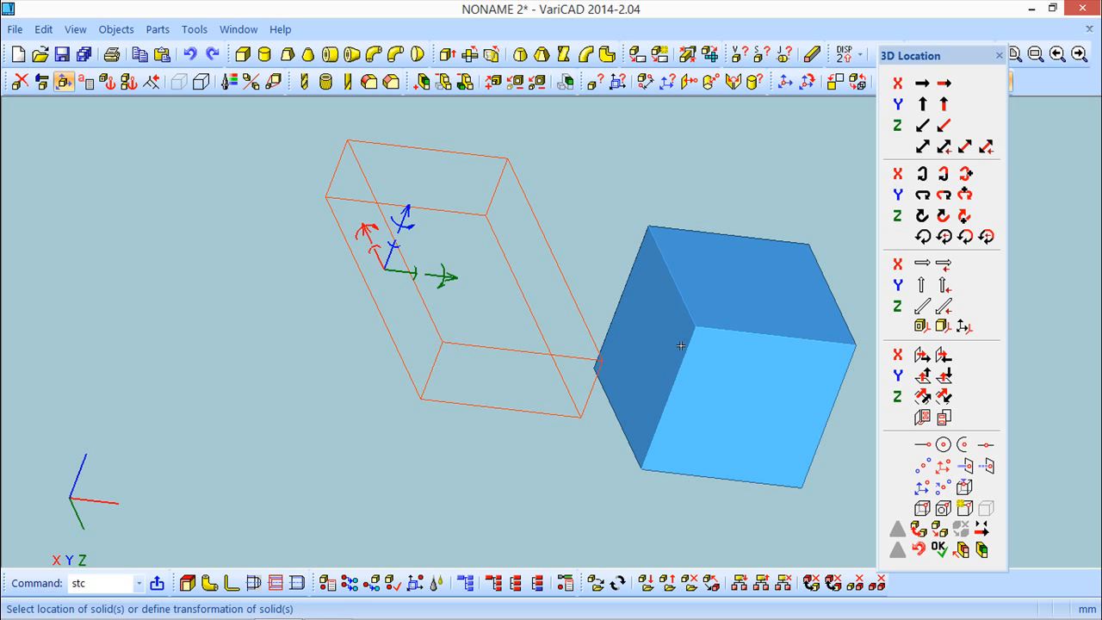
left_click(920, 552)
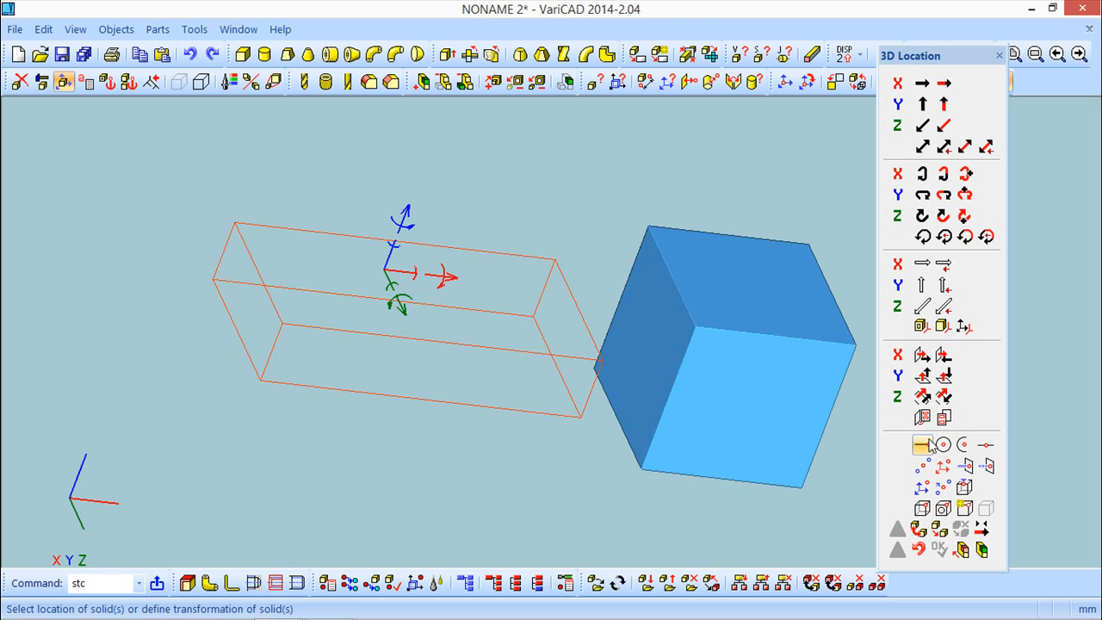
- Move the red box so its insertion point lies on the blue cube's upper rear corner nearest the box
middle_click_drag(438, 475, 367, 463)
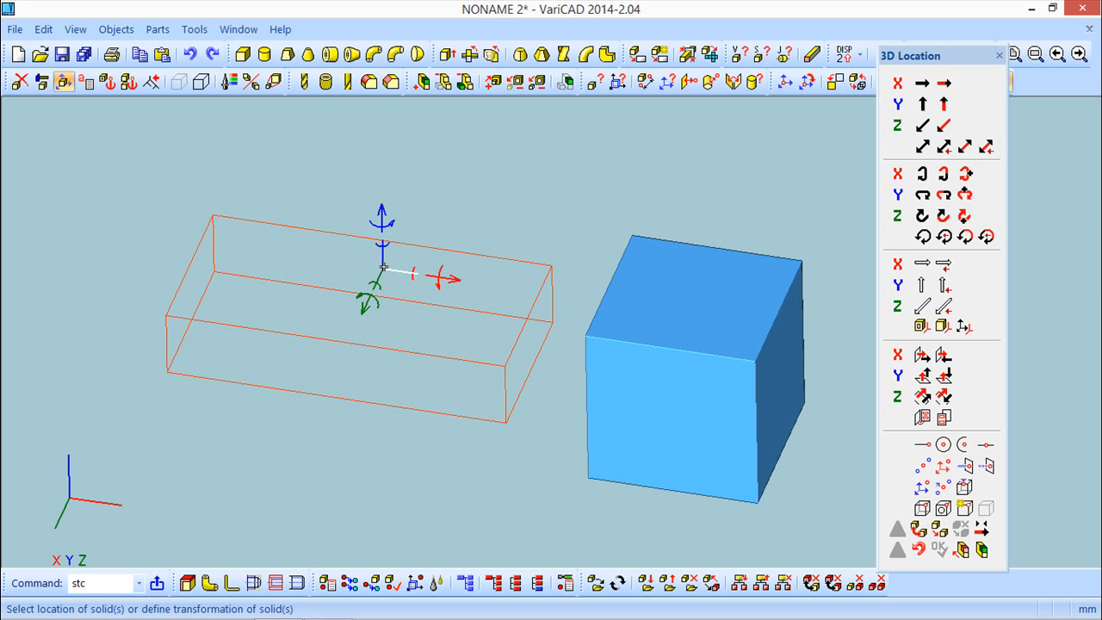
mouse_move(511, 483)
middle_mouse_down()
mouse_move(466, 474)
mouse_move(509, 476)
middle_mouse_up()
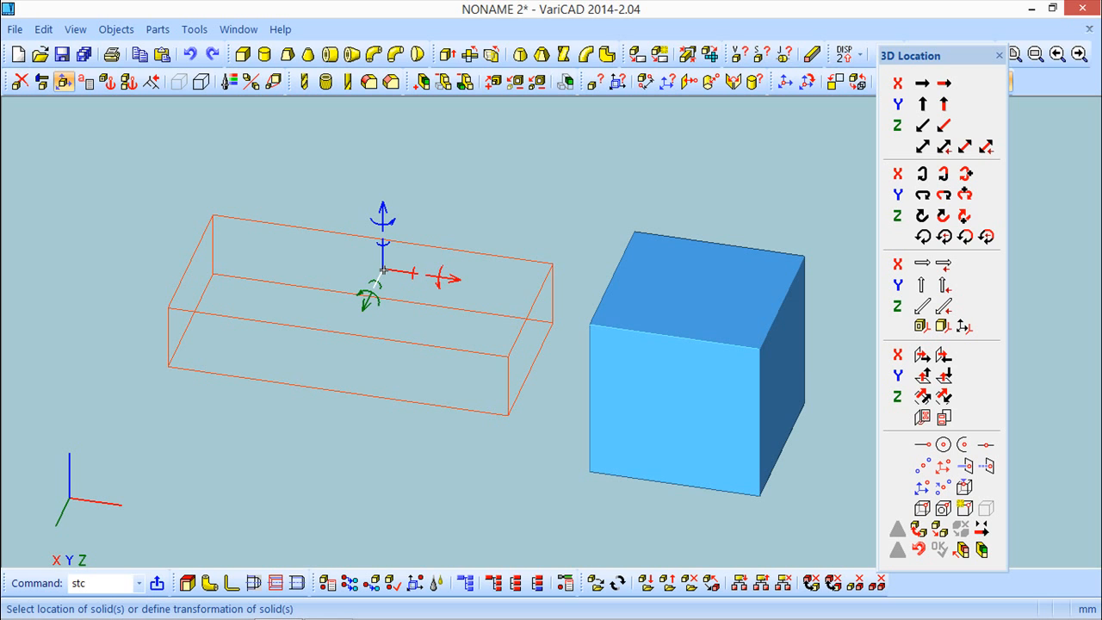
left_click(636, 230)
middle_click_drag(540, 328, 509, 323)
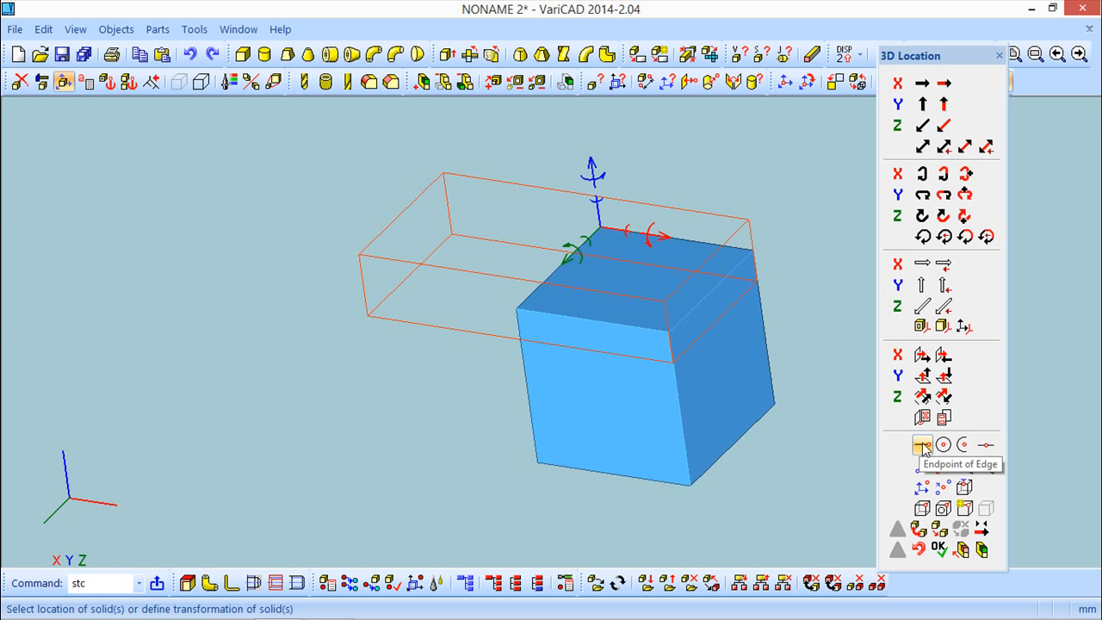
- Move the red box so its insertion point lies on the midpoint of the blue cube's top front edge
left_click(594, 319)
middle_click_drag(700, 421, 719, 433)
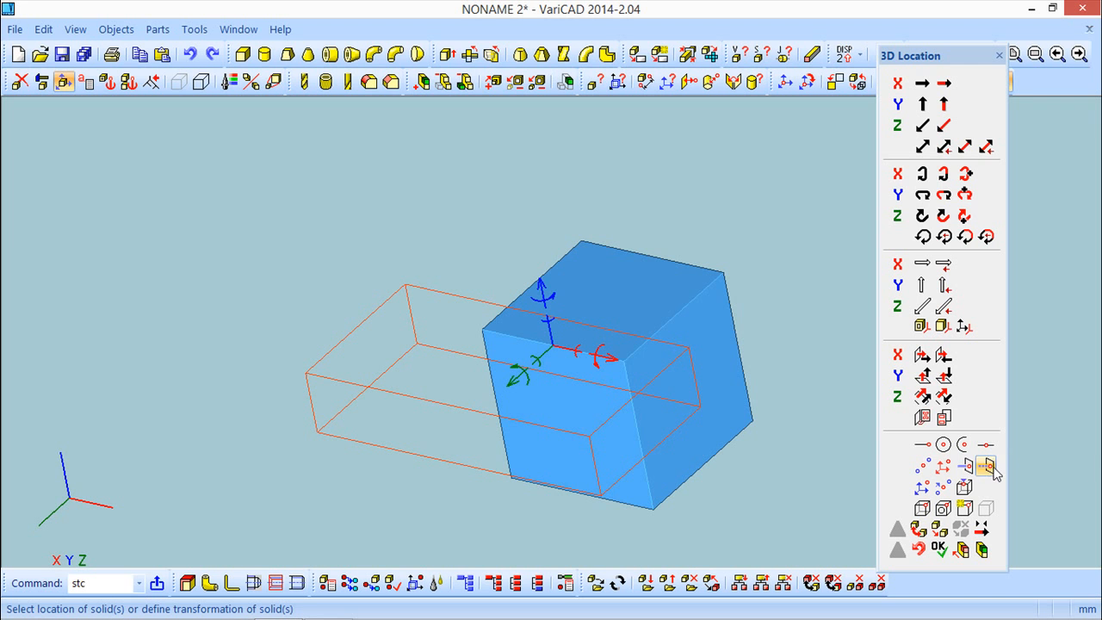
middle_click_drag(729, 455, 707, 428)
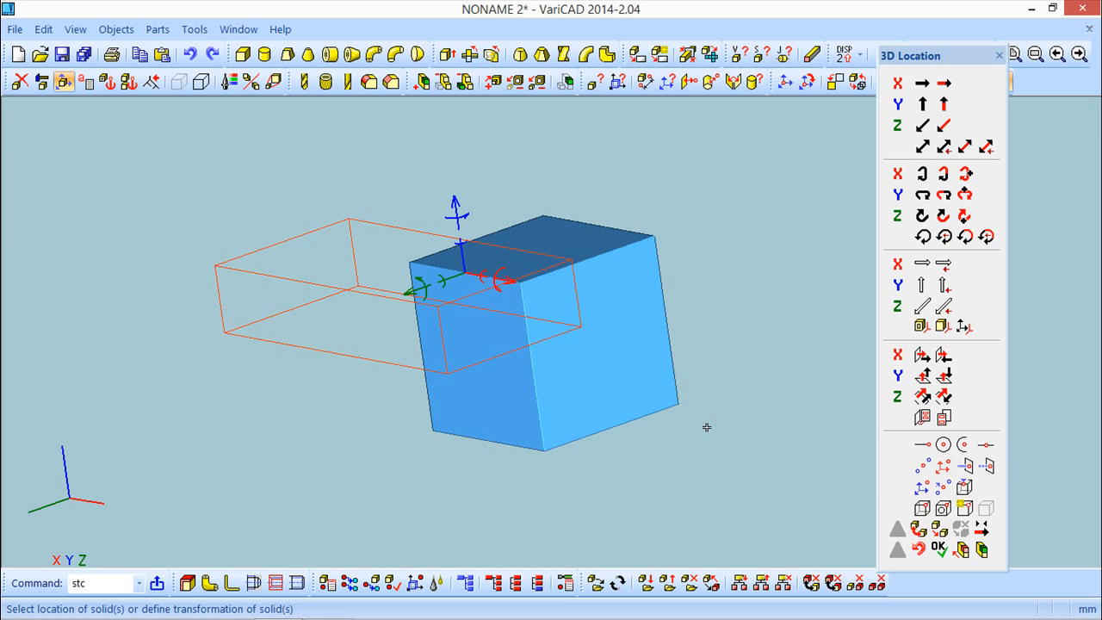
- Place the red box's insertion point halfway between the midpoints of the blue cube's top and bottom front edges
left_click(925, 466)
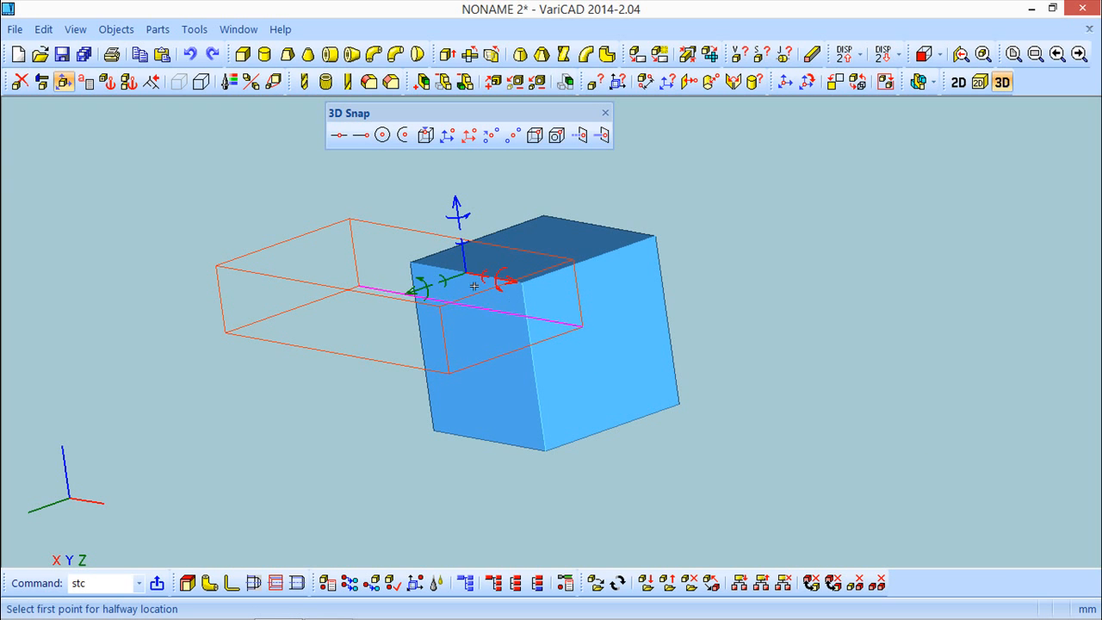
left_click(465, 272)
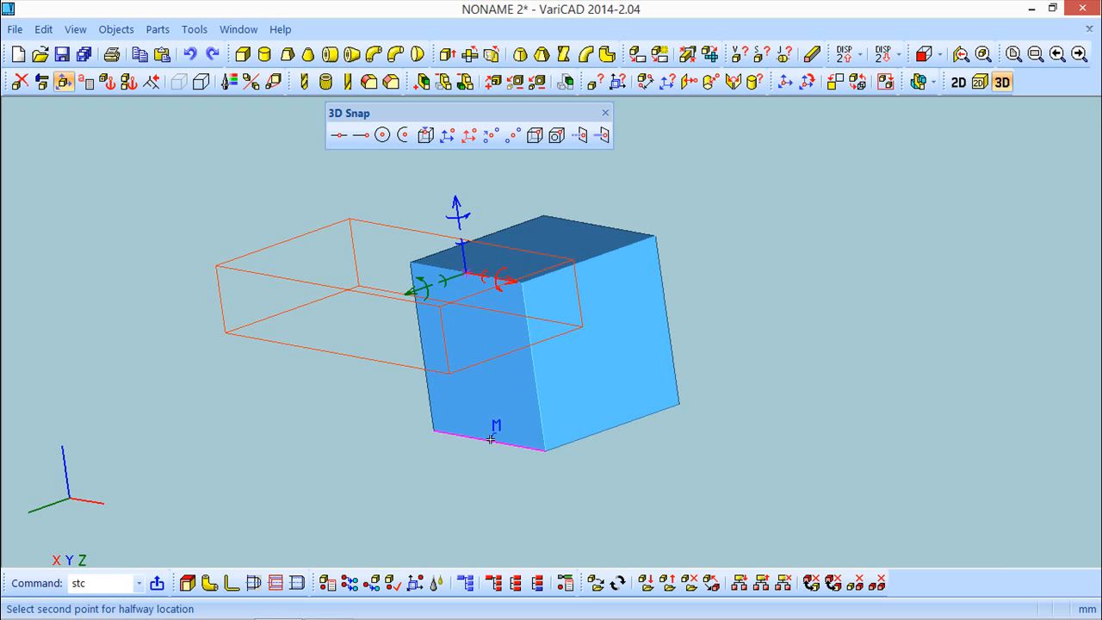
left_click(491, 439)
middle_click_drag(605, 429, 610, 355)
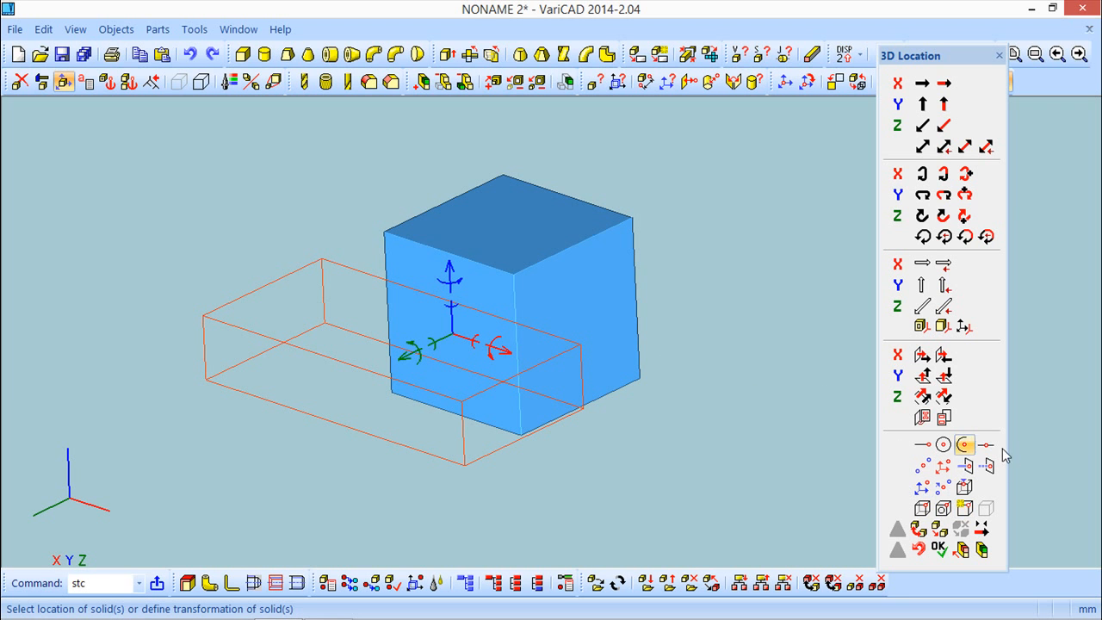
mouse_move(727, 459)
middle_mouse_down()
mouse_move(704, 445)
mouse_move(724, 448)
mouse_move(721, 458)
middle_mouse_up()
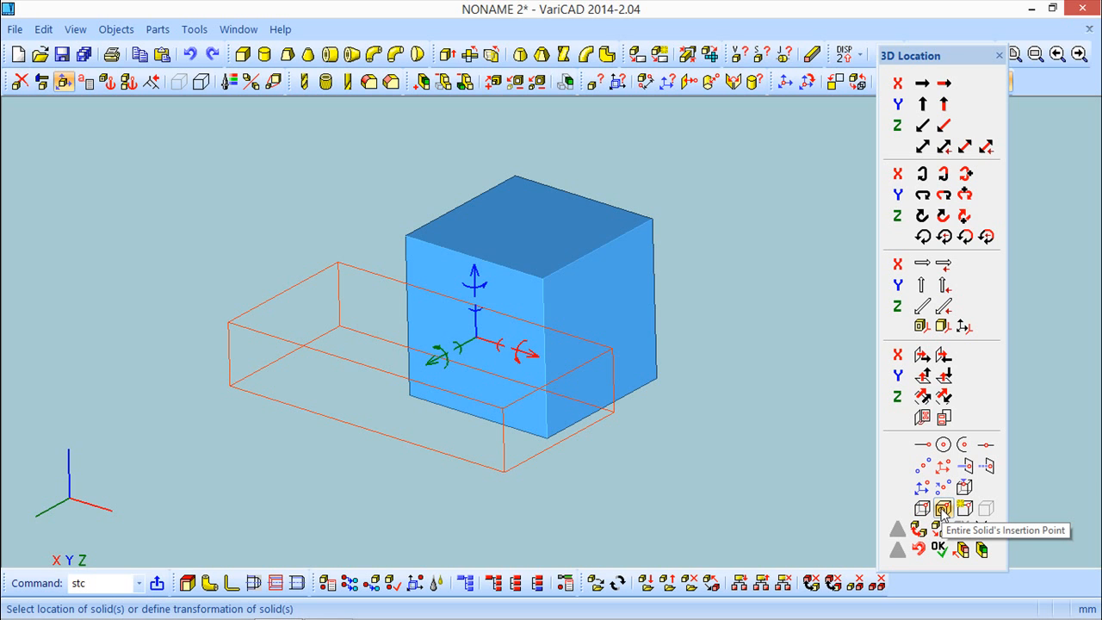
mouse_move(582, 457)
middle_mouse_down()
mouse_move(536, 465)
mouse_move(595, 458)
middle_mouse_up()
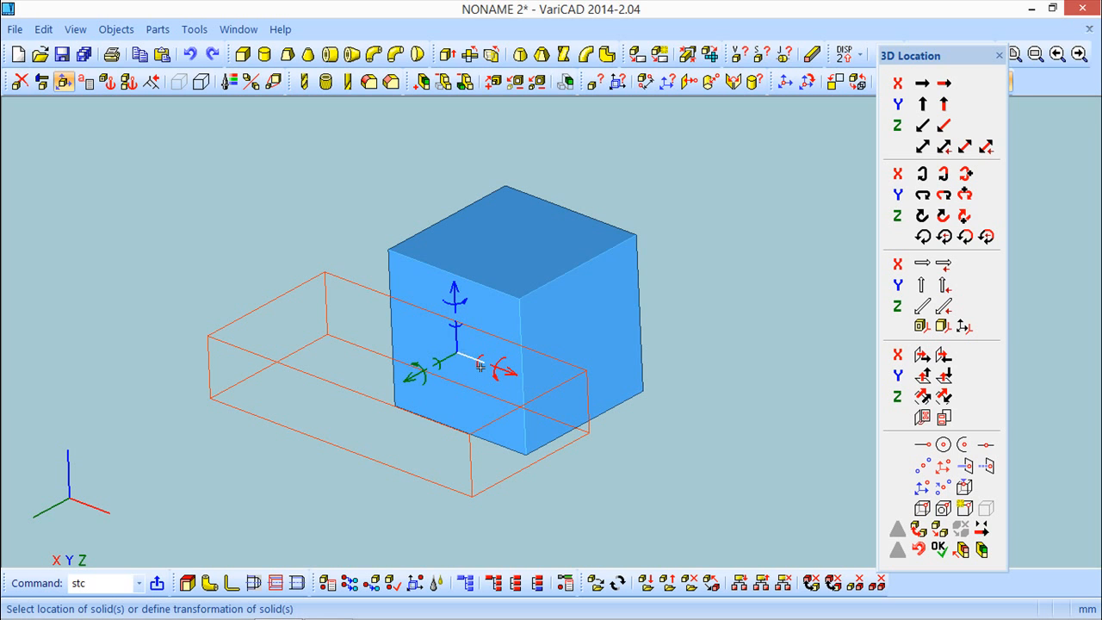
- Redefine the red box's insertion point at the upper rear corner of the box
left_click(965, 509)
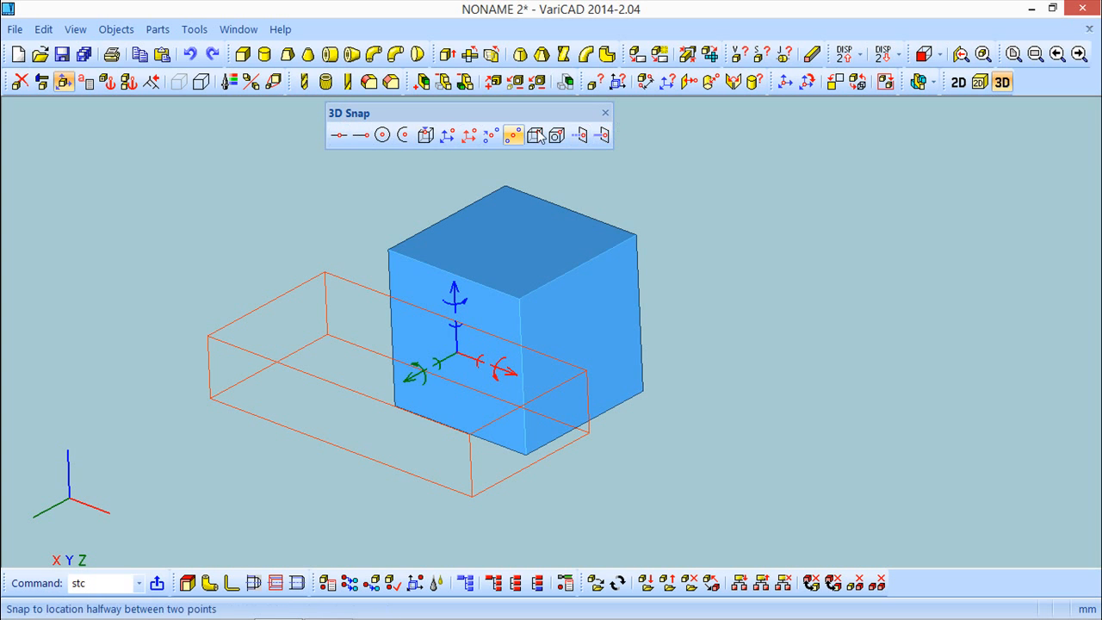
left_click(326, 270)
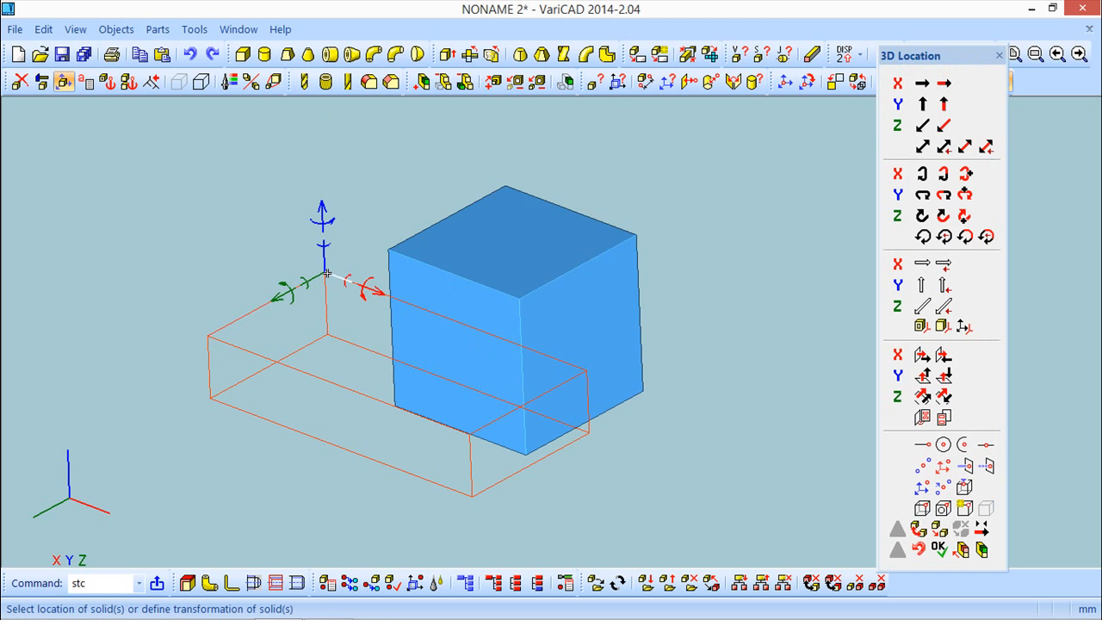
middle_click_drag(723, 308, 700, 311)
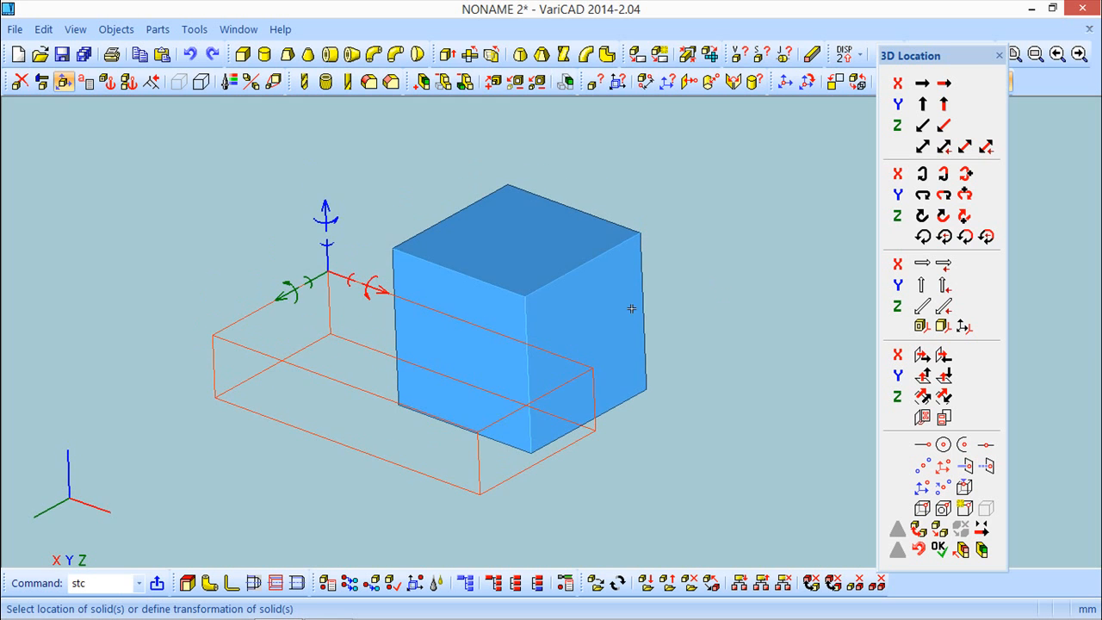
- Snap the red box's insertion point to the blue cube's nearest upper corner, insert the box there and end the transformation
left_click(528, 294)
mouse_move(720, 265)
middle_mouse_down()
mouse_move(707, 224)
mouse_move(650, 258)
mouse_move(735, 241)
mouse_move(712, 250)
middle_mouse_up()
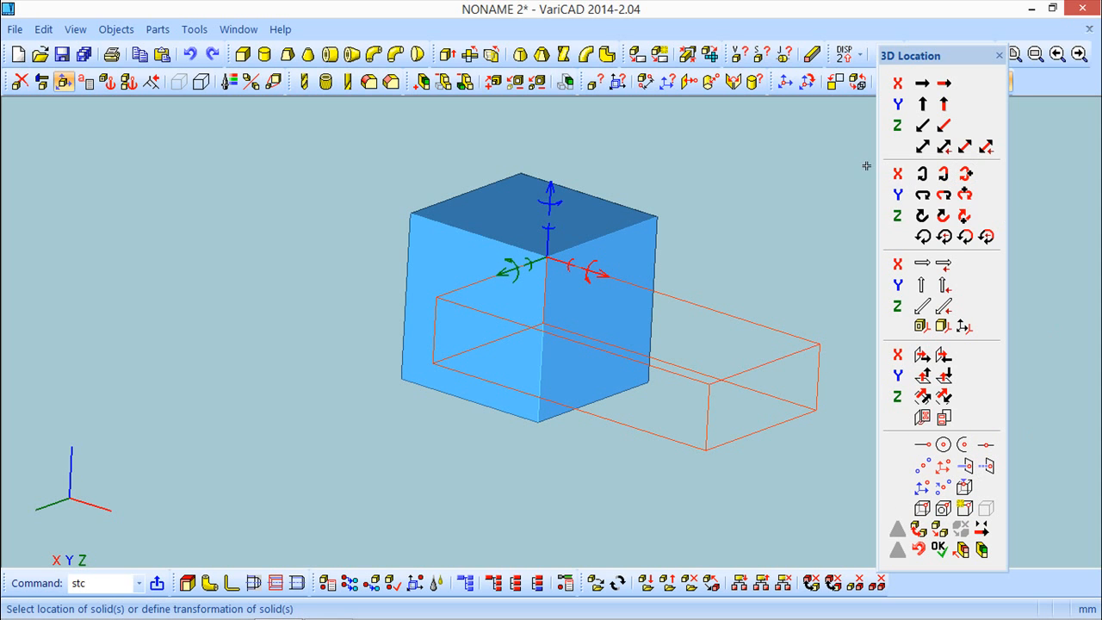
middle_click_drag(742, 258, 594, 262)
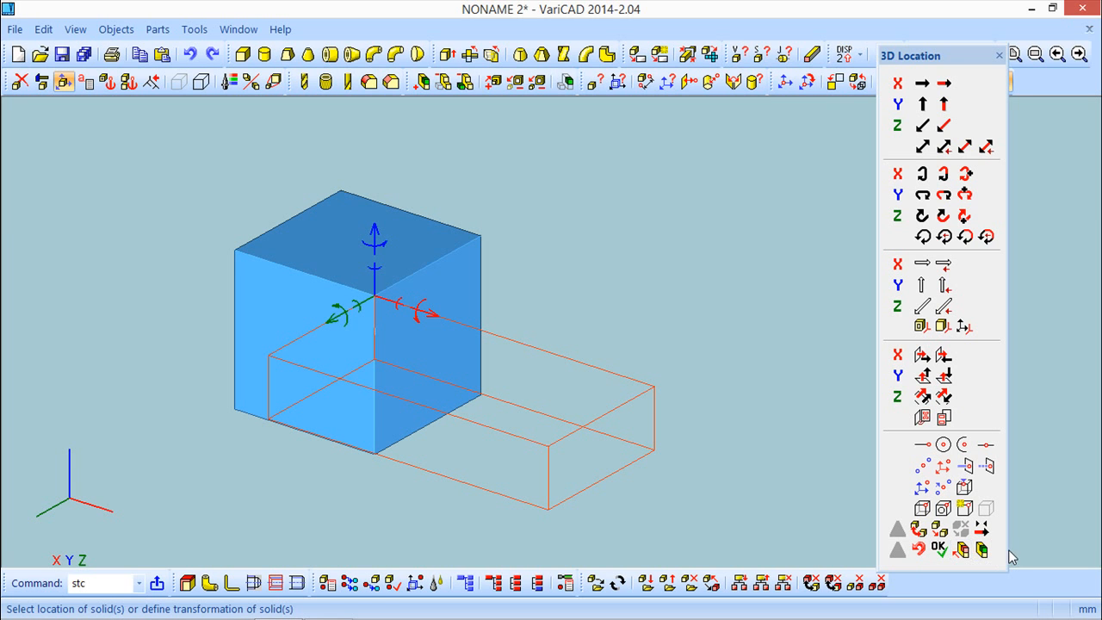
left_click(939, 551)
middle_click_drag(733, 376, 755, 355)
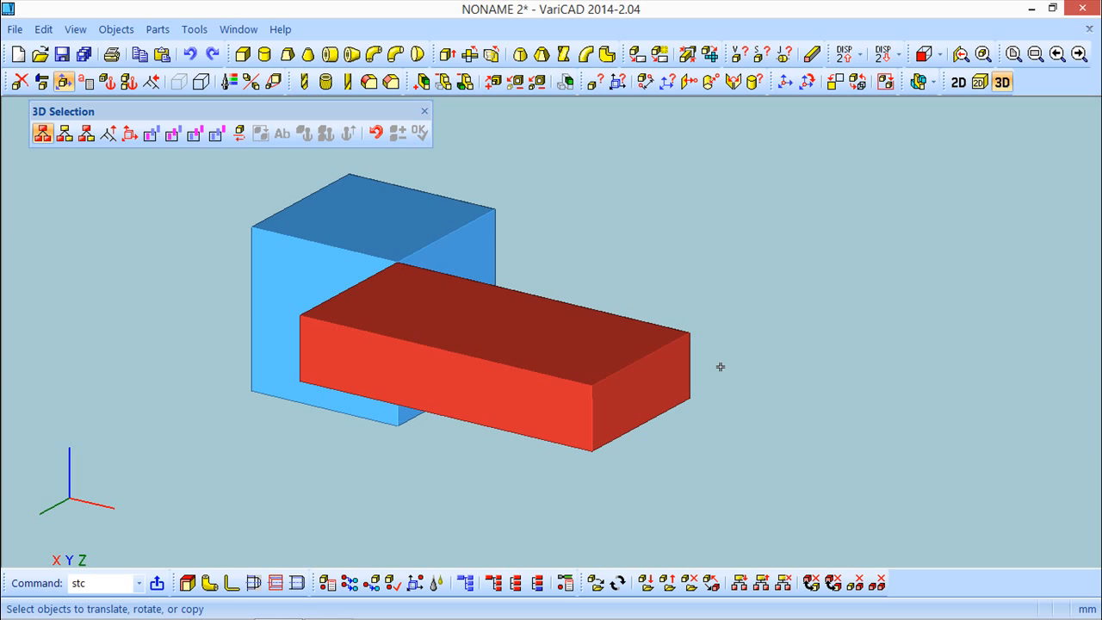
left_click(424, 111)
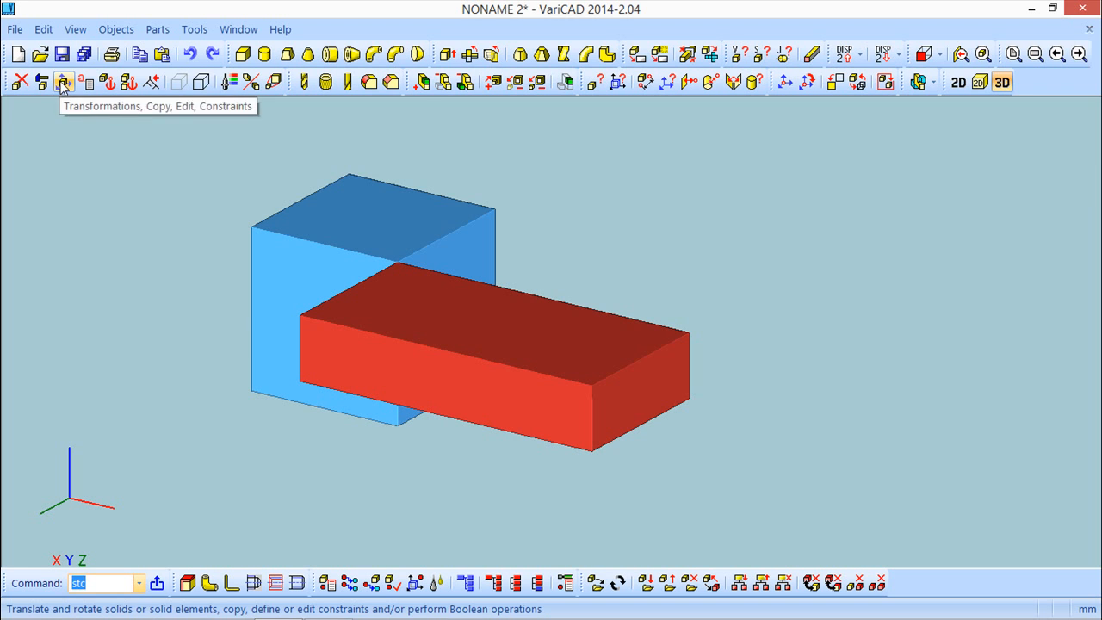
left_click(63, 82)
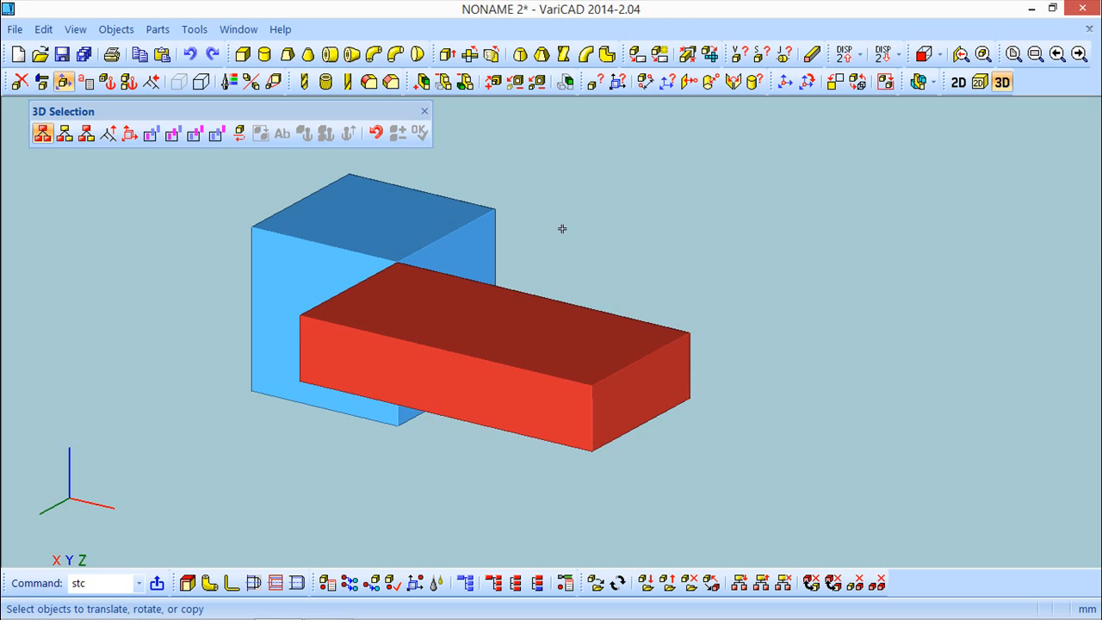
middle_click_drag(574, 234, 353, 201)
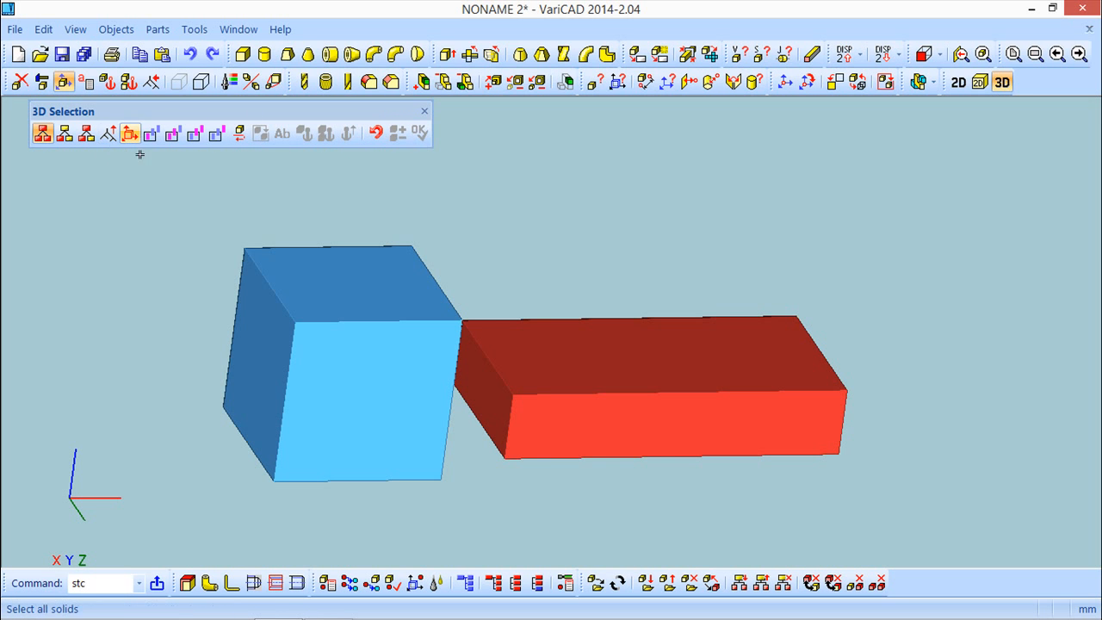
middle_click_drag(480, 202, 538, 218)
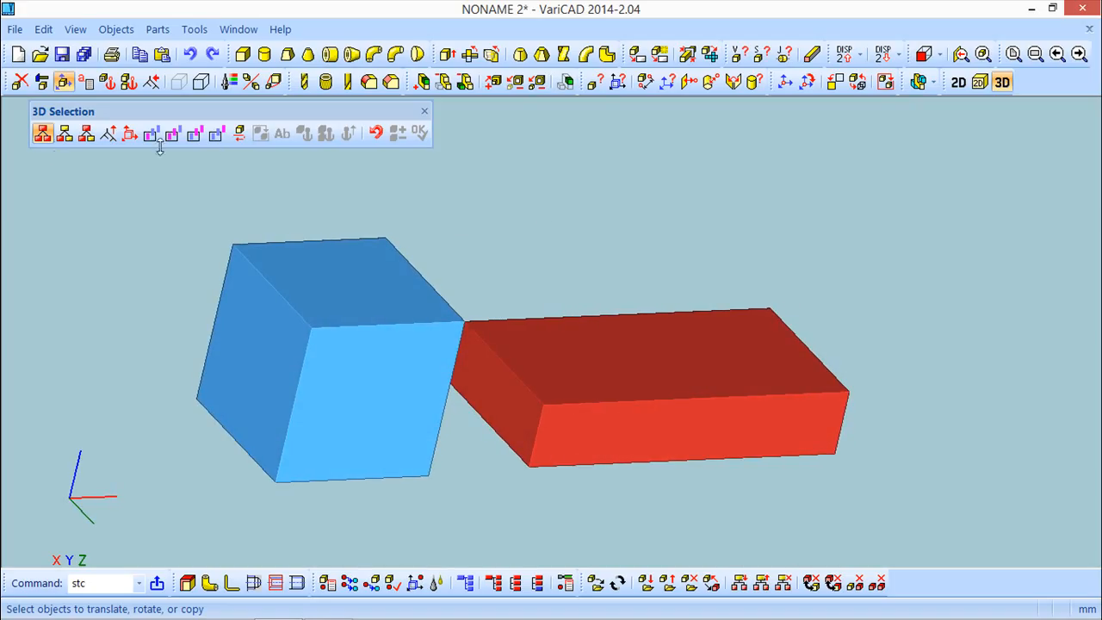
left_click(430, 129)
left_click(40, 133)
left_click(348, 318)
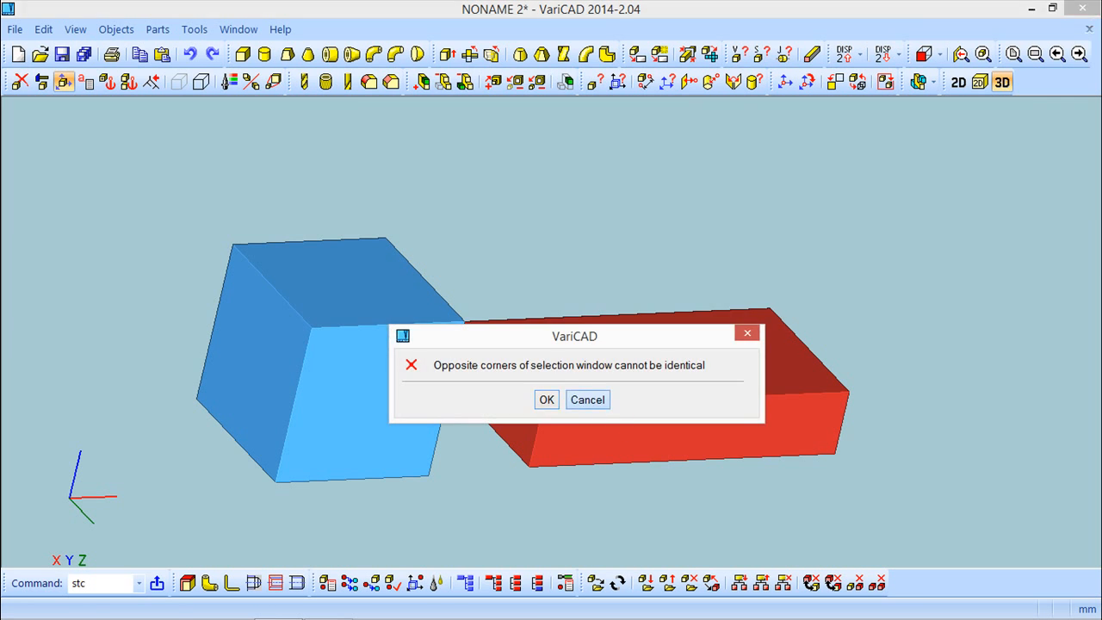
left_click(589, 401)
- Window-select the blue cube and red box together for transformation, undo the selection and leave the command
left_click(63, 82)
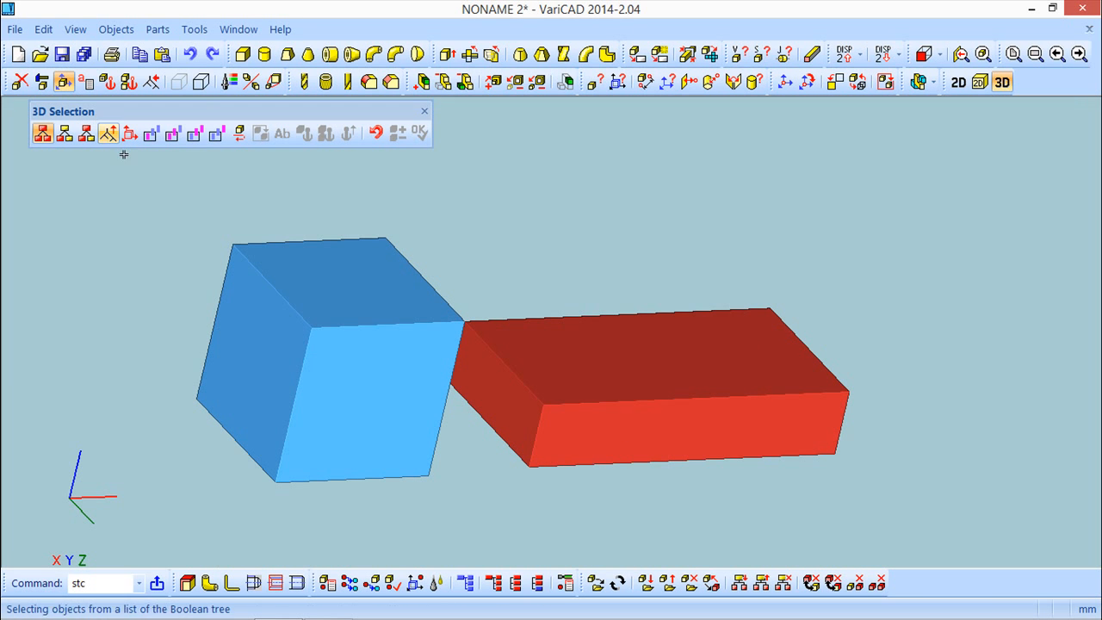
left_click_drag(407, 177, 182, 229)
mouse_move(130, 173)
left_mouse_down()
mouse_move(167, 224)
mouse_move(861, 508)
mouse_move(935, 513)
left_mouse_up()
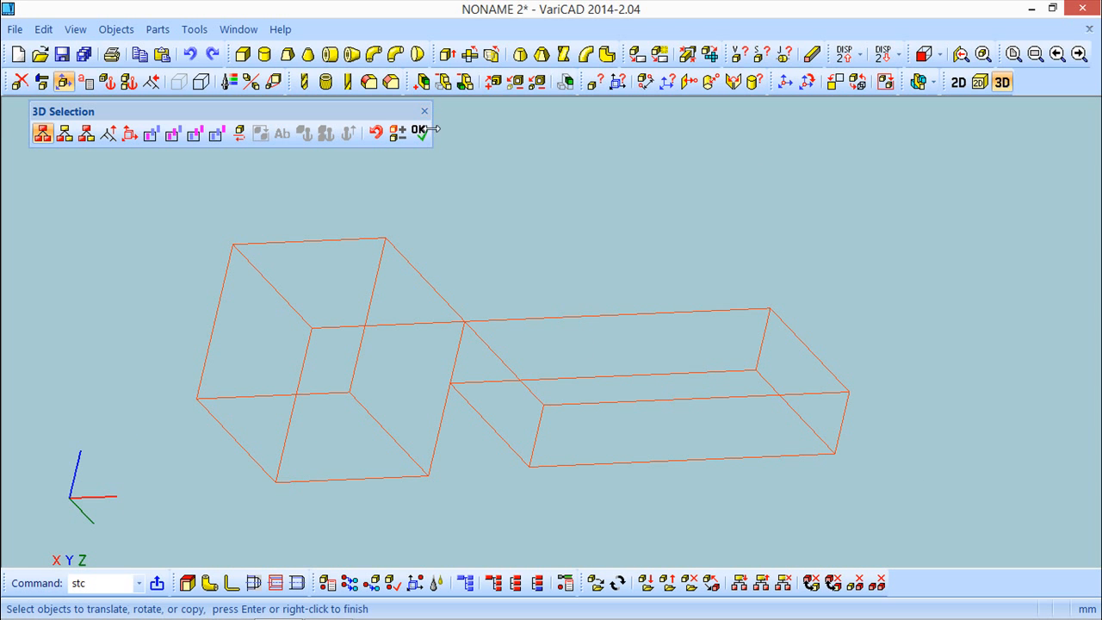
left_click(376, 131)
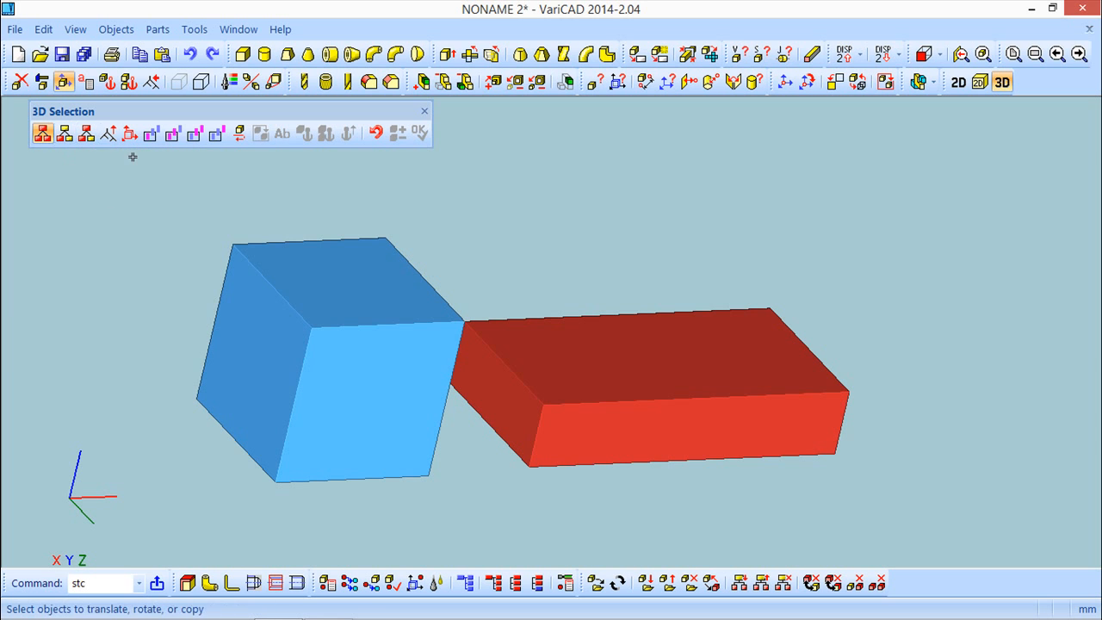
left_click(424, 111)
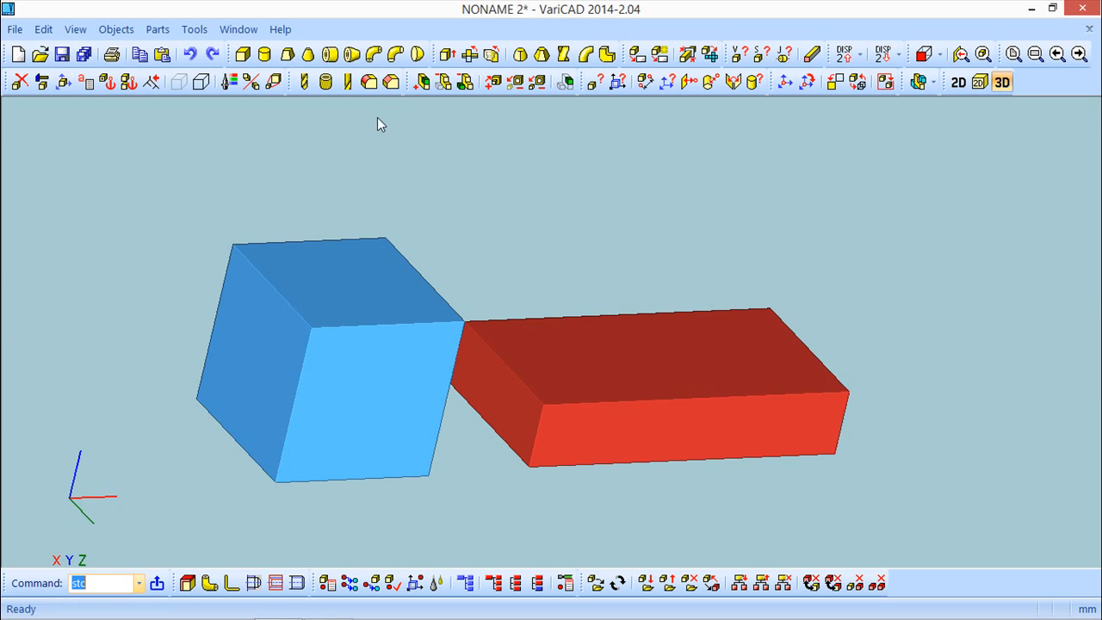
- Define a hole in the red box with a diameter of 10 mm and a depth of 50 mm
left_click(303, 82)
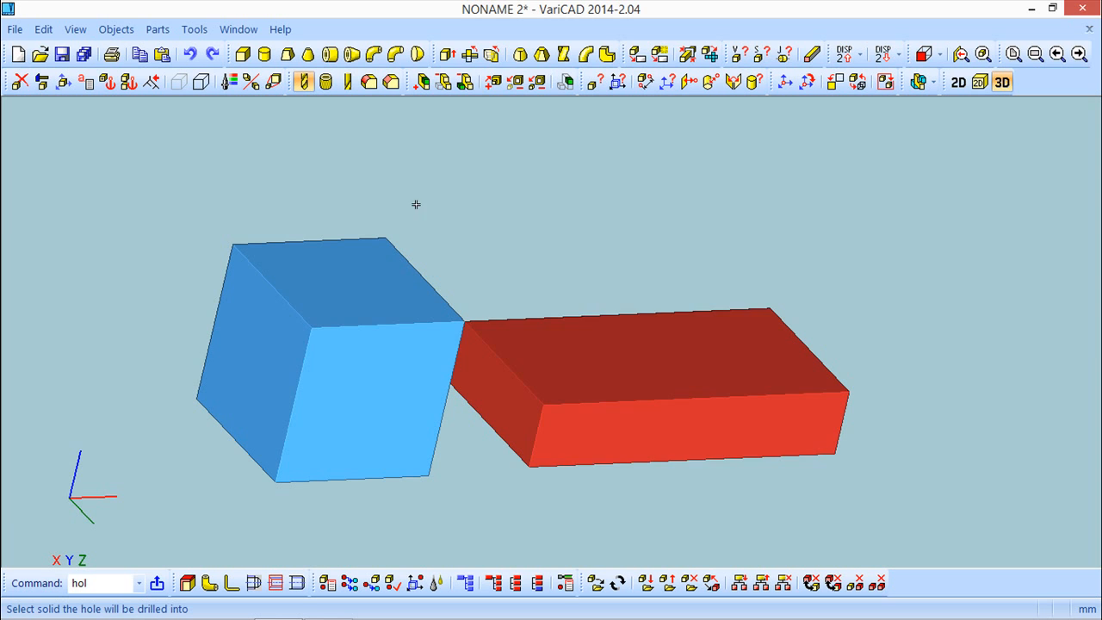
left_click(654, 394)
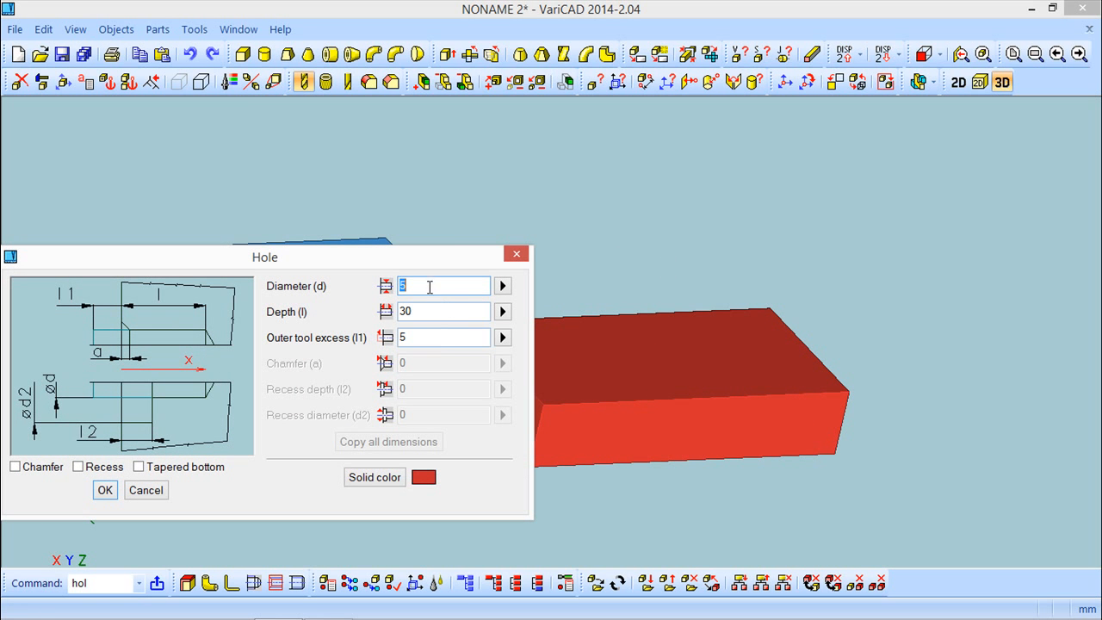
type("10")
key("Tab")
type("50")
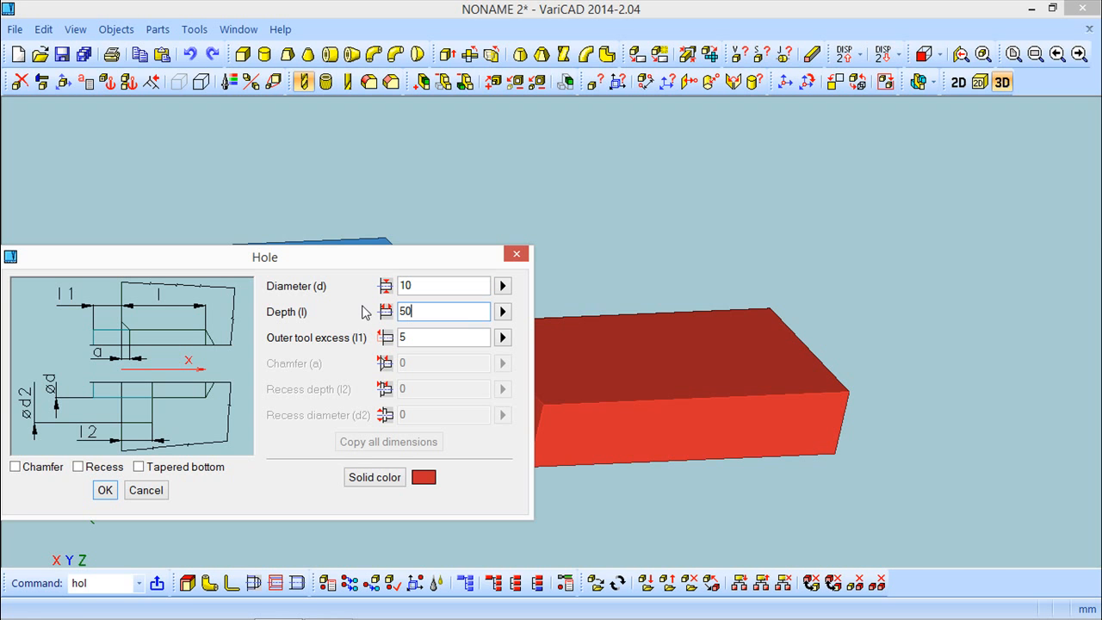
left_click(105, 491)
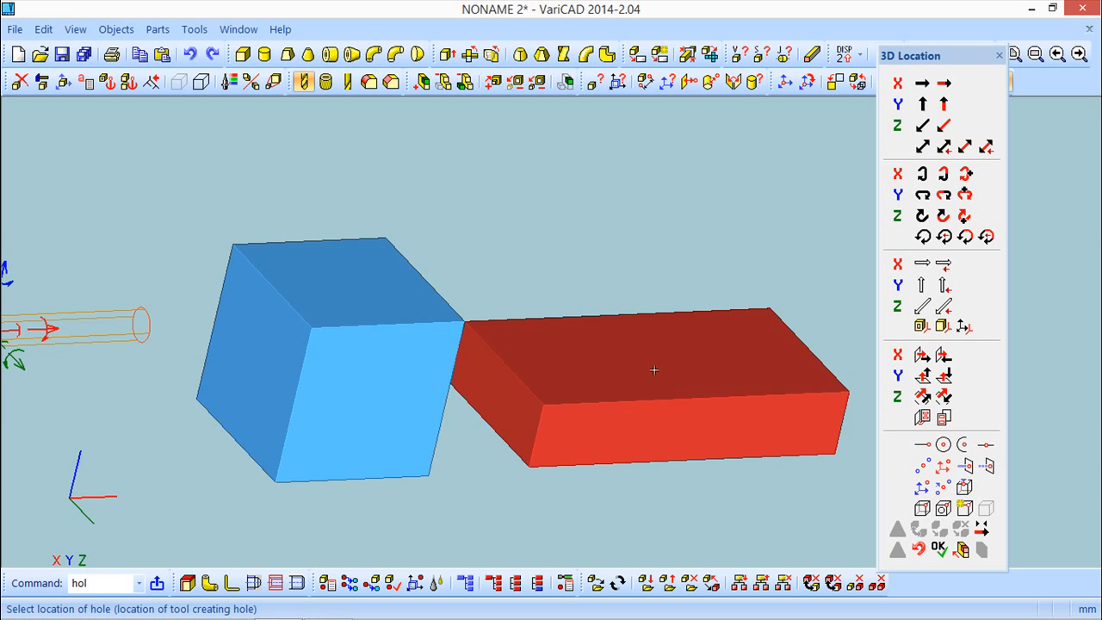
- Position the hole at the centre of the red box's top face, halfway between the midpoints of its two long edges
middle_click_drag(592, 226, 661, 213)
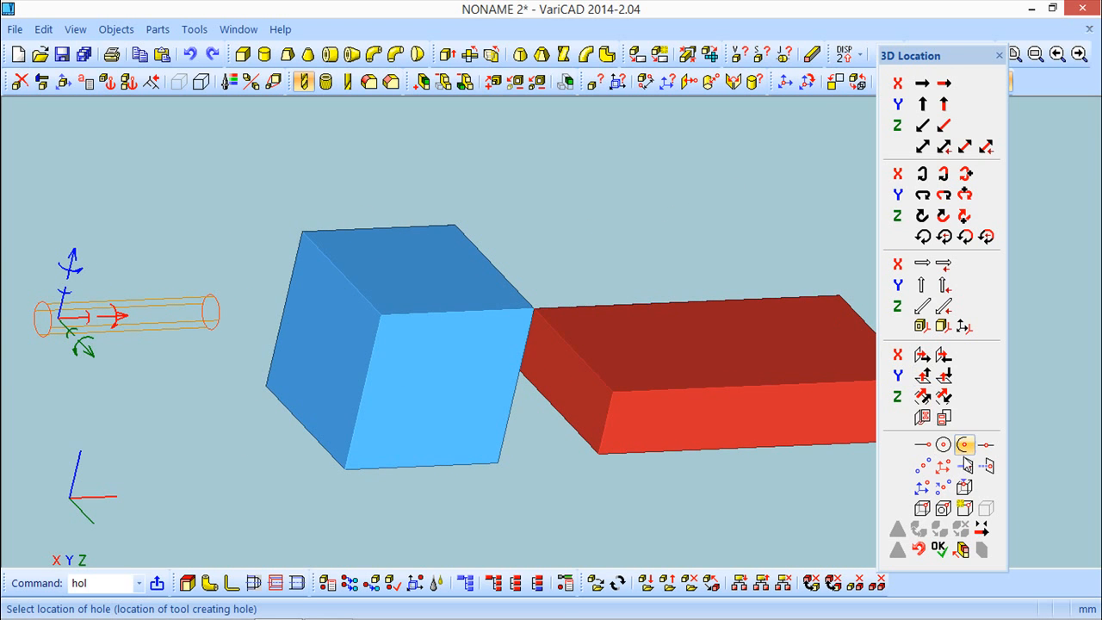
left_click(923, 467)
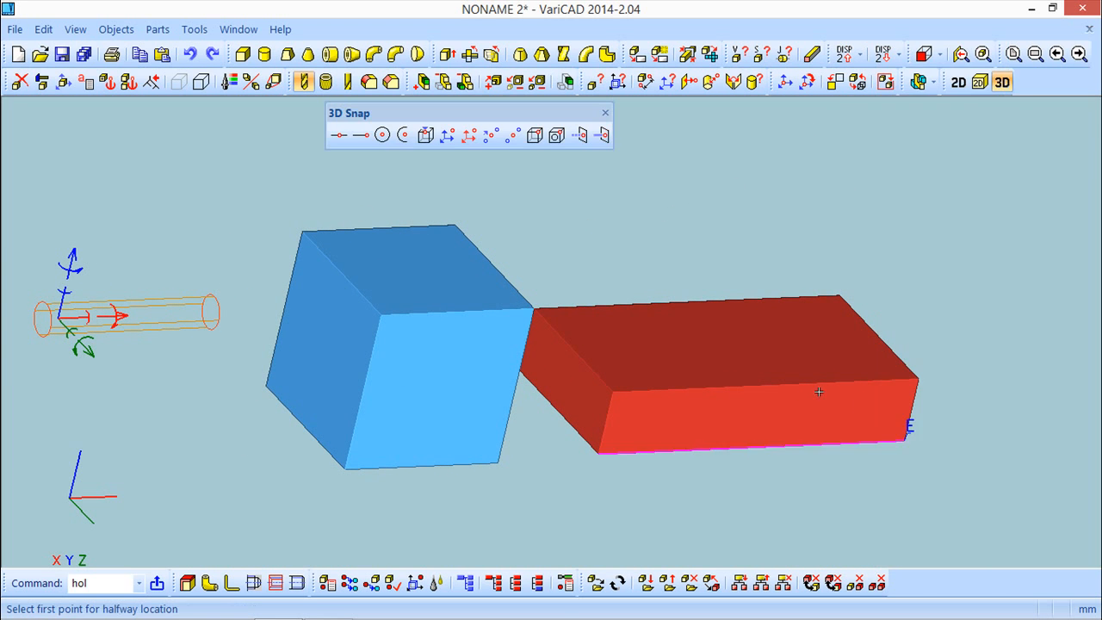
left_click(766, 384)
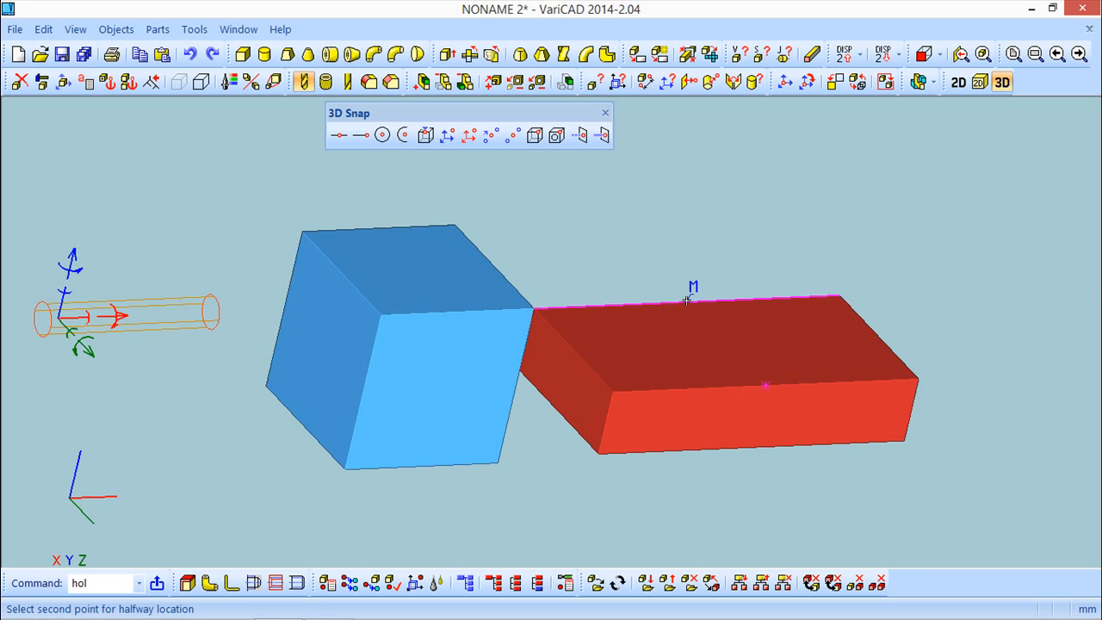
left_click(690, 301)
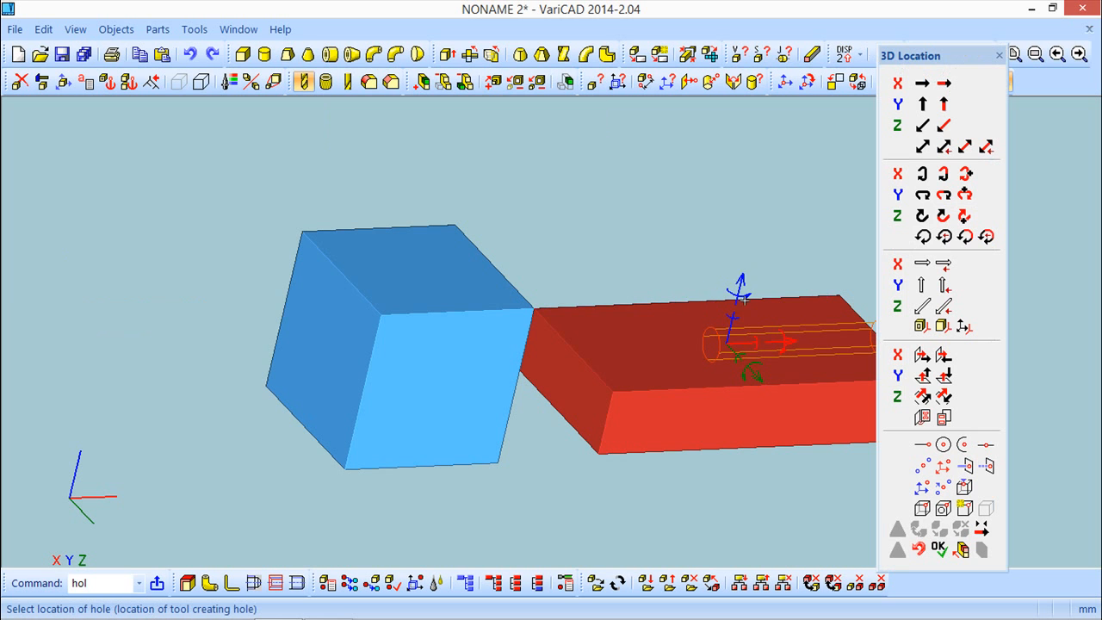
- Rotate the hole tool by -90° about its Y axis and insert the hole down through the red box
left_click(755, 364)
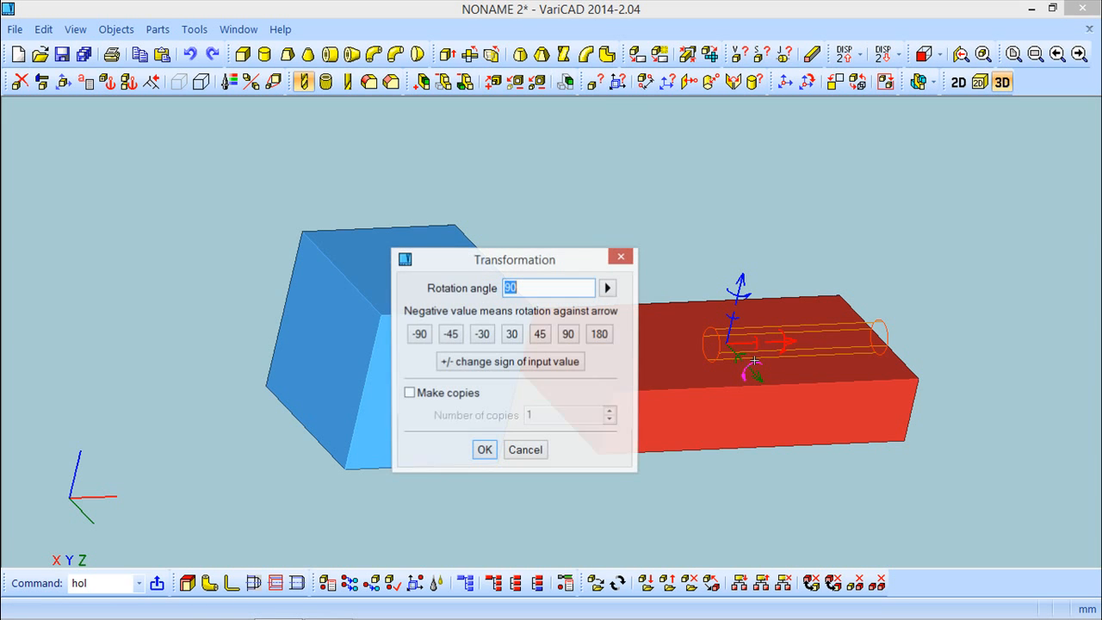
left_click(419, 335)
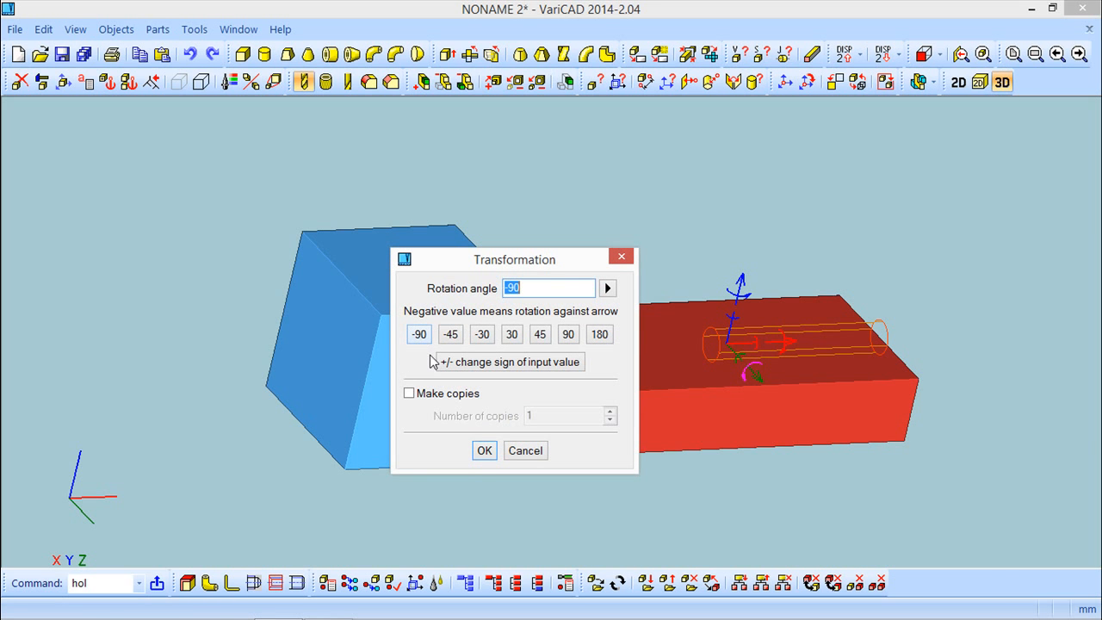
left_click(484, 451)
middle_click_drag(785, 494, 741, 496)
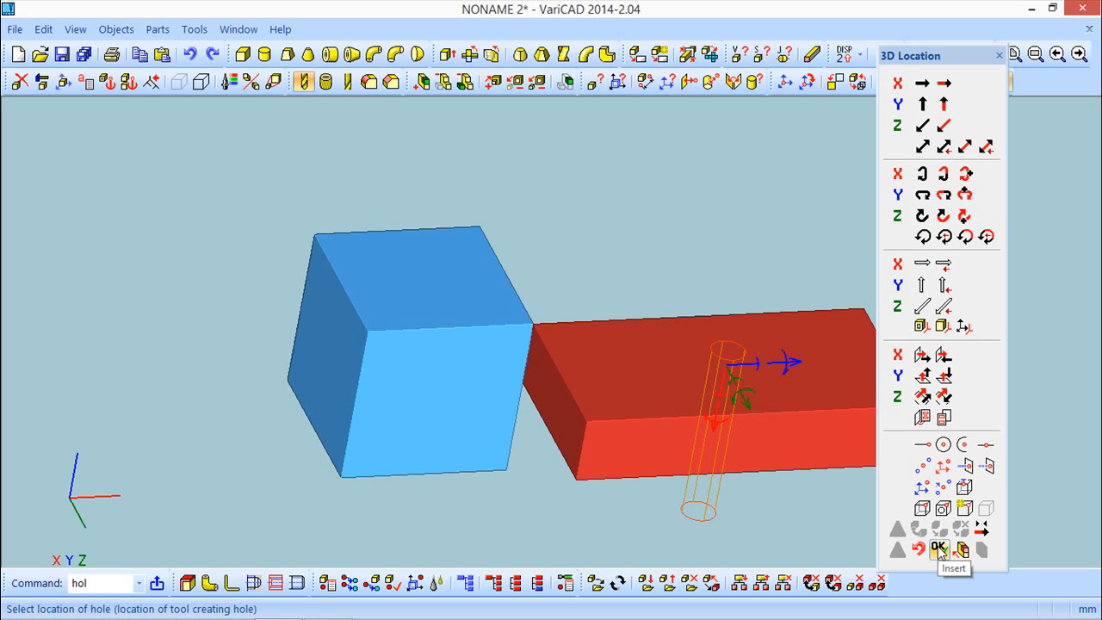
left_click(939, 549)
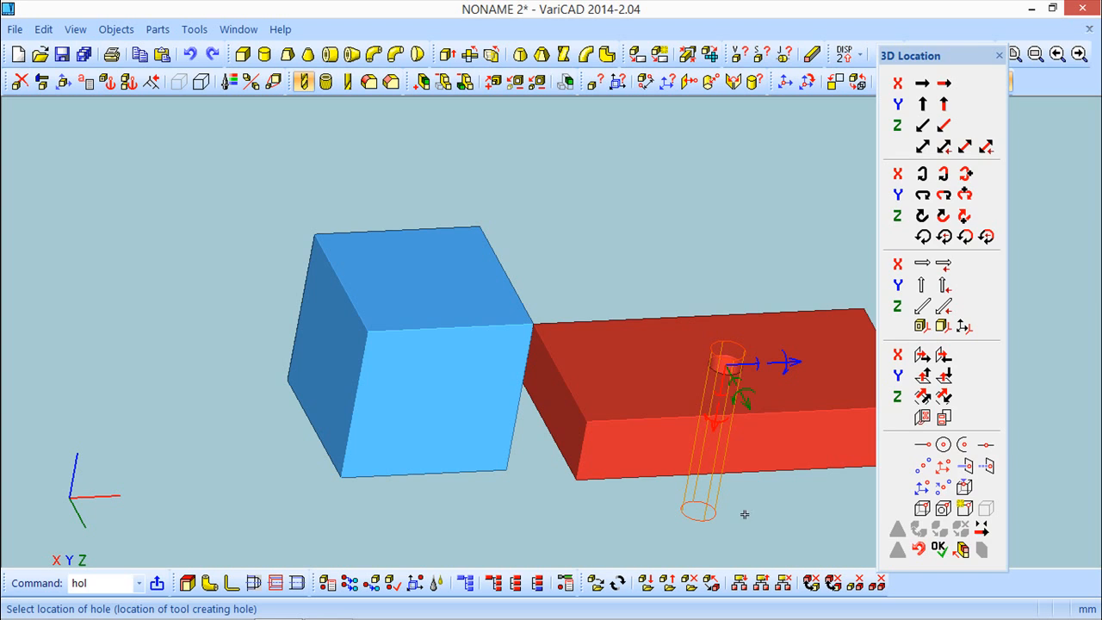
key("Escape")
middle_click_drag(650, 225, 455, 202, "shift")
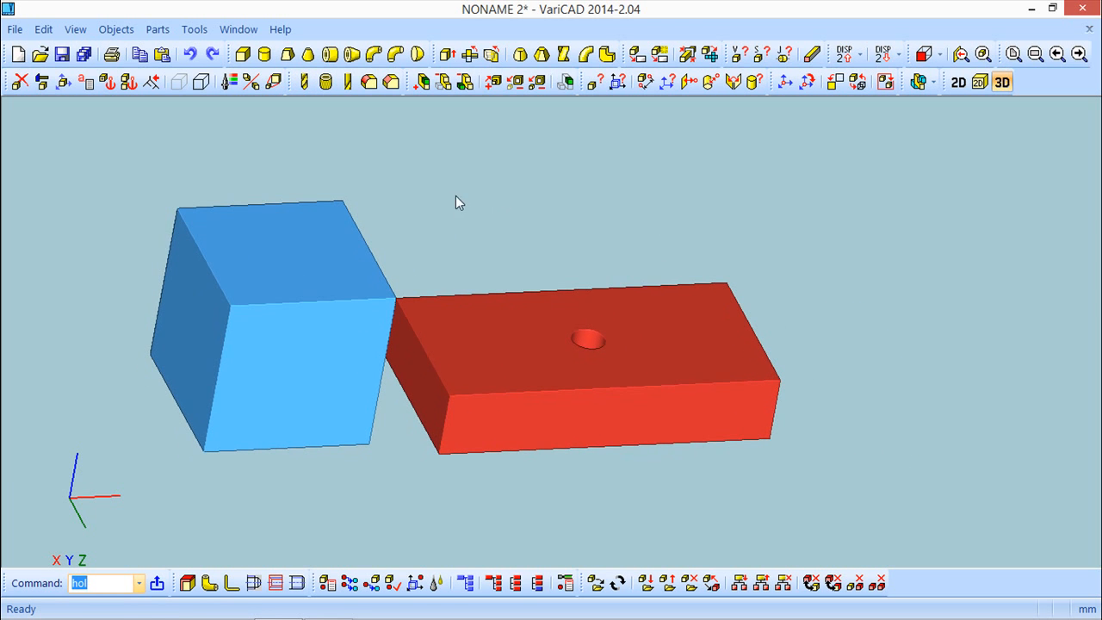
- Select the red box's hole as a single element and move it along the box's length, away from the blue cube
left_click(63, 83)
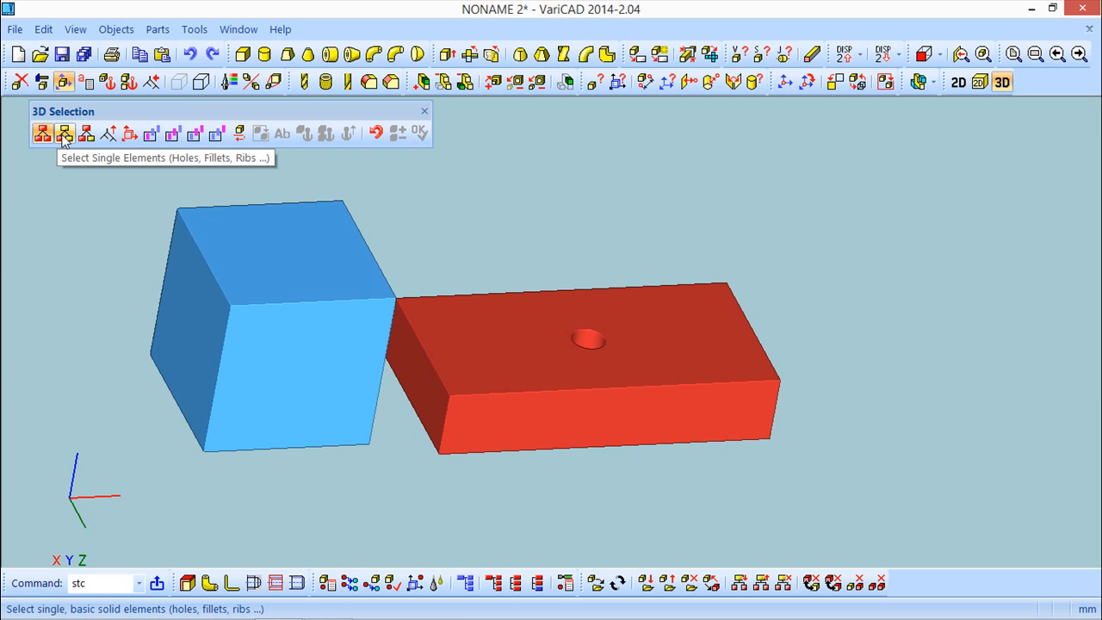
left_click(65, 136)
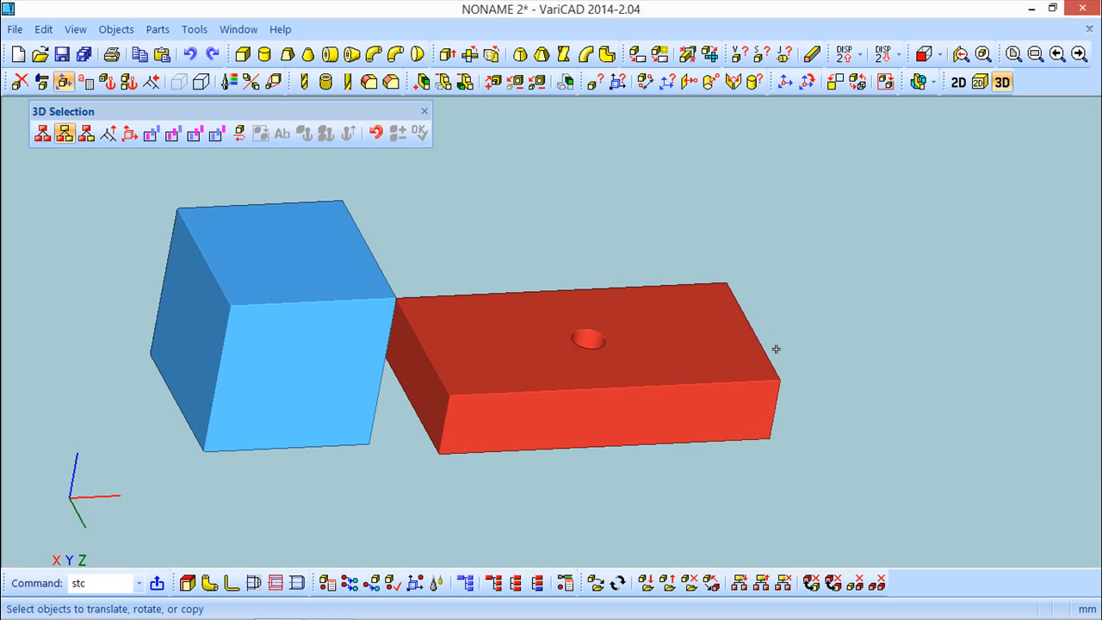
left_click(588, 342)
left_click(419, 134)
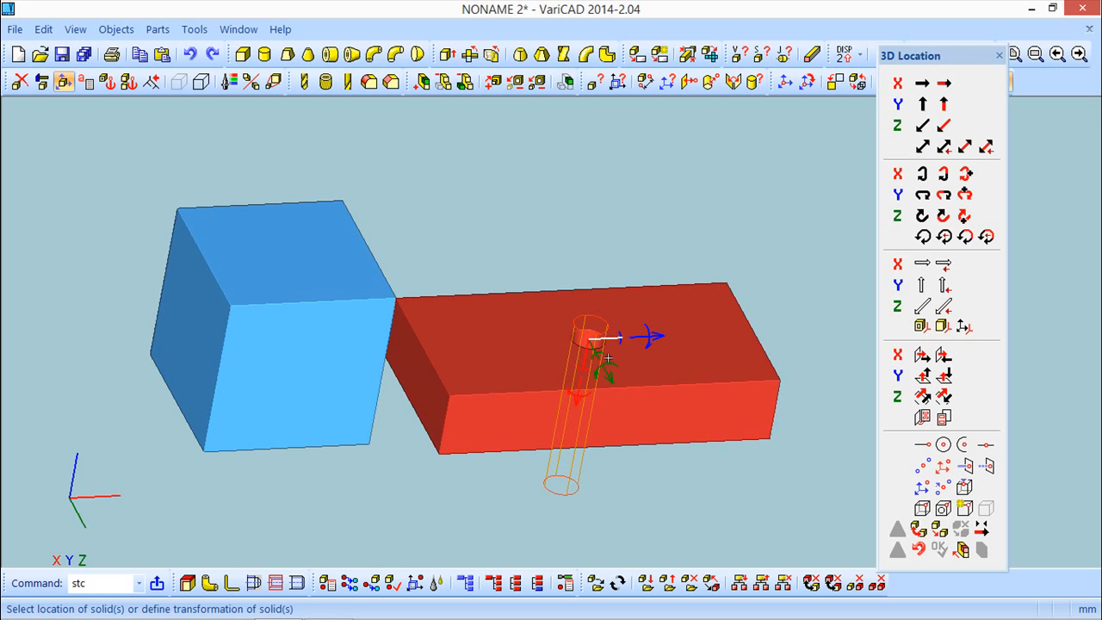
left_click_drag(606, 339, 698, 369)
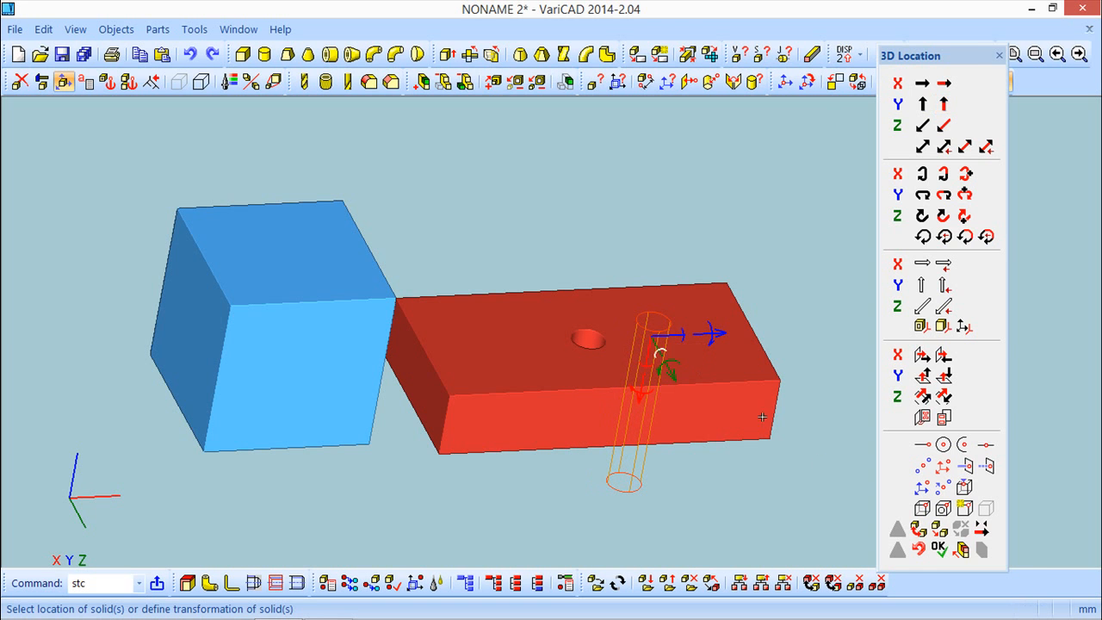
left_click(938, 549)
left_click(460, 304)
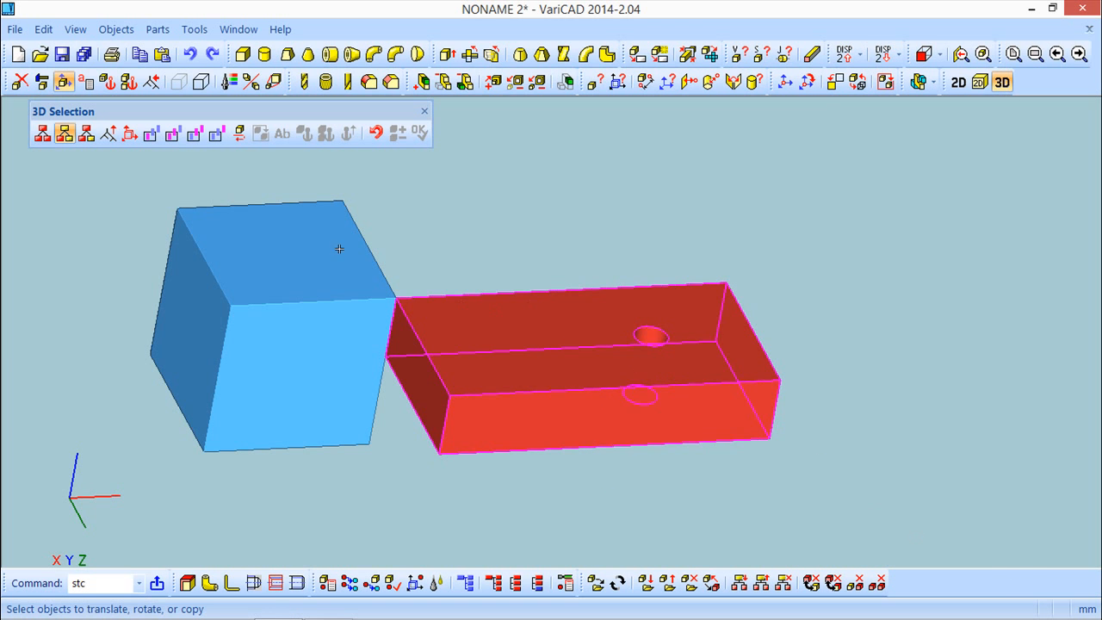
left_click(66, 133)
middle_click_drag(568, 233, 547, 266)
- Chamfer the hole's upper edge on the red box by 2 mm in both directions
left_click(391, 83)
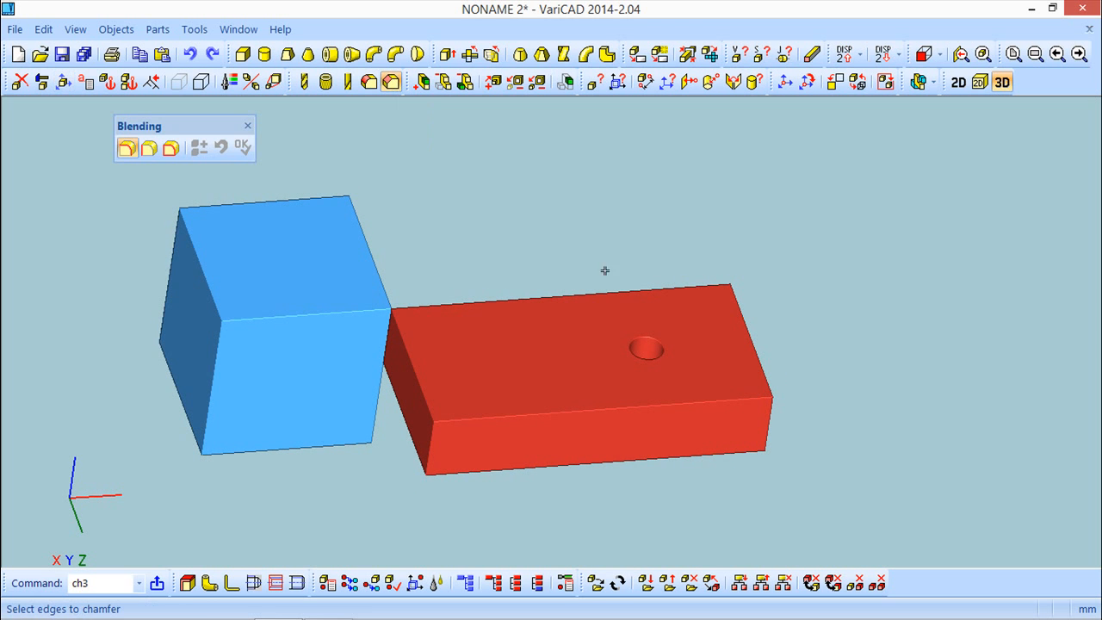
left_click(663, 343)
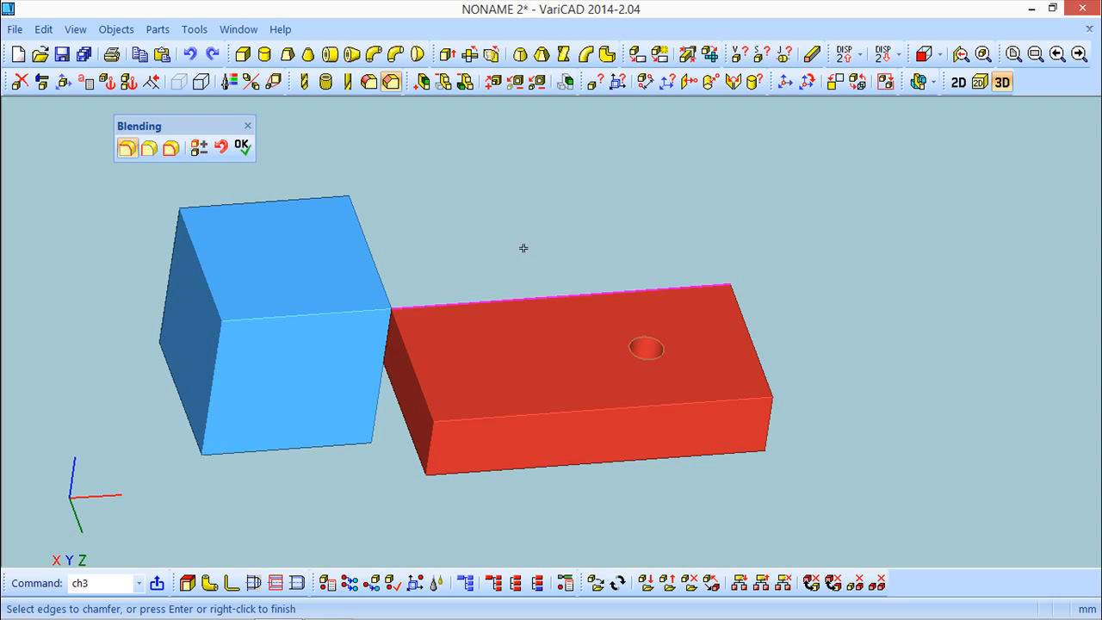
left_click(242, 148)
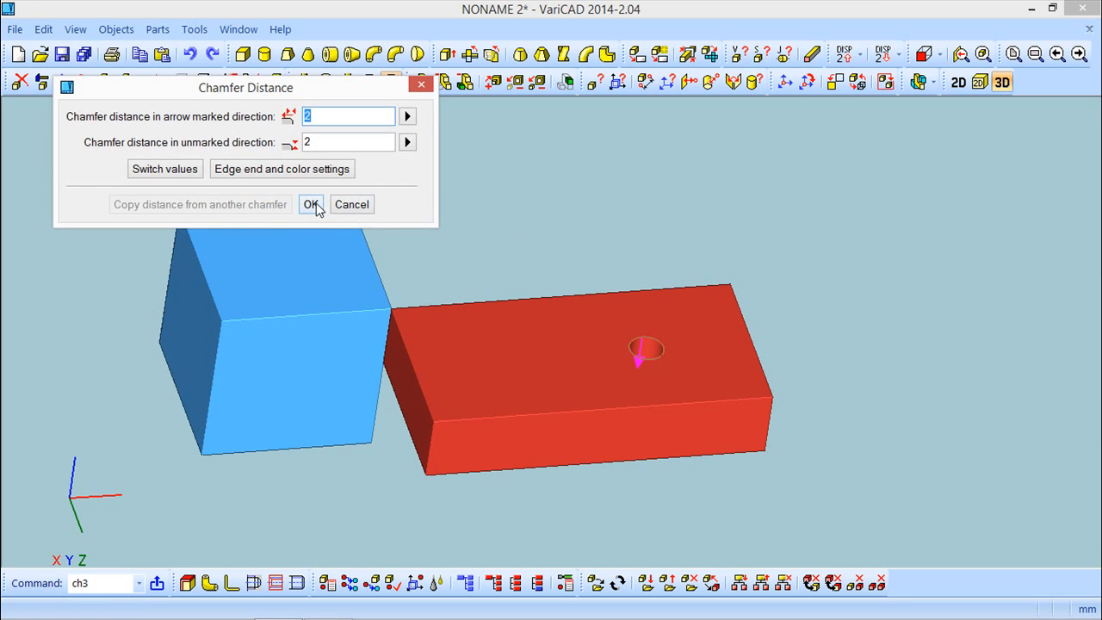
left_click(311, 205)
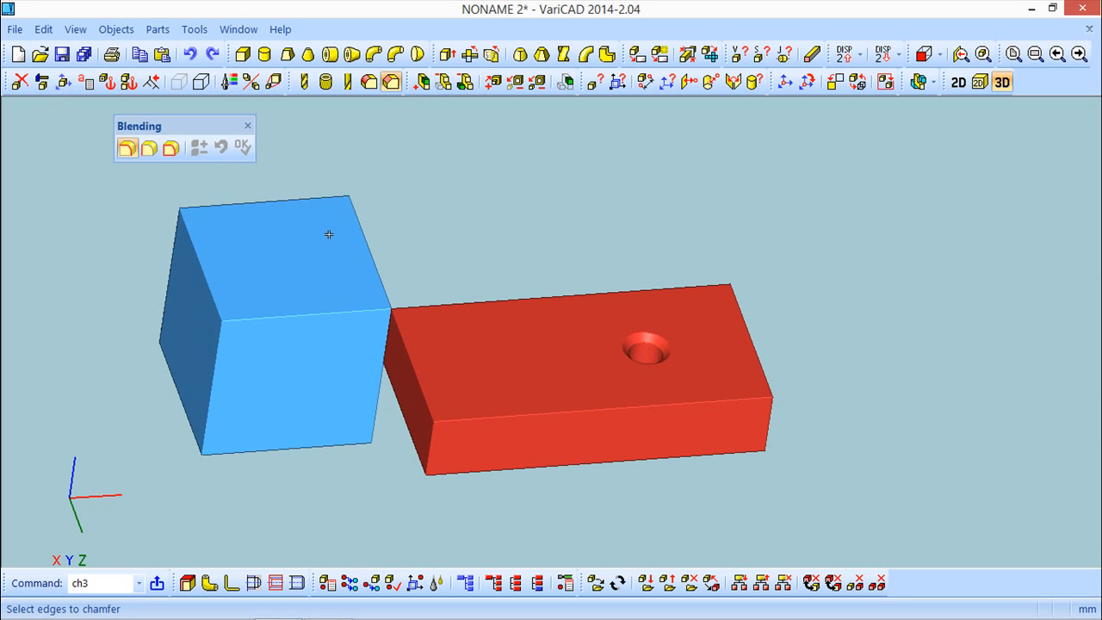
left_click(248, 126)
middle_click_drag(611, 265, 615, 293)
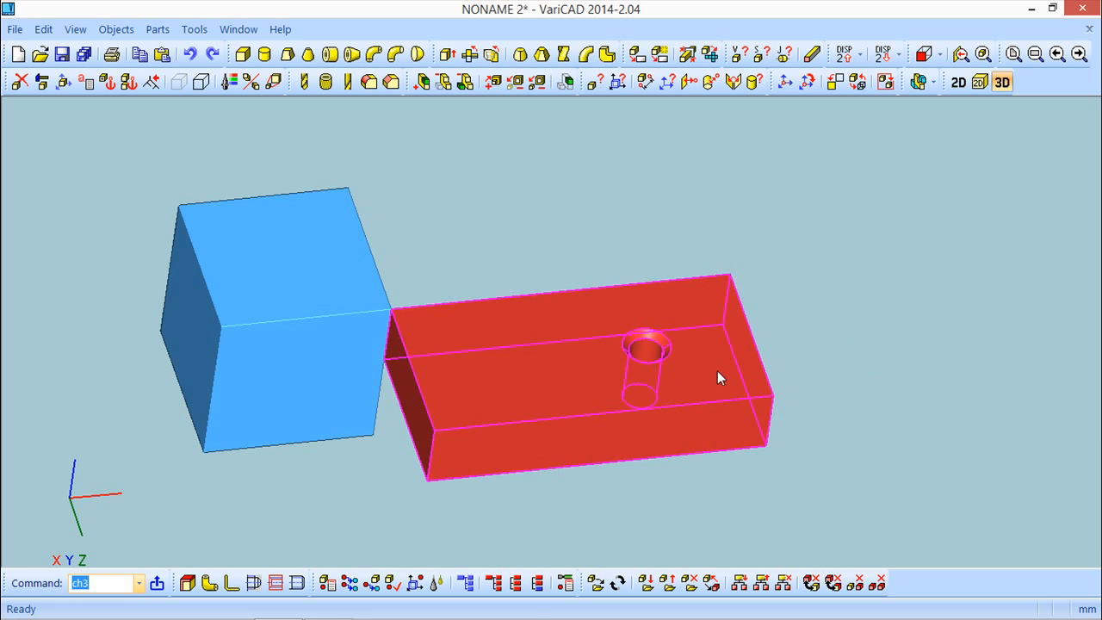
mouse_move(765, 374)
middle_mouse_down()
mouse_move(752, 446)
mouse_move(772, 390)
middle_mouse_up()
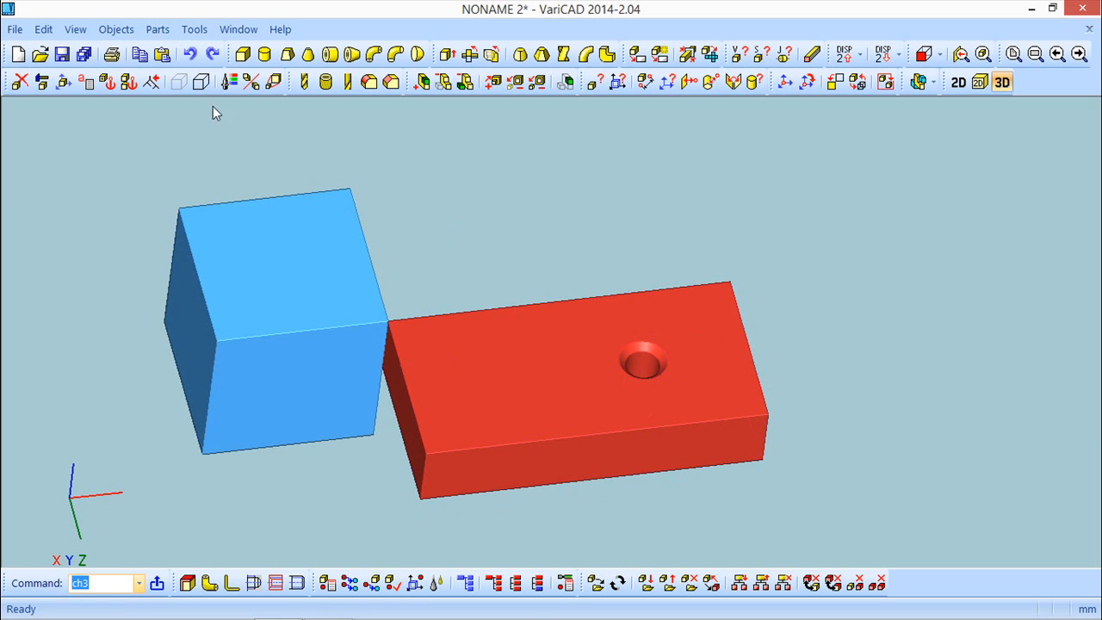
left_click(63, 81)
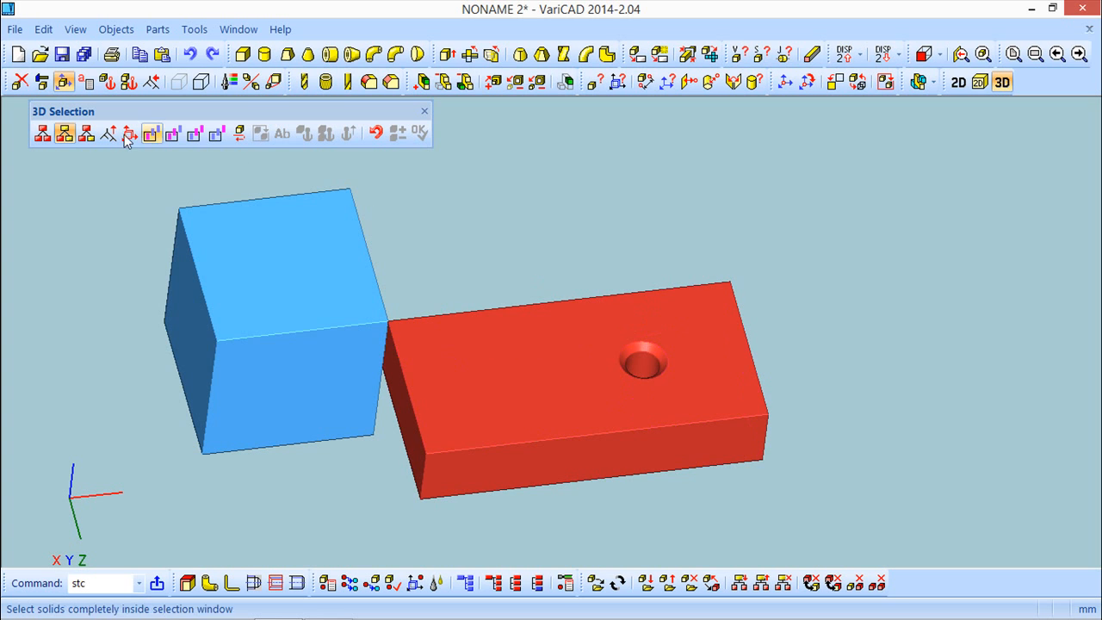
left_click(87, 133)
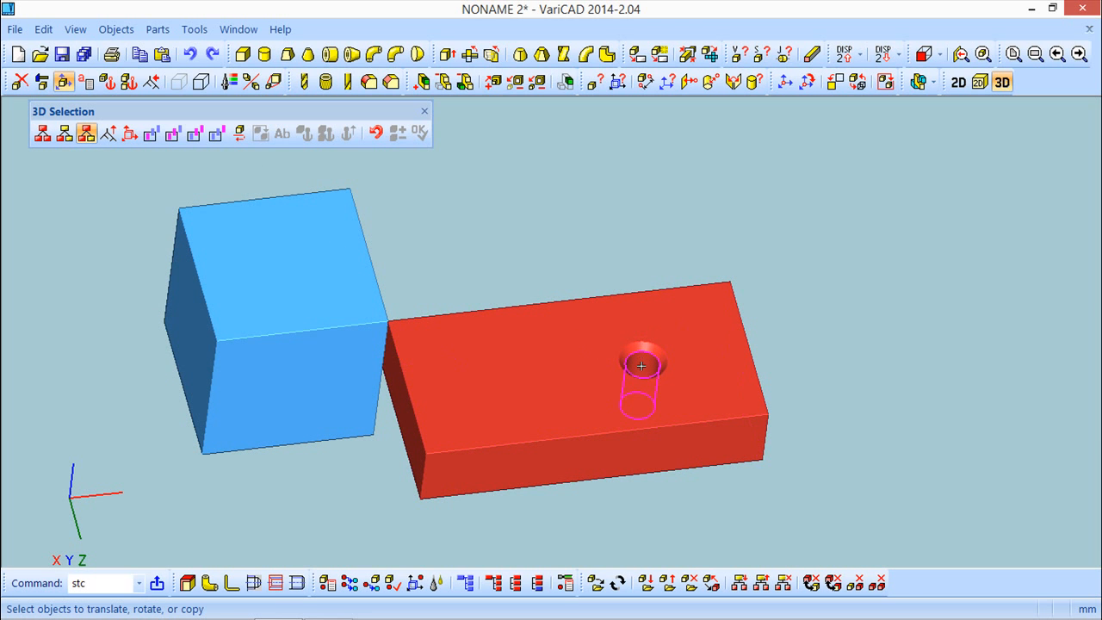
left_click(423, 111)
- Create a cylinder of 10 mm diameter and 10 mm length, rotate it 180° about its Y axis and insert it upright on the red box's top face
middle_click_drag(682, 439, 657, 362)
scroll(525, 381, "up", 5)
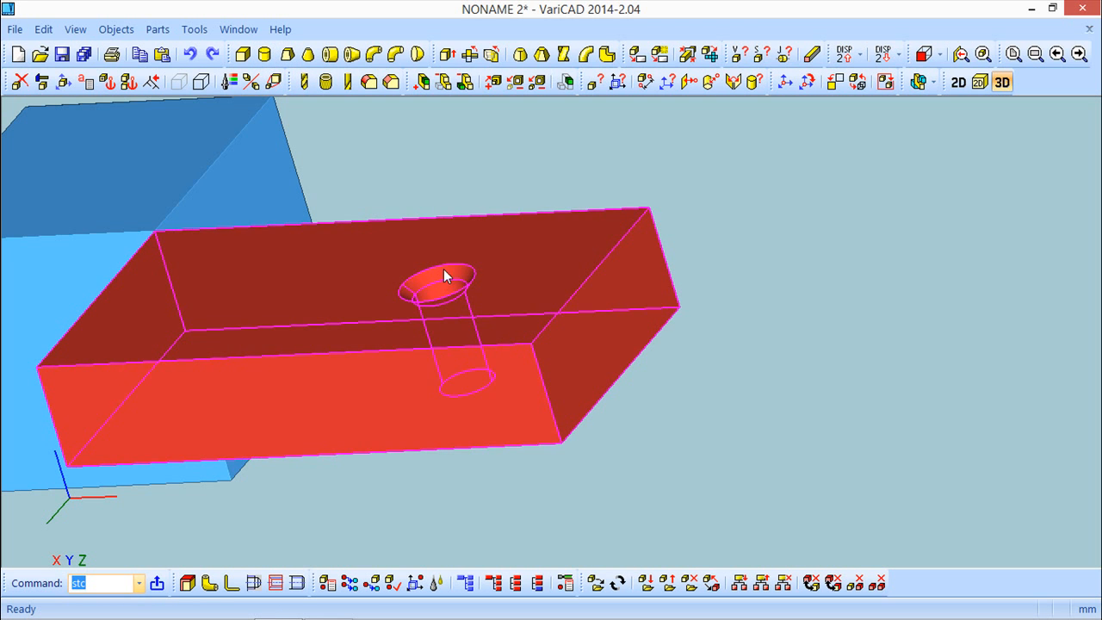
middle_click_drag(522, 180, 628, 182)
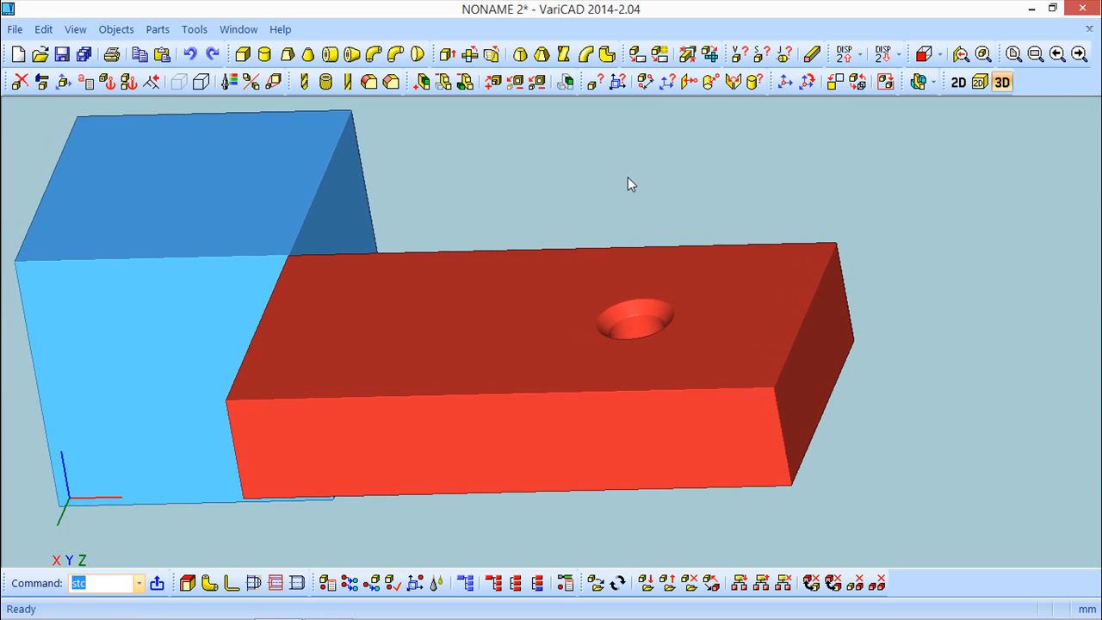
left_click(264, 53)
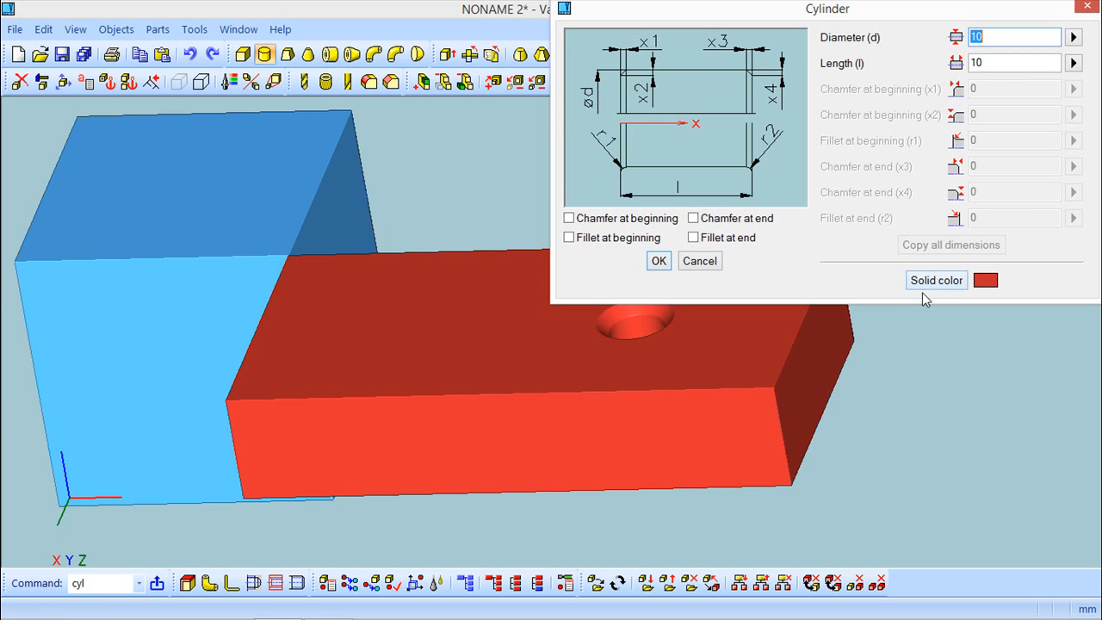
left_click(659, 262)
mouse_move(585, 424)
middle_mouse_down()
mouse_move(537, 334)
mouse_move(601, 437)
middle_mouse_up()
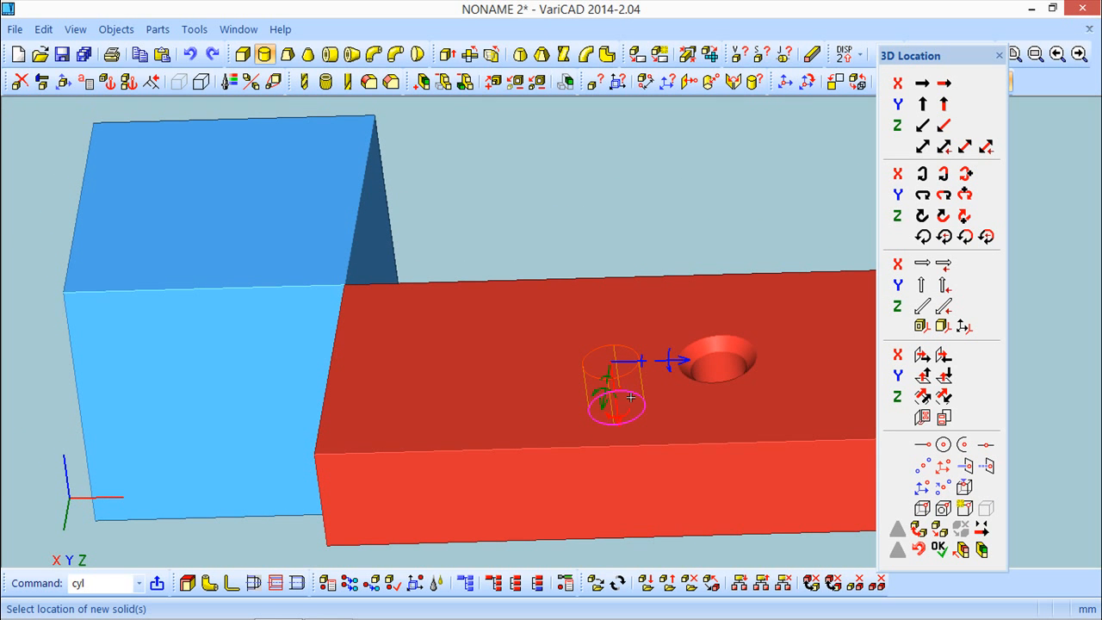
left_click(670, 357)
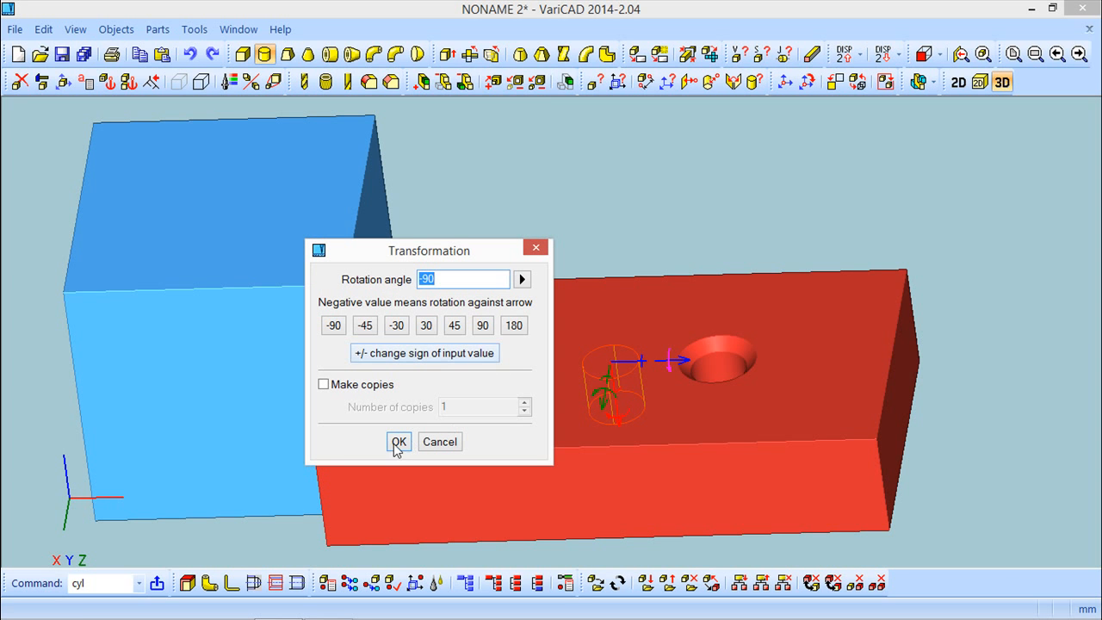
left_click(514, 327)
left_click(399, 442)
left_click(940, 550)
- Join the cylinder and the red box into one solid with a Boolean add
middle_click_drag(586, 393, 517, 310)
left_click(421, 82)
left_click(533, 282)
left_click(408, 307)
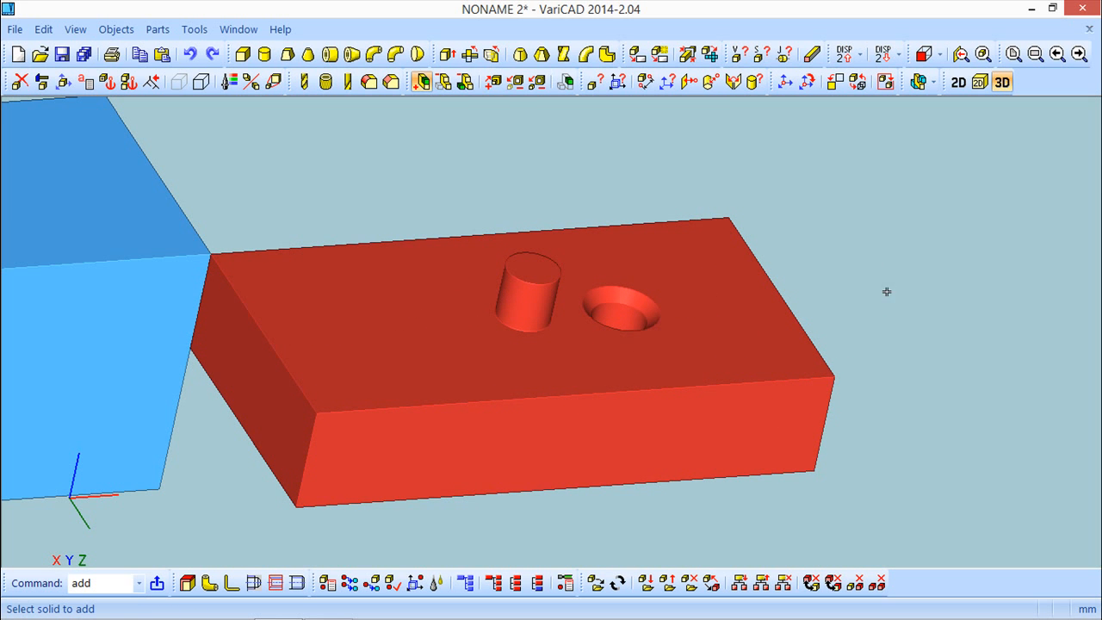
middle_click_drag(879, 339, 848, 370)
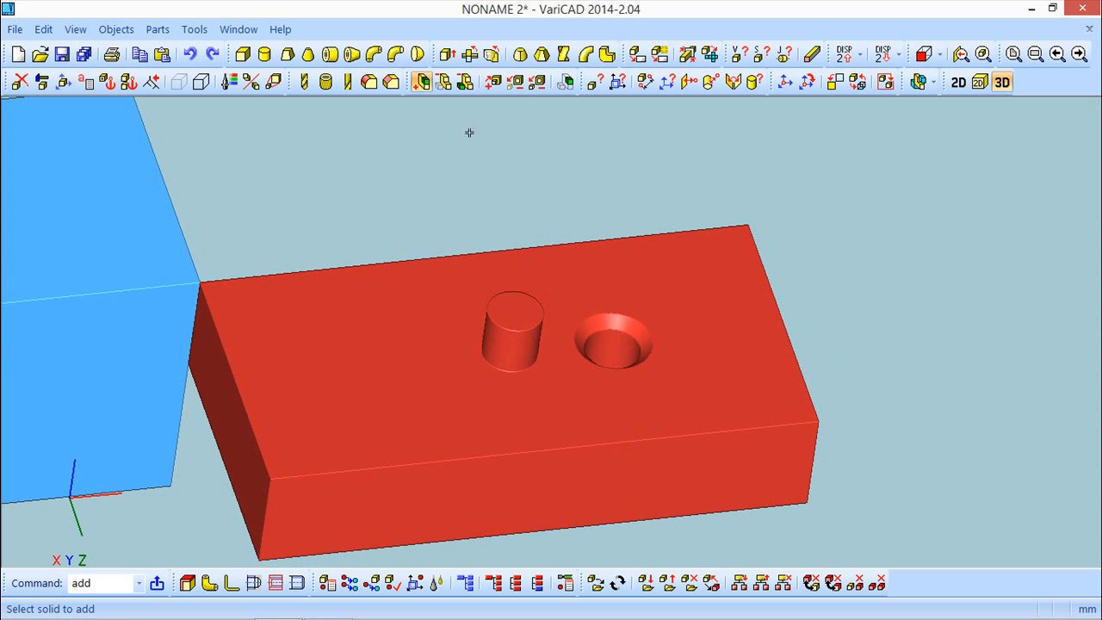
- Define a small box solid with a height of 2 mm and a width of 10 mm
left_click(242, 56)
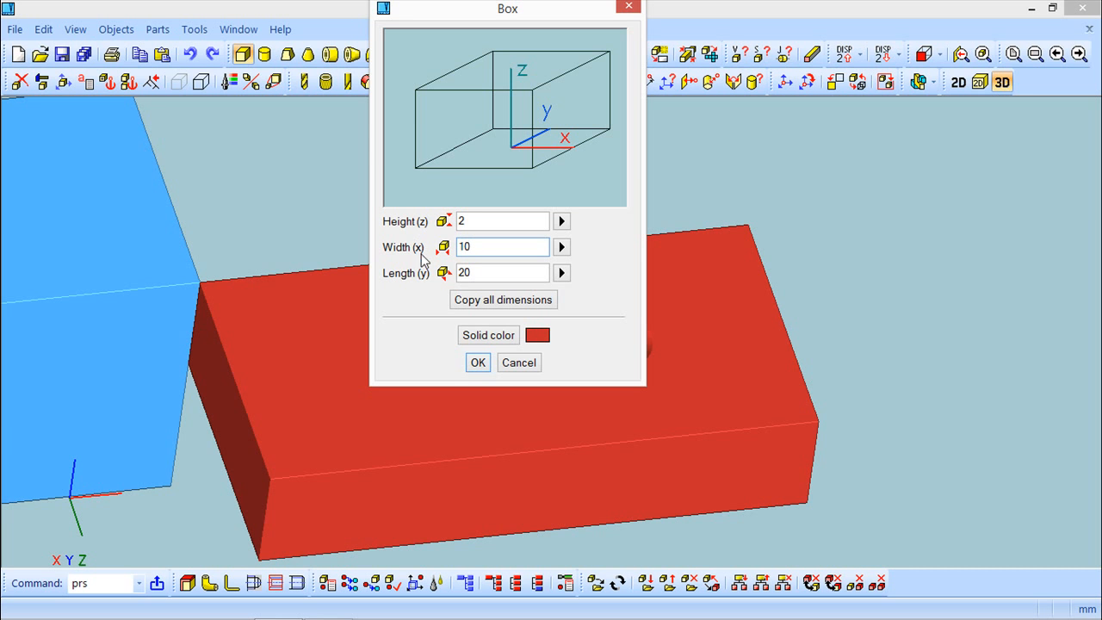
key("Tab")
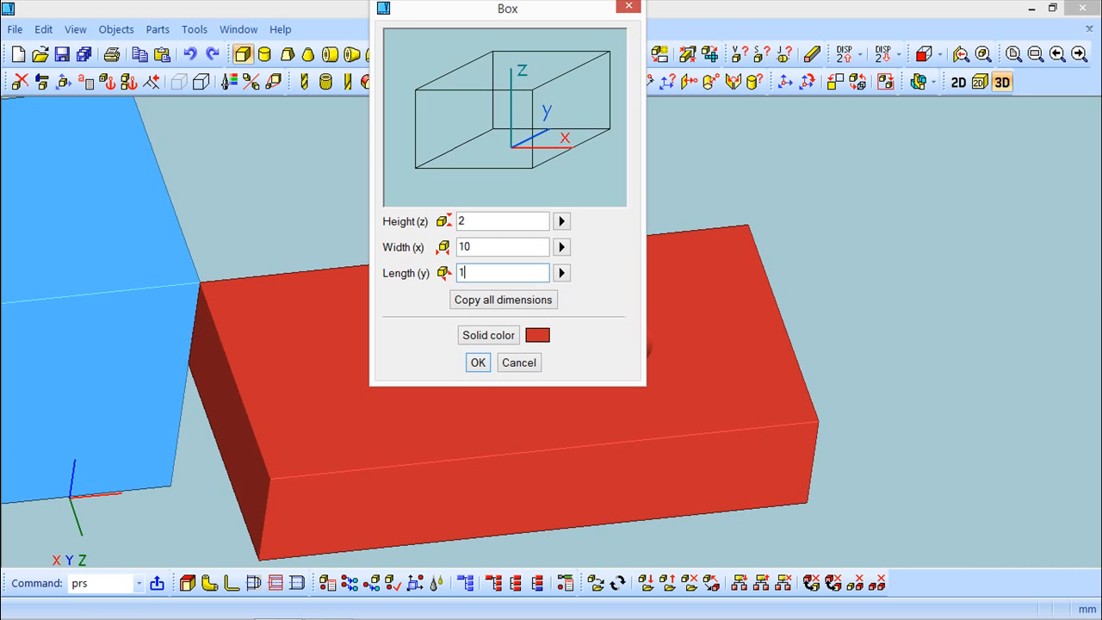
key("Return")
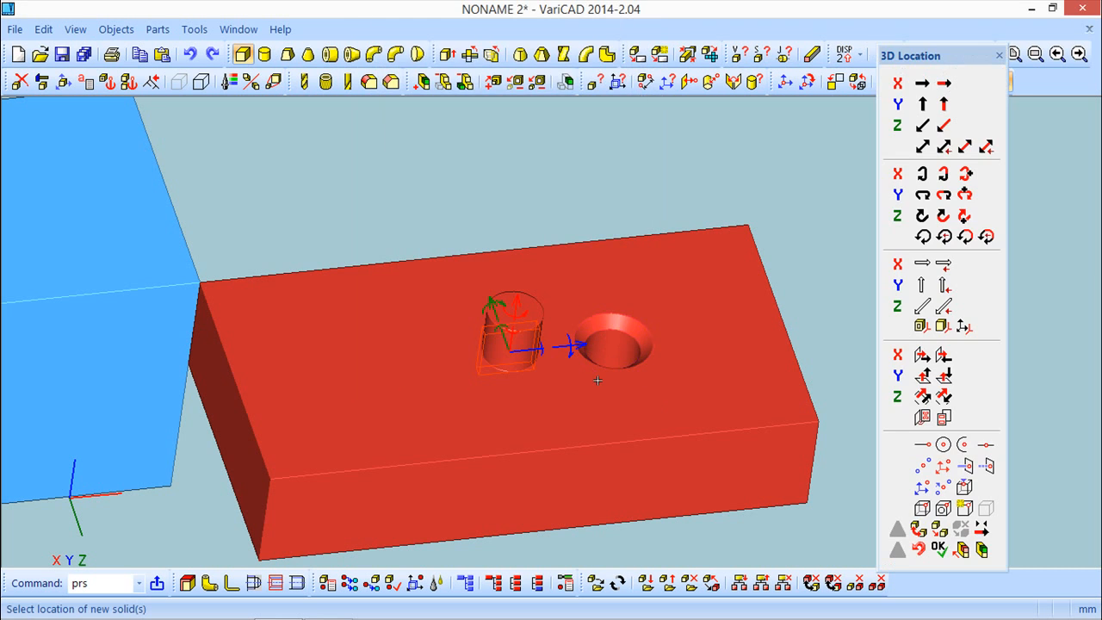
- Stand the small box on edge at the cylinder, shift it along its Z axis to centre it, and insert it
left_click(520, 309)
left_click(823, 284)
left_click(739, 401)
mouse_move(475, 404)
middle_mouse_down()
mouse_move(436, 416)
mouse_move(500, 420)
mouse_move(493, 408)
middle_mouse_up()
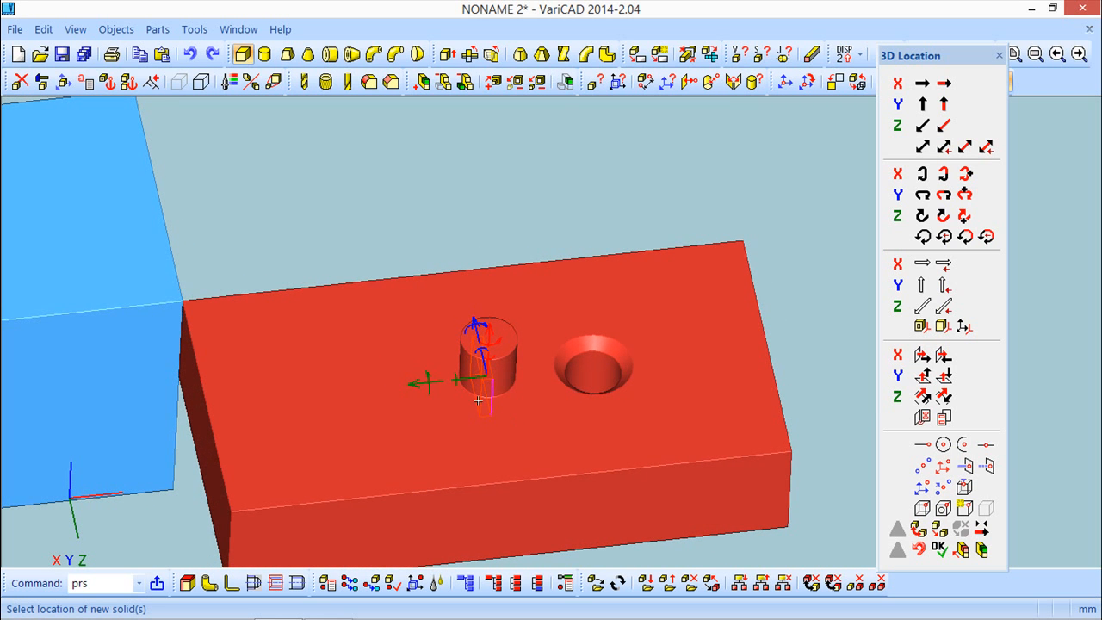
left_click(464, 379)
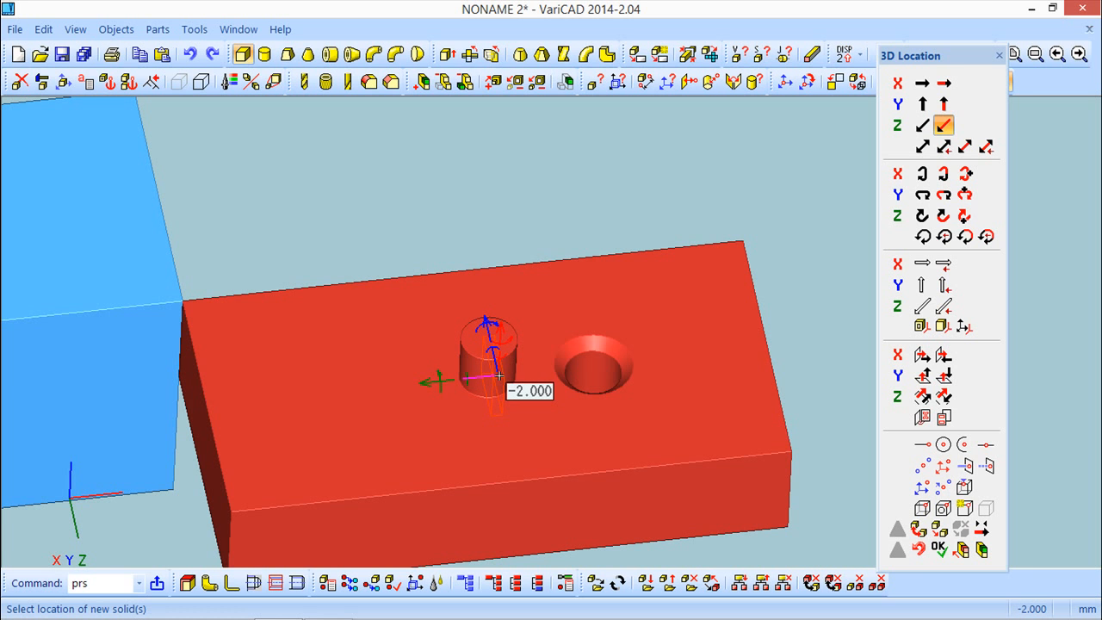
left_click(499, 375)
middle_click_drag(583, 406, 743, 229)
middle_click_drag(390, 259, 156, 453)
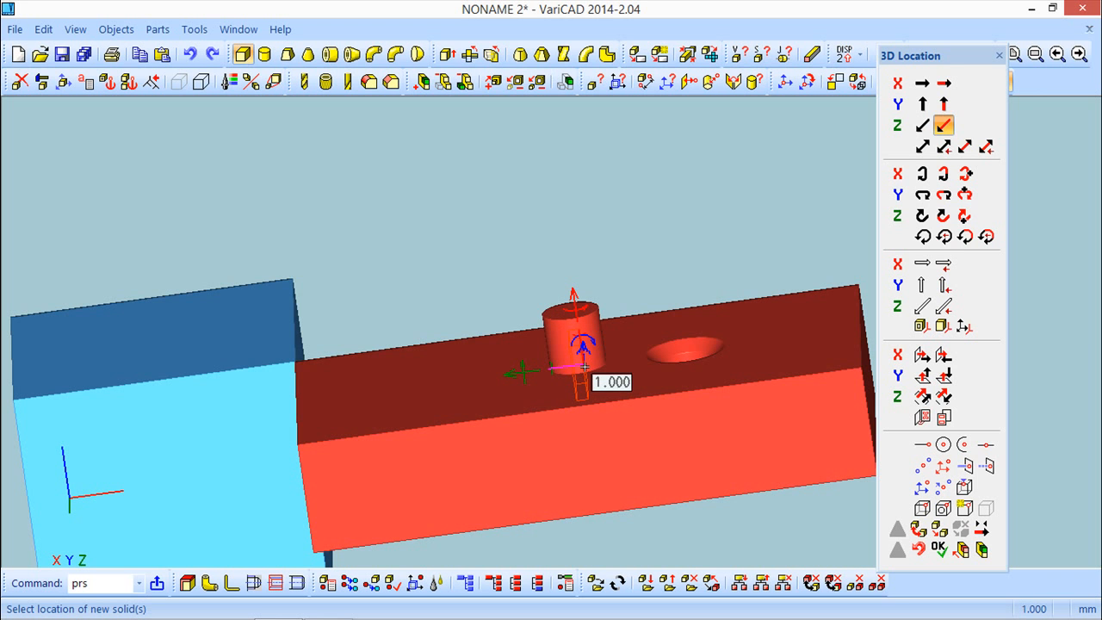
left_click(941, 550)
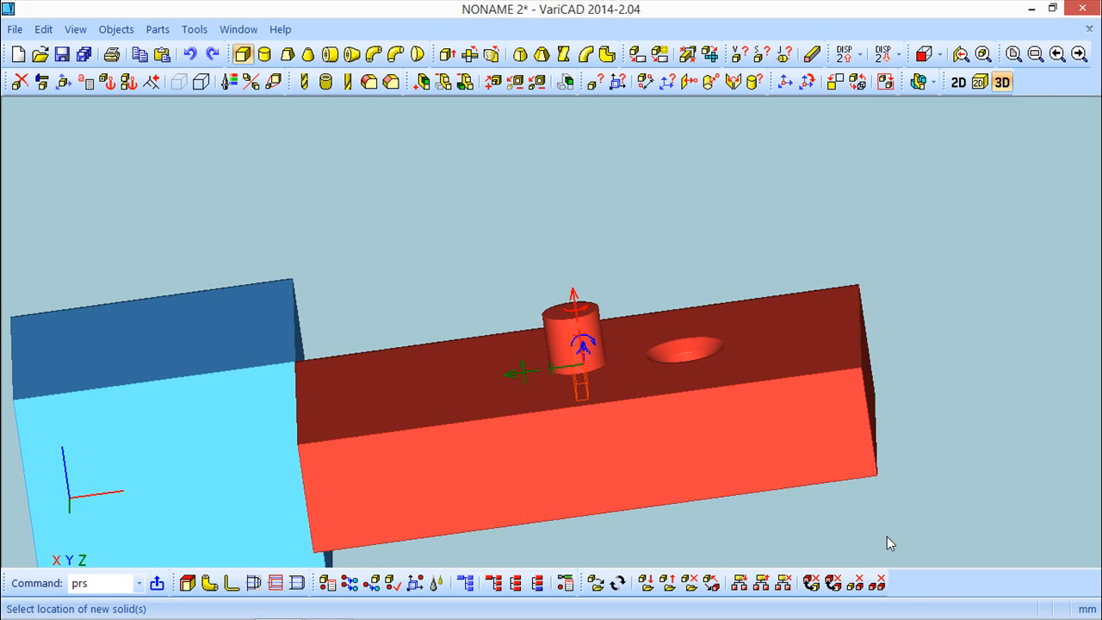
- Select the small box as a single element and move it along its Y axis so it protrudes from the cylinder's side
middle_click_drag(518, 404, 653, 482)
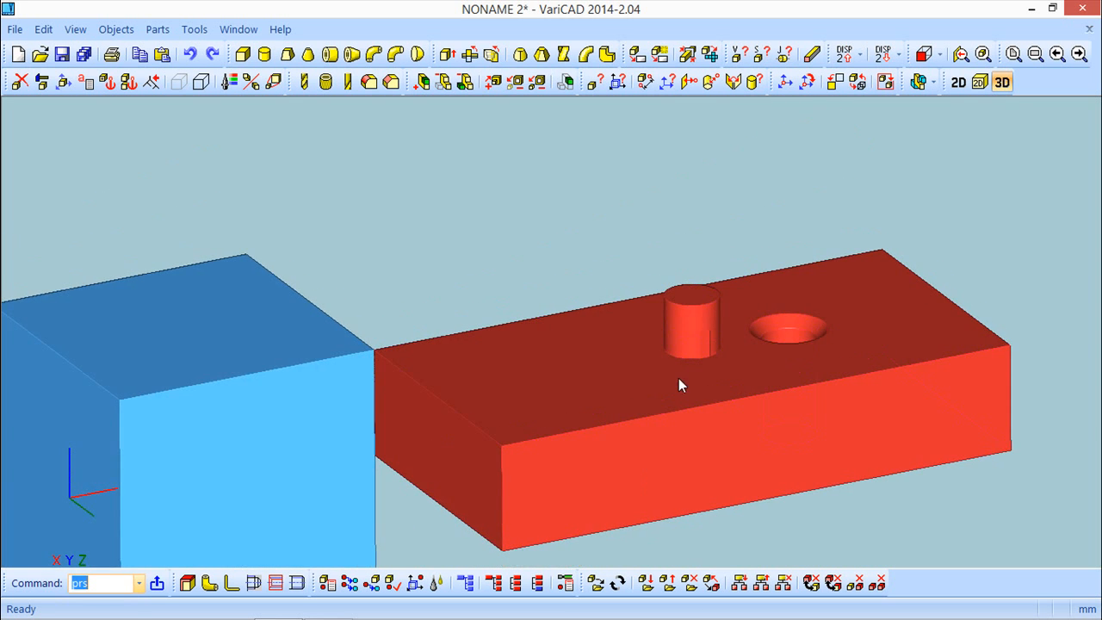
scroll(680, 378, "up", 5)
middle_click_drag(533, 260, 542, 361)
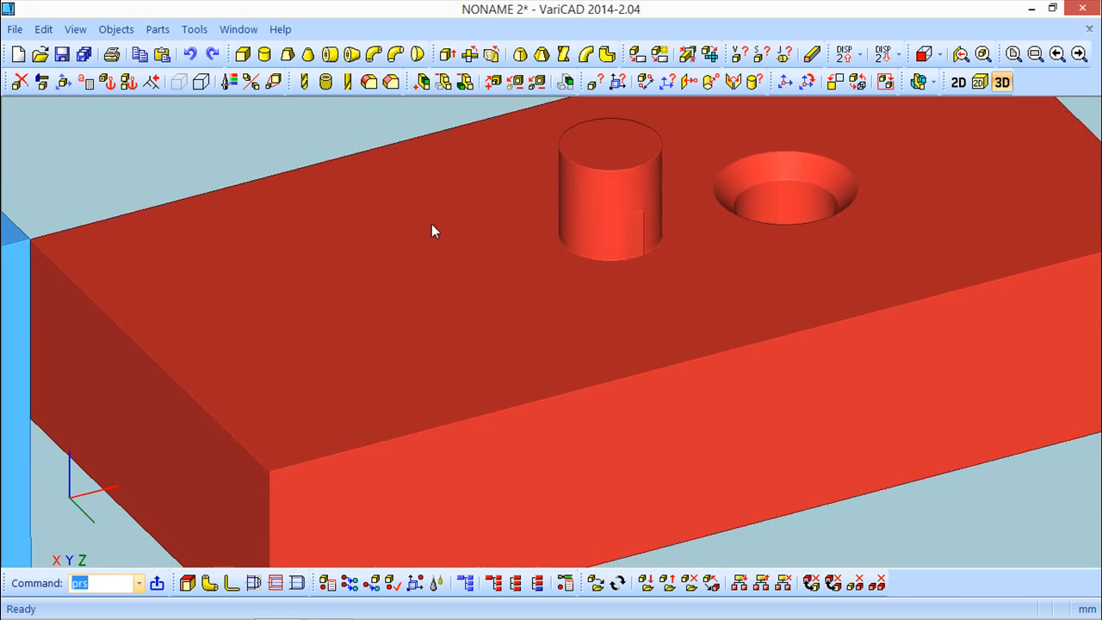
left_click(65, 83)
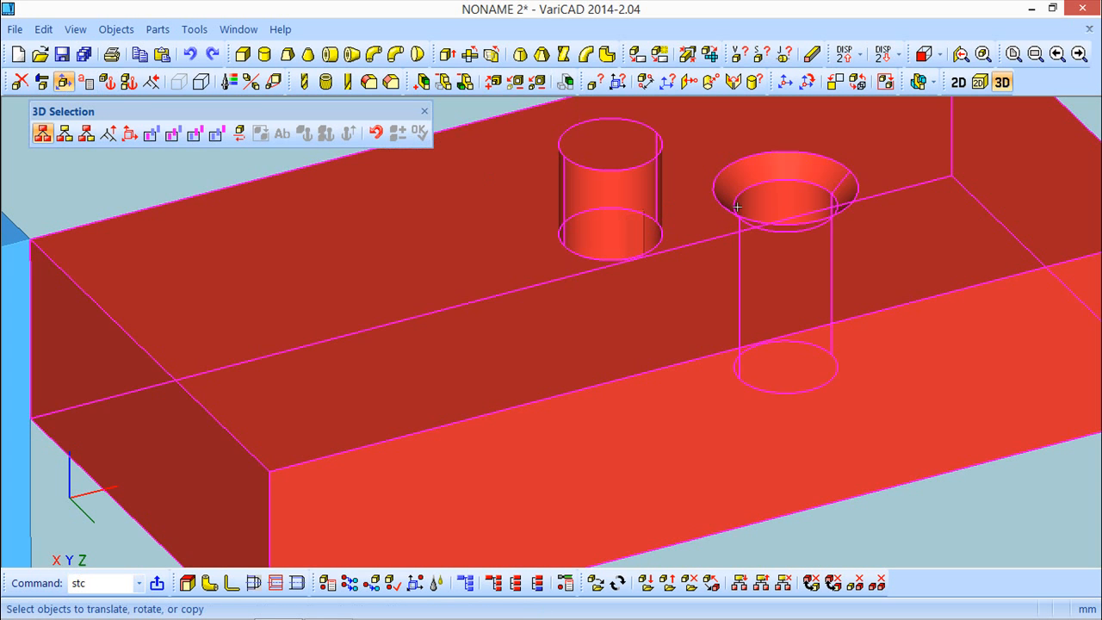
left_click(67, 135)
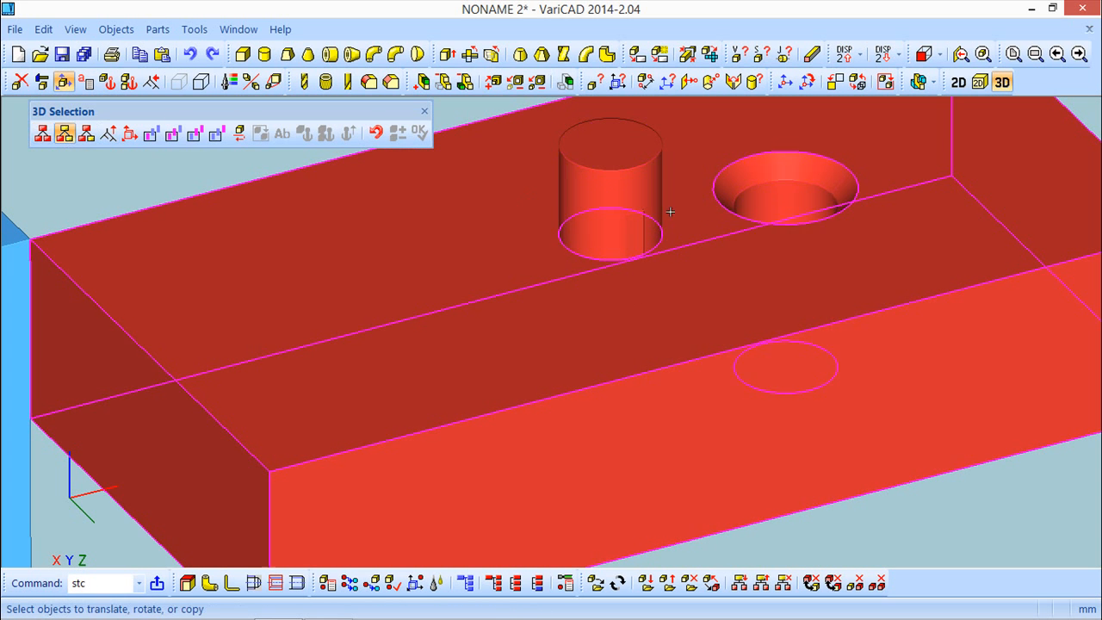
left_click(634, 234)
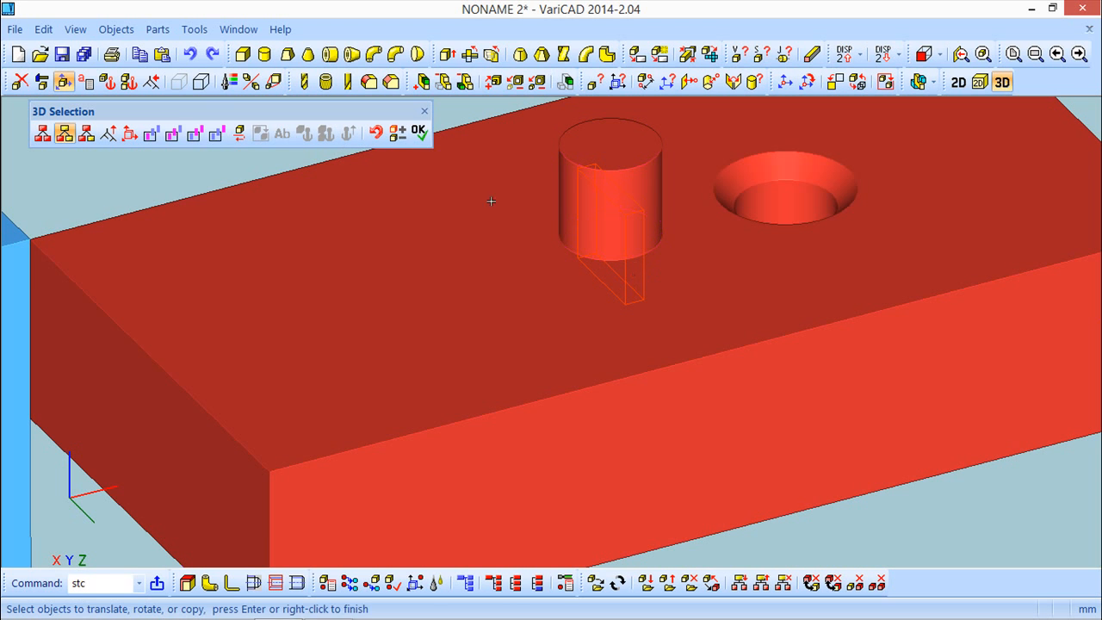
left_click(420, 131)
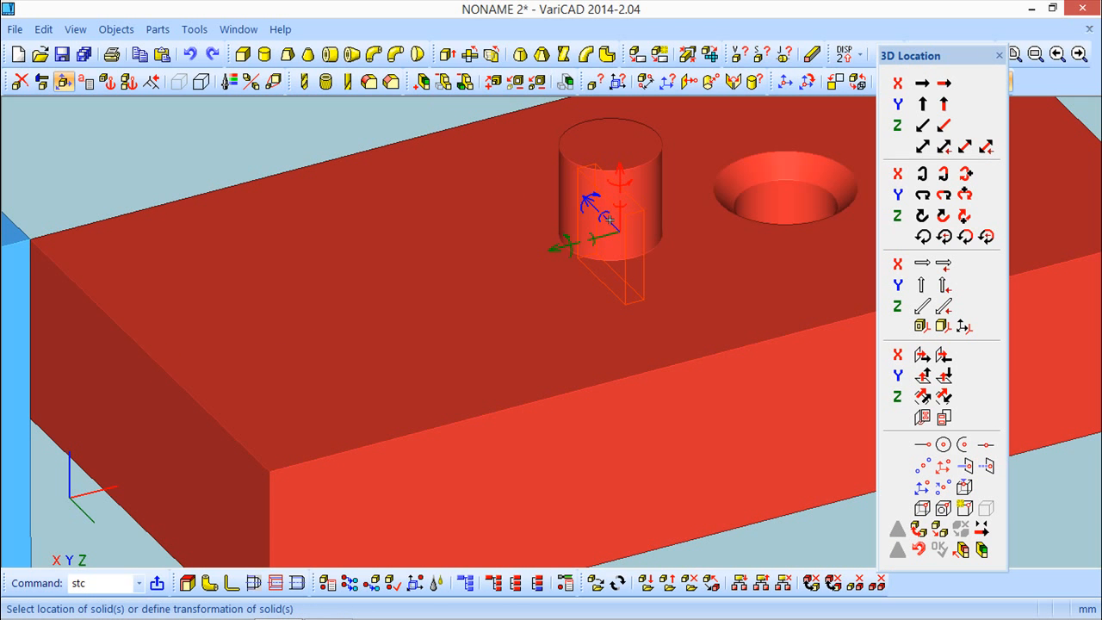
left_click_drag(610, 219, 633, 260)
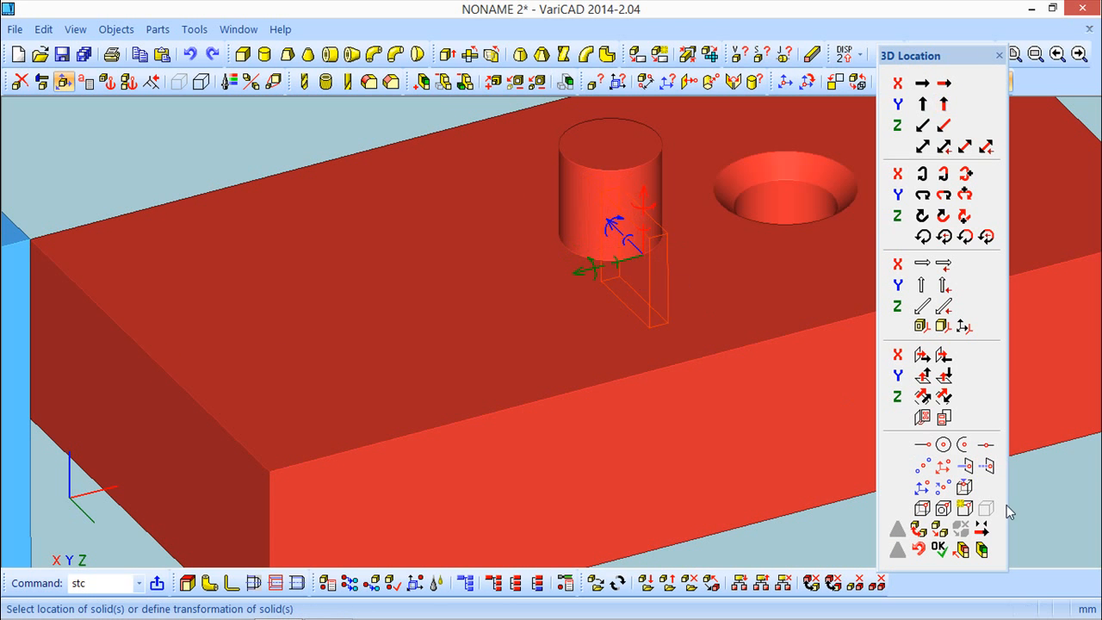
left_click(939, 549)
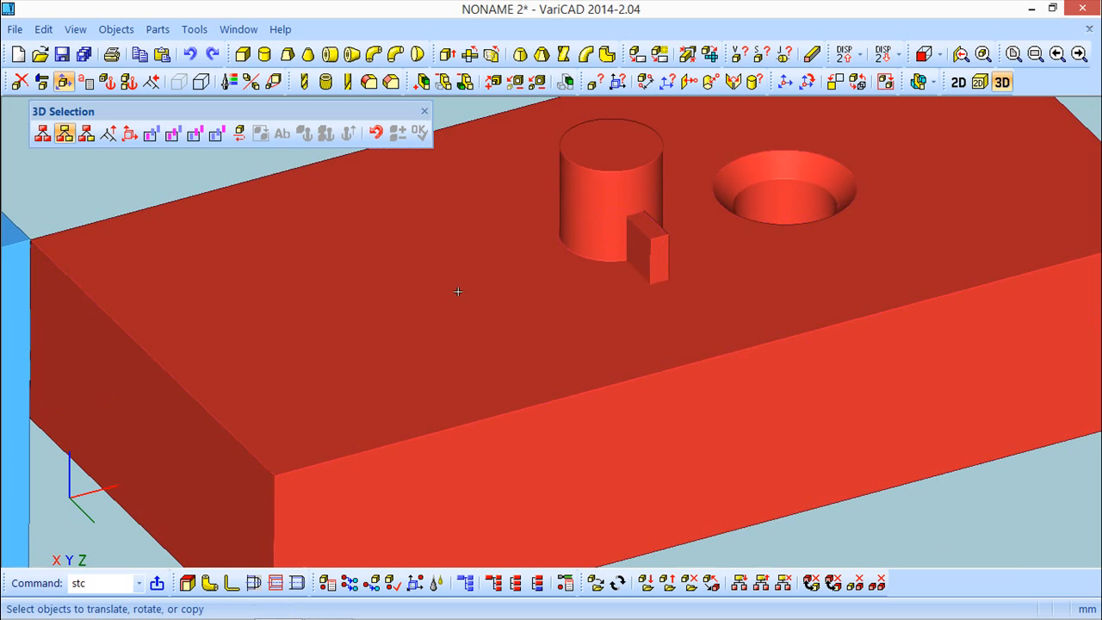
- Join the small box and the red solid with the cylinder using a Boolean add
middle_click_drag(397, 363, 448, 326)
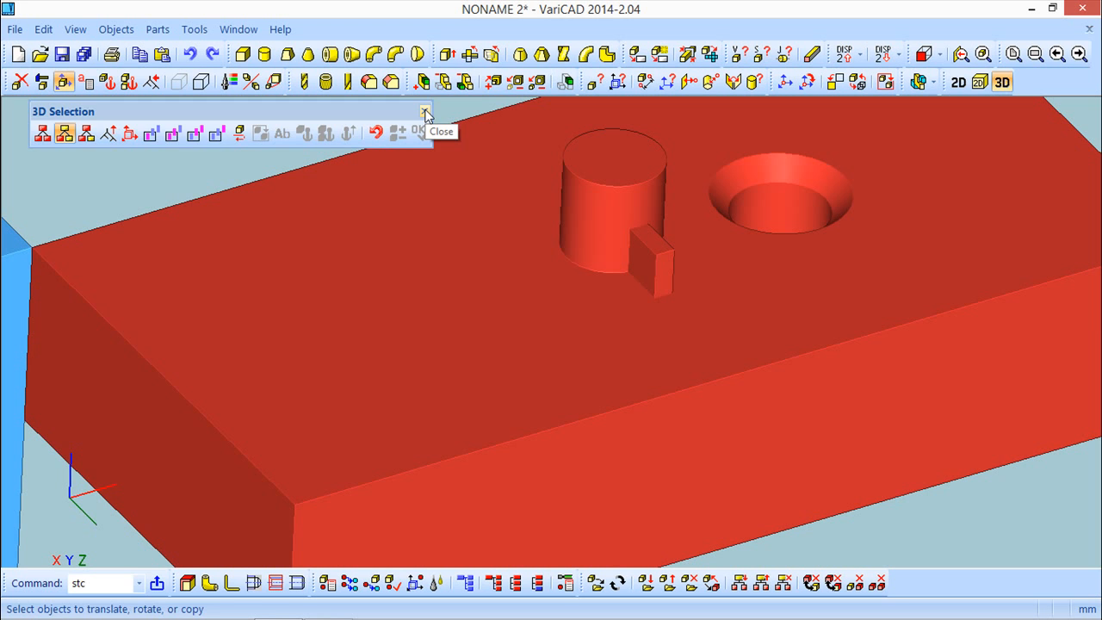
left_click(425, 114)
left_click(421, 82)
left_click(618, 176)
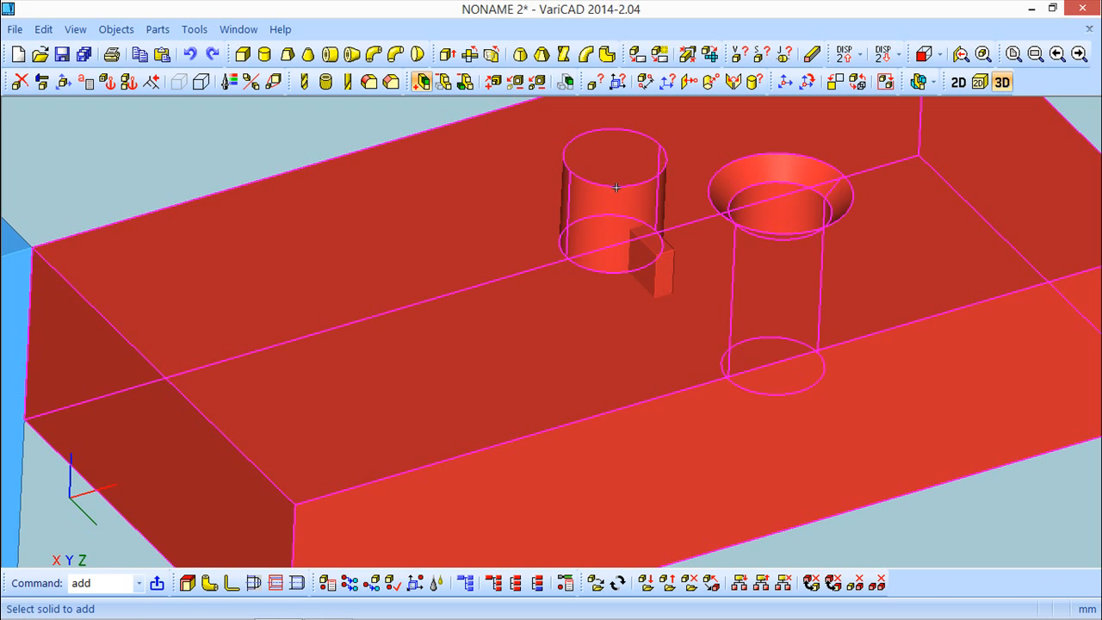
left_click(514, 135)
left_click(667, 260)
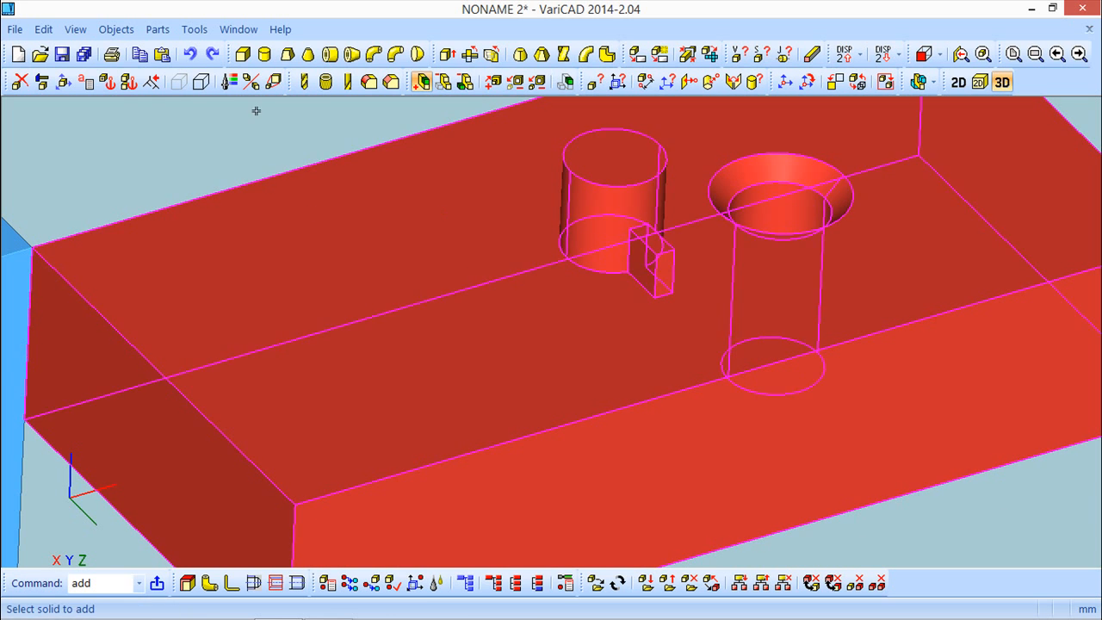
- Try moving the cylinder as a Boolean tree branch along its Z axis, away from the small box, and undo the move
left_click(63, 82)
left_click(87, 133)
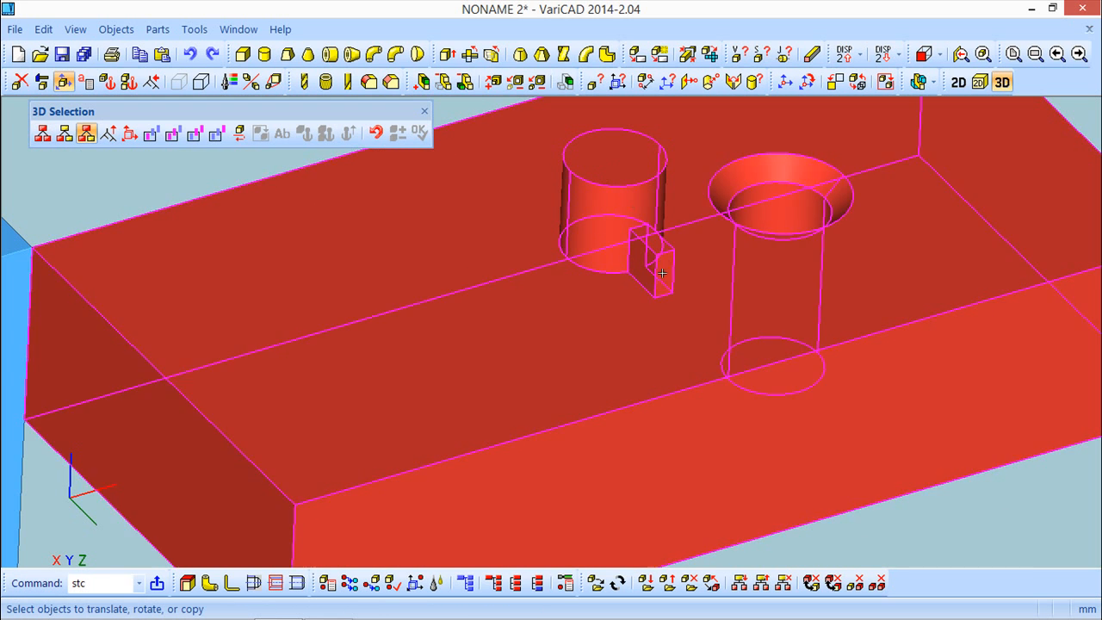
left_click(593, 170)
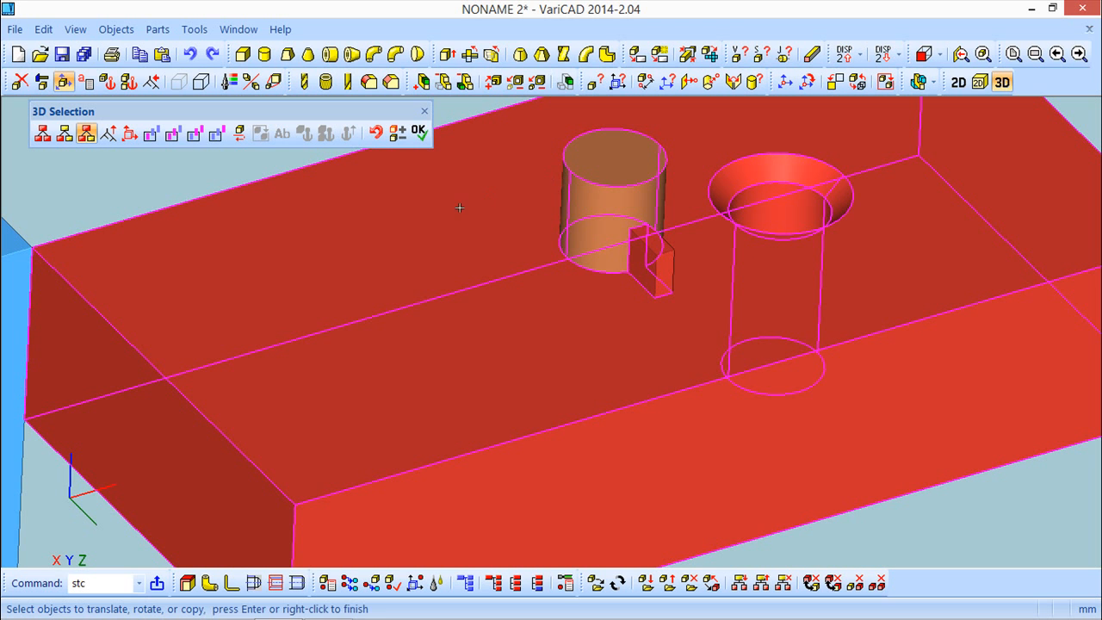
left_click(419, 132)
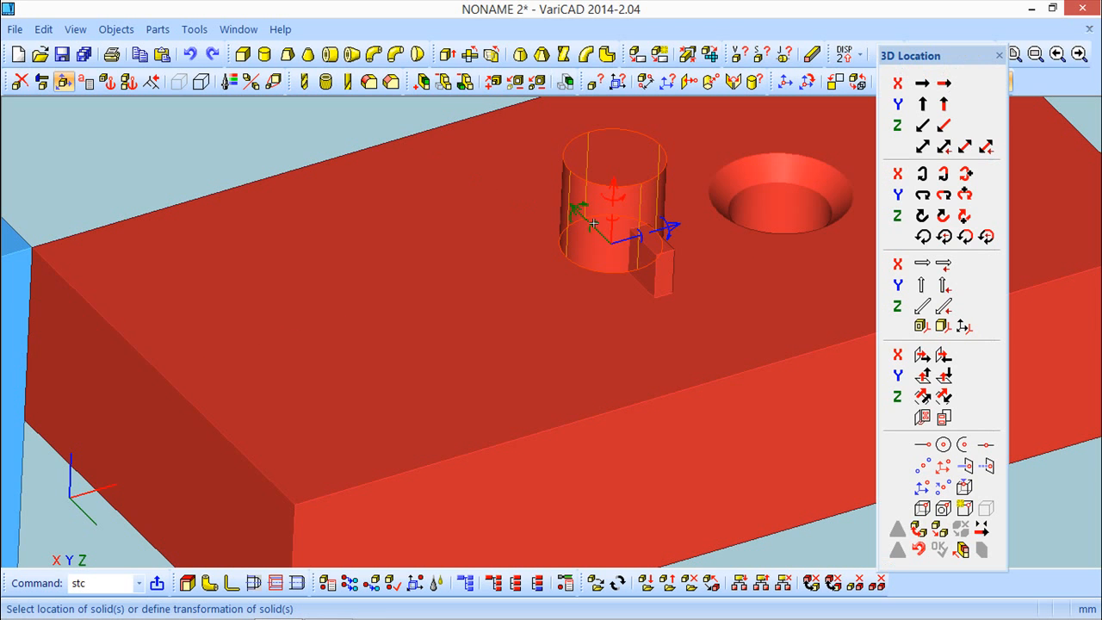
left_click_drag(625, 239, 448, 272)
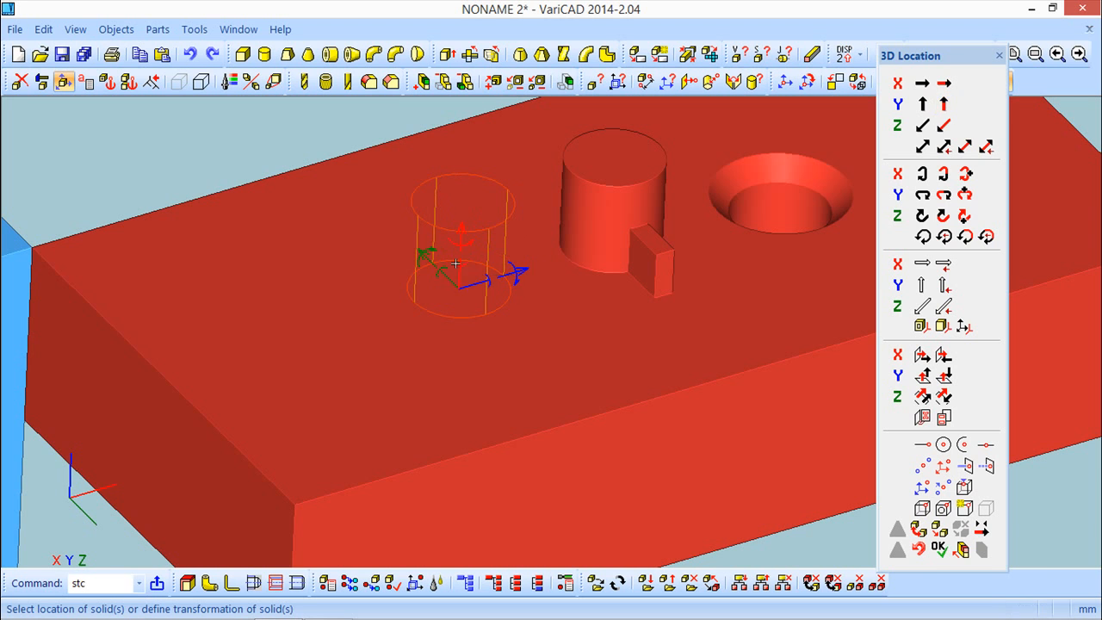
left_click(938, 550)
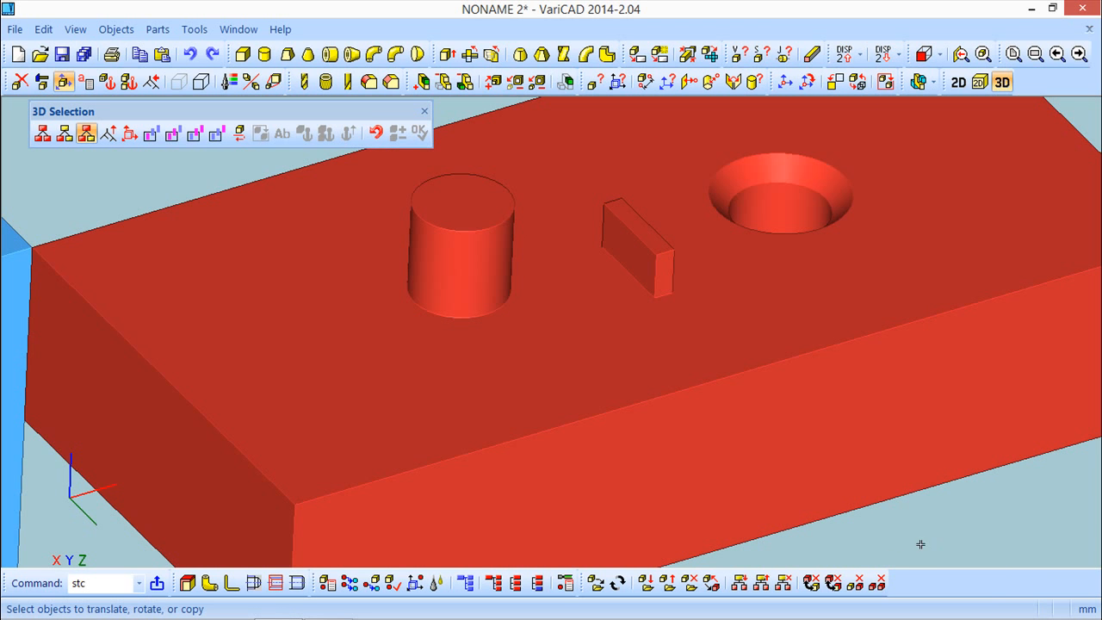
left_click(379, 132)
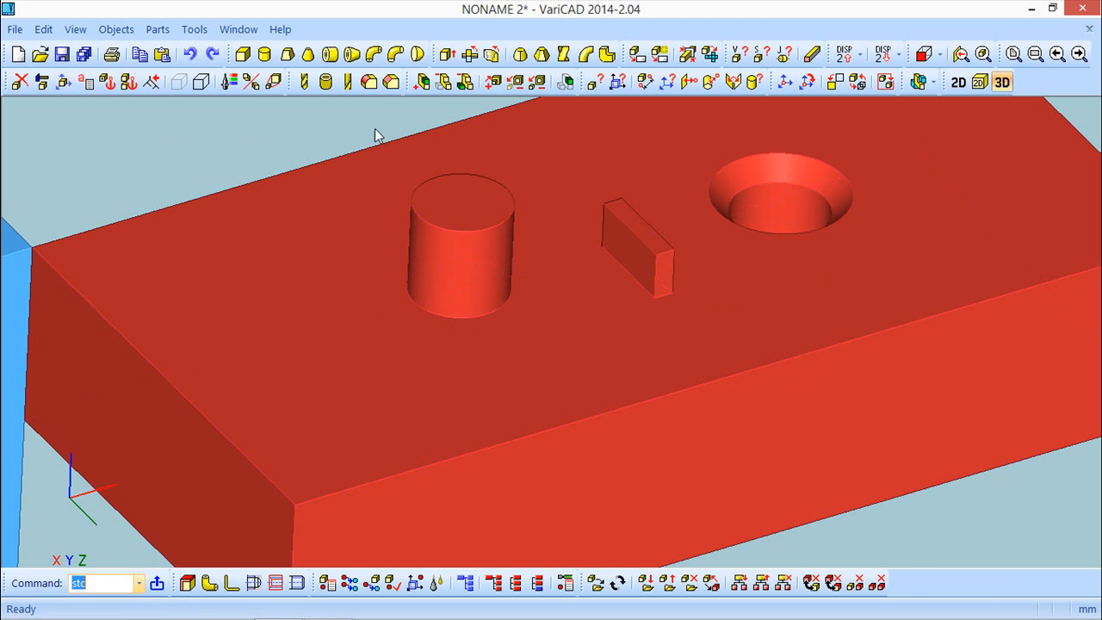
left_click(189, 53)
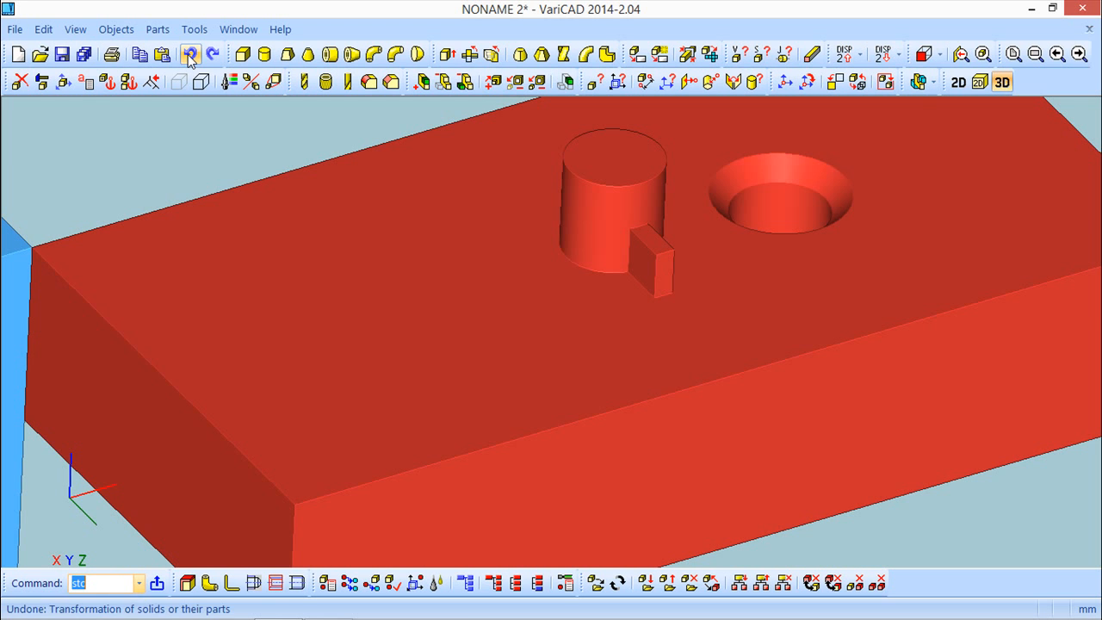
- Examine the red solid's Boolean tree scheme, including the cylinder's branch, and leave without selecting an element
left_click(63, 82)
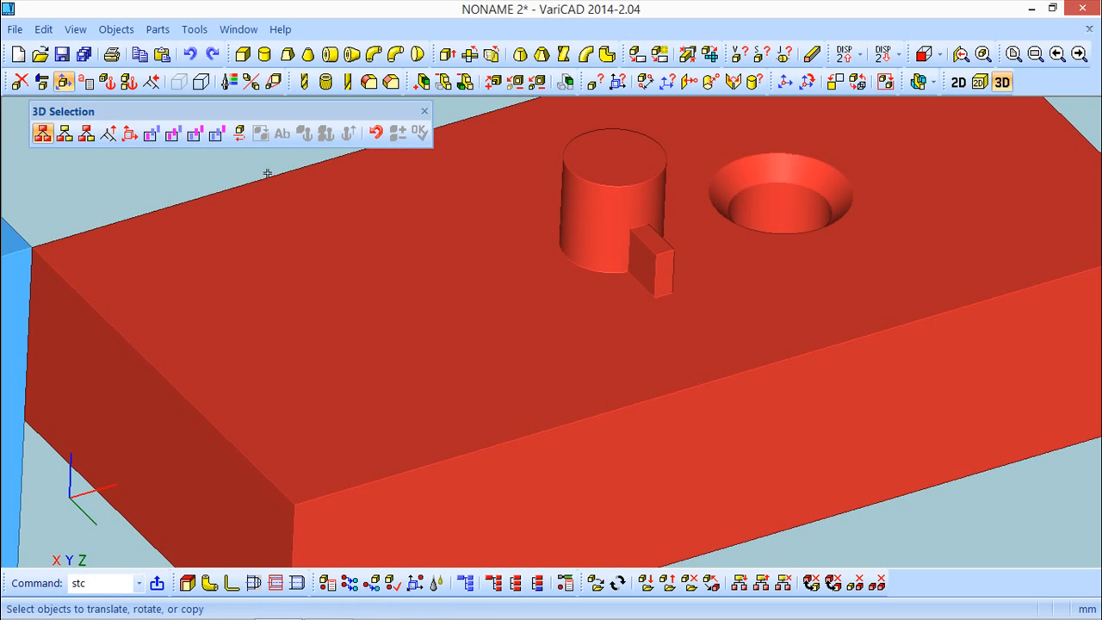
left_click(106, 133)
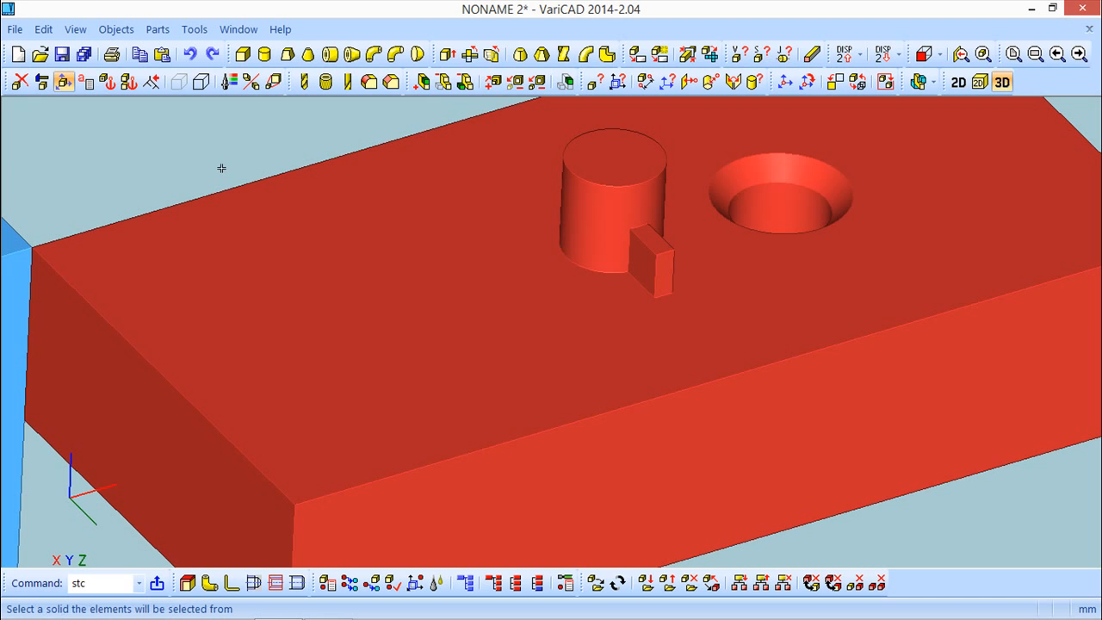
left_click(656, 288)
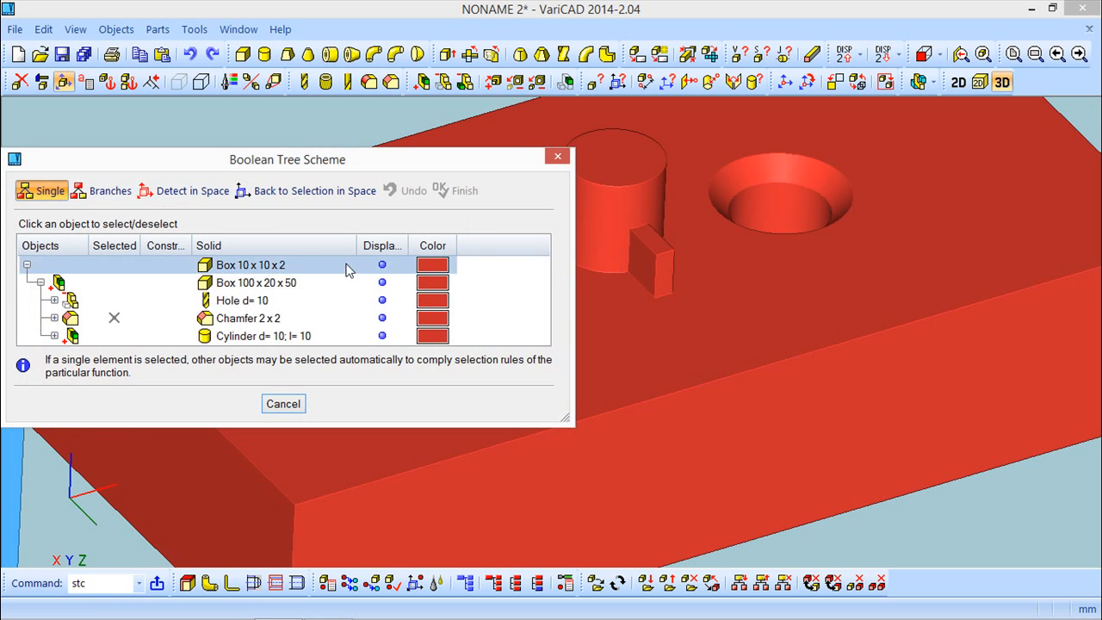
left_click_drag(572, 422, 646, 541)
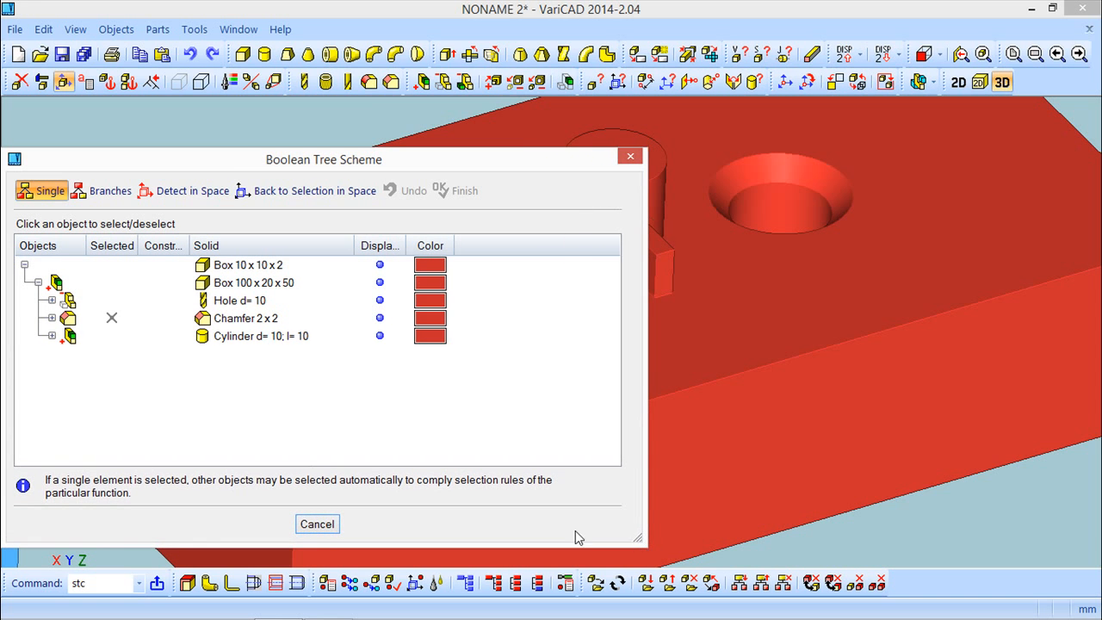
left_click(54, 338)
left_click(54, 338)
left_click(317, 524)
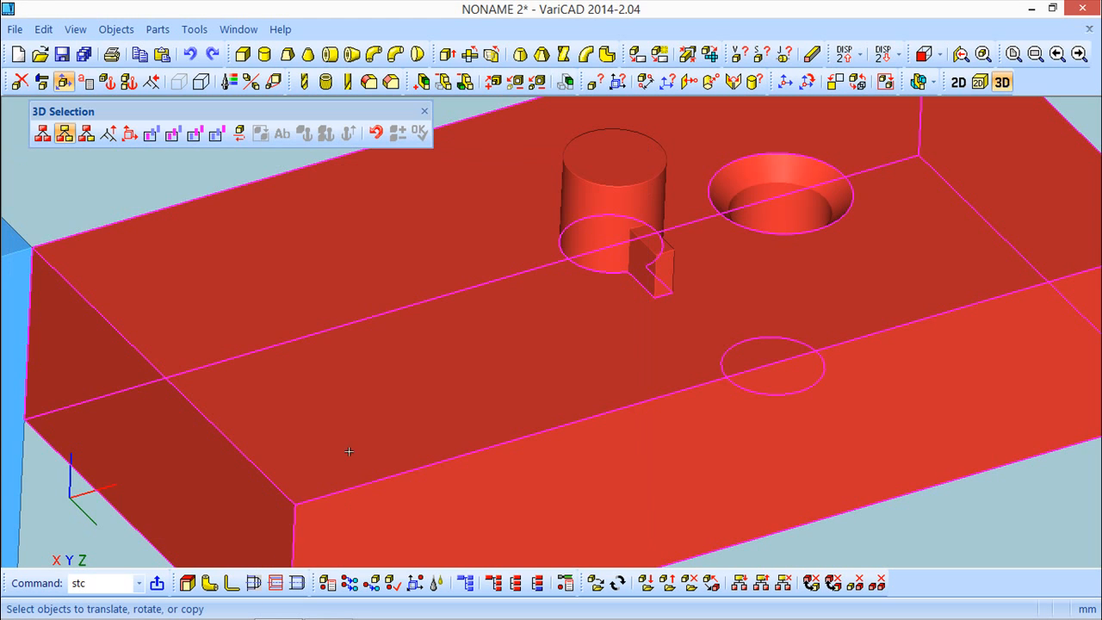
left_click(423, 113)
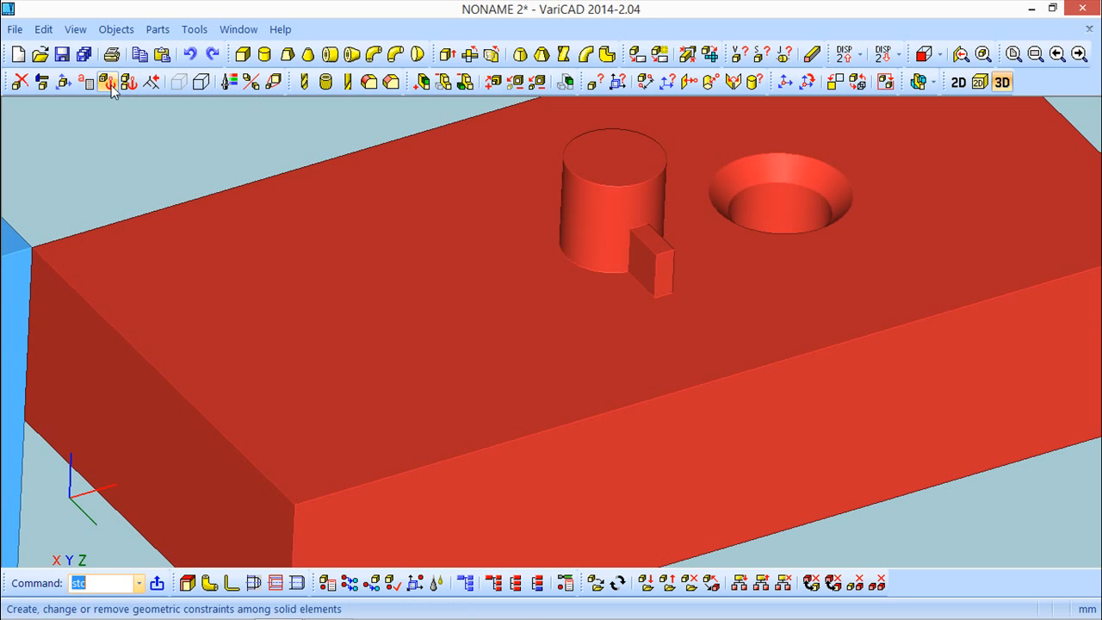
- Undo the small box's Boolean add, move and insertion, plus the Boolean add that joined the cylinder to the red box
left_click(190, 55)
left_click(190, 55)
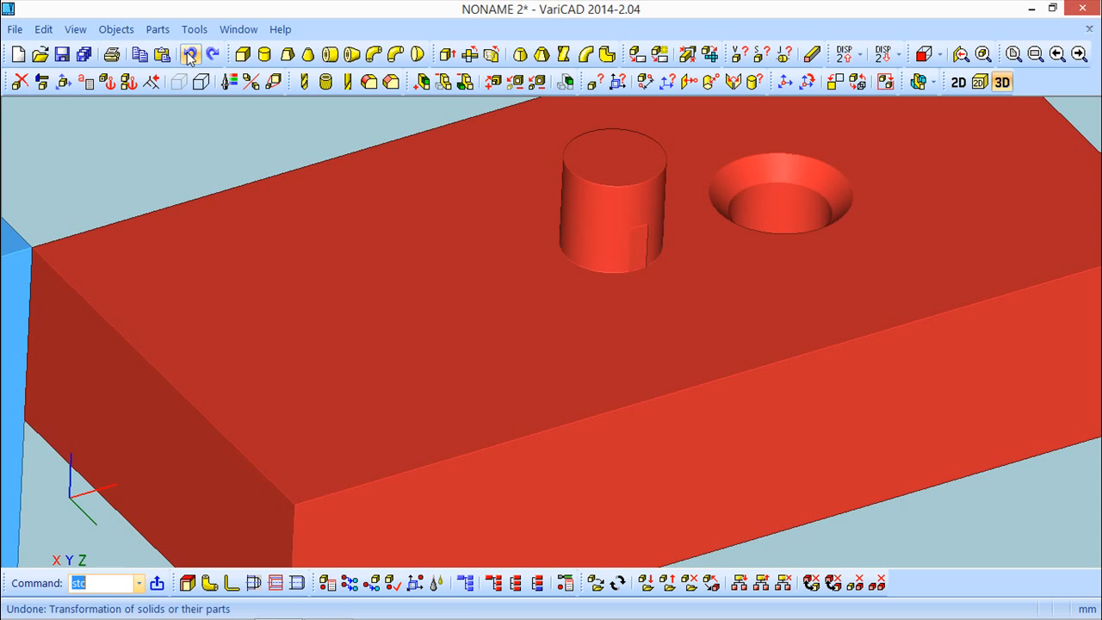
left_click(213, 54)
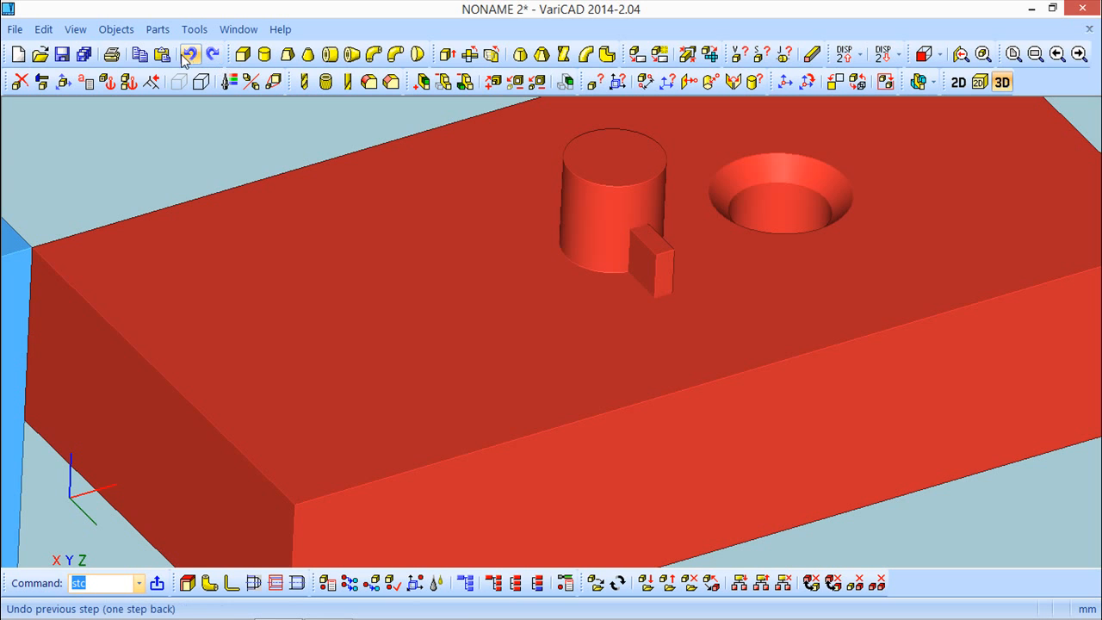
left_click(190, 55)
left_click(191, 55)
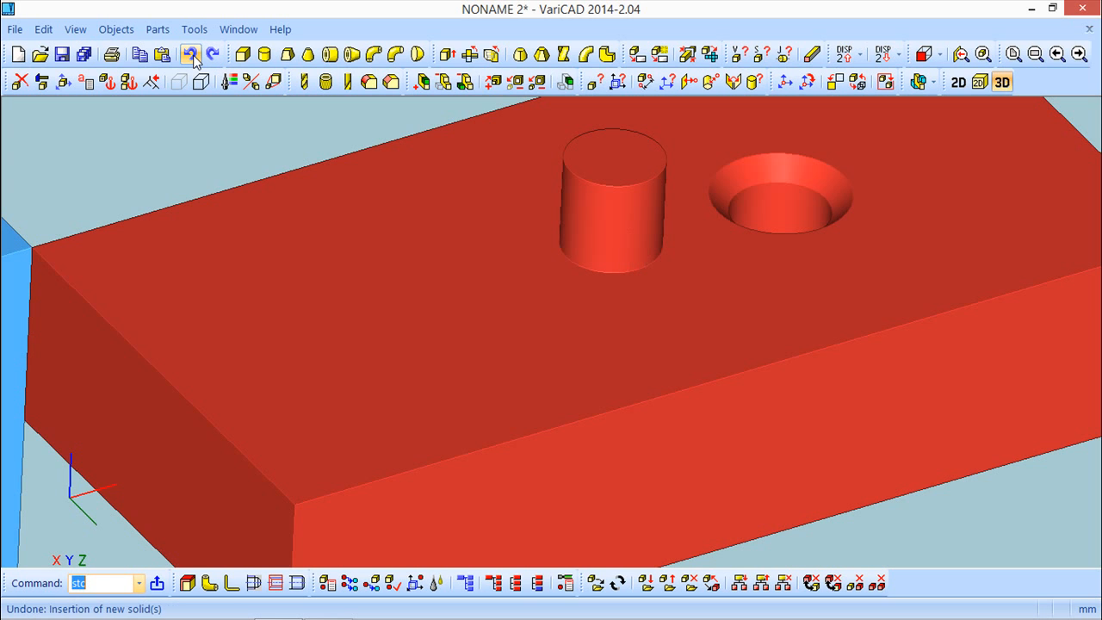
left_click(191, 55)
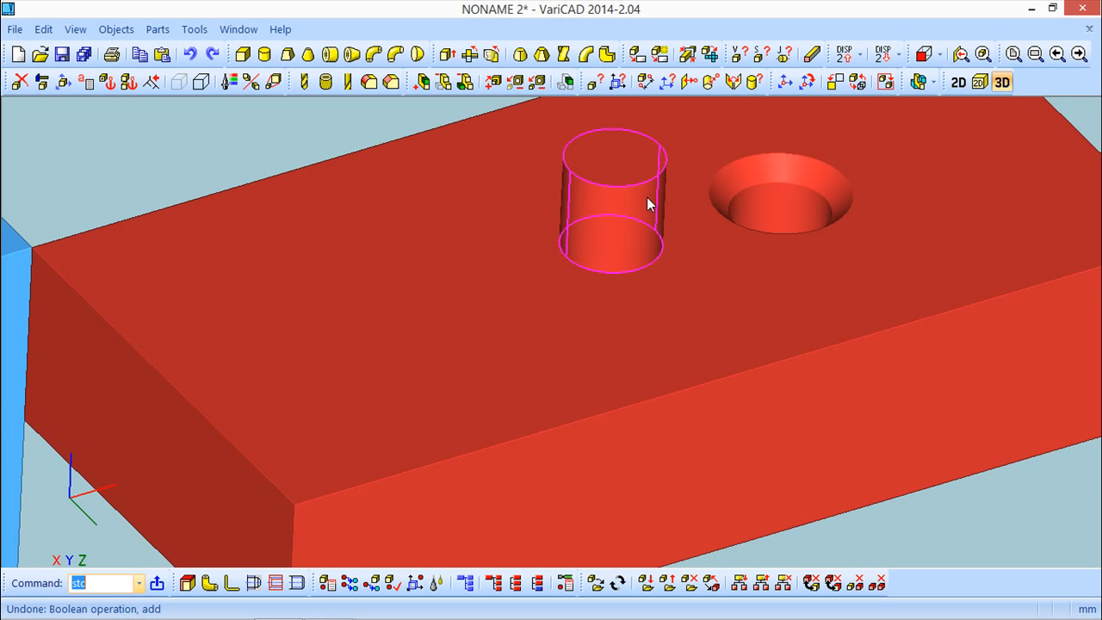
- Insert a box with height 2, width 10 and length 10 mm, shifted along its Z axis so it protrudes from the cylinder's side
left_click(243, 54)
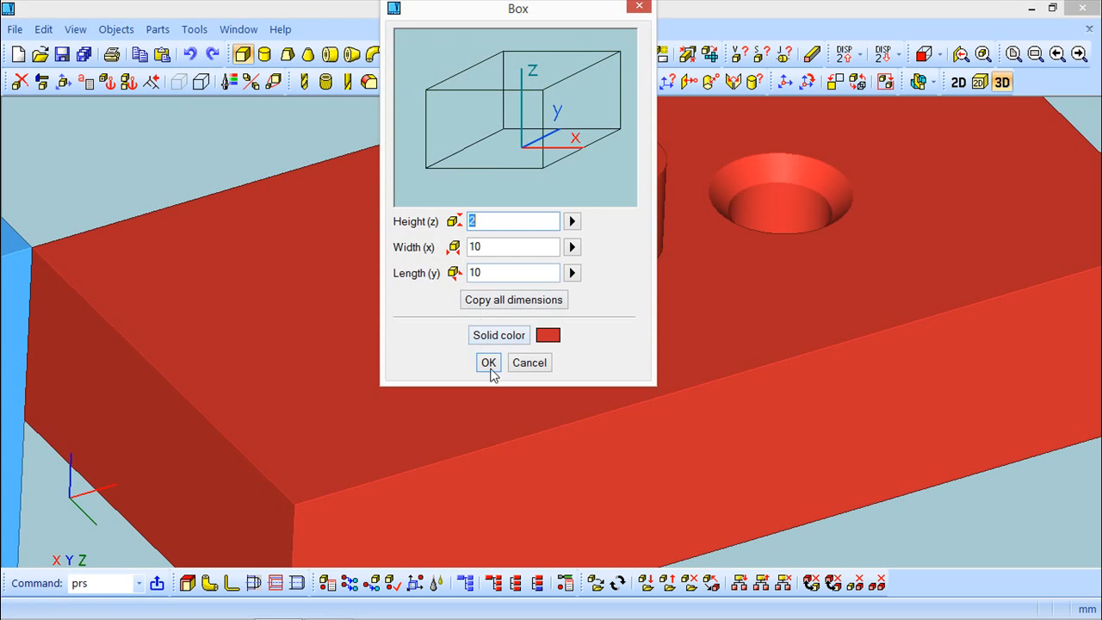
left_click(495, 364)
middle_click_drag(530, 326, 428, 360)
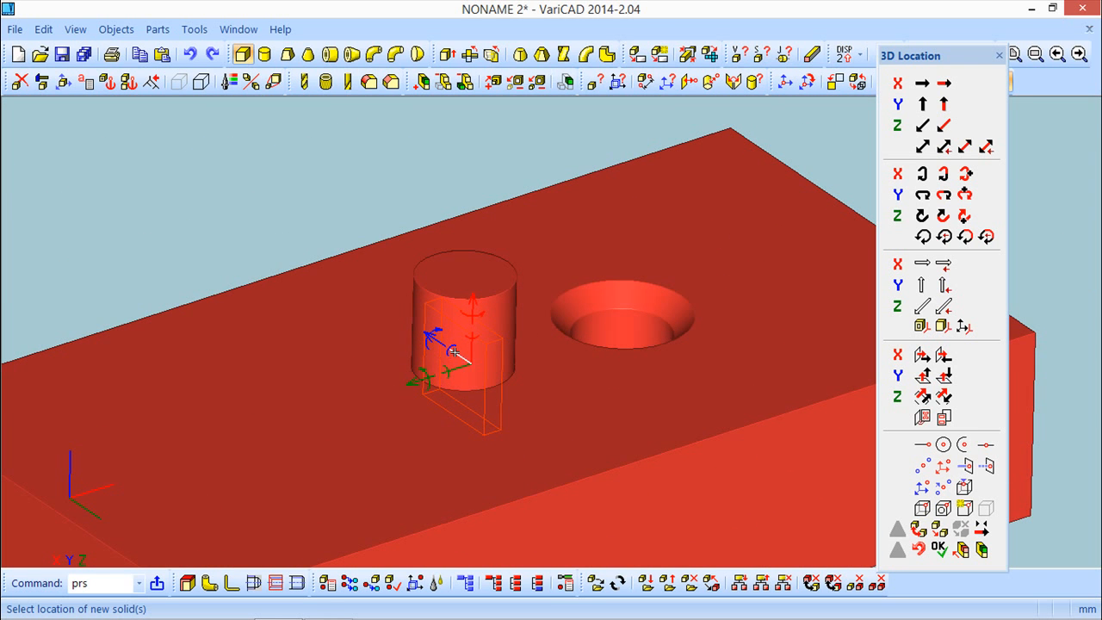
left_click_drag(462, 355, 582, 432)
left_click(942, 548)
middle_click_drag(564, 424, 573, 438)
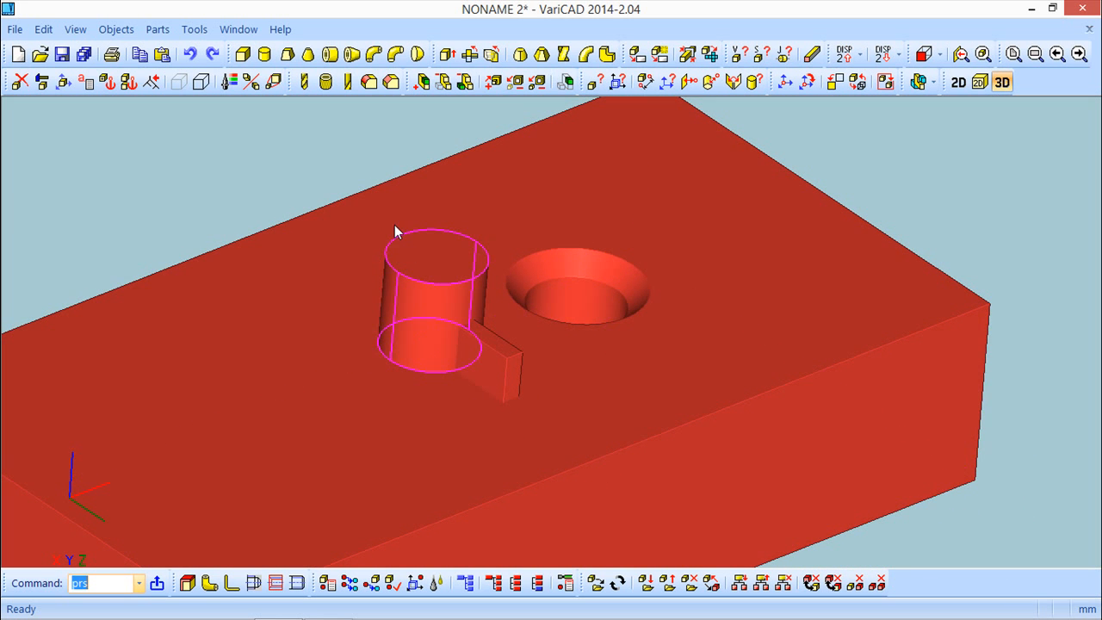
- Join the small box to the cylinder and combine that solid with the red base block using Boolean adds
left_click(422, 82)
left_click(430, 274)
left_click(479, 353)
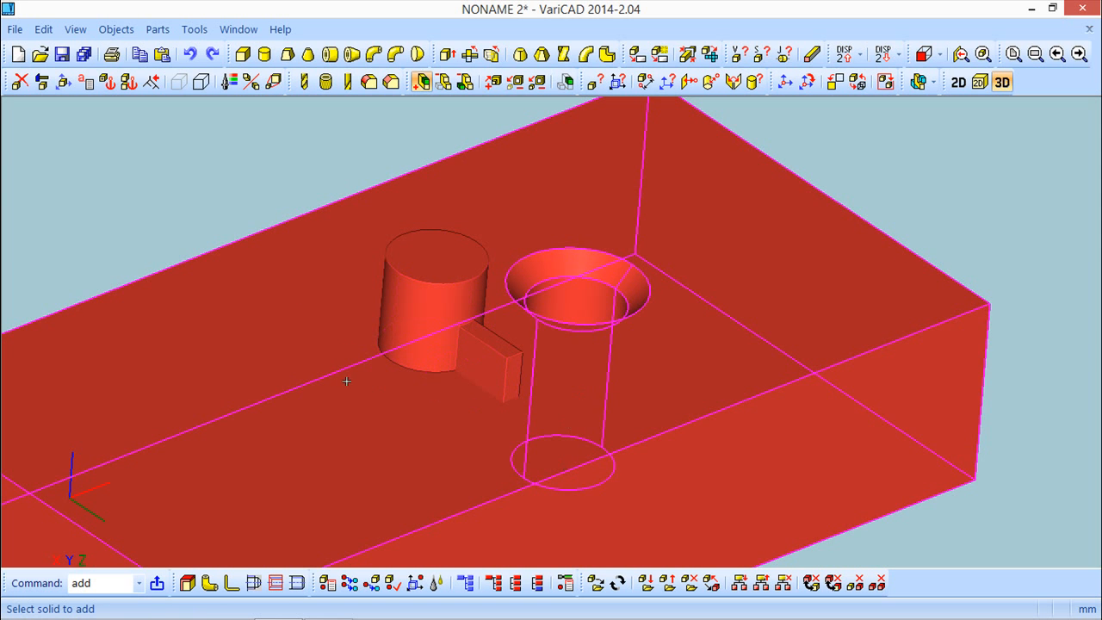
left_click(419, 297)
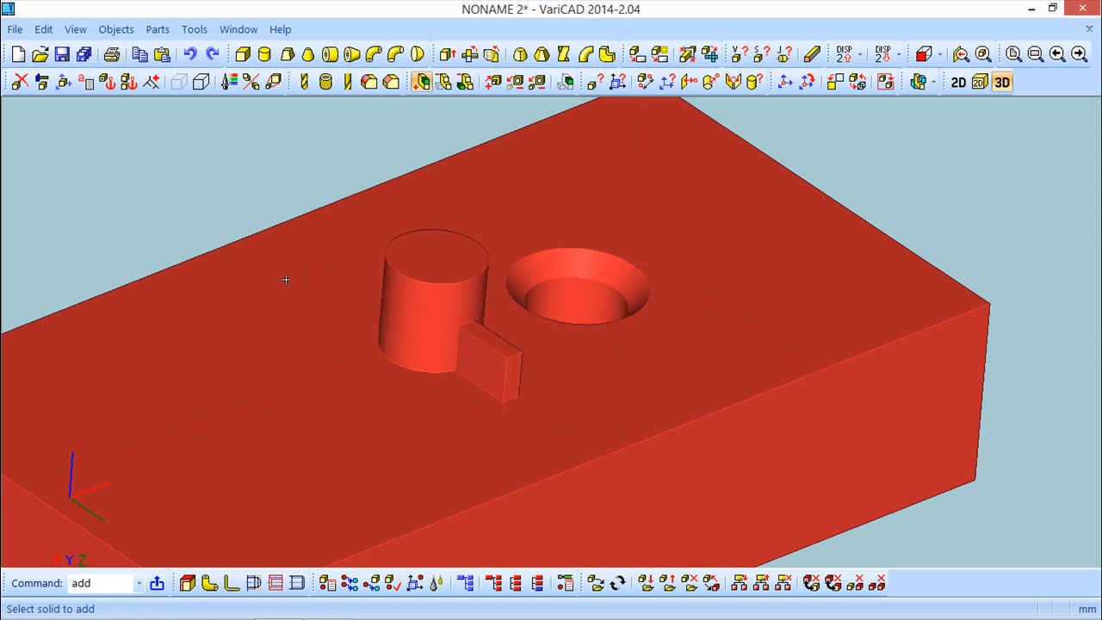
left_click(627, 451)
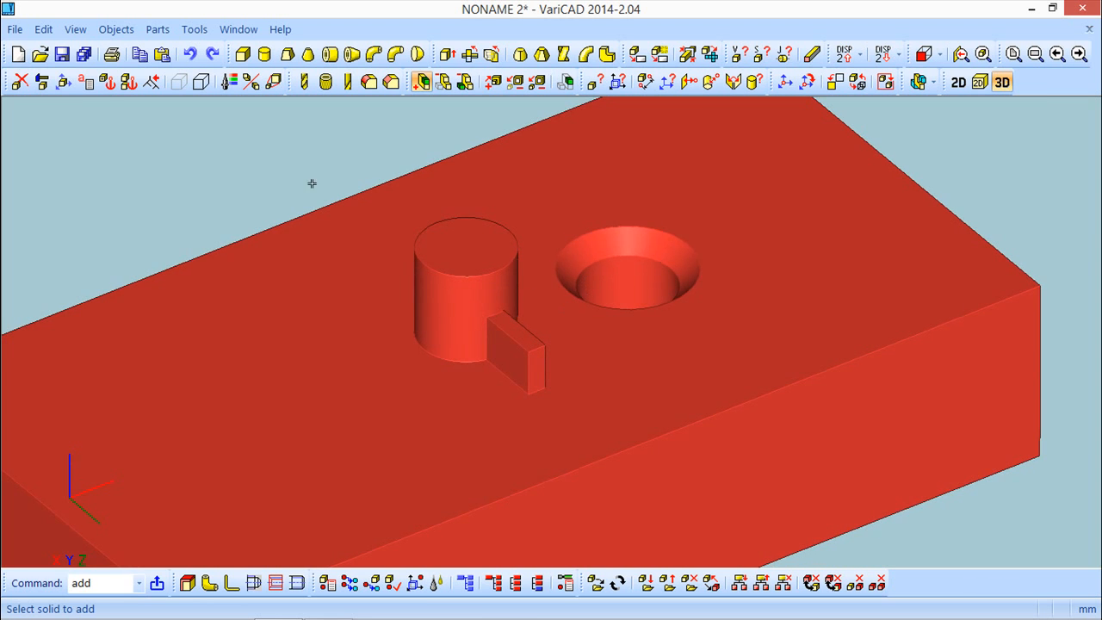
left_click(63, 81)
left_click(86, 136)
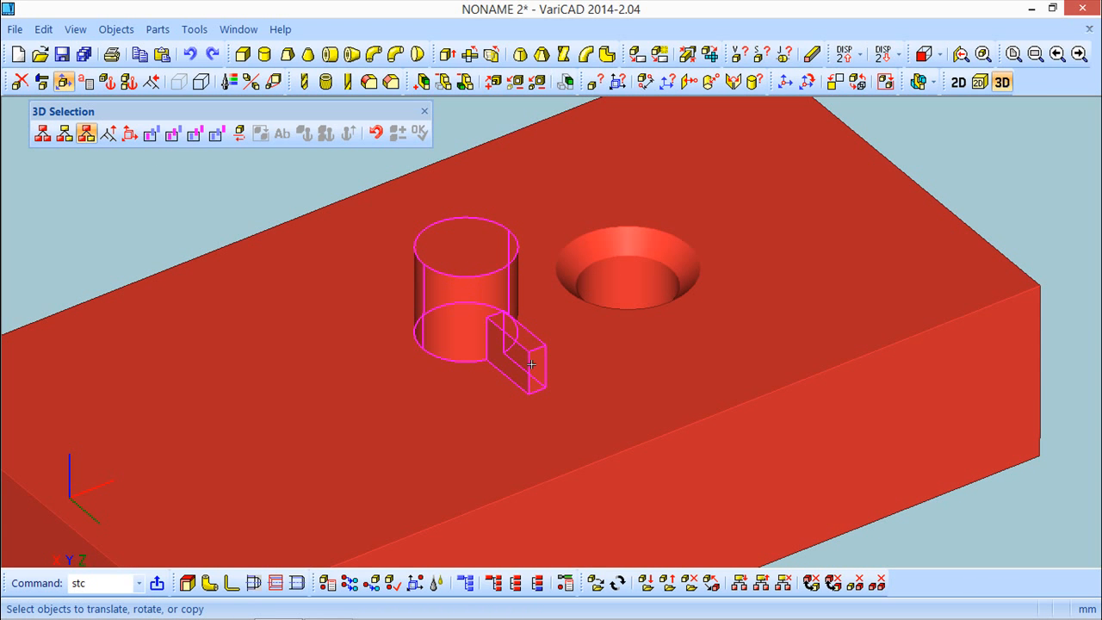
left_click(463, 323)
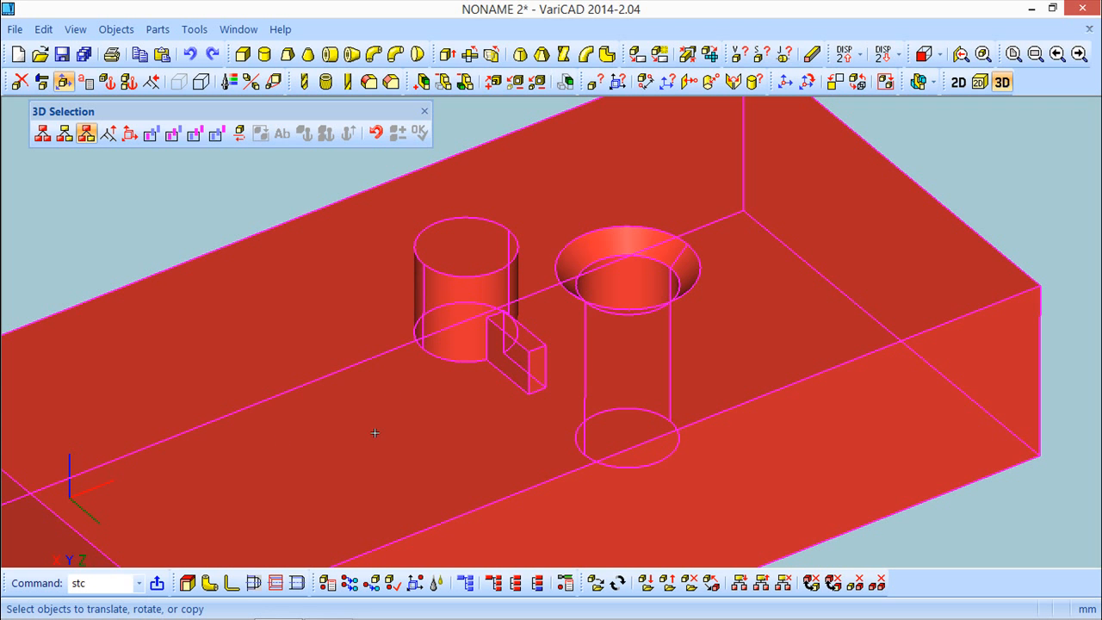
left_click(535, 352)
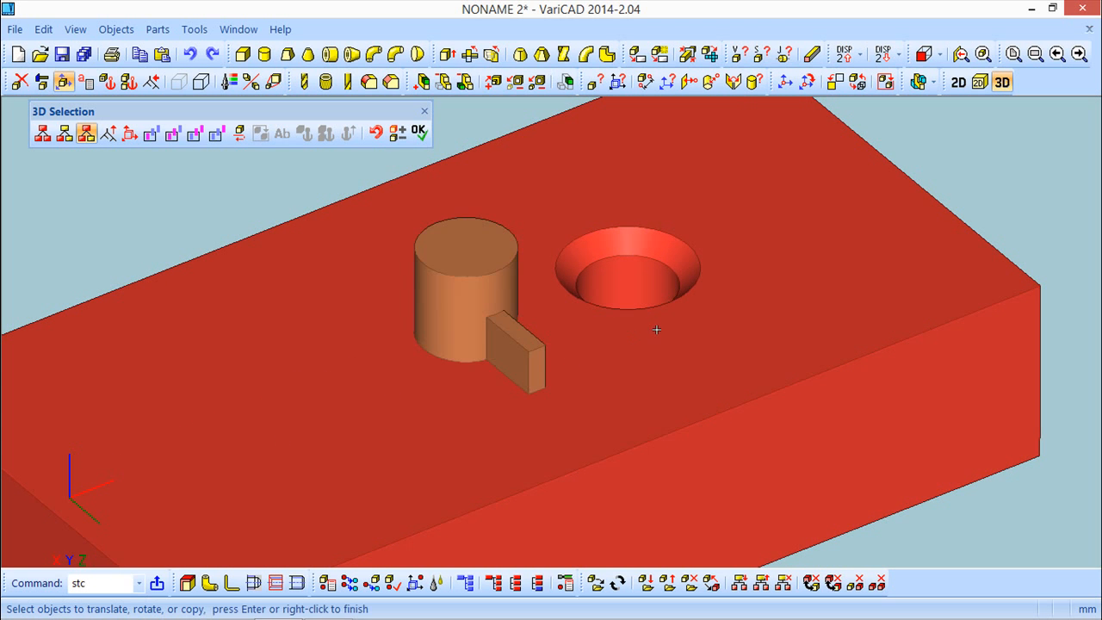
left_click(423, 111)
- Select the cylinder together with its attached small box as one Boolean branch and move it along the red block toward the blue cube
scroll(522, 317, "down", 4)
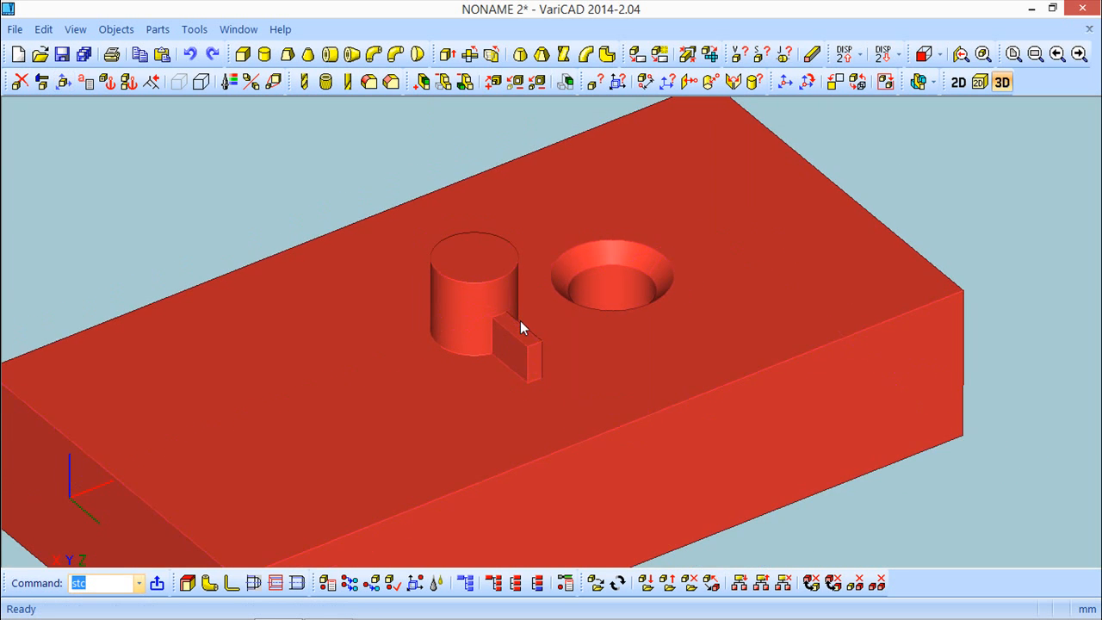
middle_click_drag(358, 316, 339, 220)
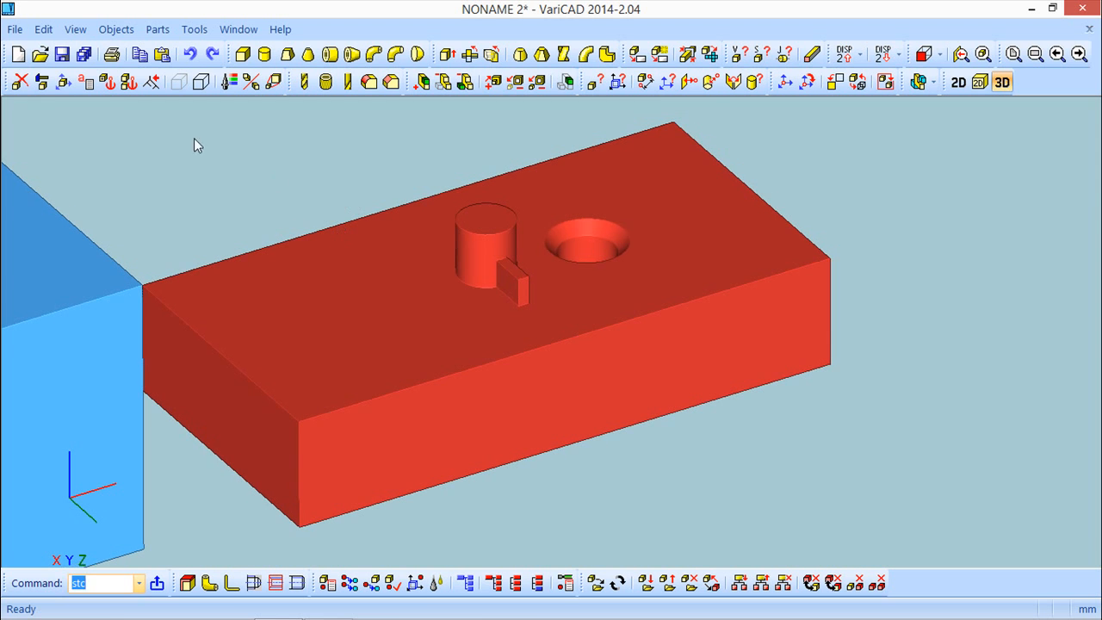
left_click(63, 82)
left_click(64, 132)
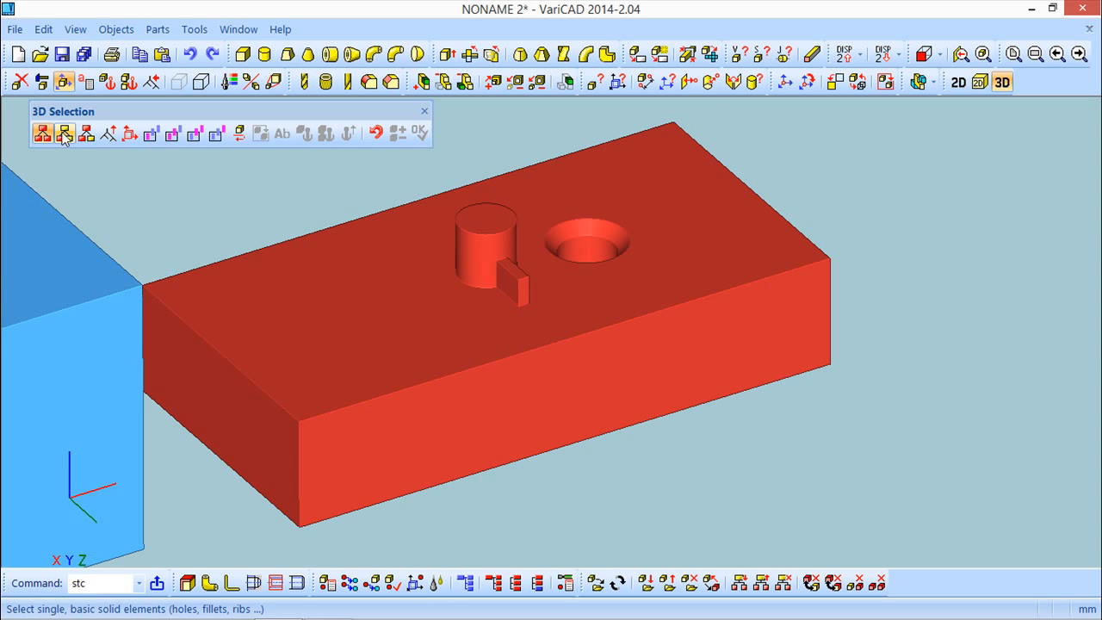
left_click(478, 221)
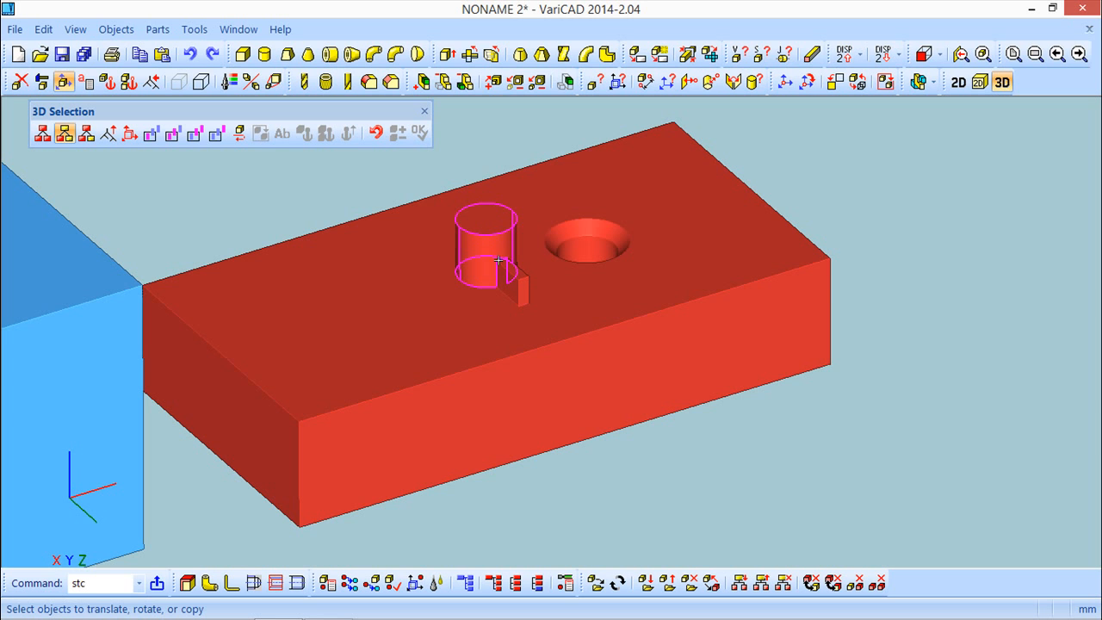
left_click(87, 132)
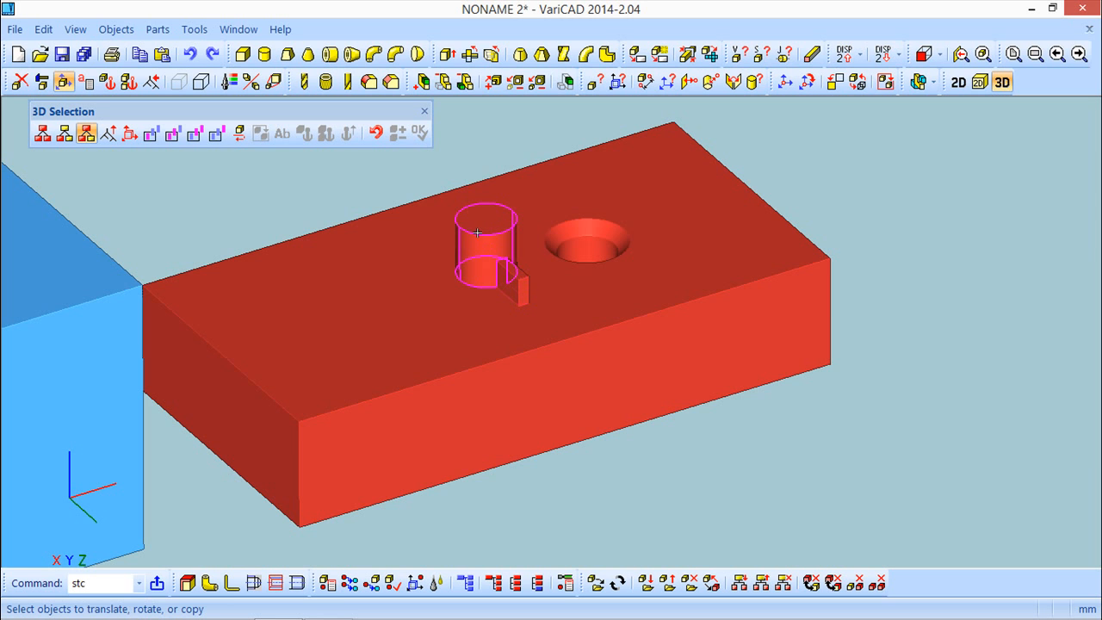
left_click(518, 284)
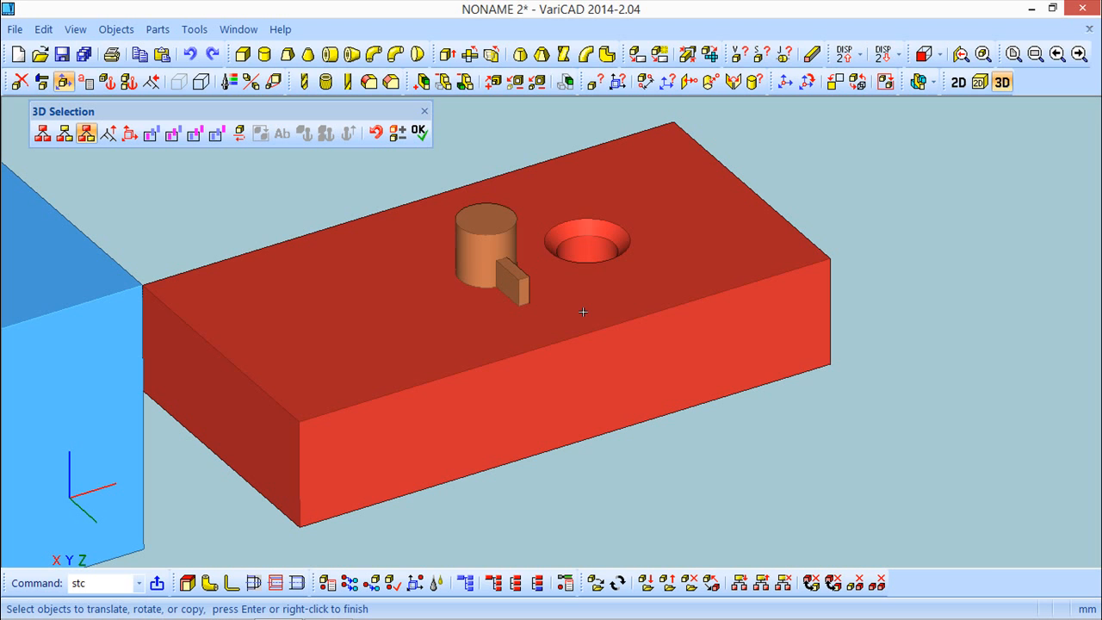
left_click(418, 132)
left_click_drag(497, 268, 392, 301)
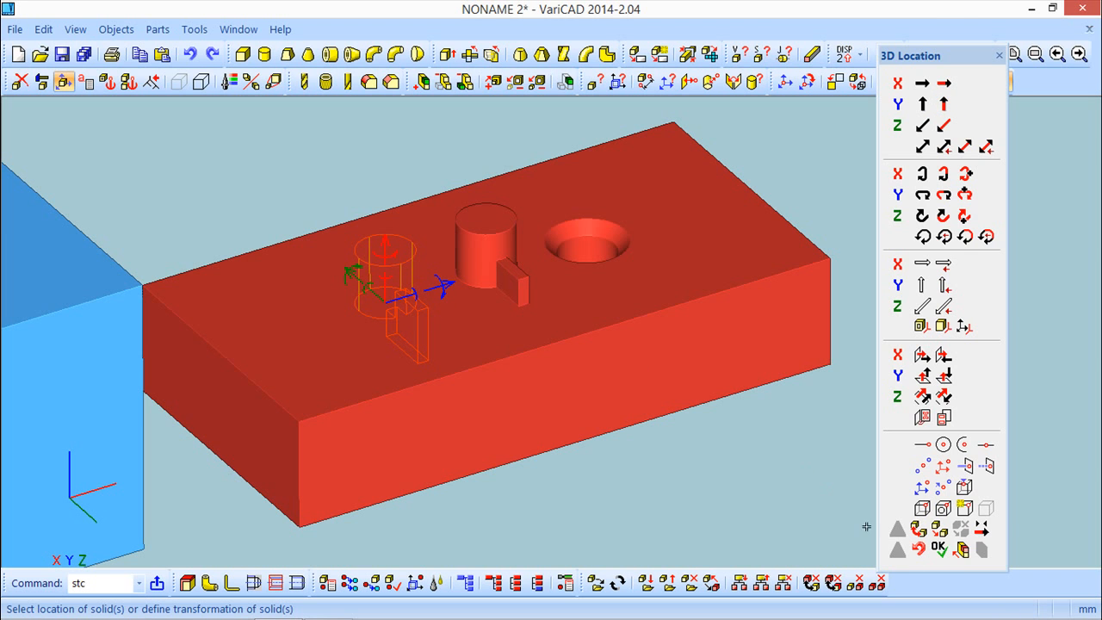
left_click(954, 553)
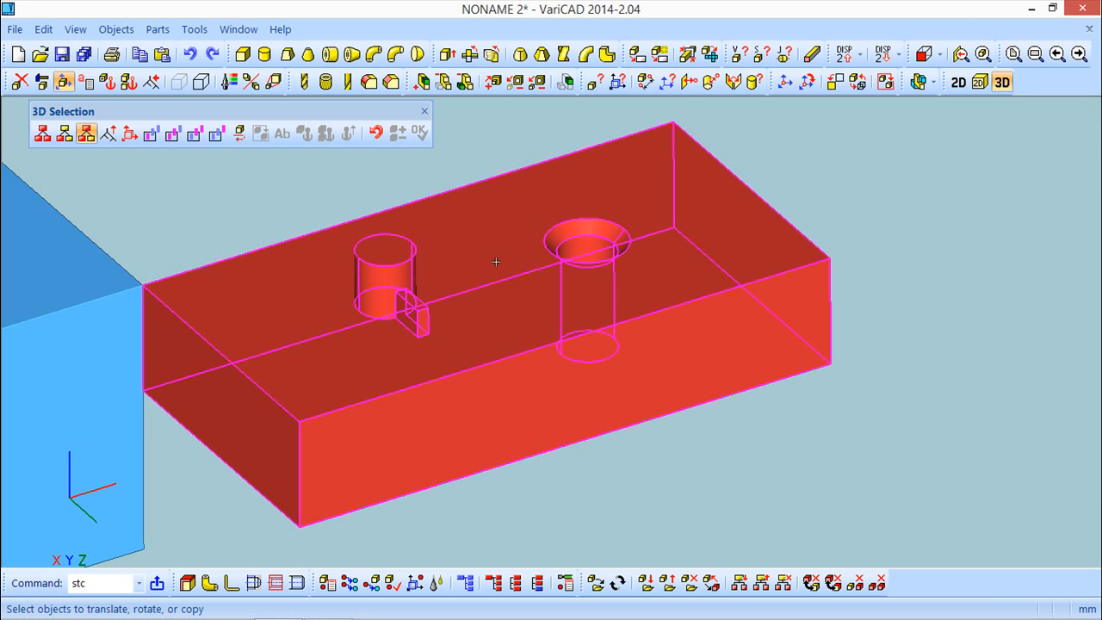
- Select the 10 mm hole through the red solid's Boolean tree scheme and move it along the block, away from the cylinder
left_click(93, 140)
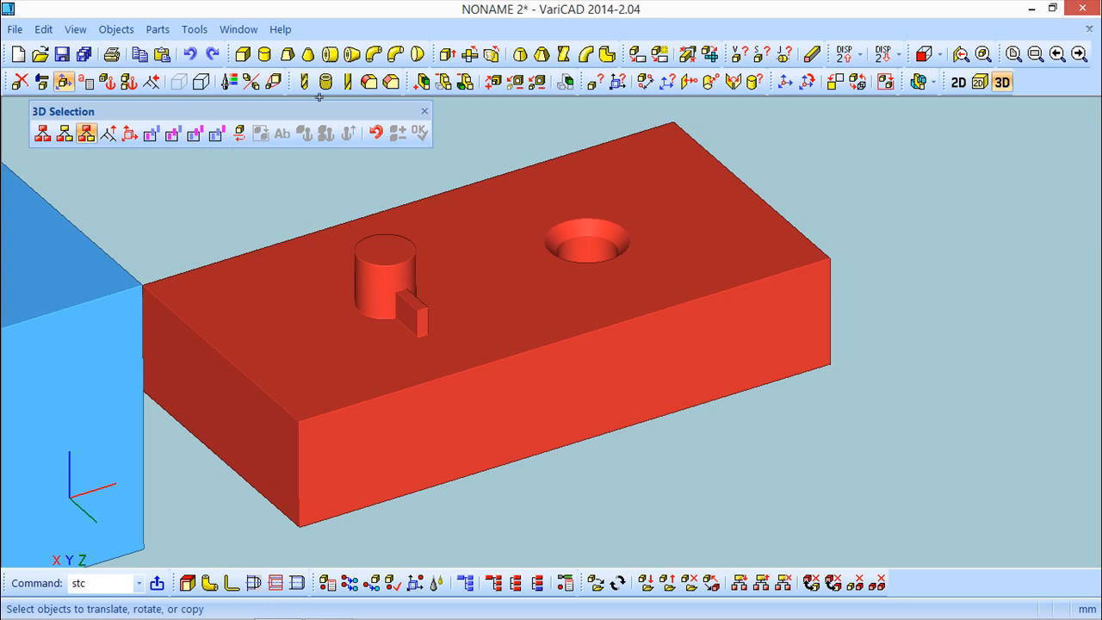
left_click_drag(313, 117, 353, 111)
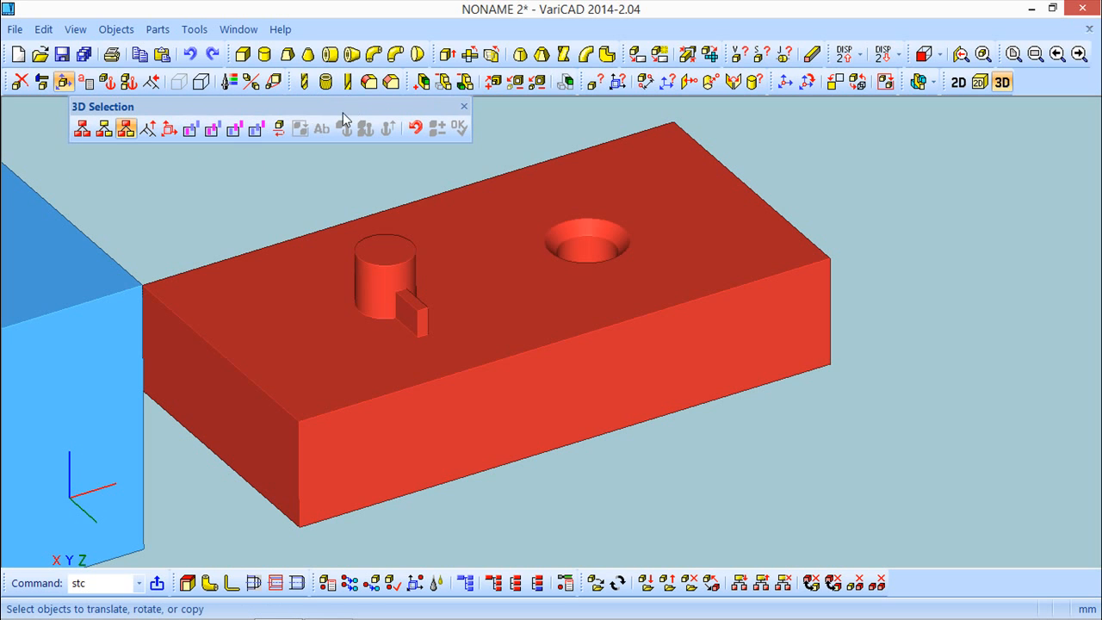
left_click(148, 129)
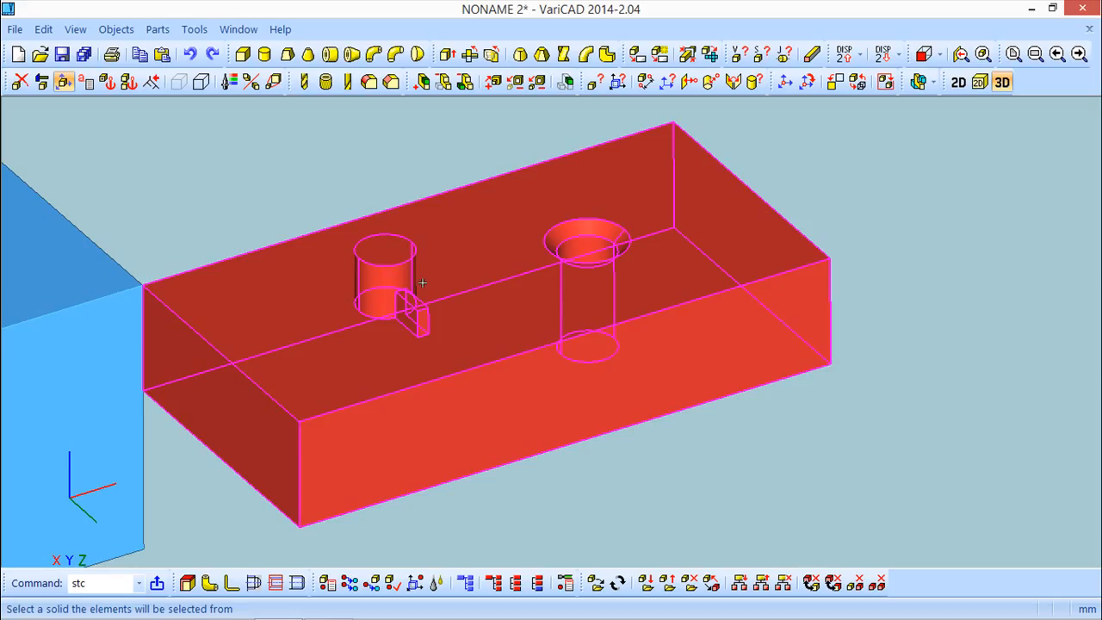
left_click(393, 272)
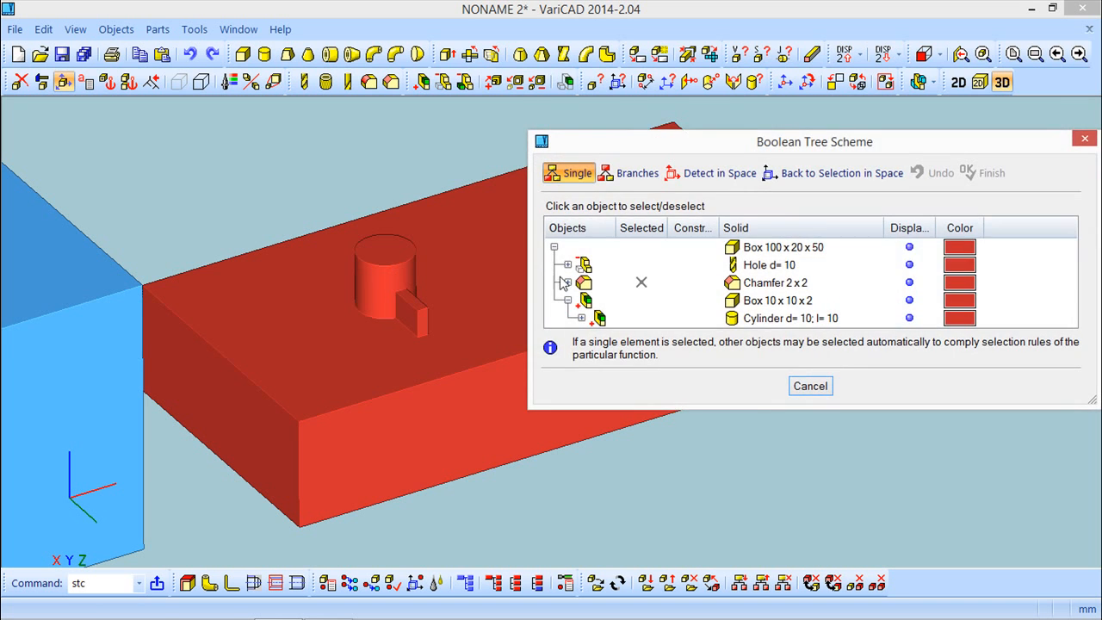
left_click_drag(768, 140, 667, 83)
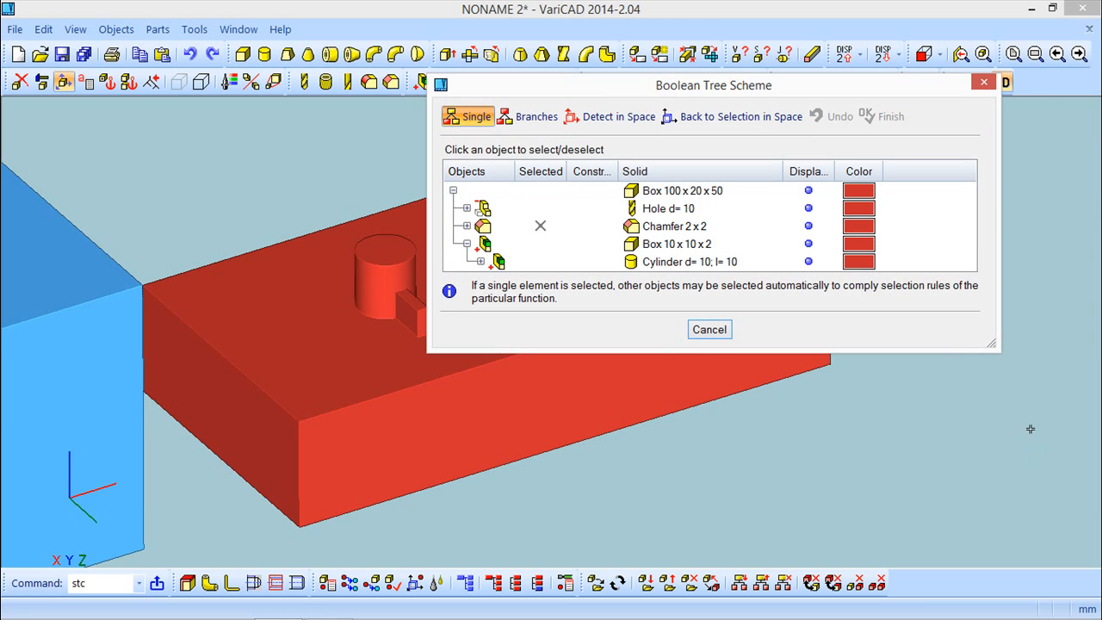
left_click_drag(1001, 349, 987, 517)
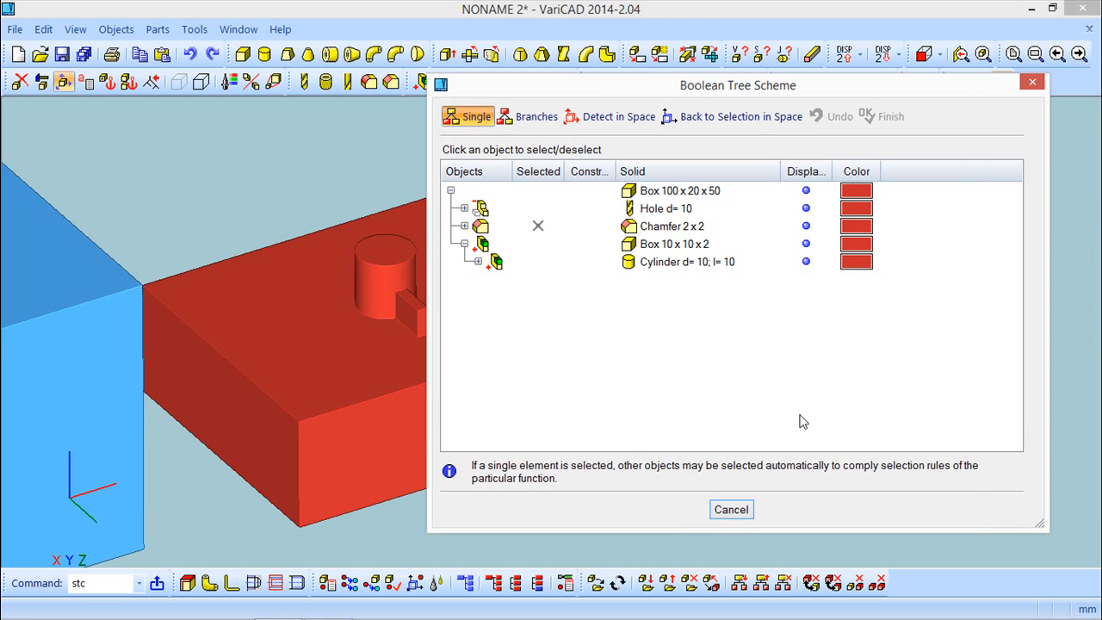
left_click_drag(698, 92, 718, 104)
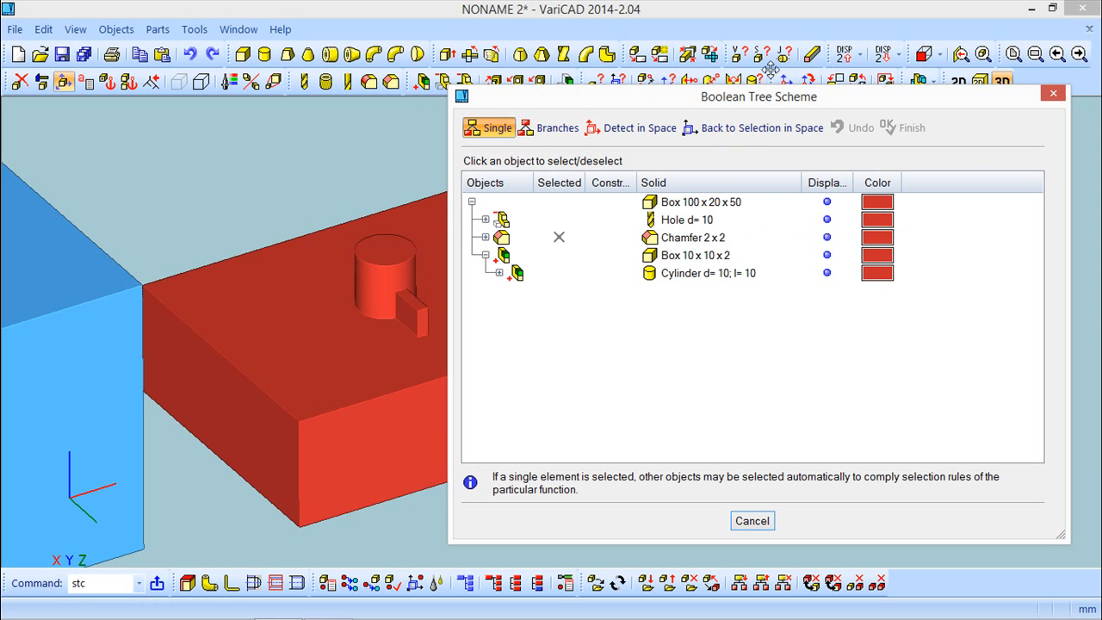
left_click_drag(776, 96, 778, 305)
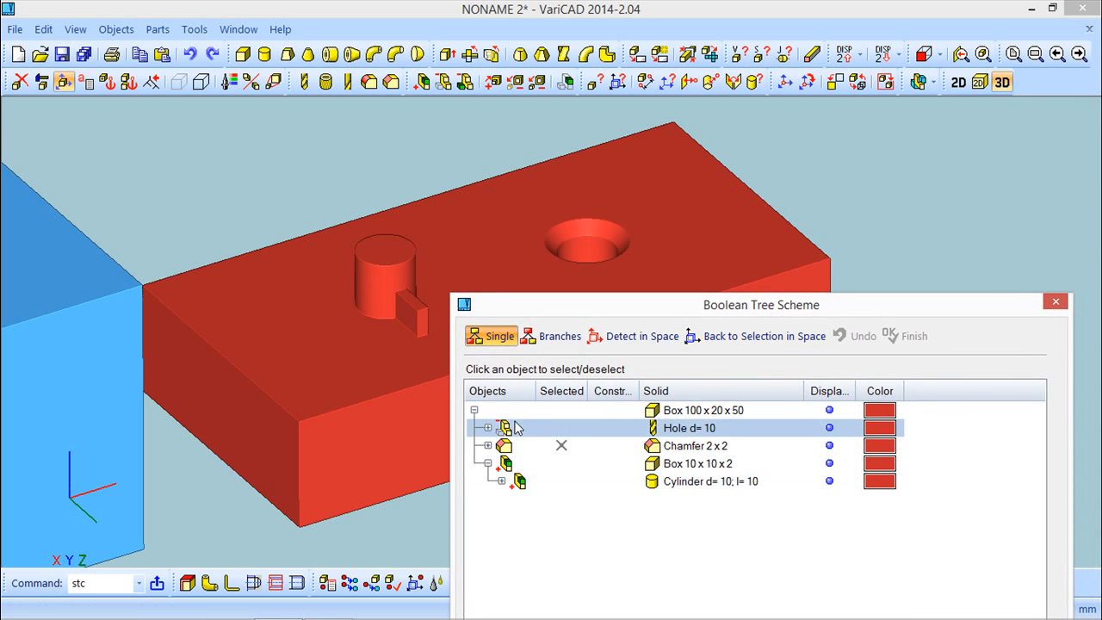
left_click(677, 429)
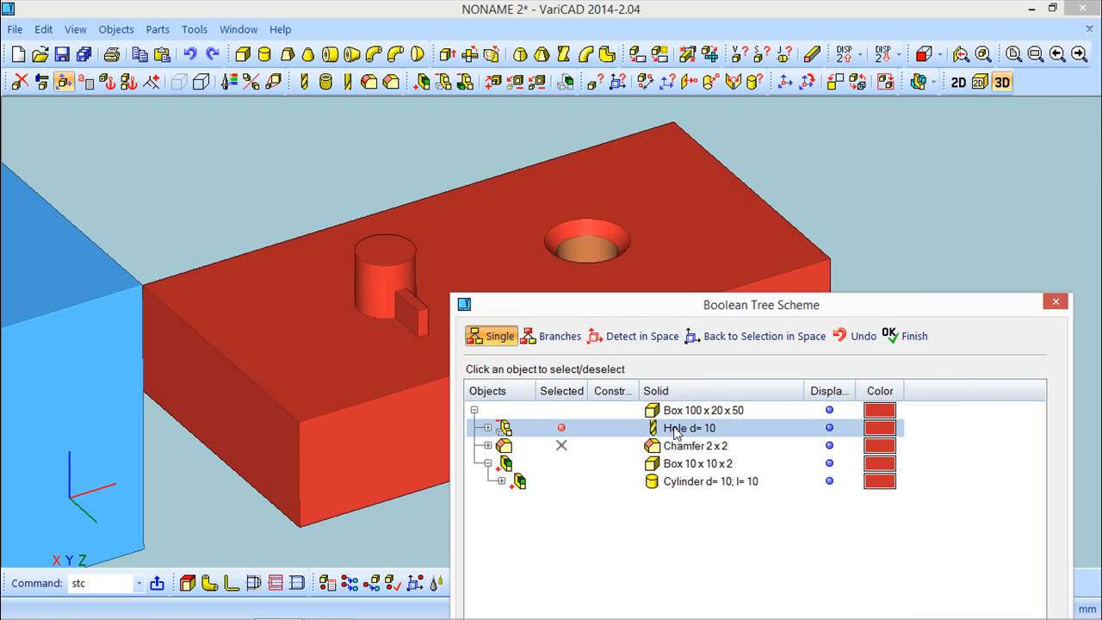
left_click(910, 336)
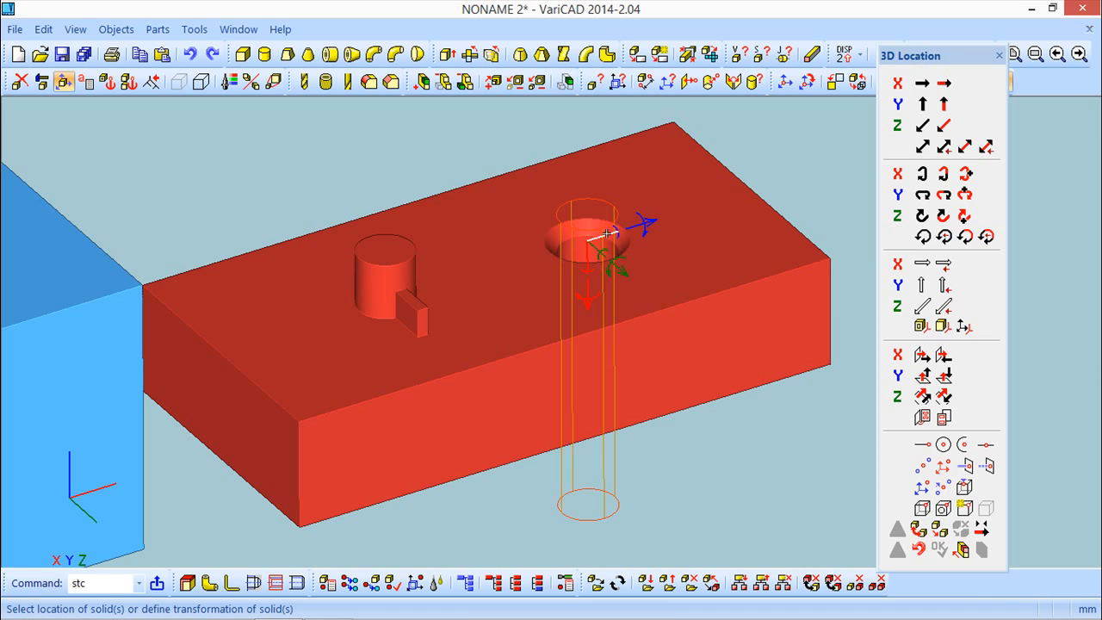
left_click_drag(607, 231, 678, 206)
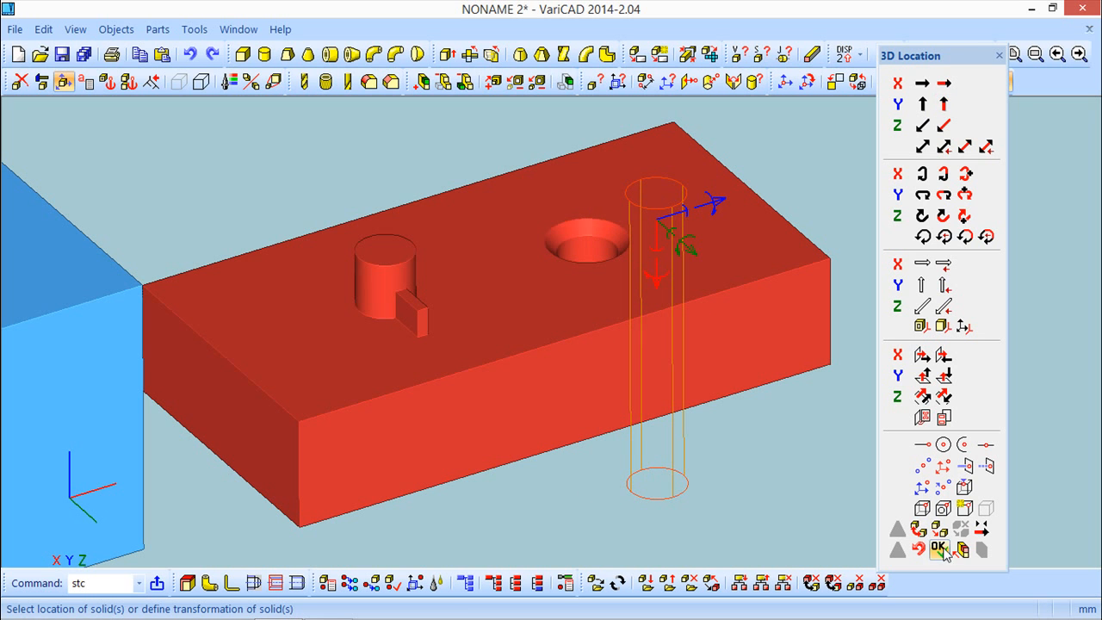
left_click(939, 548)
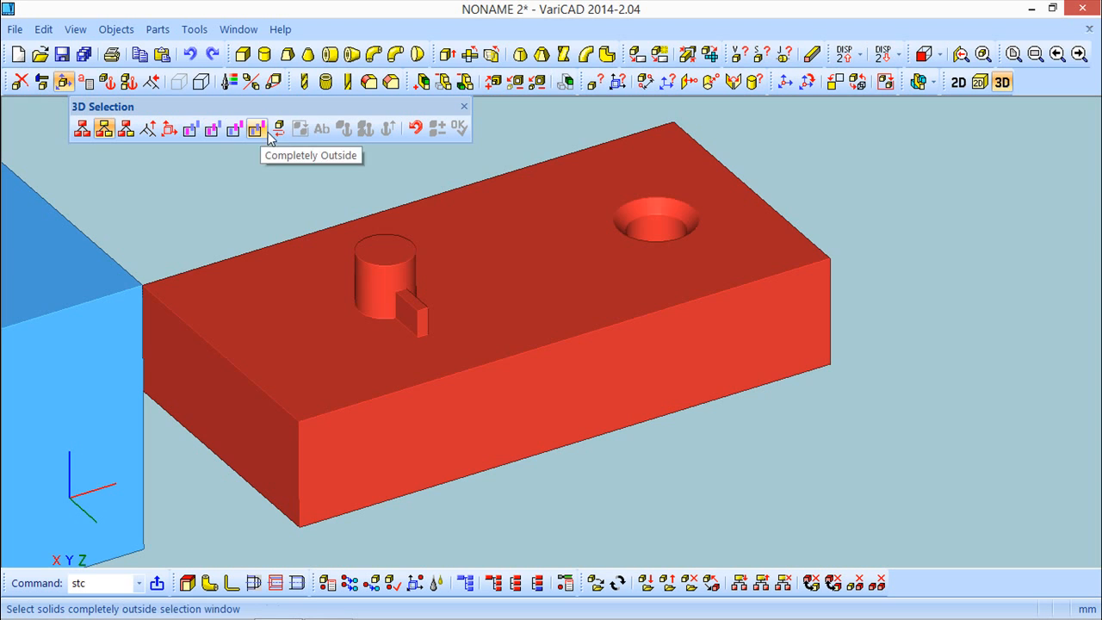
- Select the objects completely inside a window enclosing the blue cube and the cylinder with its small box, and leave without moving them
scroll(334, 226, "down", 3)
scroll(318, 198, "down", 1)
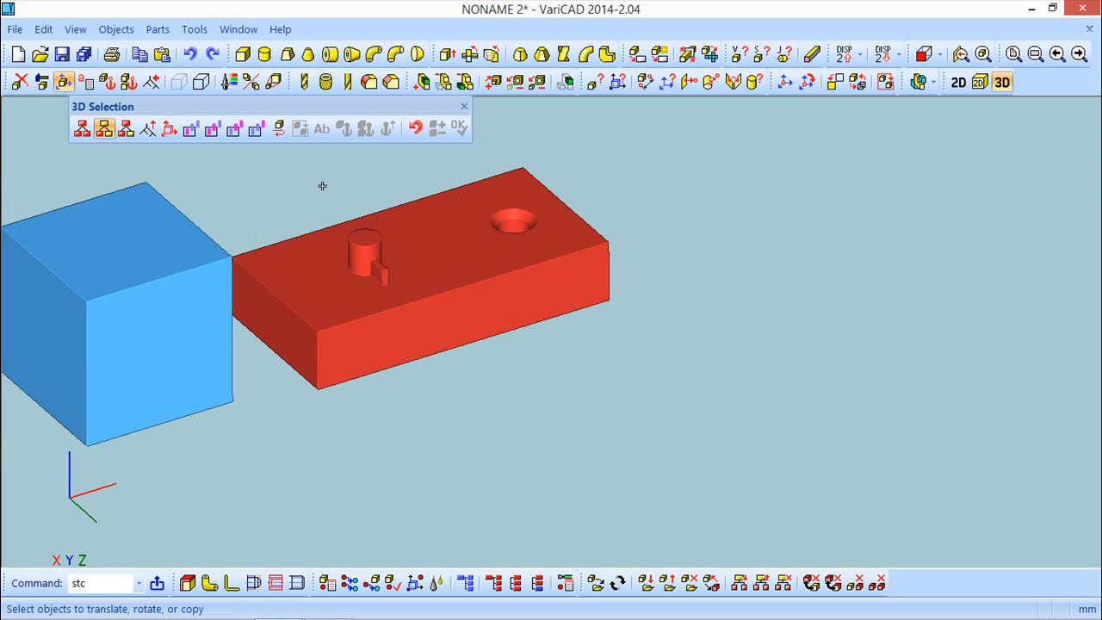
middle_click_drag(303, 175, 488, 217)
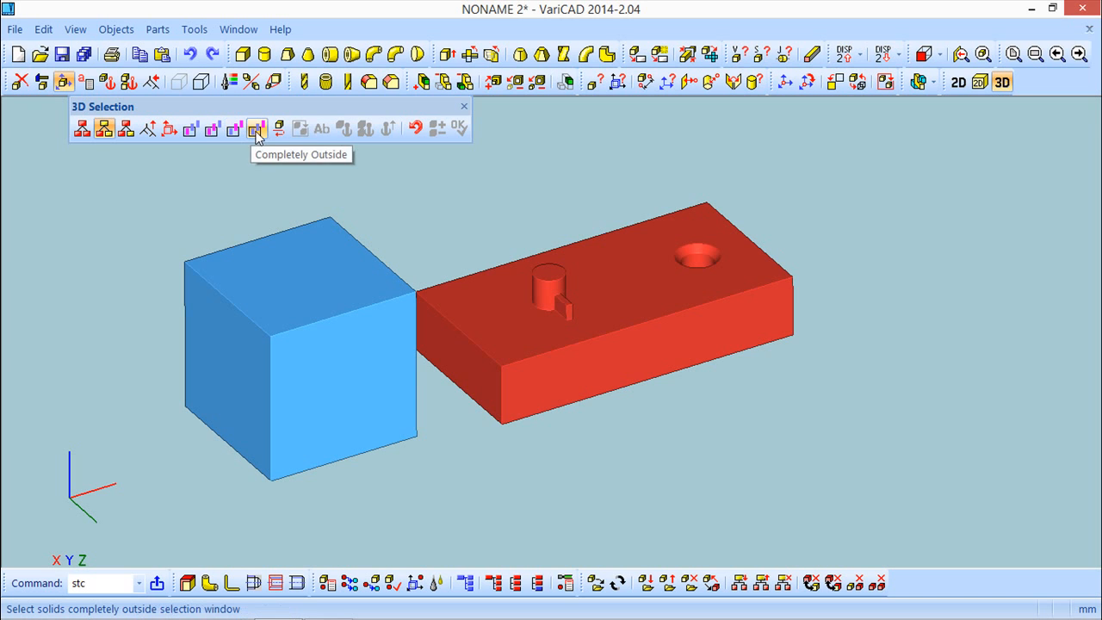
left_click(192, 129)
left_click(120, 166)
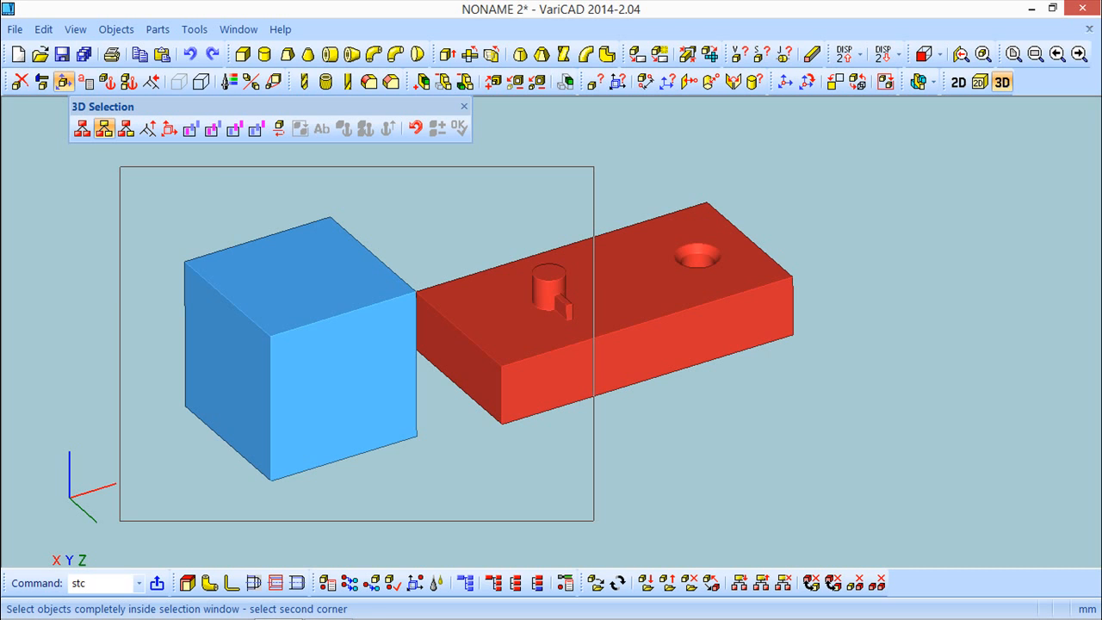
left_click(594, 520)
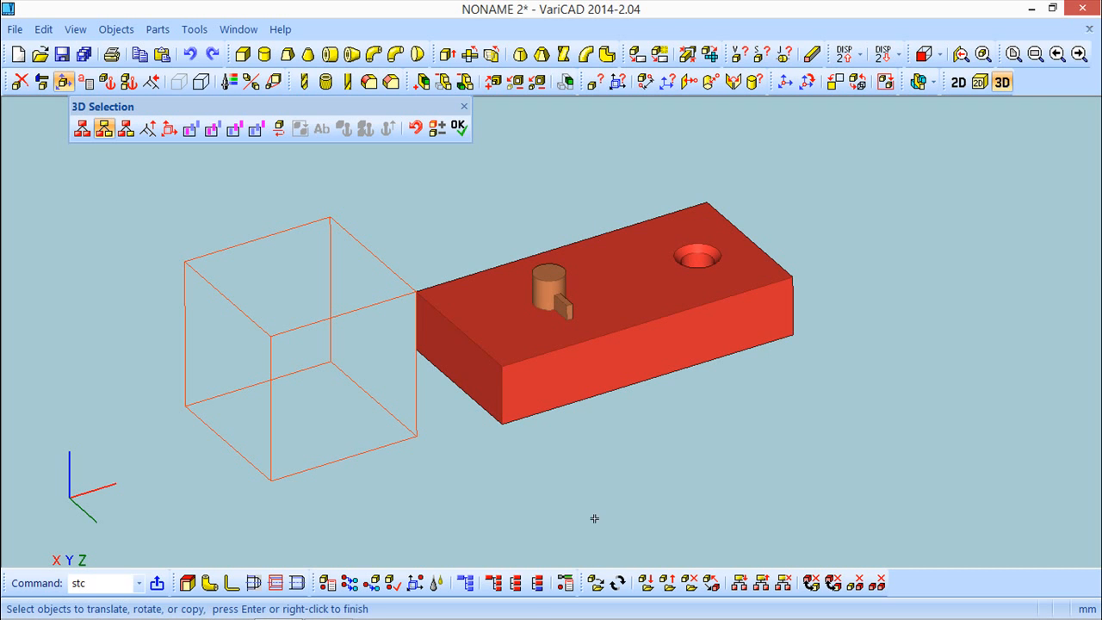
left_click(464, 107)
- Reselect the previously selected object for transformation, undo that selection and leave the command
left_click(64, 82)
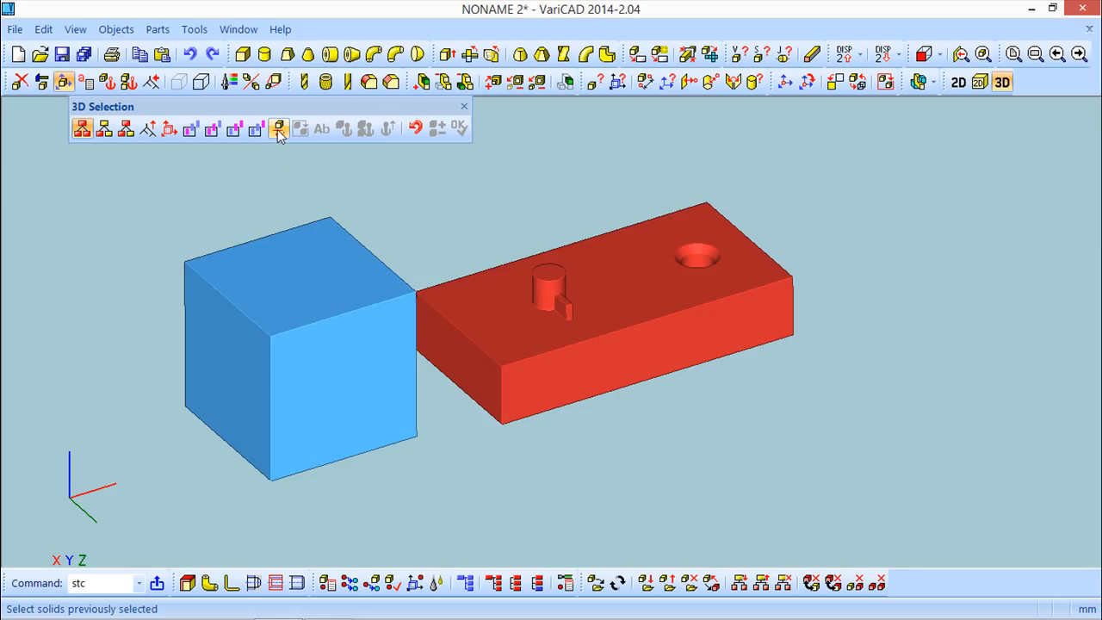
left_click(278, 129)
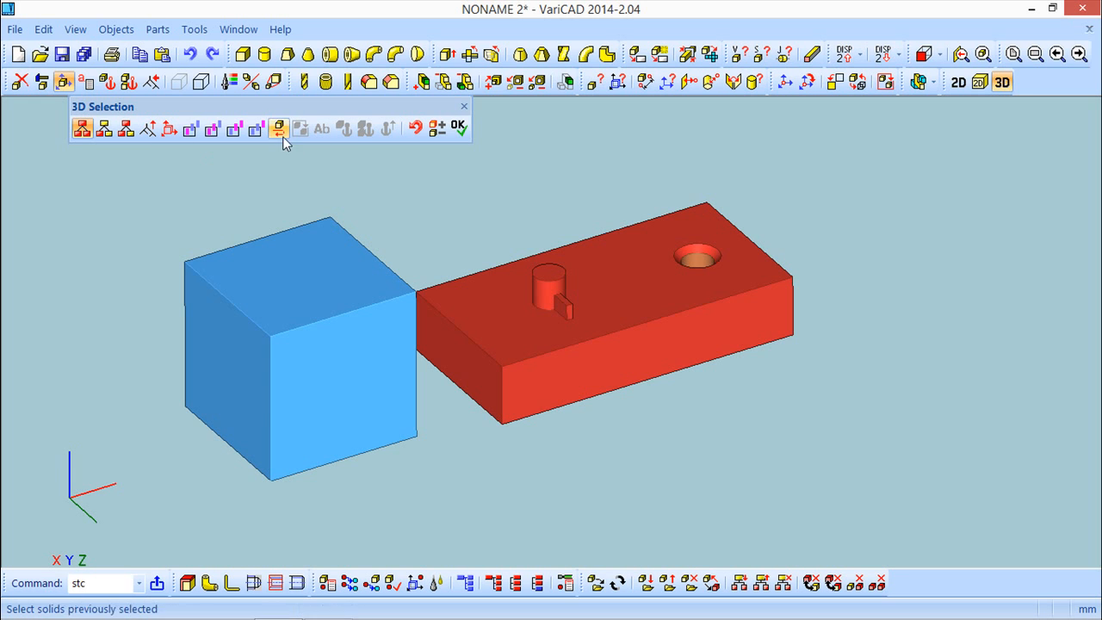
left_click(311, 250)
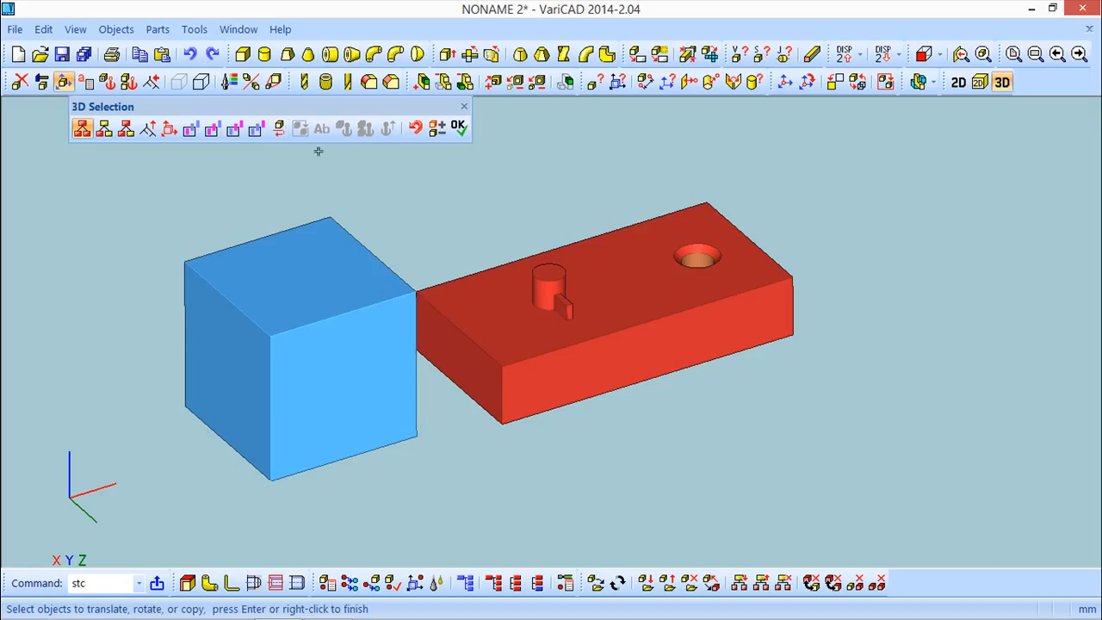
left_click(278, 128)
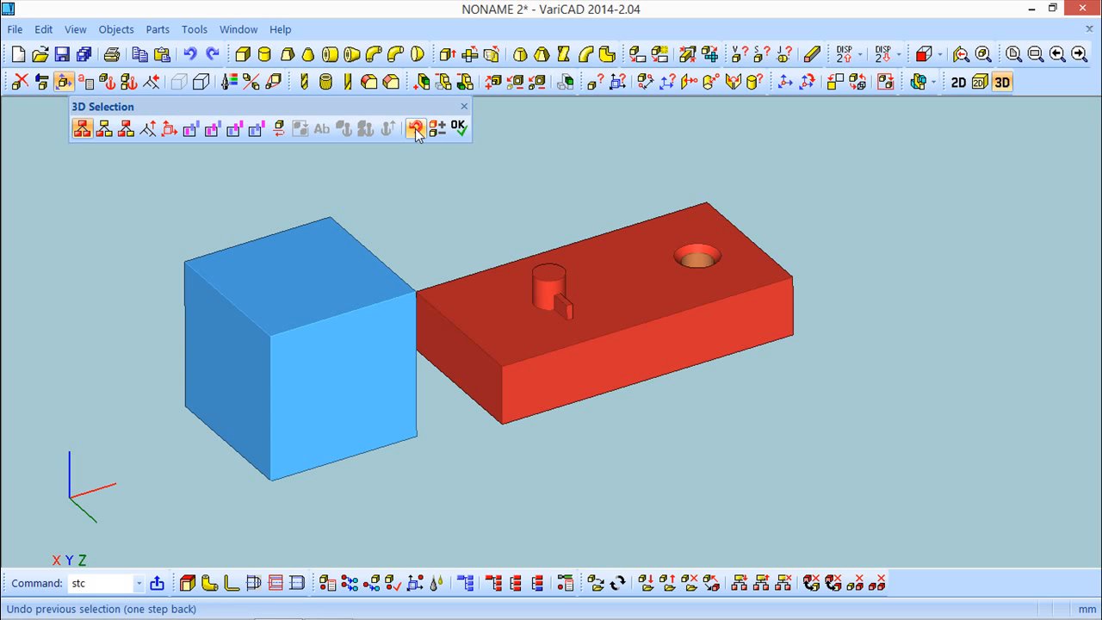
left_click(418, 131)
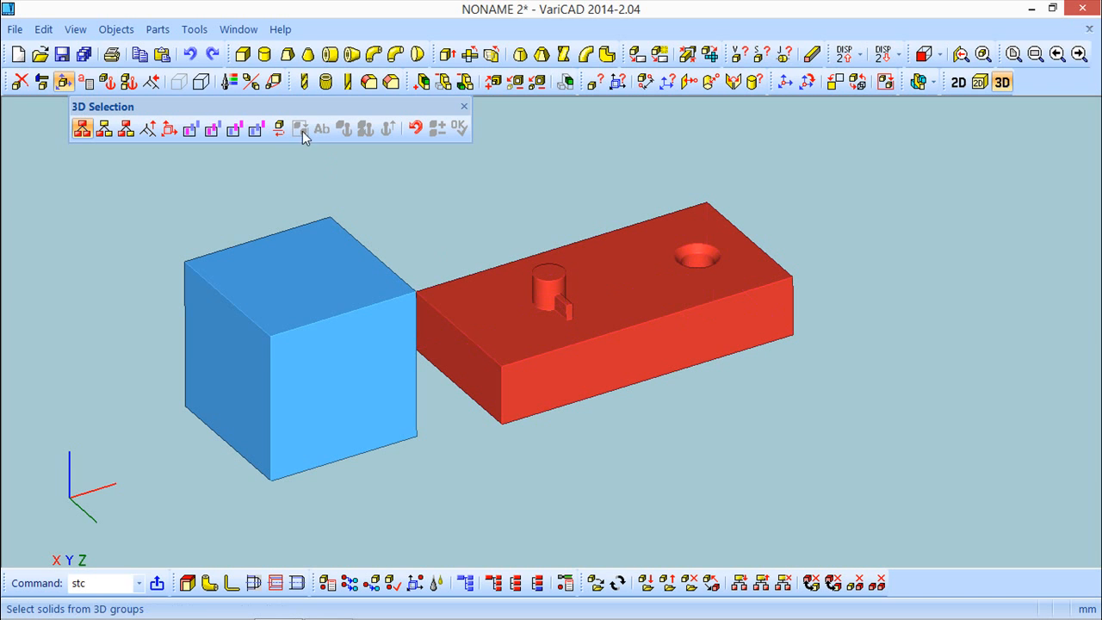
key("Escape")
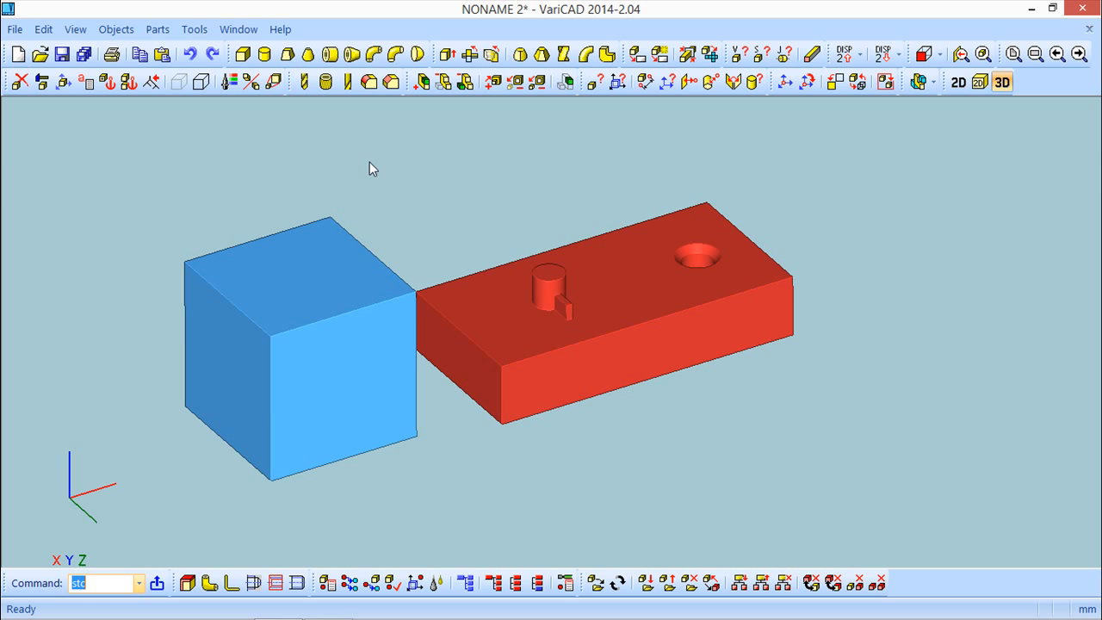
- Define the blue cube's name attribute as "solid 1"
left_click(328, 587)
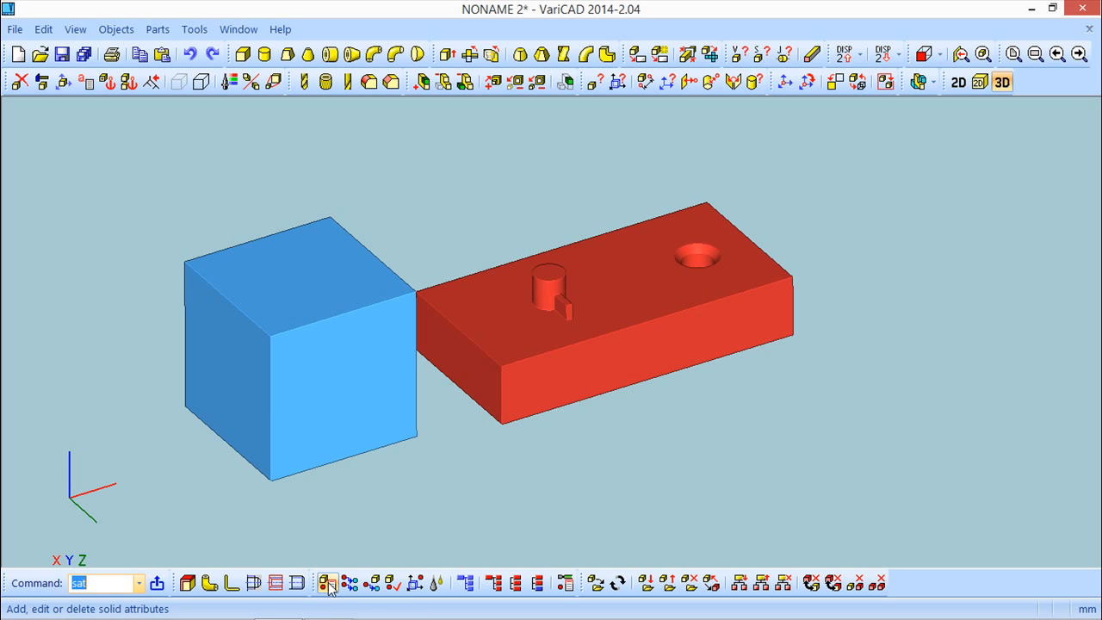
left_click(300, 263)
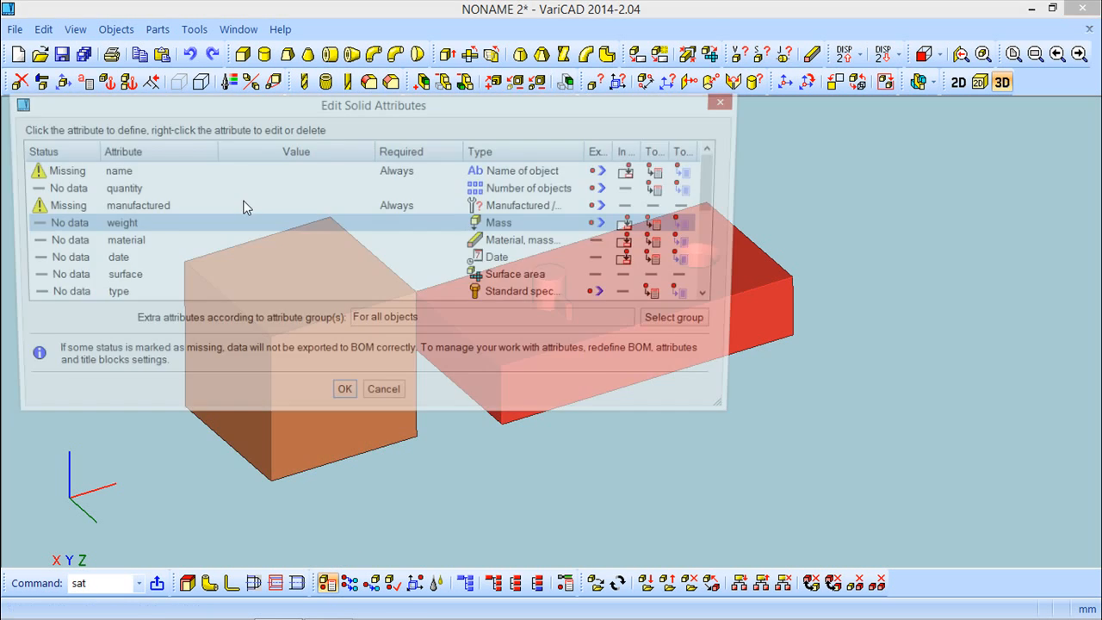
left_click(128, 170)
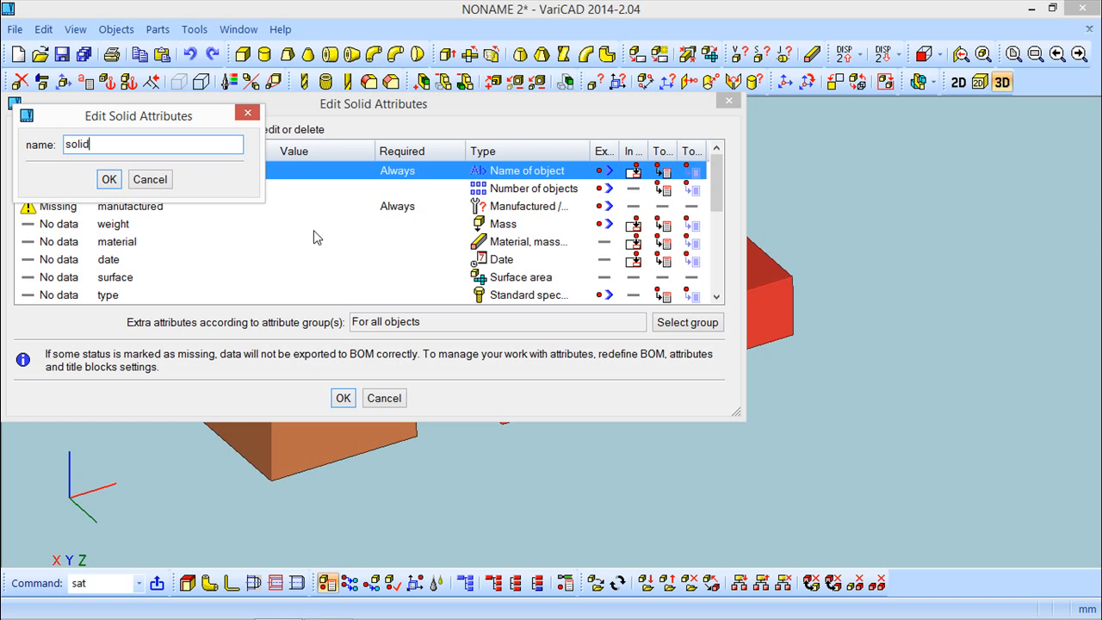
type("solid 1")
key("Return")
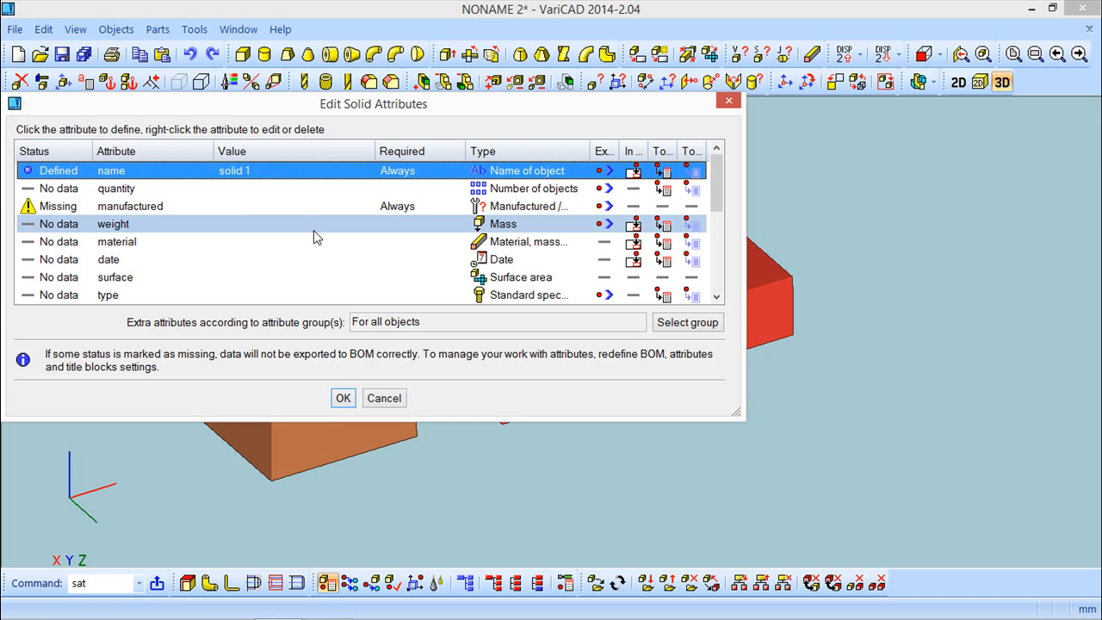
left_click(342, 399)
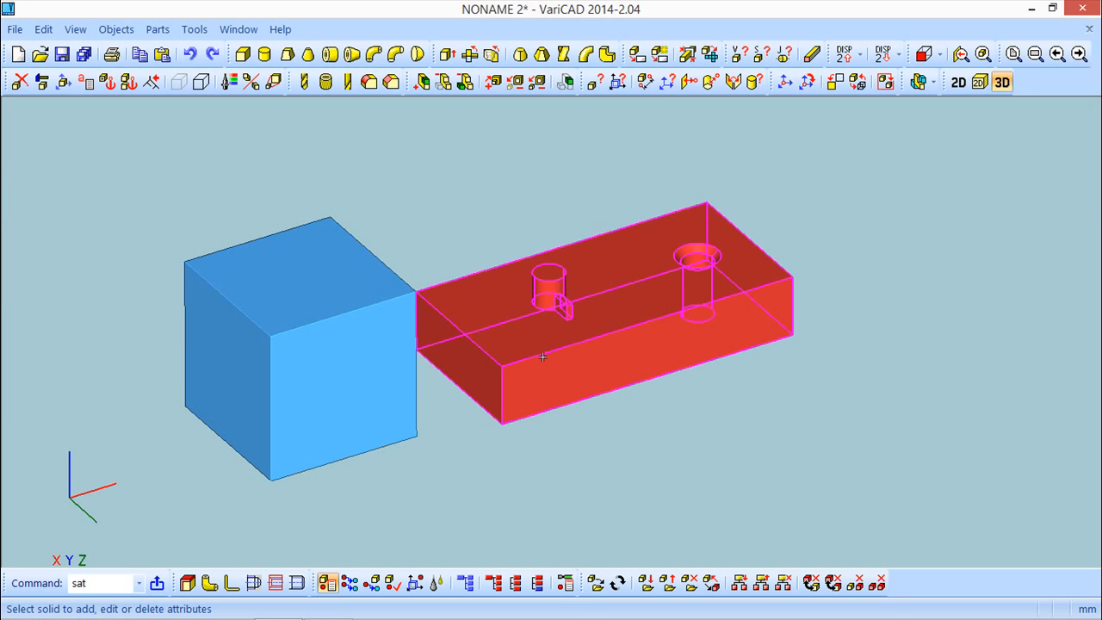
- Define the red solid's name attribute as "solid 2"
left_click(545, 360)
left_click(118, 171)
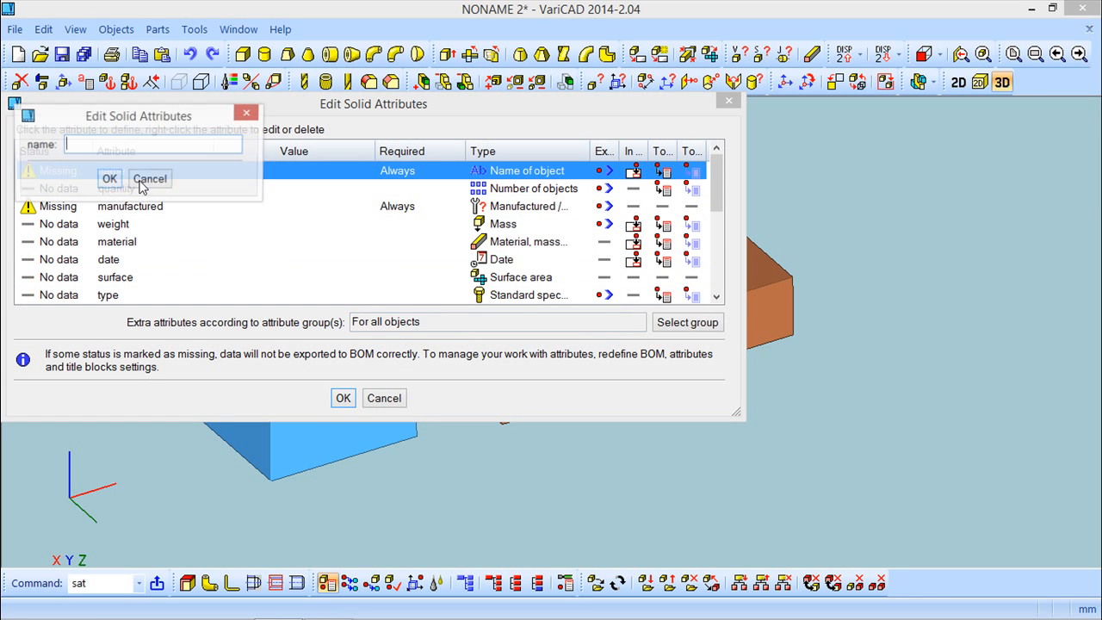
type("solid ")
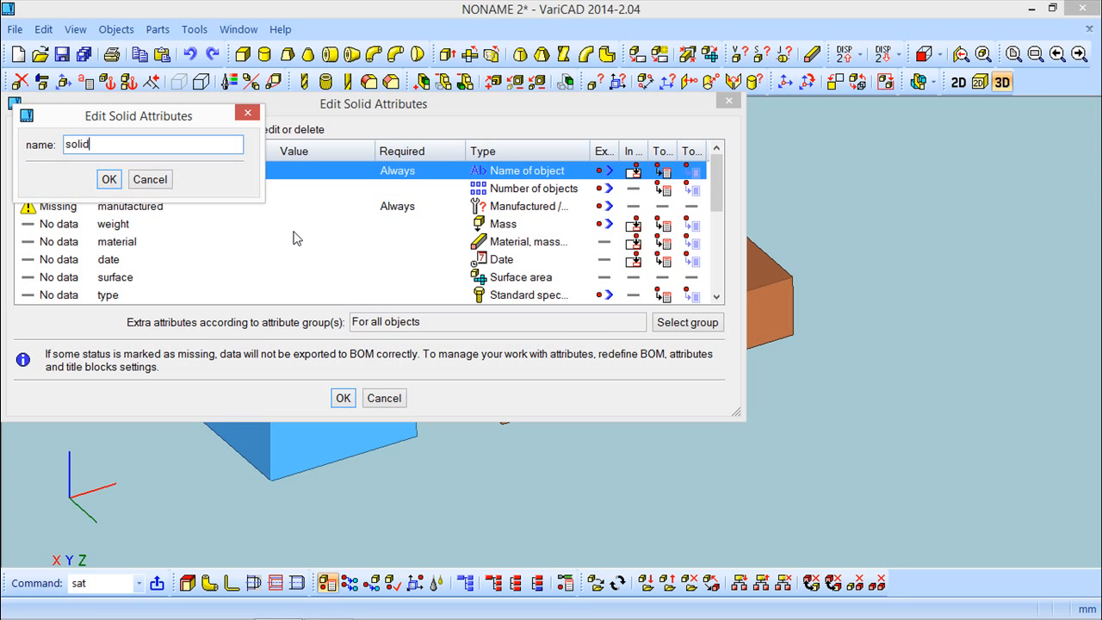
type("2")
key("Return")
left_click(343, 398)
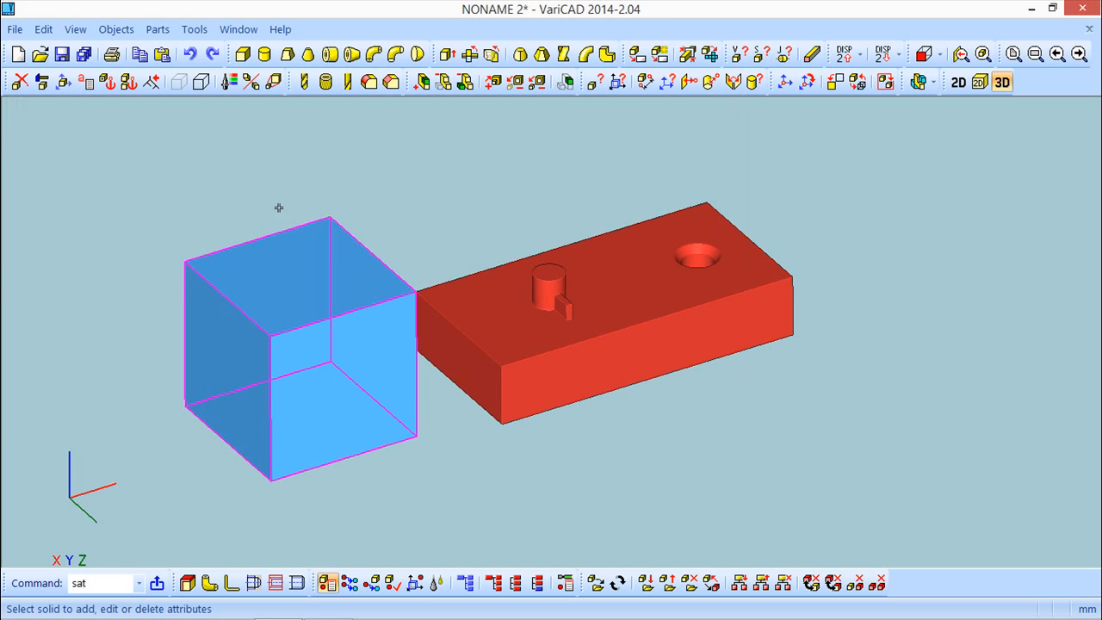
- Start transforming solids and select the object whose name attribute is "solid 2"
left_click(63, 82)
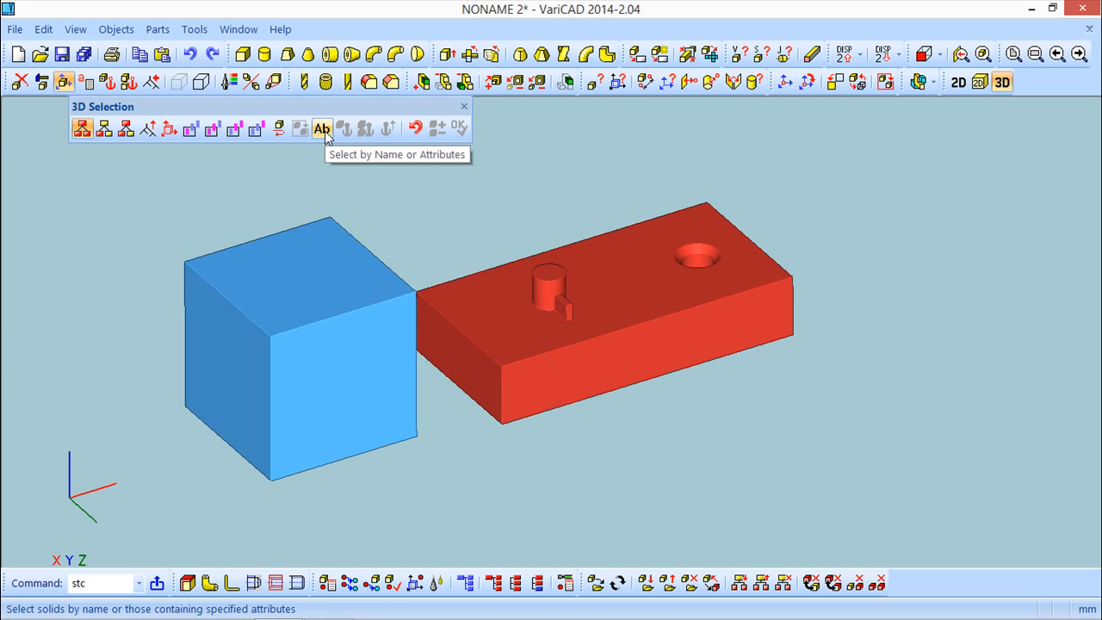
left_click(323, 130)
double_click(150, 87)
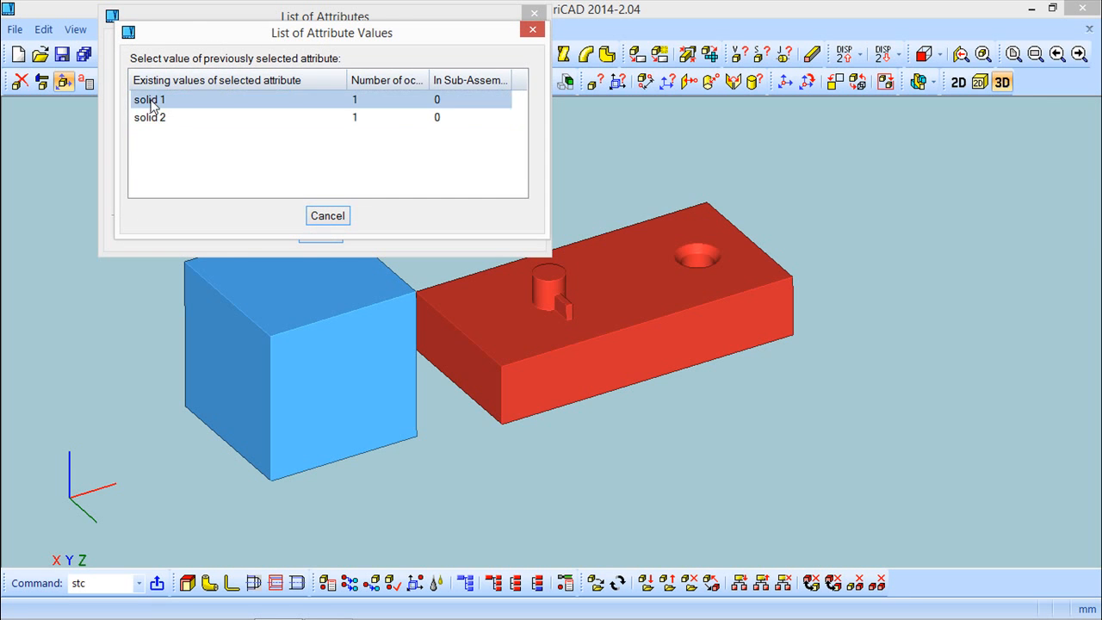
double_click(152, 117)
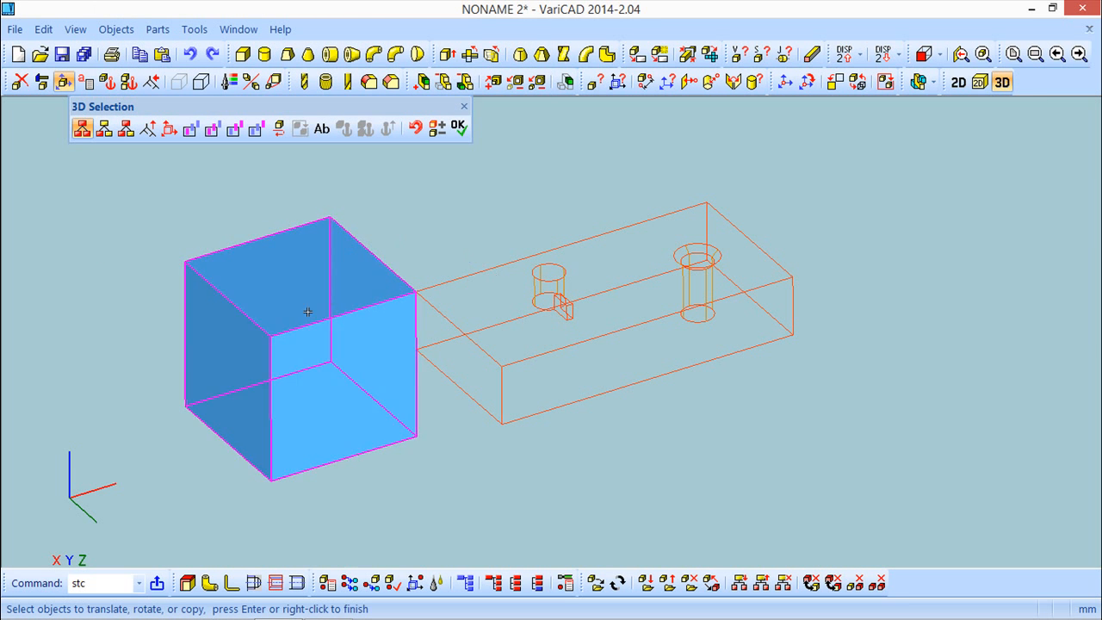
- Add the blue cube to the selection, deselect the red solid with Select/Deselect, and leave without transforming anything
left_click(269, 335)
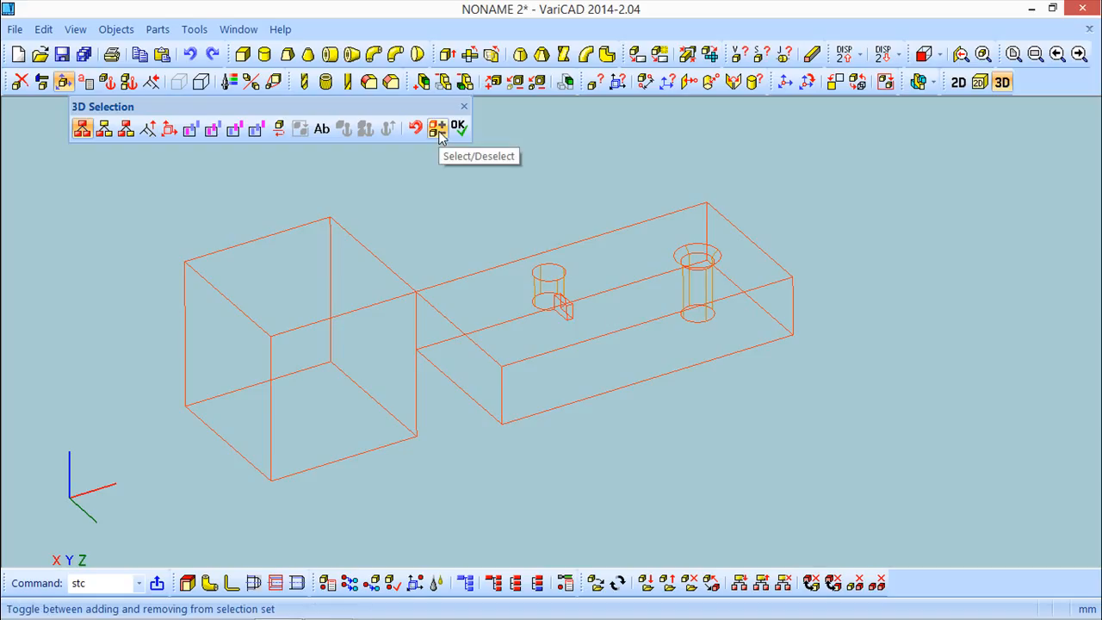
left_click(439, 131)
left_click(501, 266)
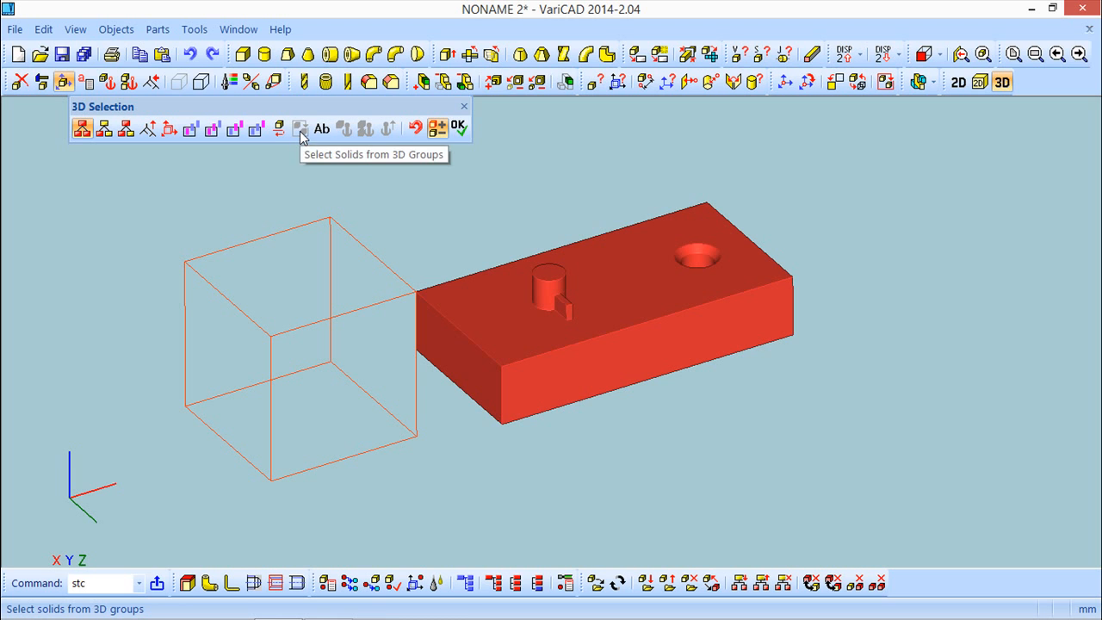
left_click(464, 106)
- Create a new 3D group named "g1" in the 3D groups management
left_click(195, 29)
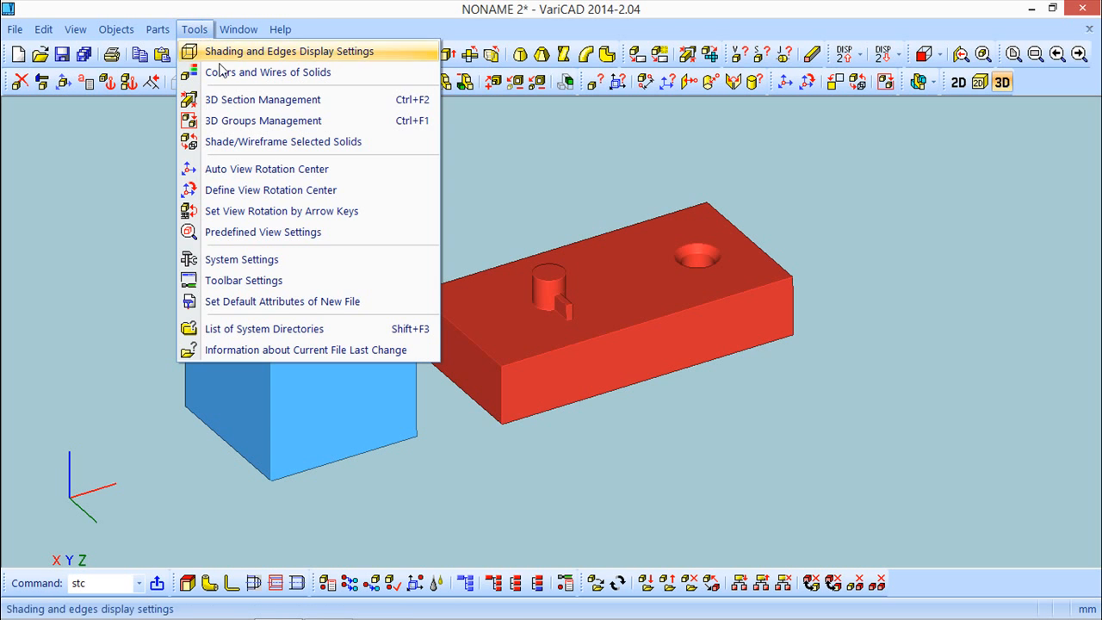
left_click(236, 125)
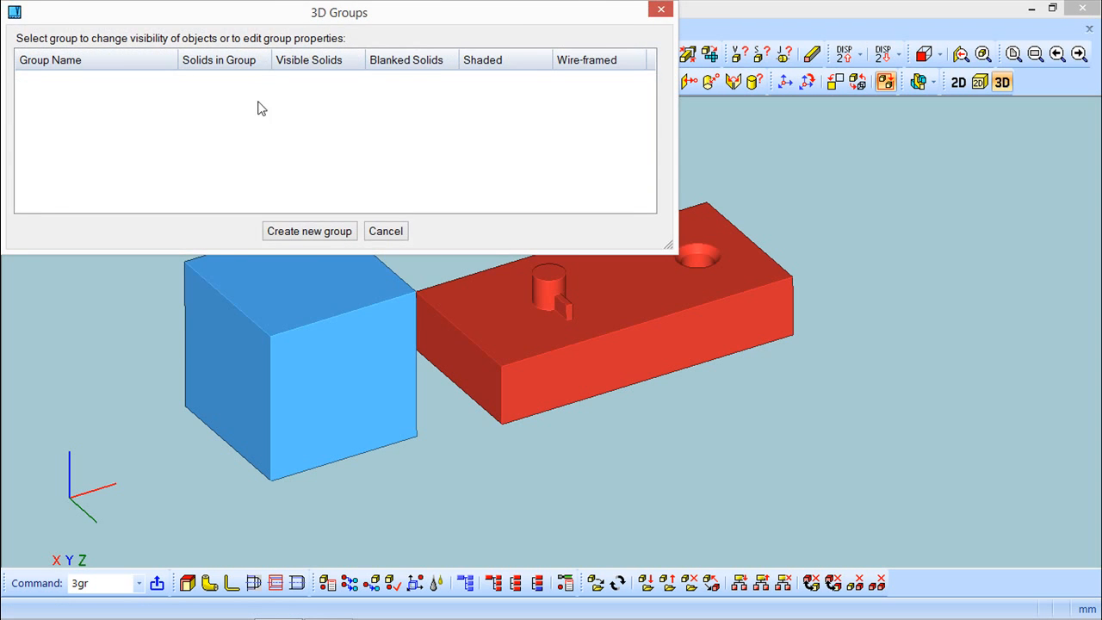
left_click_drag(342, 18, 348, 106)
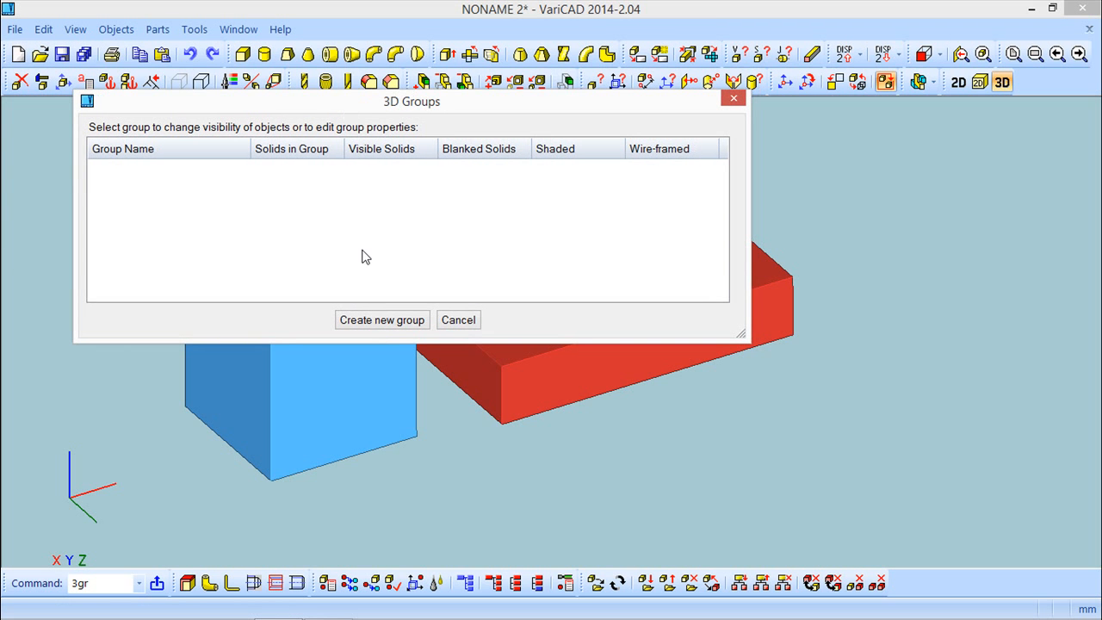
left_click(369, 322)
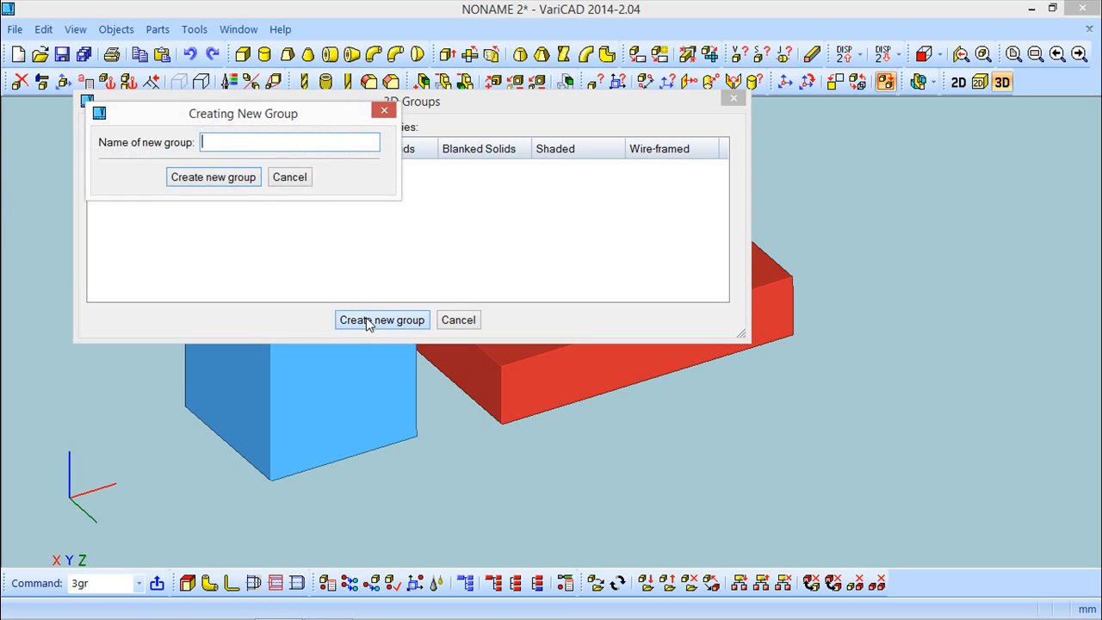
type("g1")
key("Return")
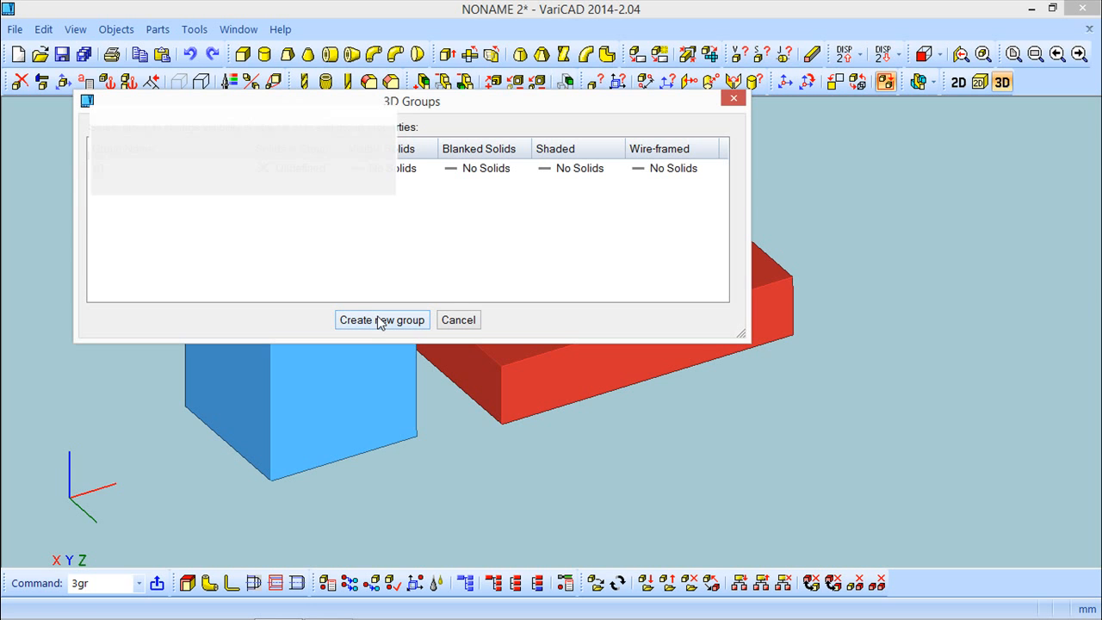
- Add the blue cube to the 3D group g1 and close the group management
left_click(406, 168)
right_click(407, 170)
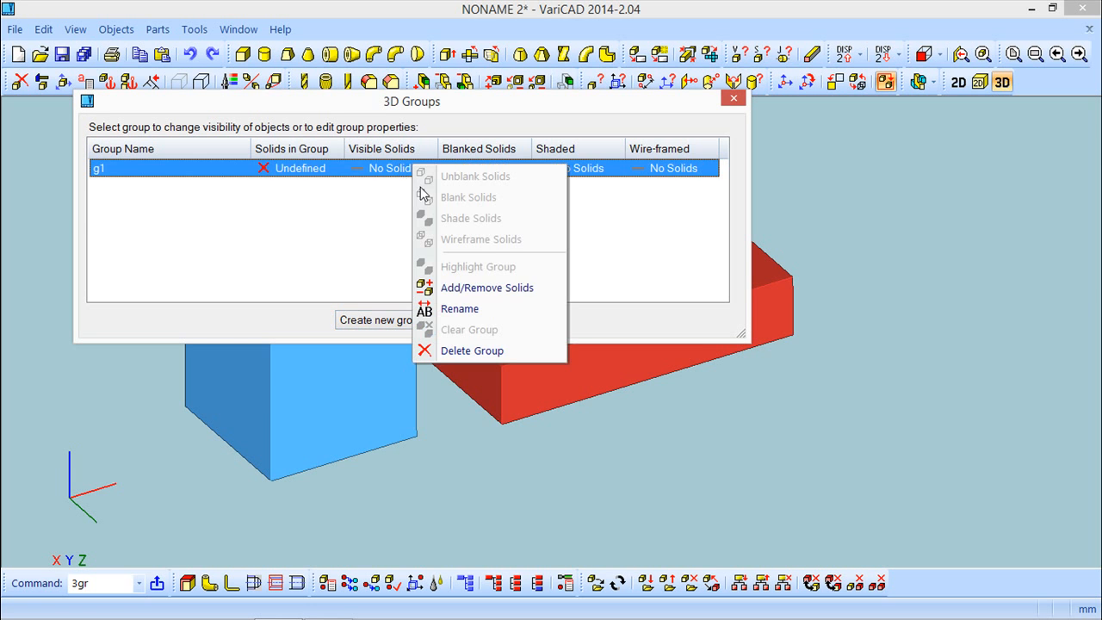
left_click(455, 287)
left_click(341, 382)
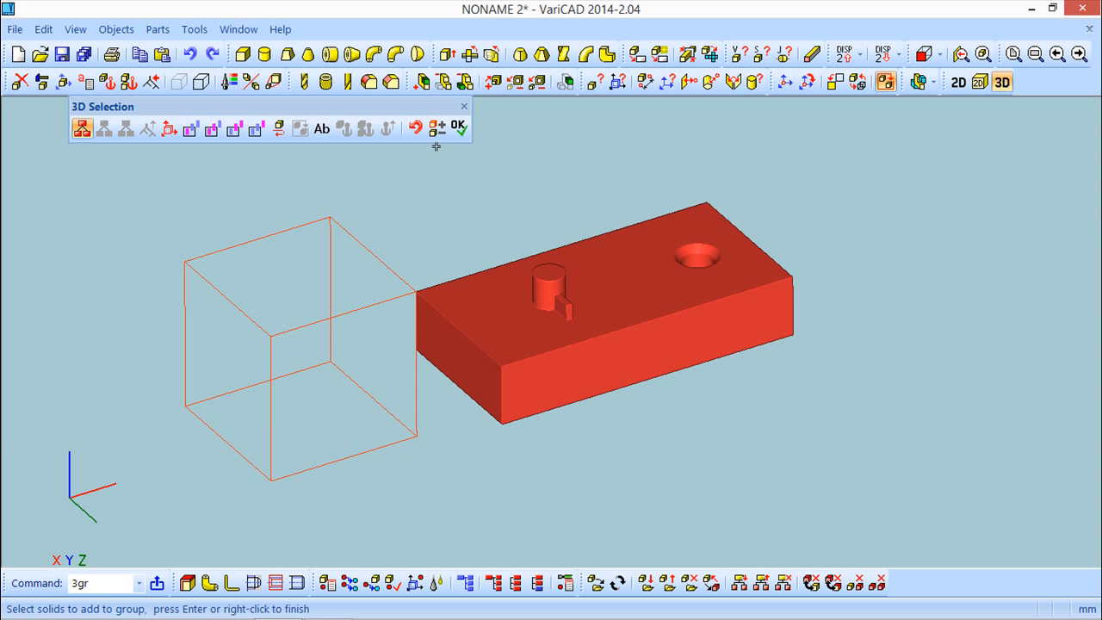
left_click(459, 127)
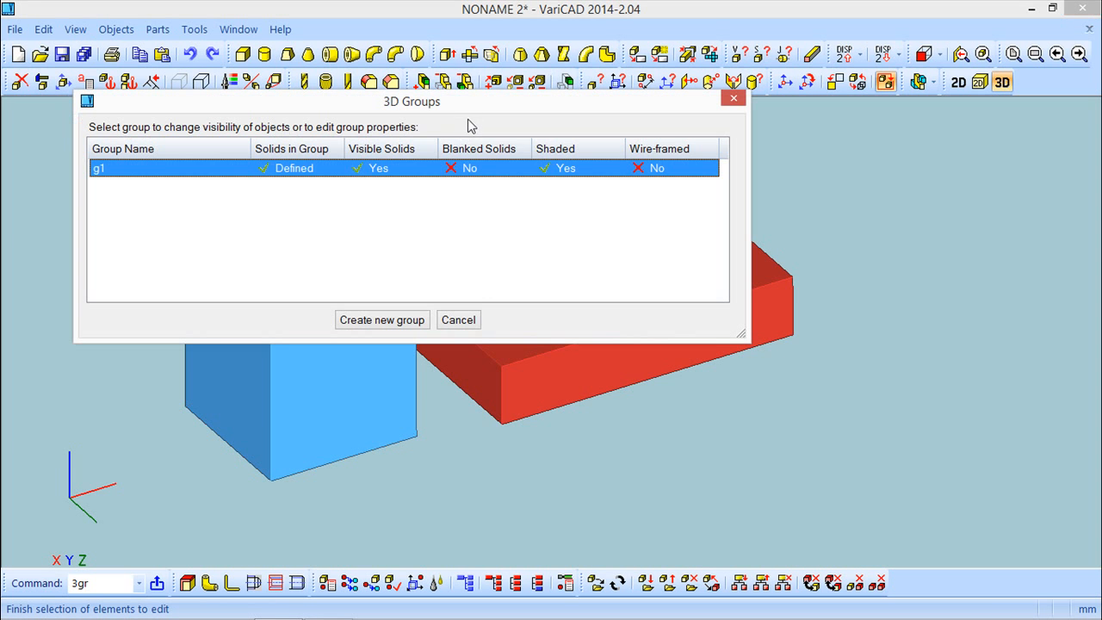
left_click(733, 98)
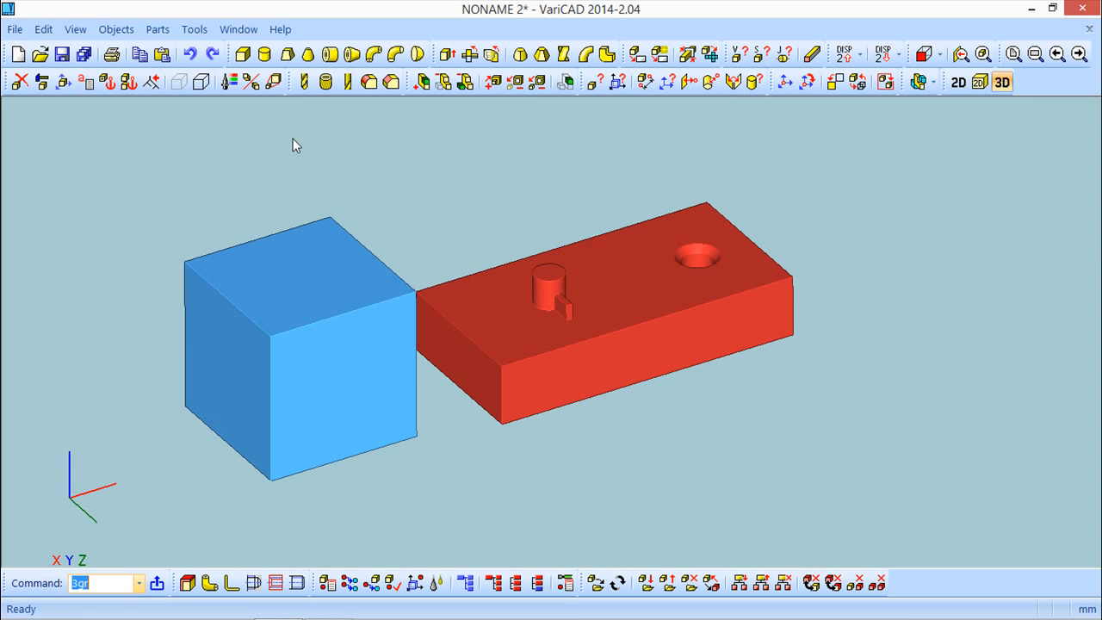
- Select the solids of 3D group g1 for transformation and leave without moving them
left_click(63, 81)
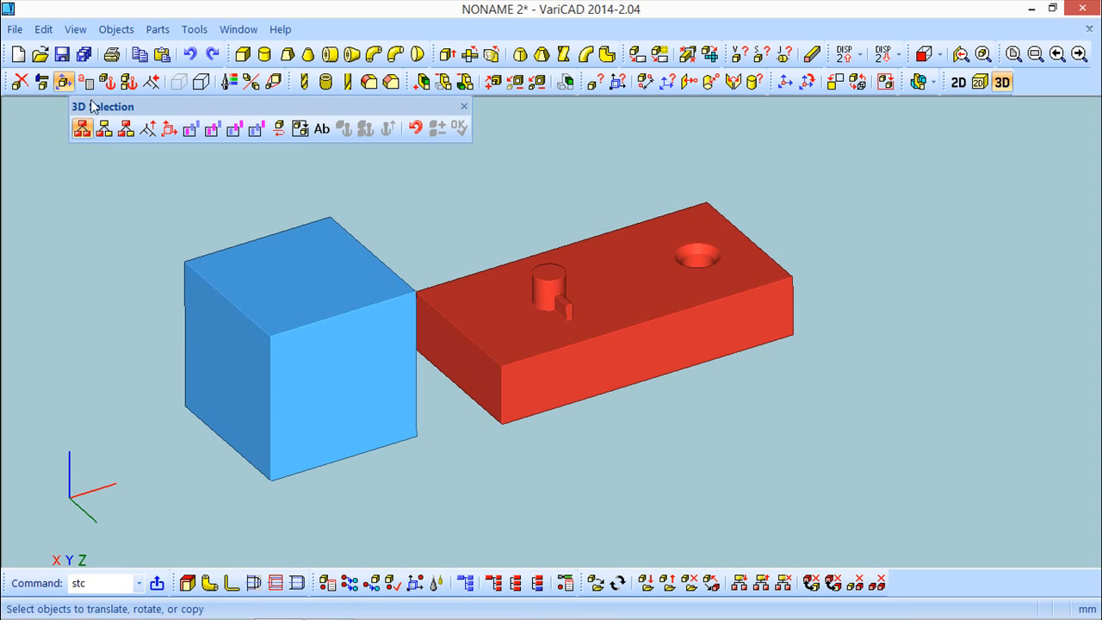
left_click(299, 129)
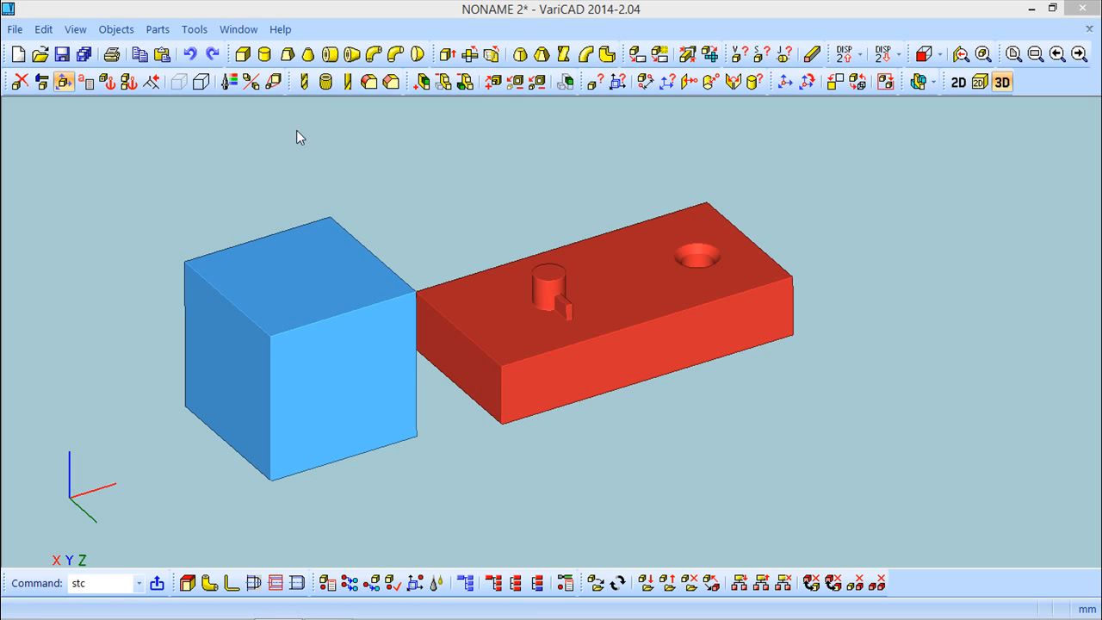
left_click(156, 128)
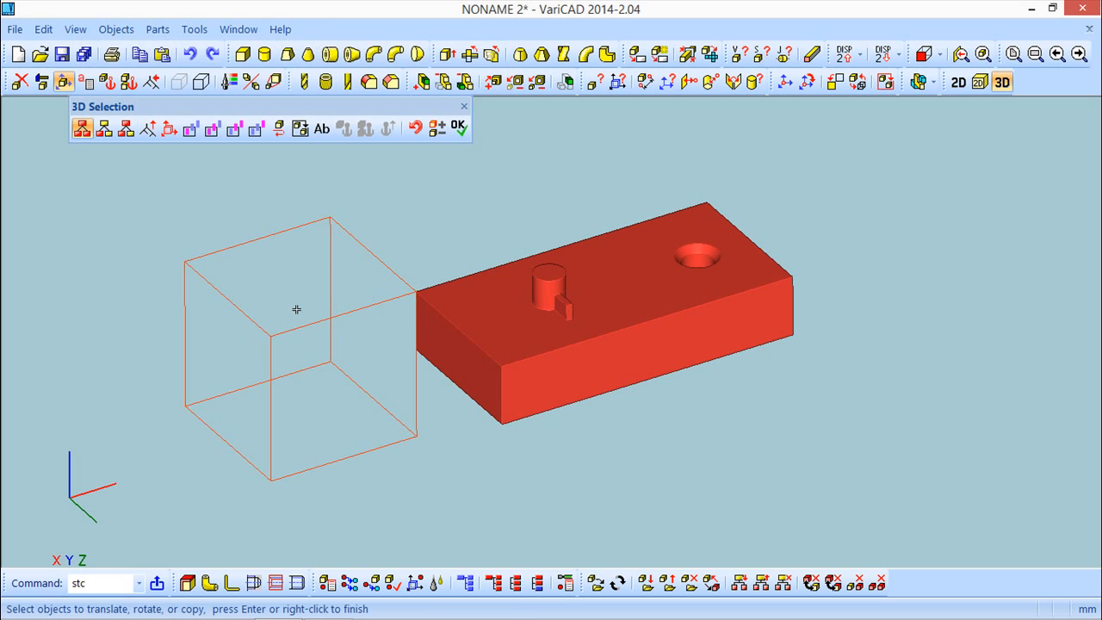
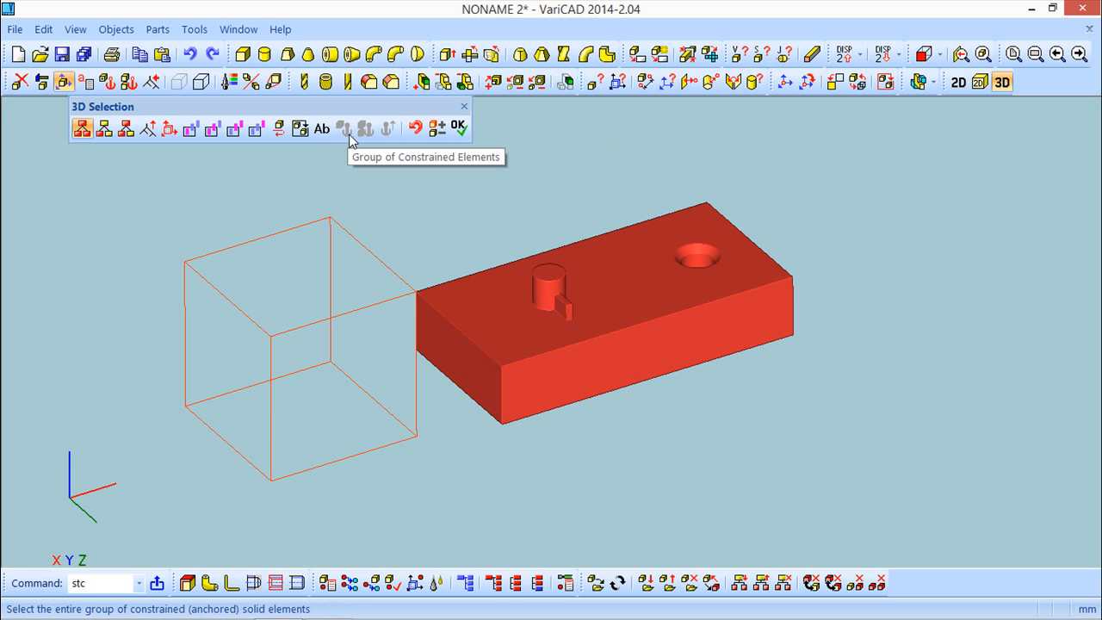
left_click(464, 107)
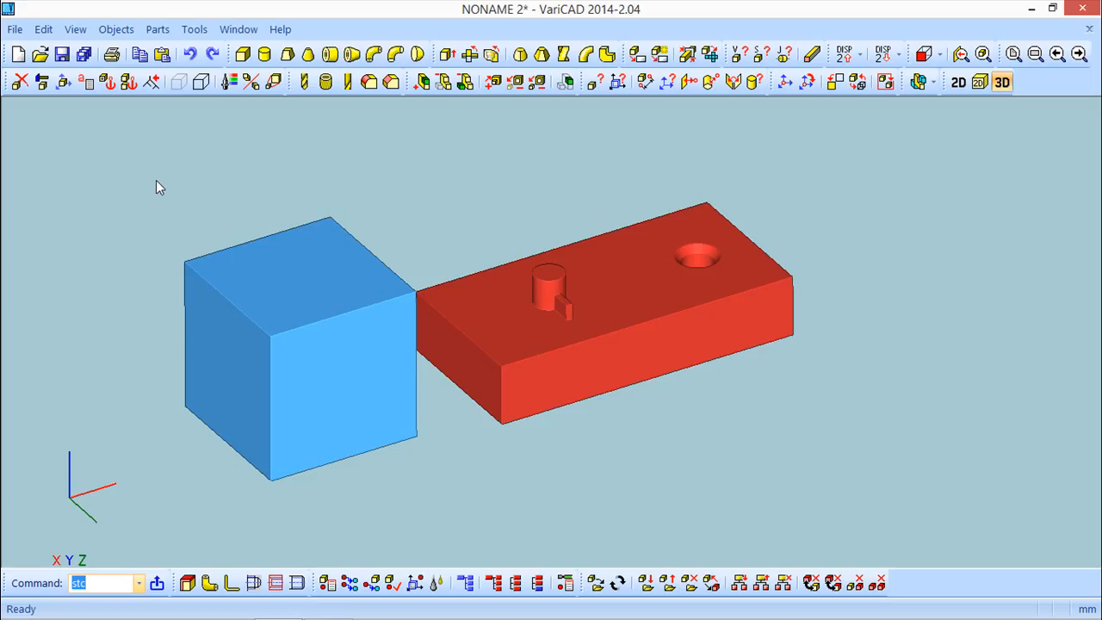
- Select the blue cube as the solid for which geometric constraints are defined
left_click(132, 86)
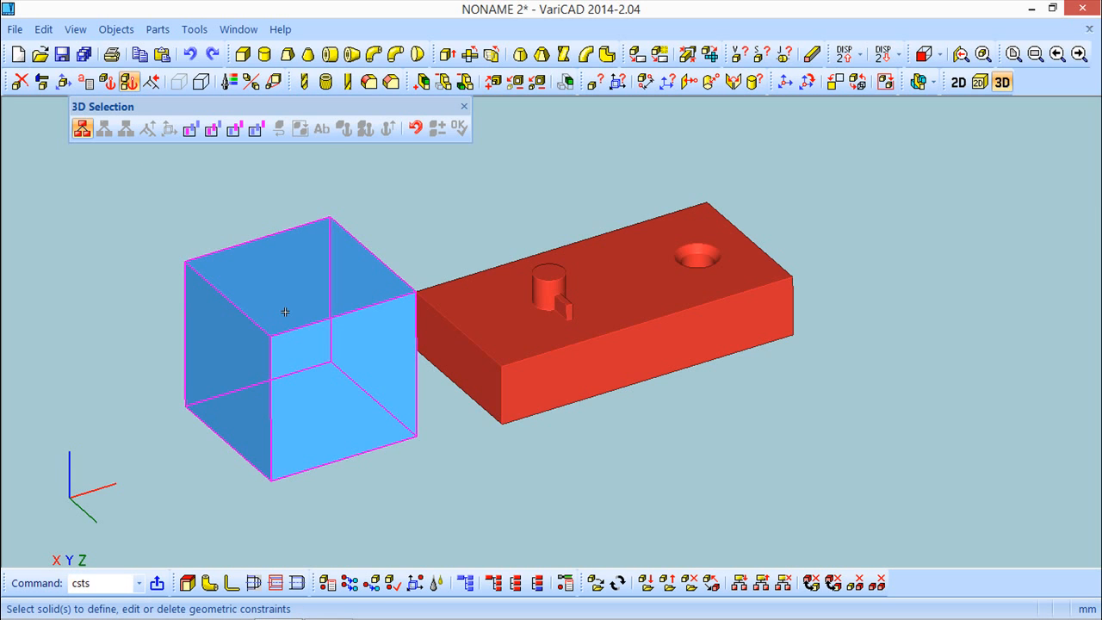
mouse_move(608, 471)
middle_mouse_down()
mouse_move(606, 487)
mouse_move(578, 456)
mouse_move(526, 487)
mouse_move(586, 443)
mouse_move(543, 450)
mouse_move(560, 462)
mouse_move(618, 448)
mouse_move(465, 382)
middle_mouse_up()
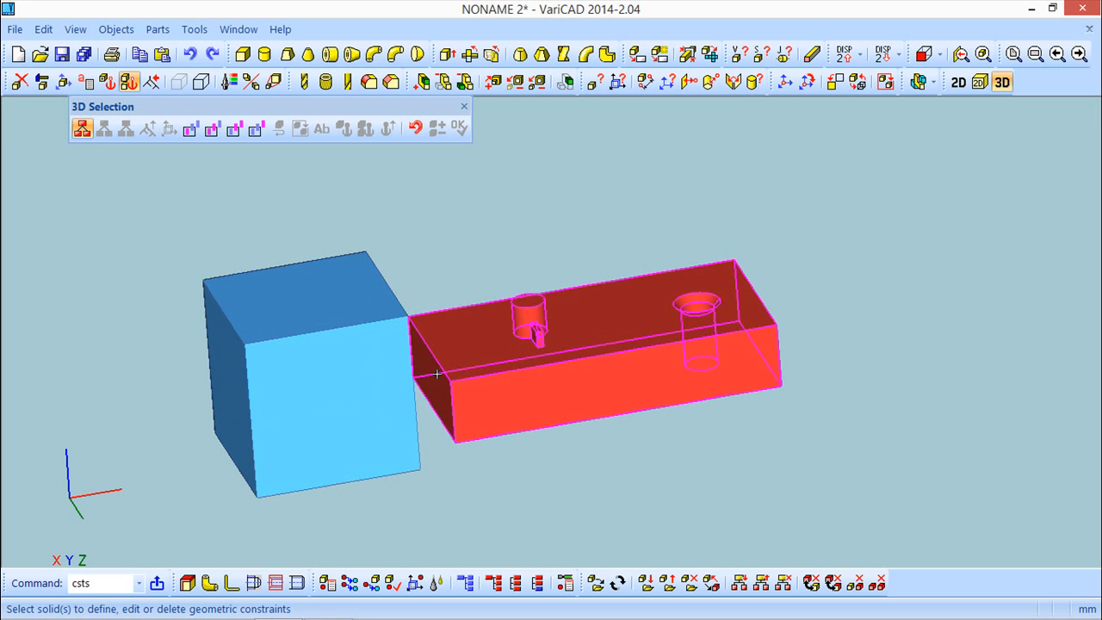
middle_click_drag(409, 443, 371, 351)
middle_click_drag(419, 297, 542, 293)
left_click(323, 364)
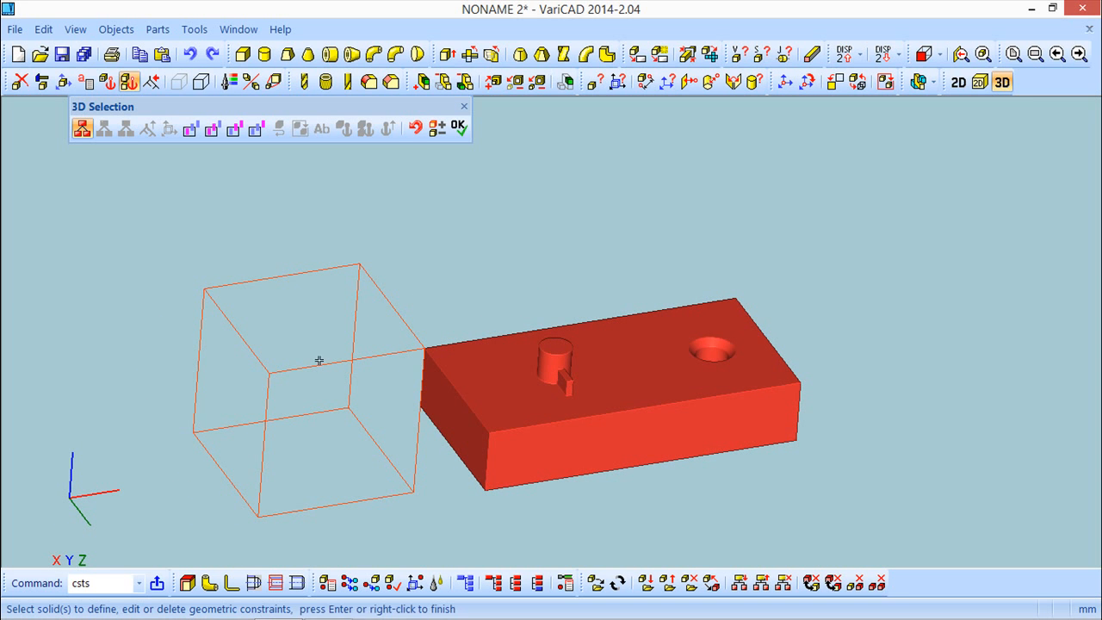
right_click(460, 136)
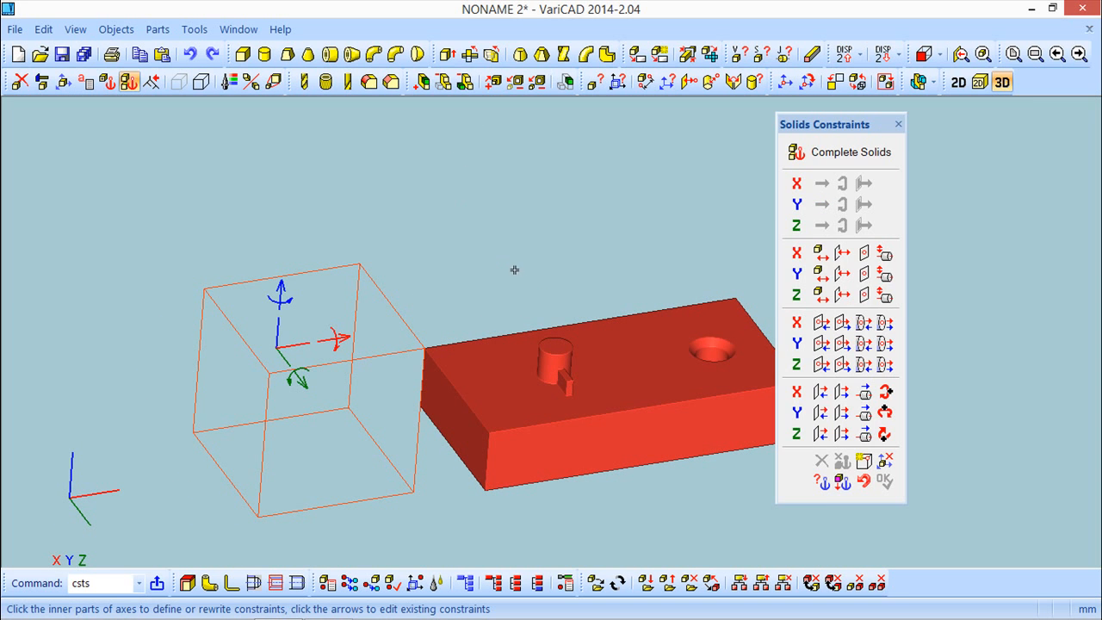
- Constrain the cube along X at a distance of 30 from the red block's near end face, with the axis directed from the patch
middle_click_drag(506, 281, 470, 280)
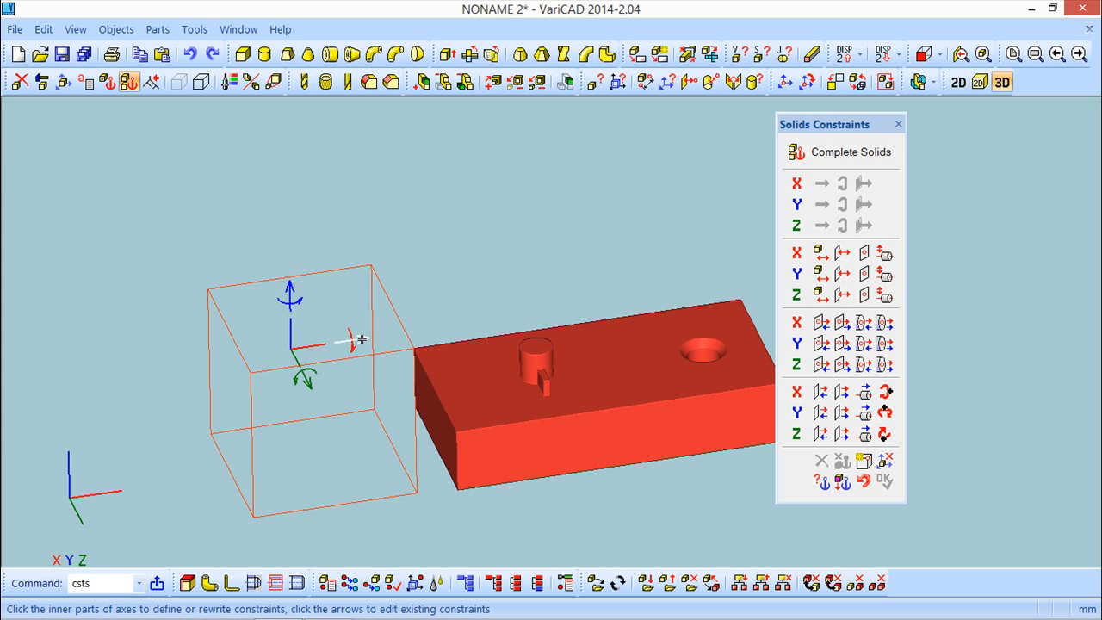
left_click(842, 253)
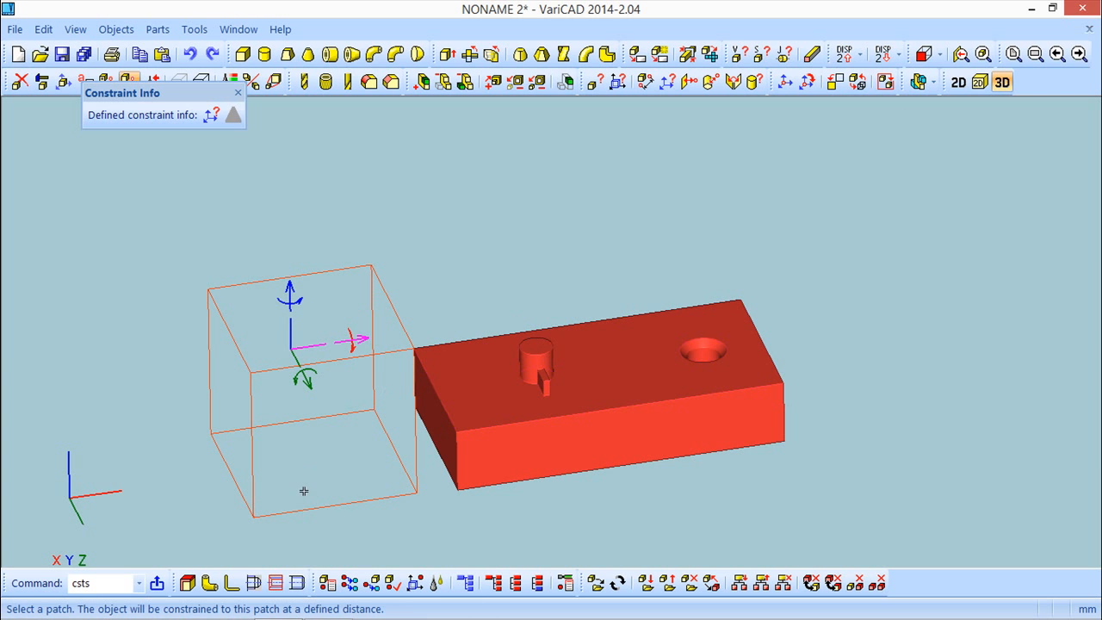
left_click(438, 429)
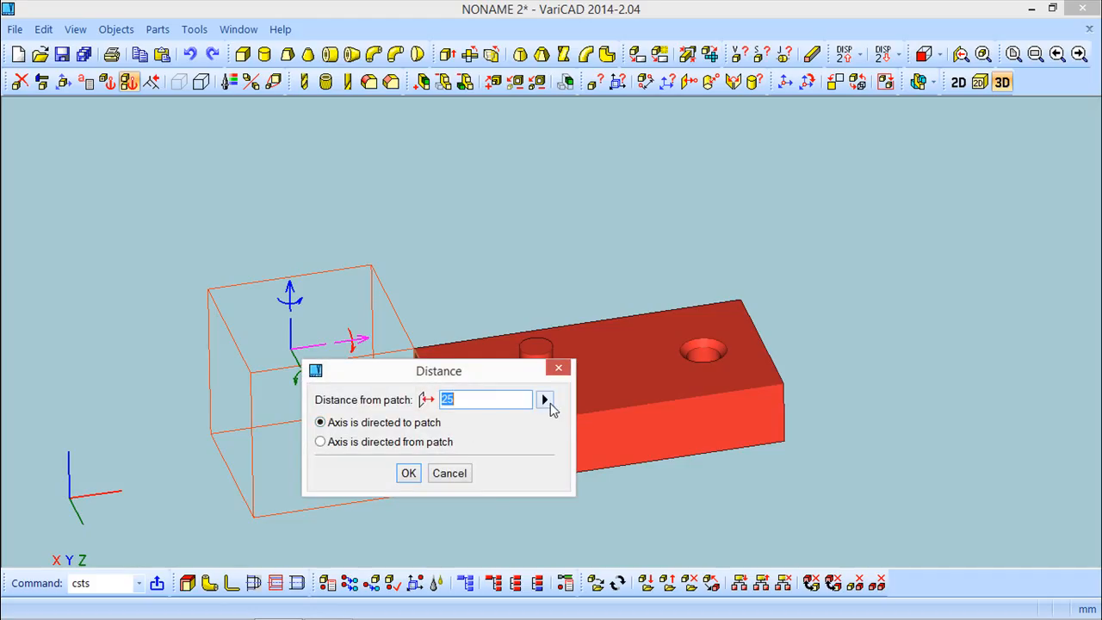
type("30")
left_click(321, 443)
left_click(408, 473)
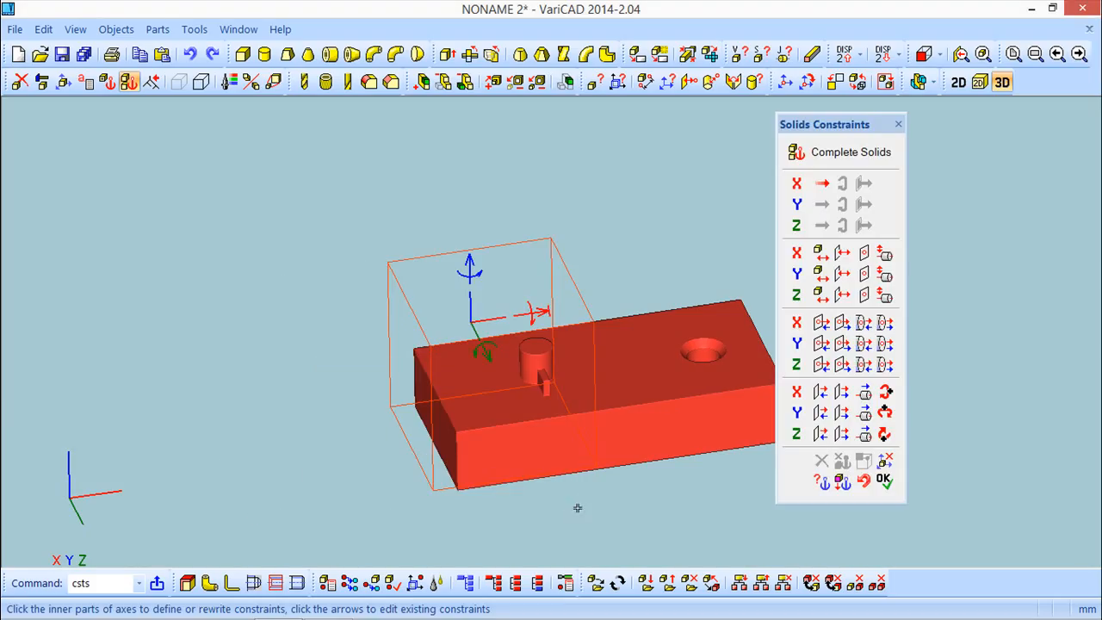
- Try to define another X distance constraint of 30 from the red block's near end face and inspect the colliding constraint
left_click(843, 252)
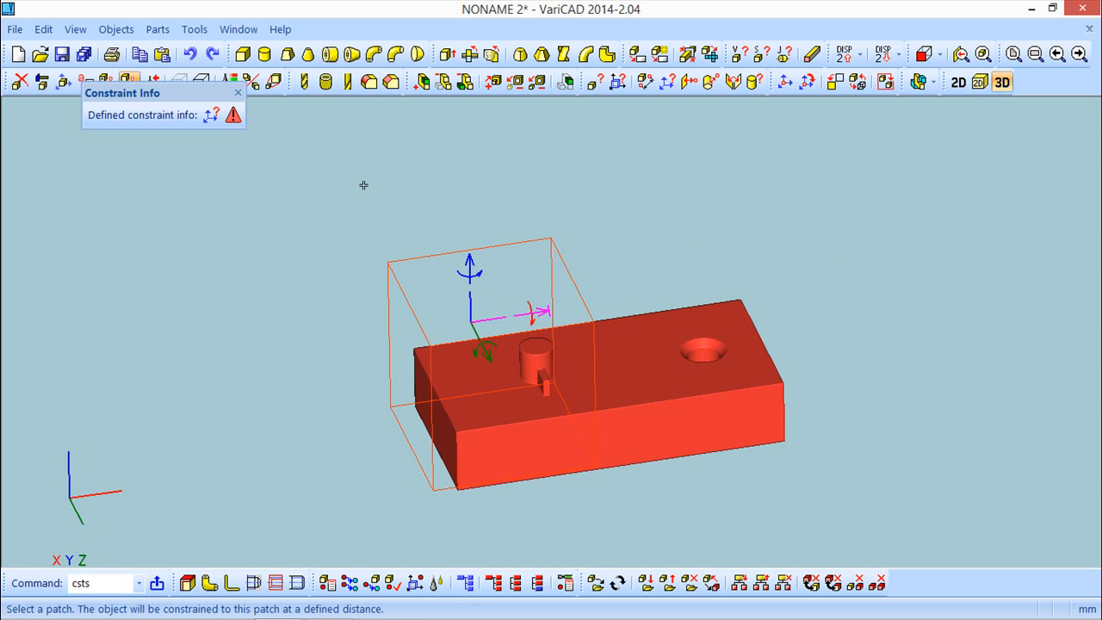
left_click(443, 435)
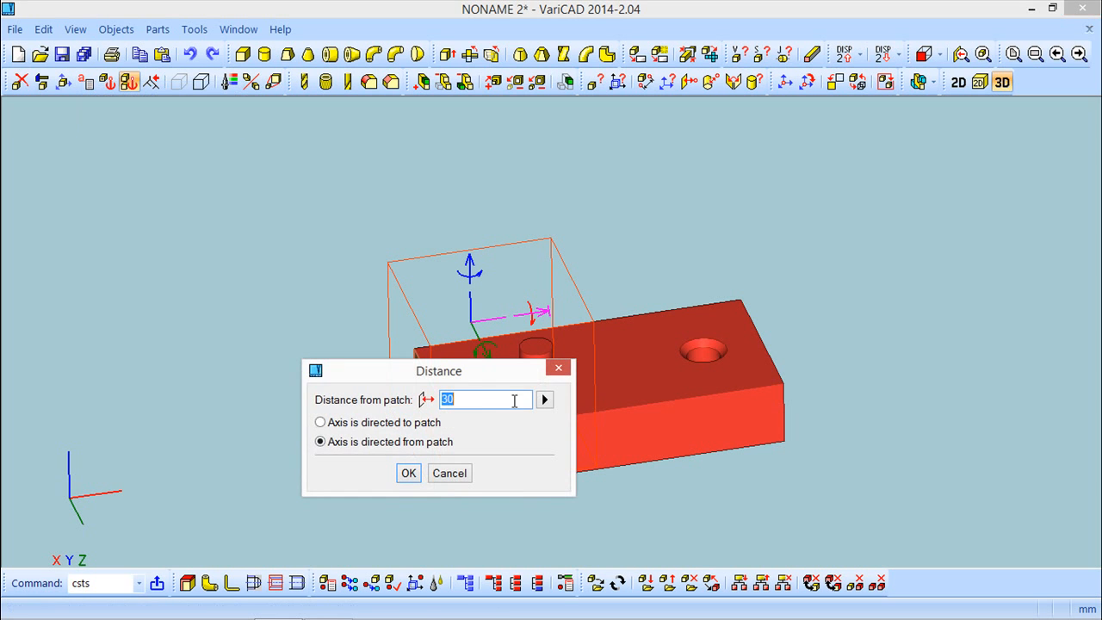
left_click(322, 423)
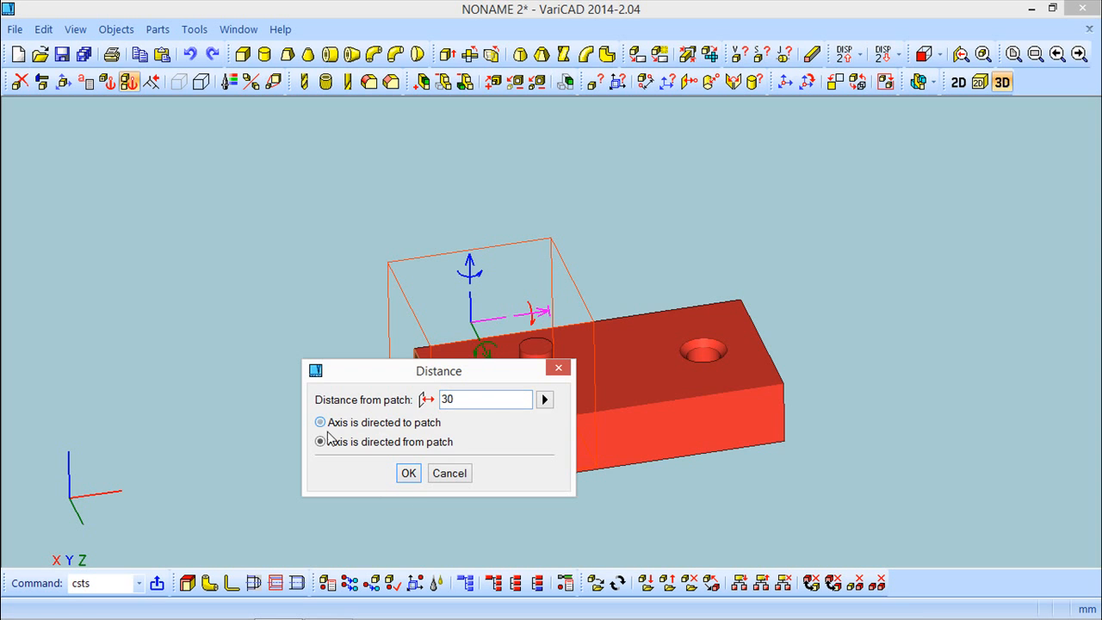
left_click(409, 474)
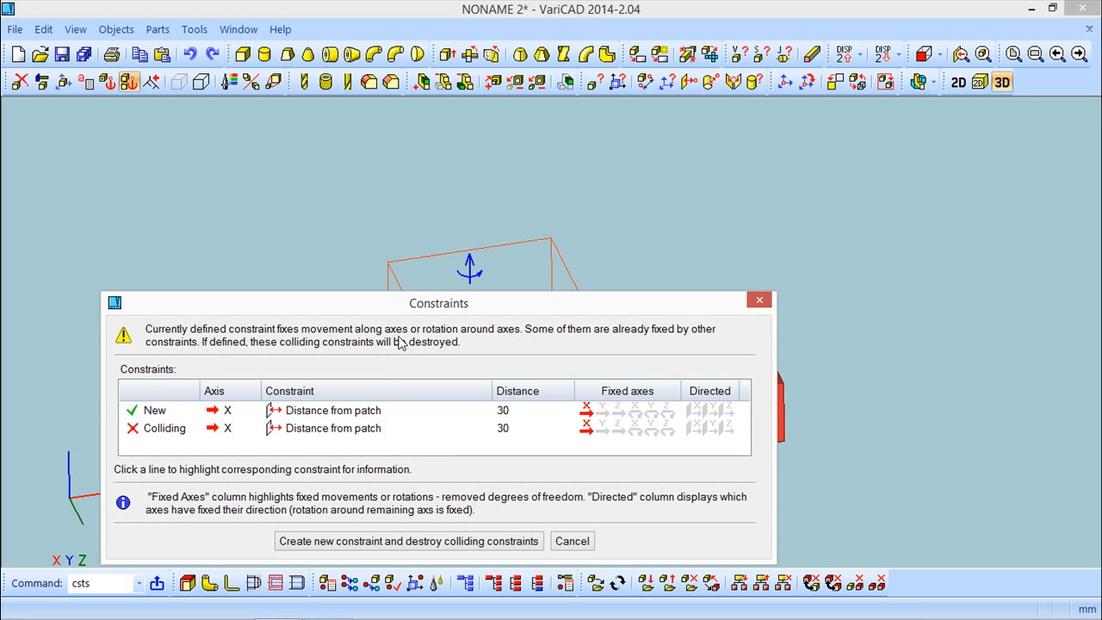
left_click_drag(397, 308, 395, 246)
left_click(239, 368)
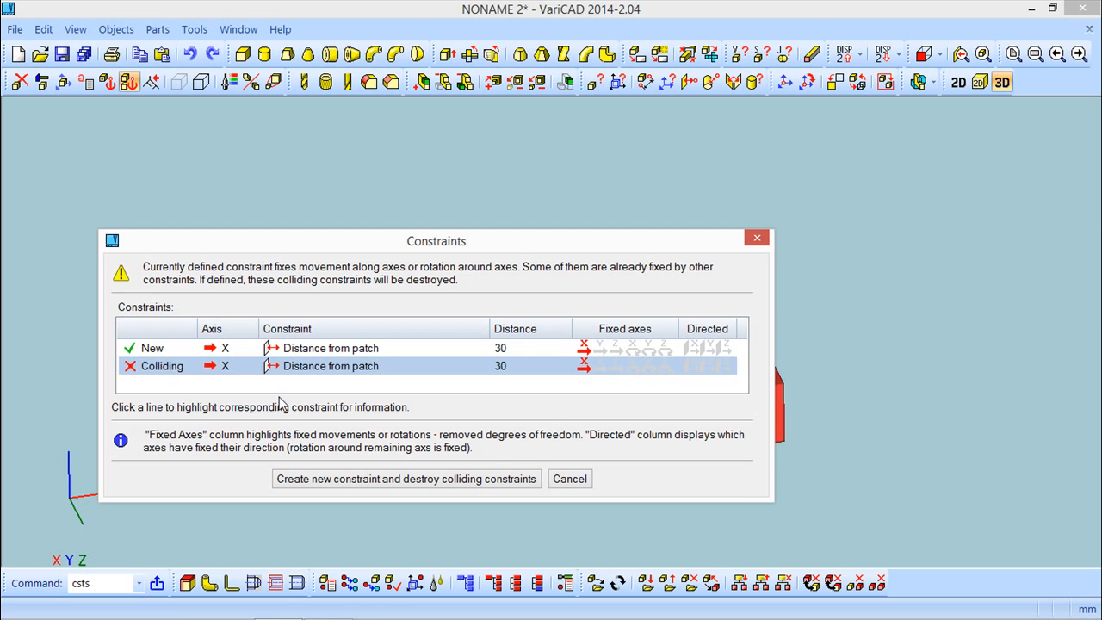
left_click(567, 480)
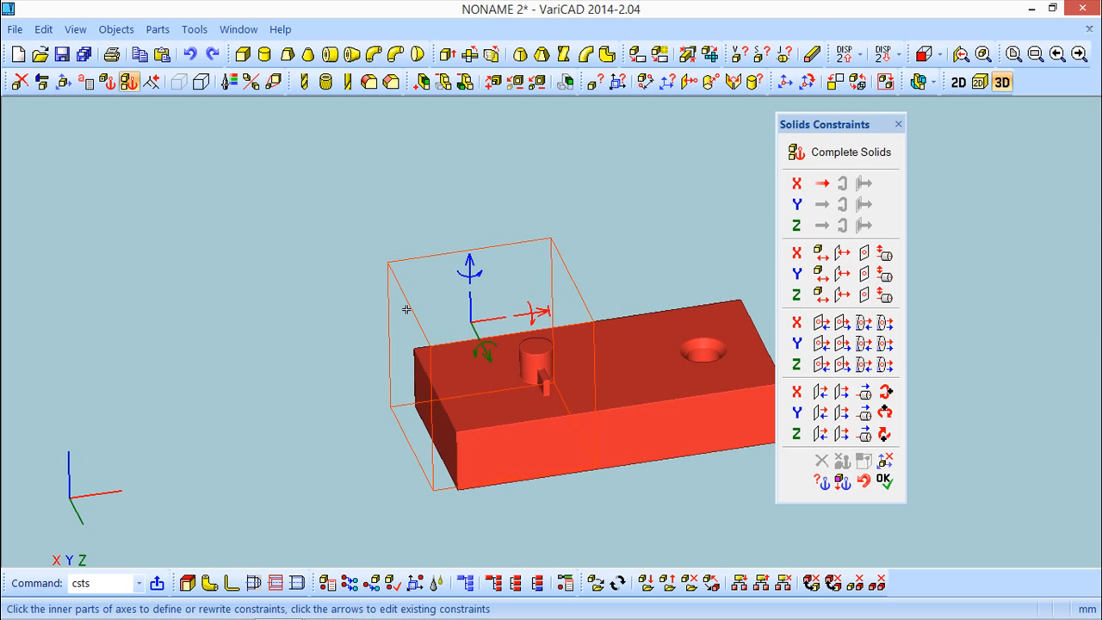
key("Escape")
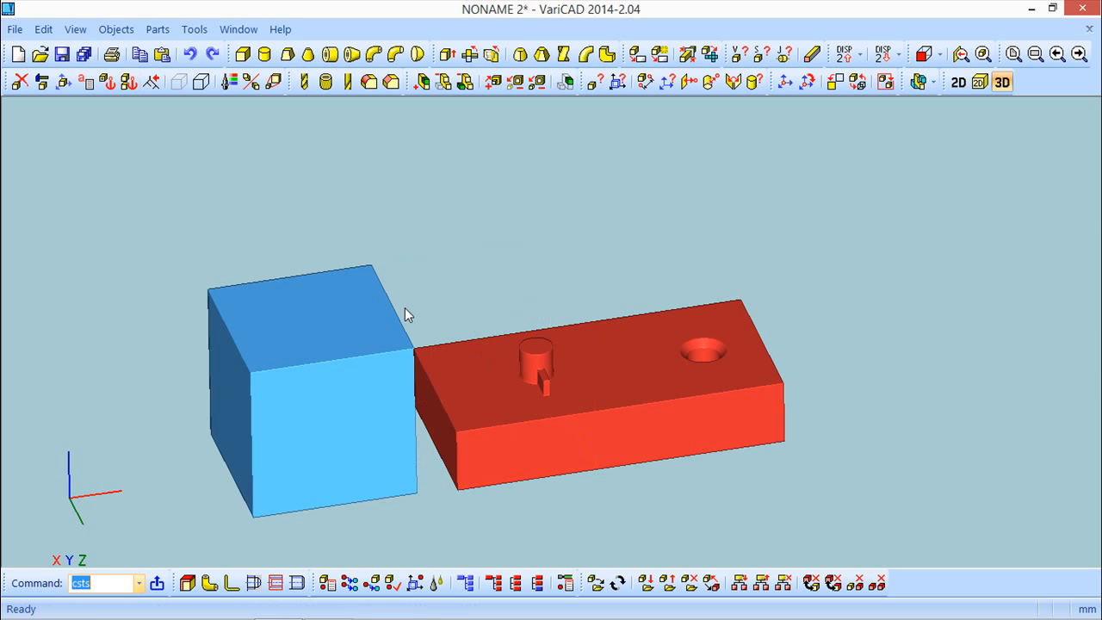
- Select the blue cube again as the solid for which geometric constraints are defined
left_click(128, 83)
left_click(303, 297)
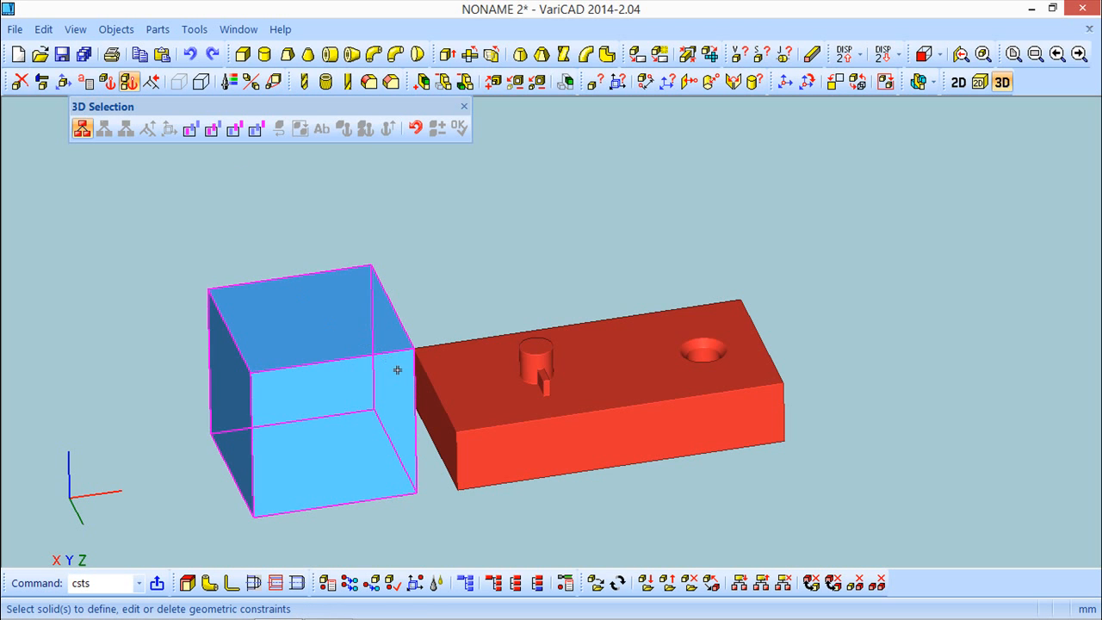
left_click(327, 354)
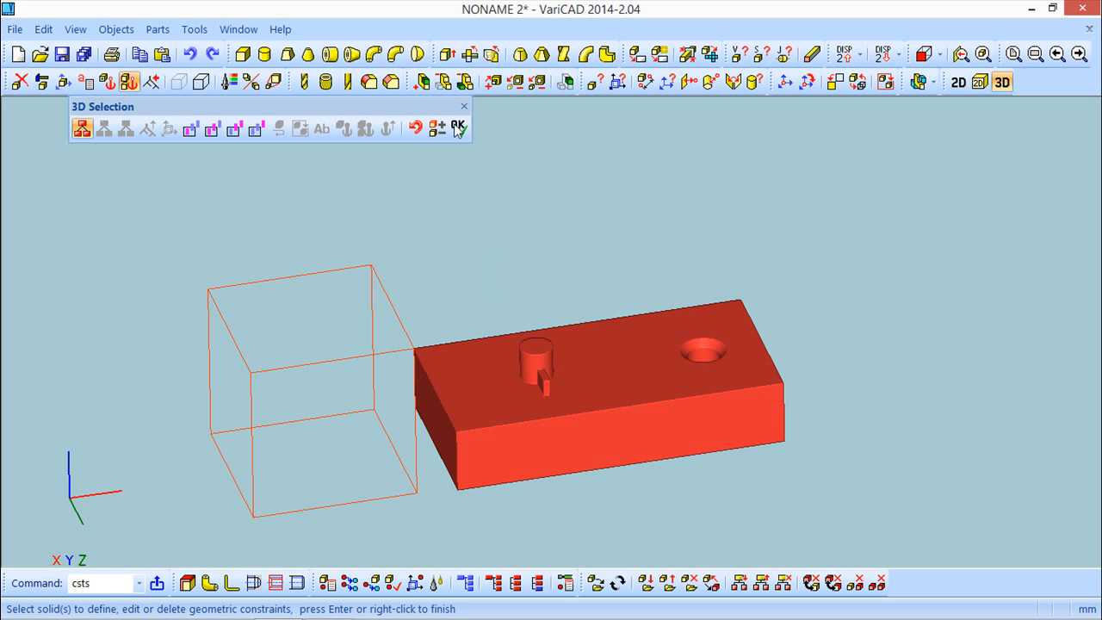
left_click(459, 128)
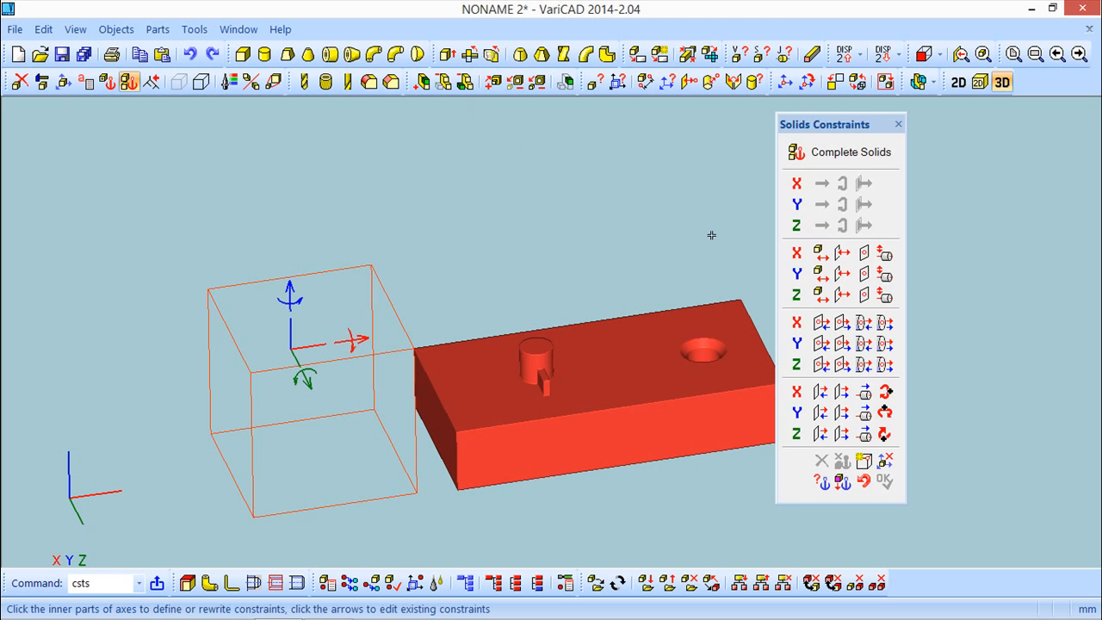
- Constrain the cube along X at a distance of 50 from the red block's near end face, with the axis directed to the patch
left_click(841, 253)
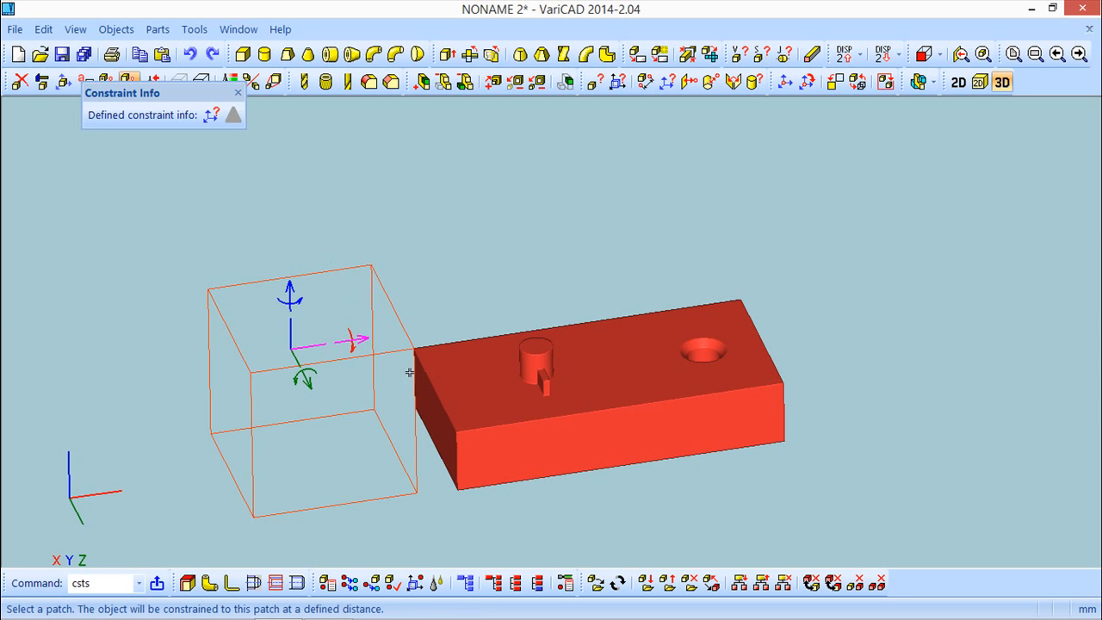
left_click(442, 419)
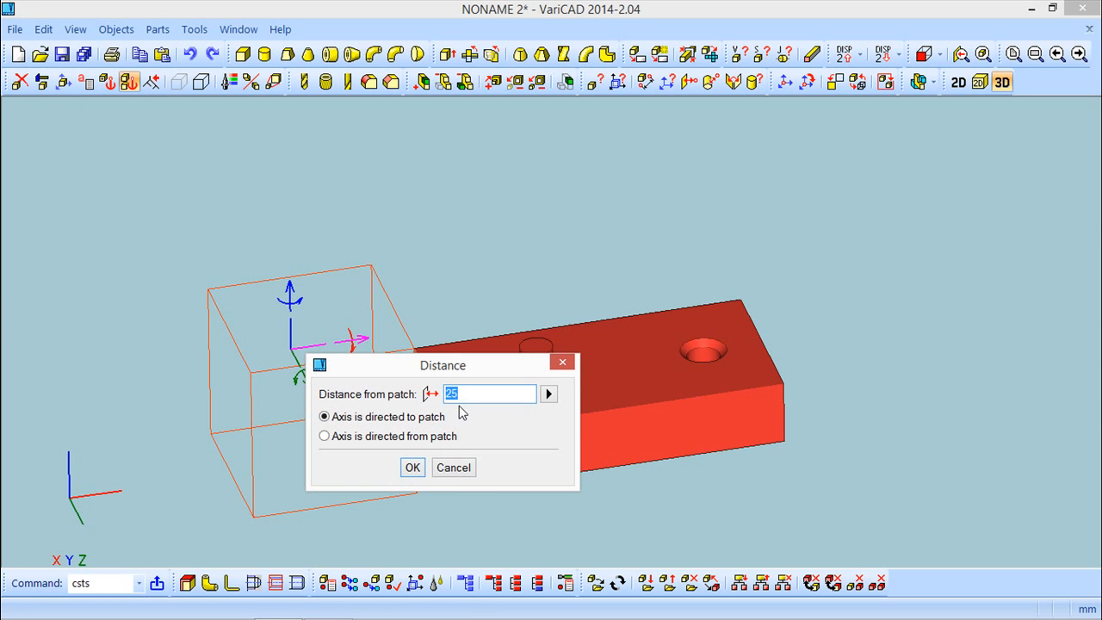
type("50")
left_click(412, 468)
mouse_move(543, 534)
middle_mouse_down()
mouse_move(497, 524)
mouse_move(571, 517)
mouse_move(551, 529)
middle_mouse_up()
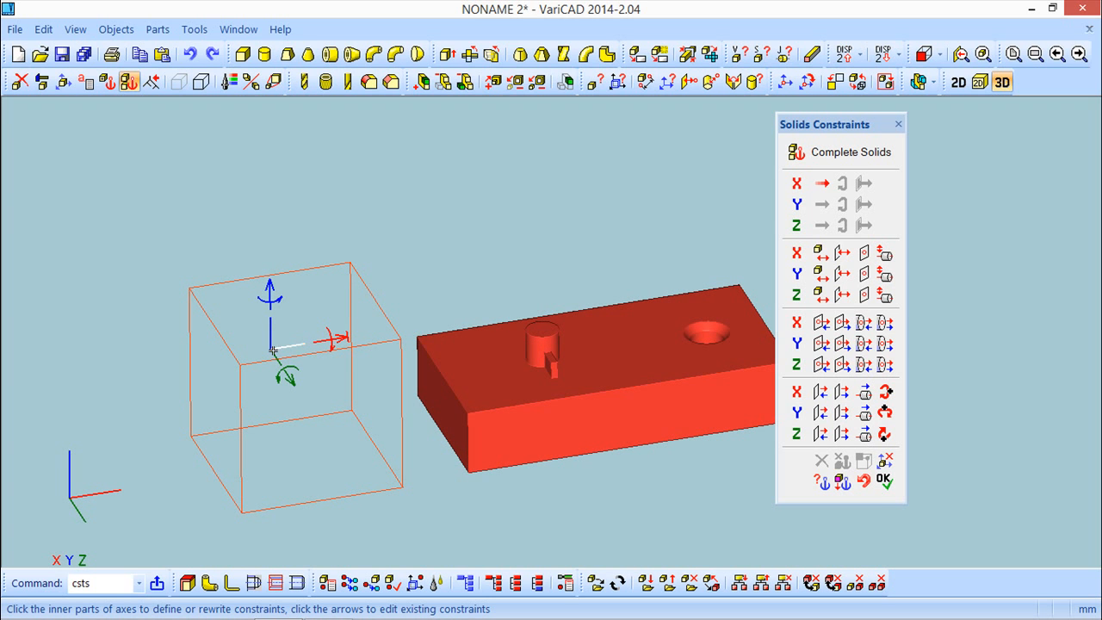
left_click(884, 481)
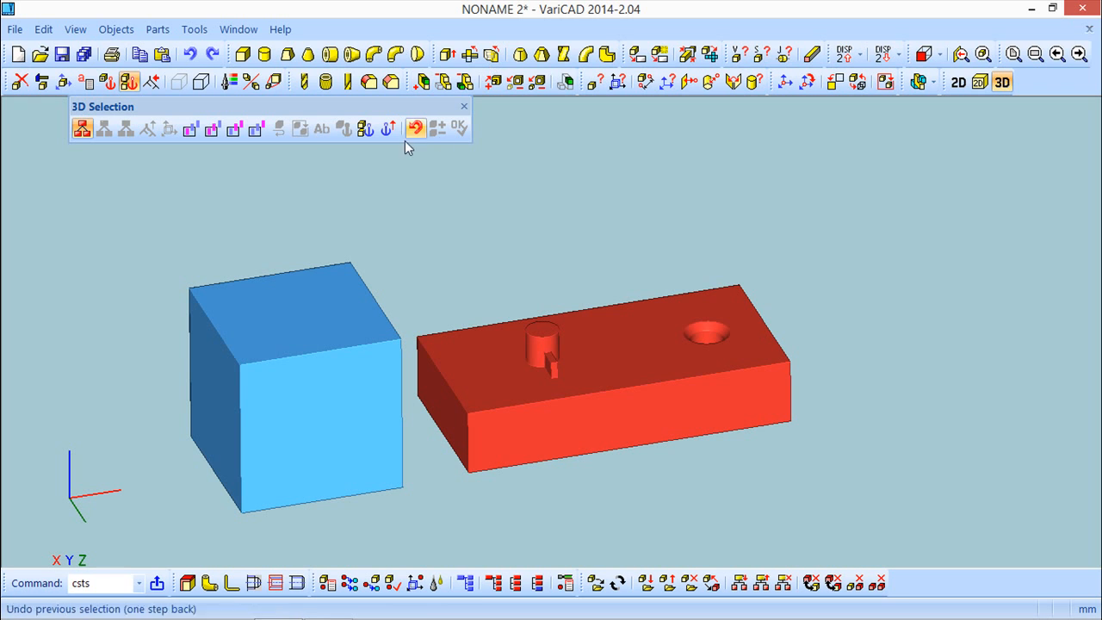
left_click(464, 106)
- Select the constrained cube for transformation, examine the scheme of links among constrained groups, and leave without moving it
left_click(61, 81)
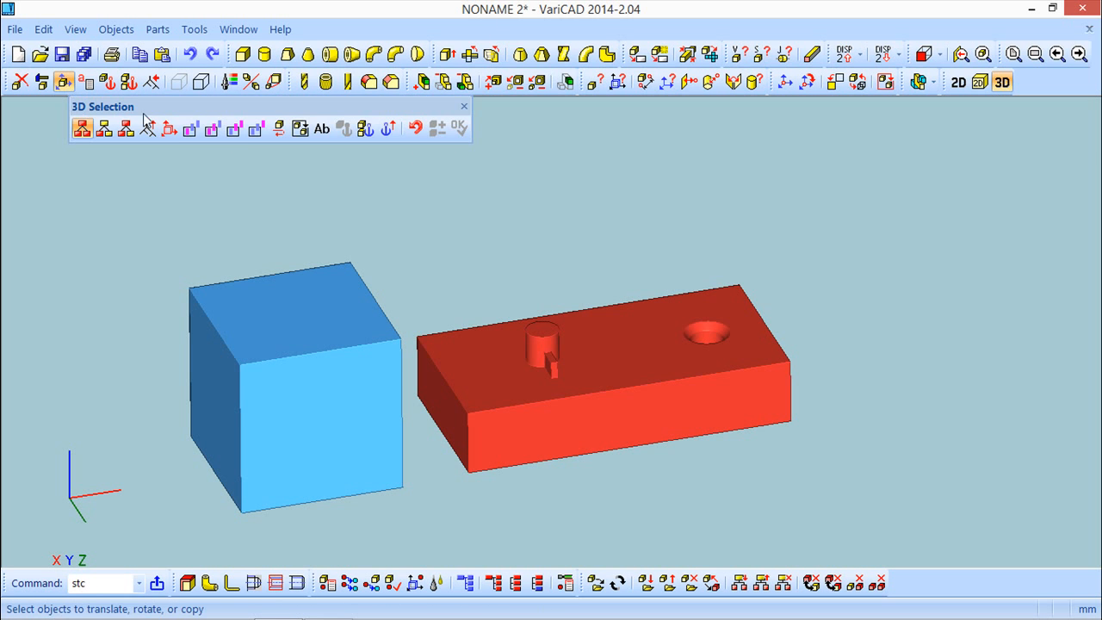
left_click(365, 129)
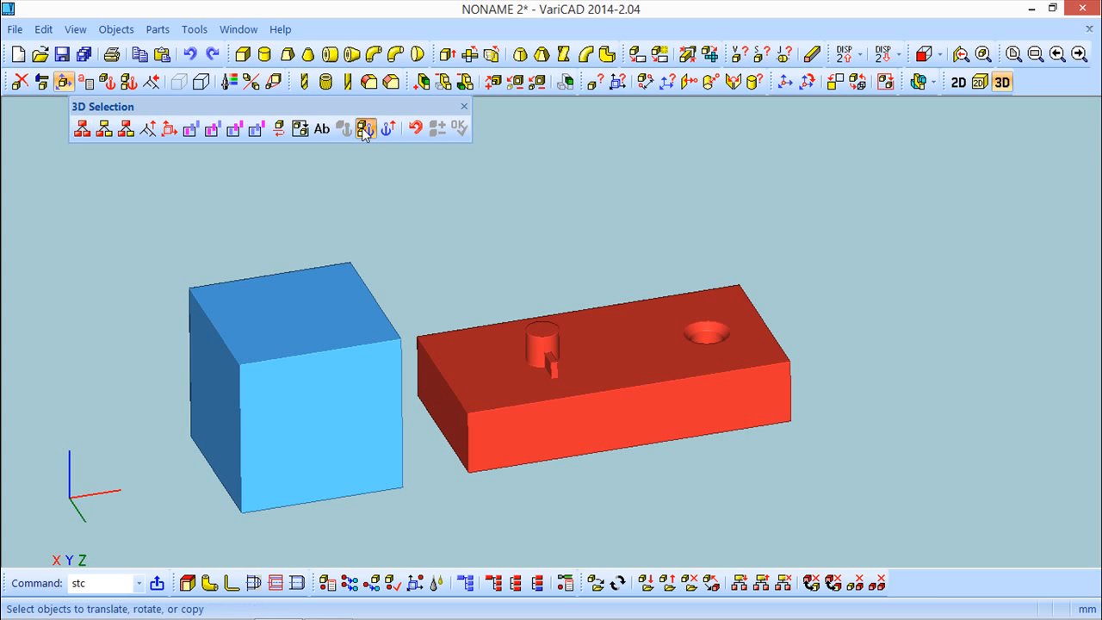
left_click(323, 348)
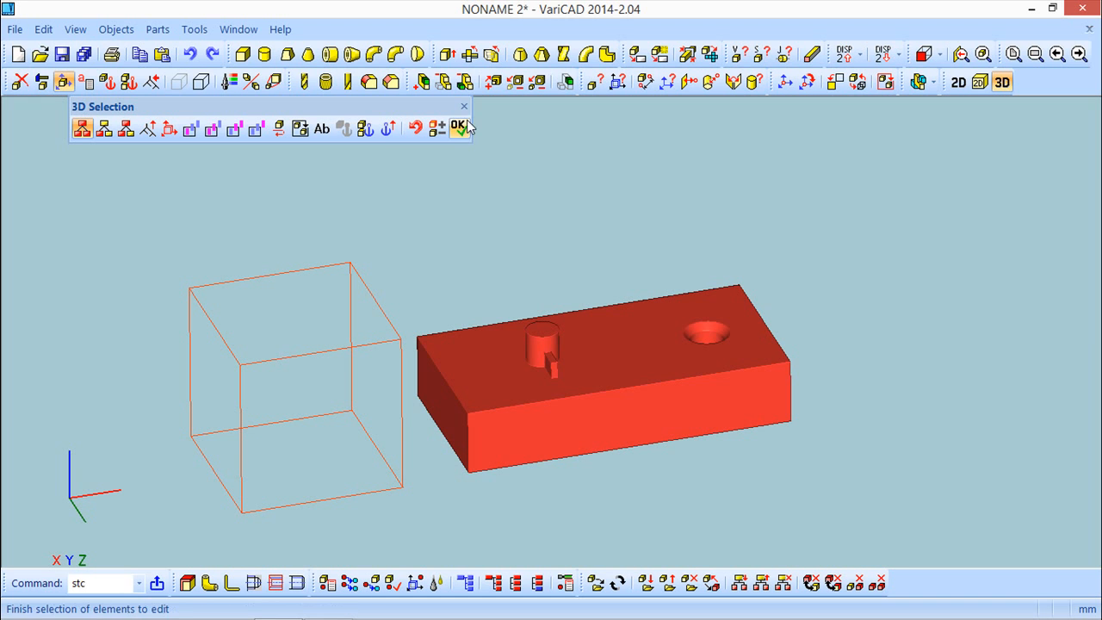
left_click(386, 131)
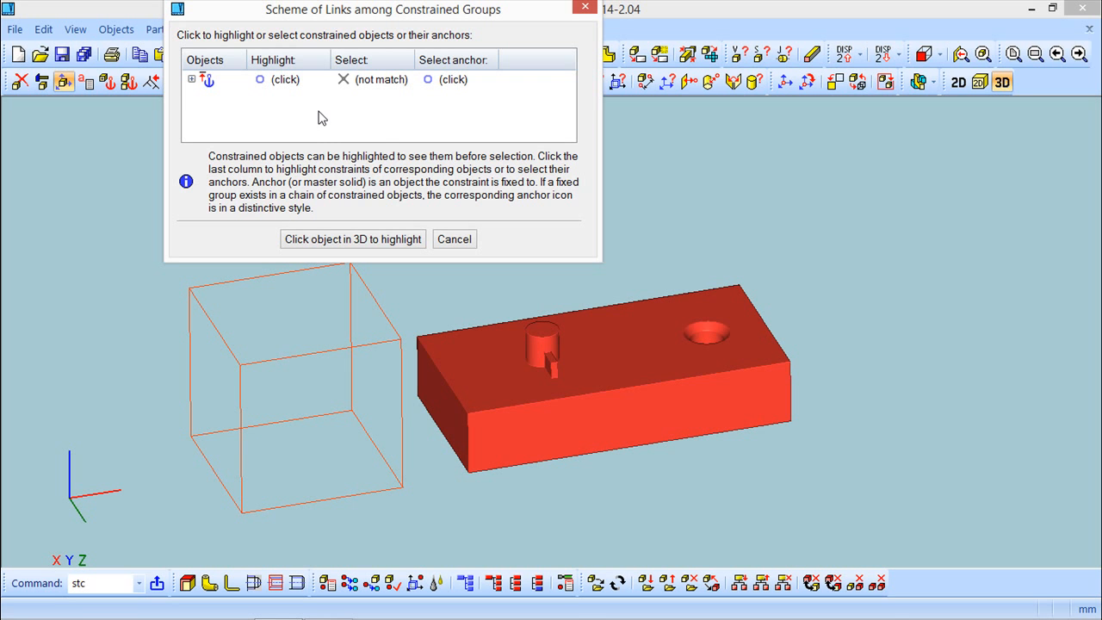
left_click_drag(337, 7, 458, 94)
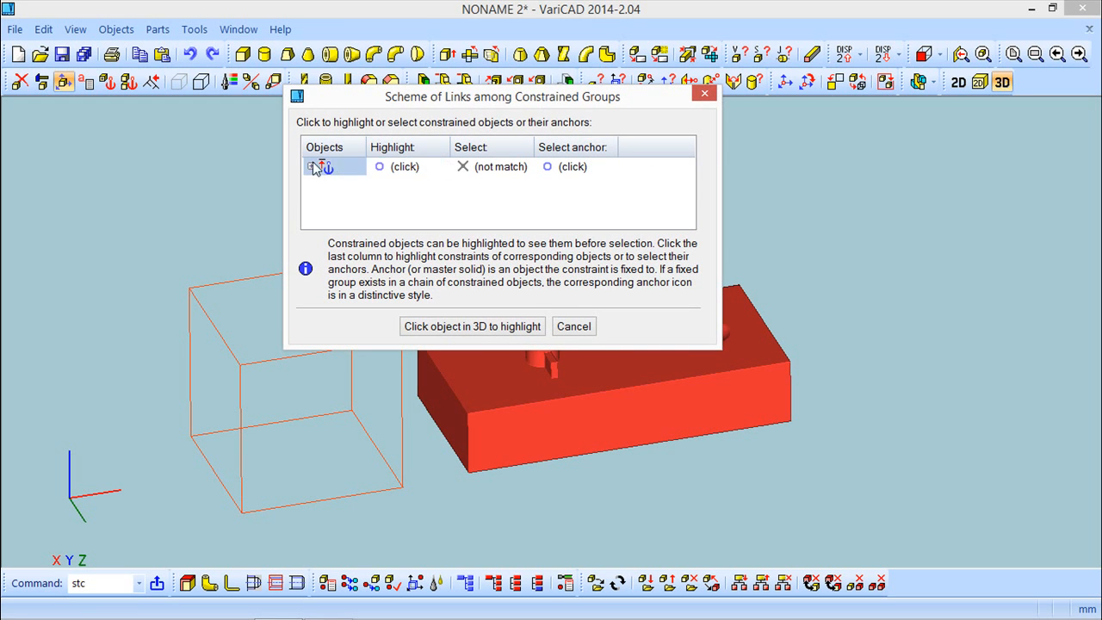
left_click(311, 166)
left_click(449, 328)
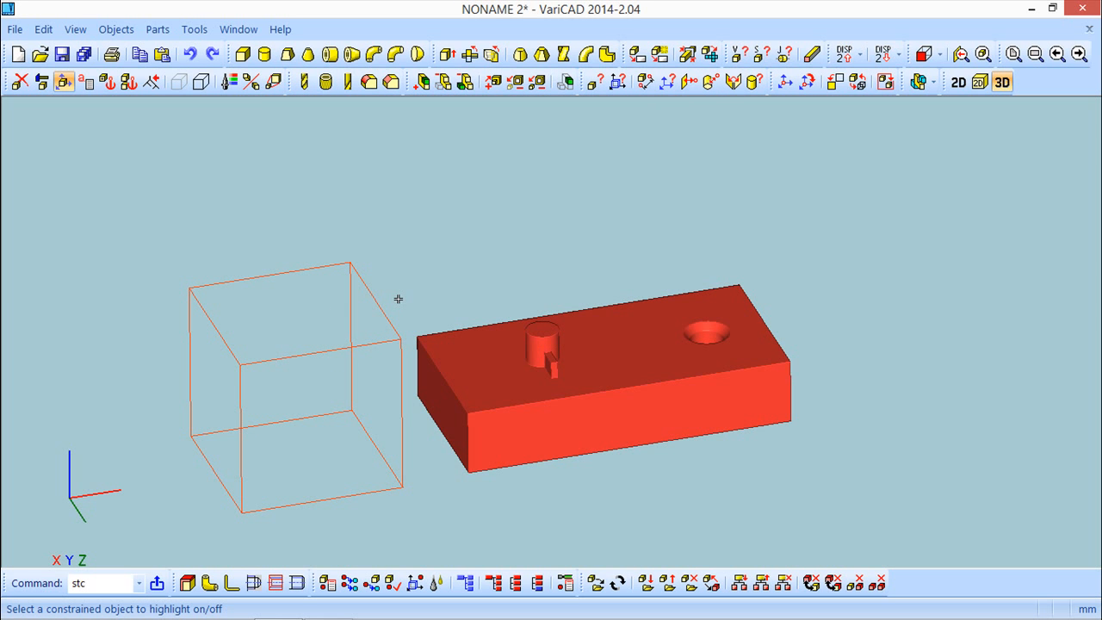
key("Escape")
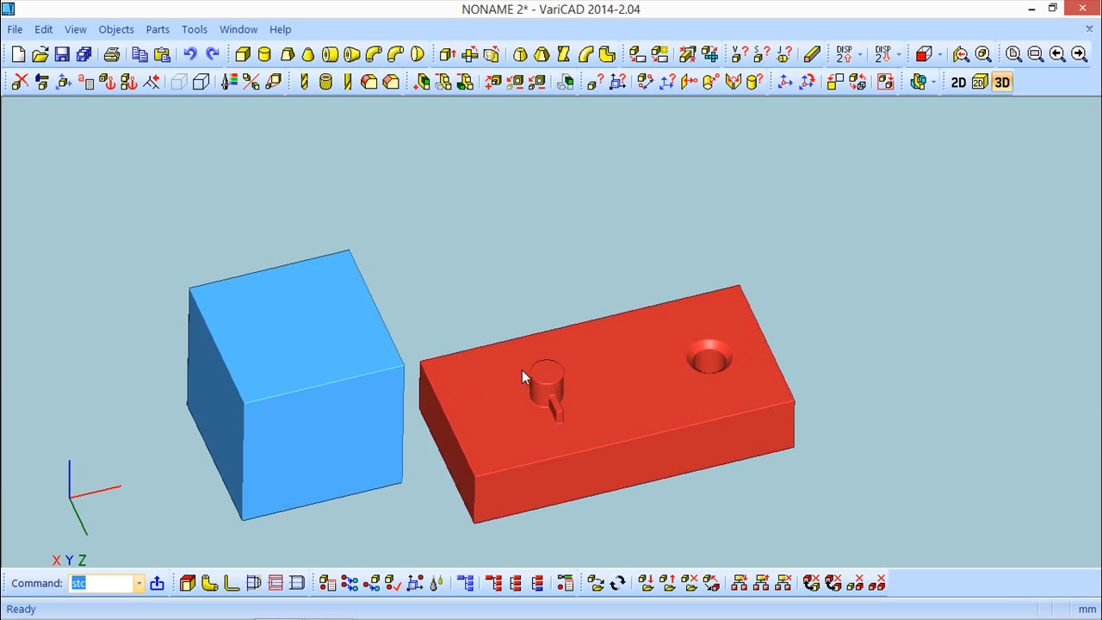
- Select the cylindrical part of the red block's chamfered hole as the solid element for which constraints are defined
scroll(642, 455, "up", 1)
scroll(642, 451, "up", 2)
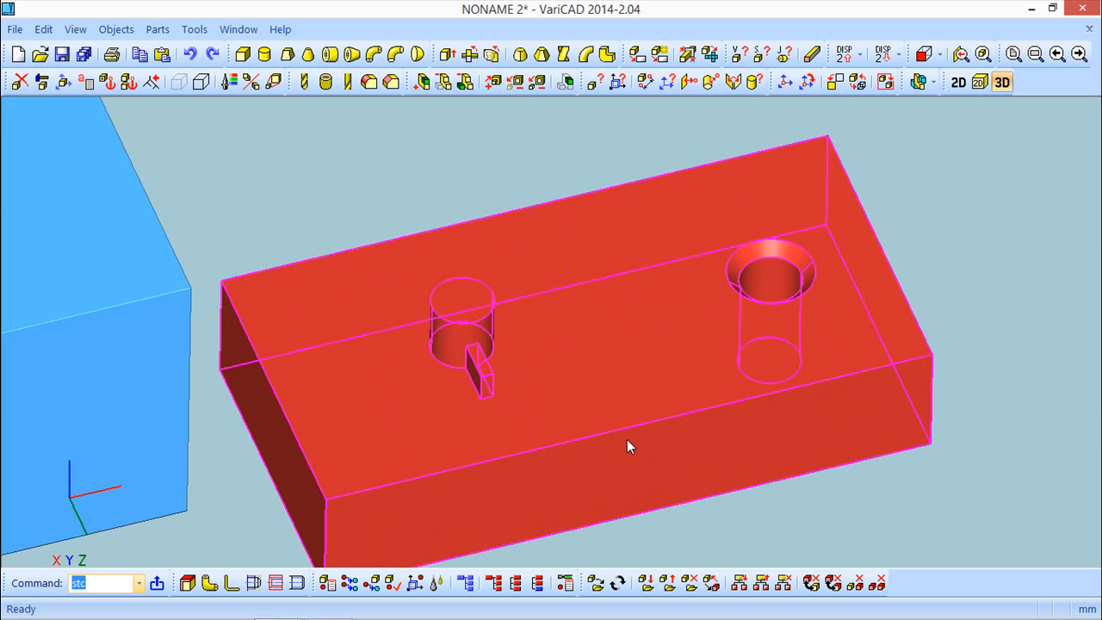
mouse_move(744, 380)
middle_mouse_down()
mouse_move(723, 443)
mouse_move(740, 382)
middle_mouse_up()
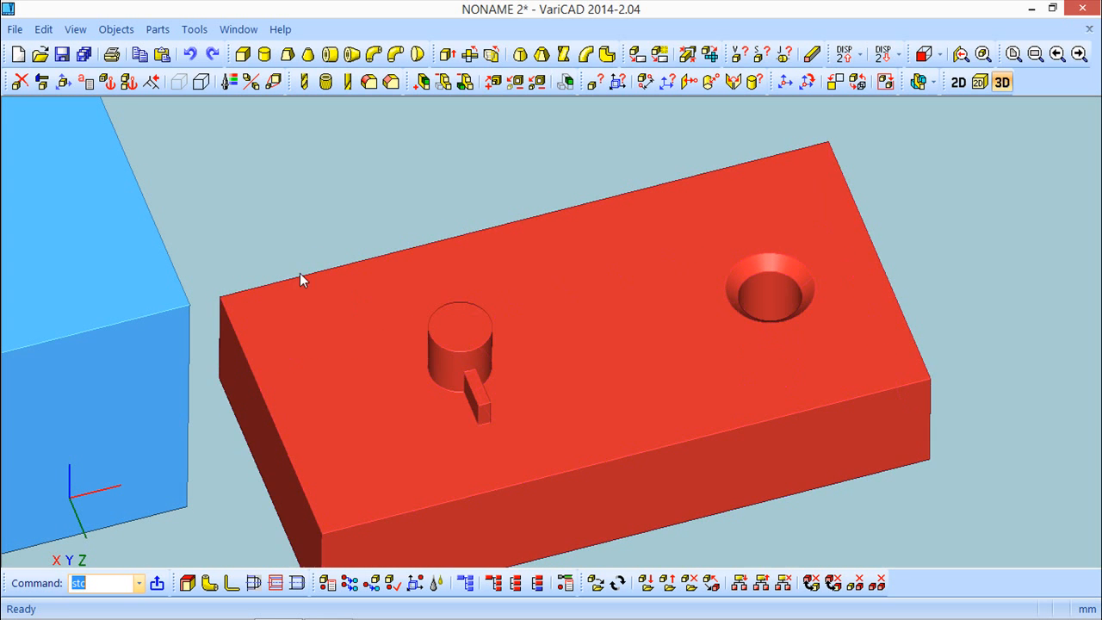
left_click(107, 83)
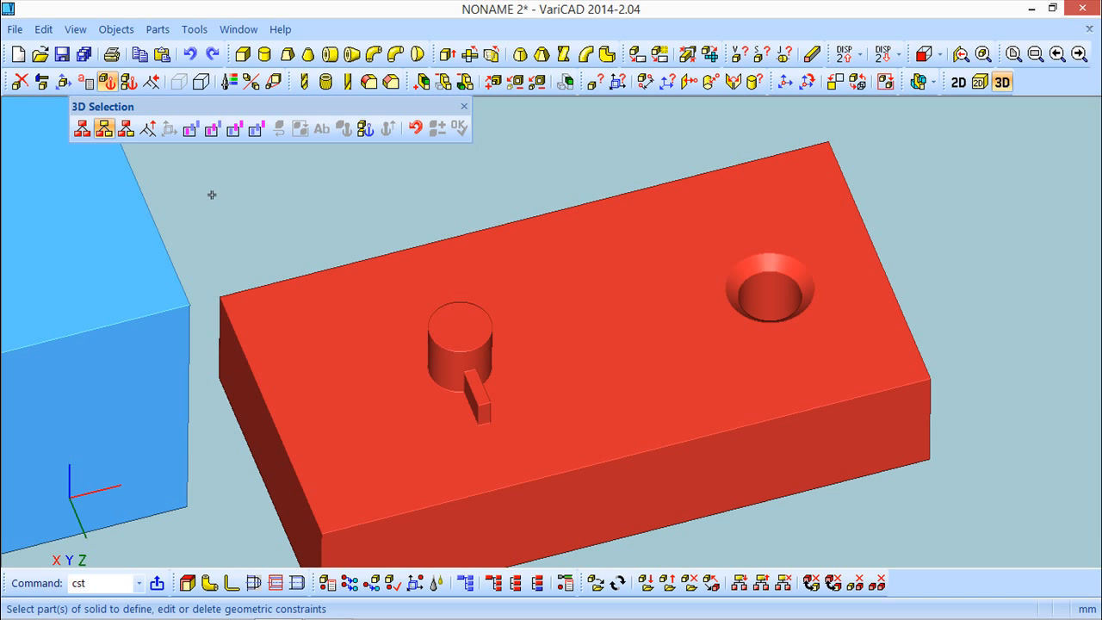
left_click(762, 290)
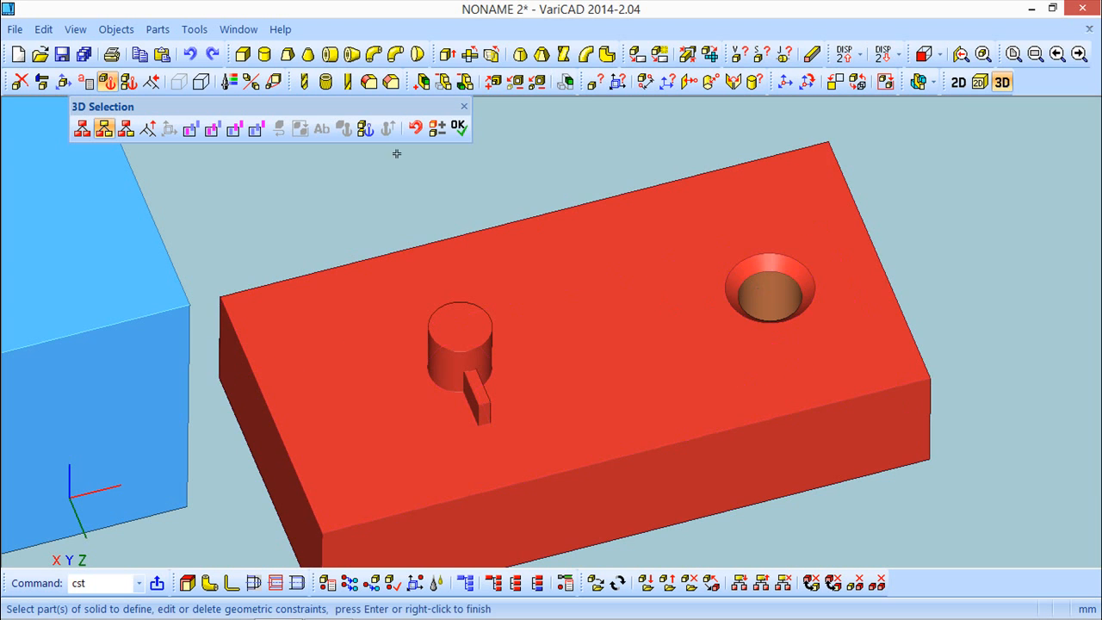
left_click(459, 128)
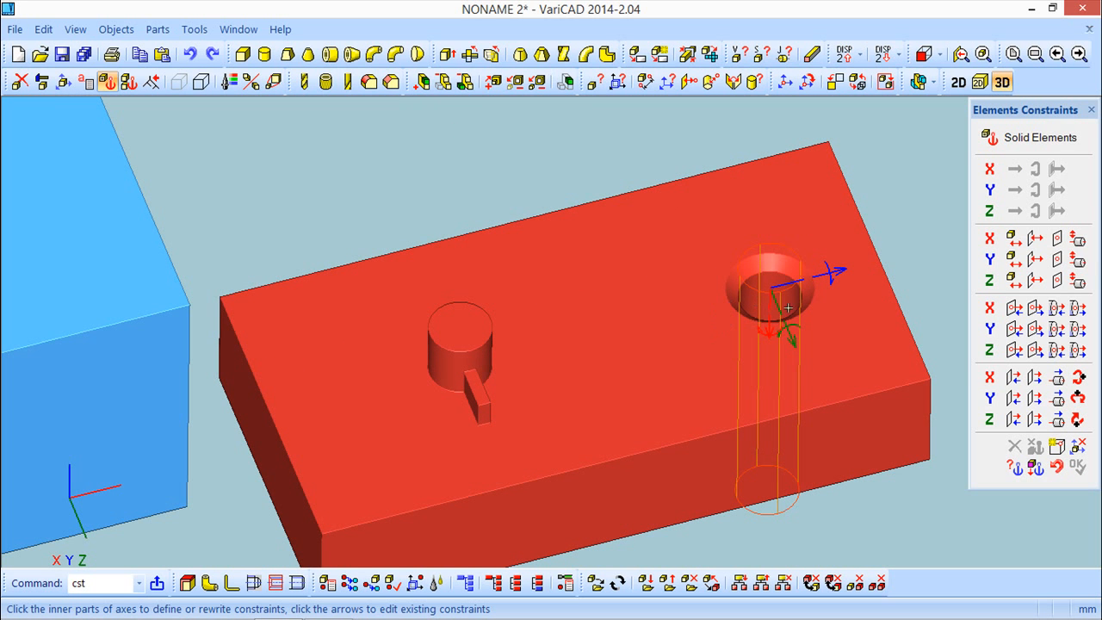
- Constrain the hole along Y at 40 from the cylindrical boss's rotation axis, with its X axis aligned with and directed against that axis
middle_click_drag(882, 204, 797, 200)
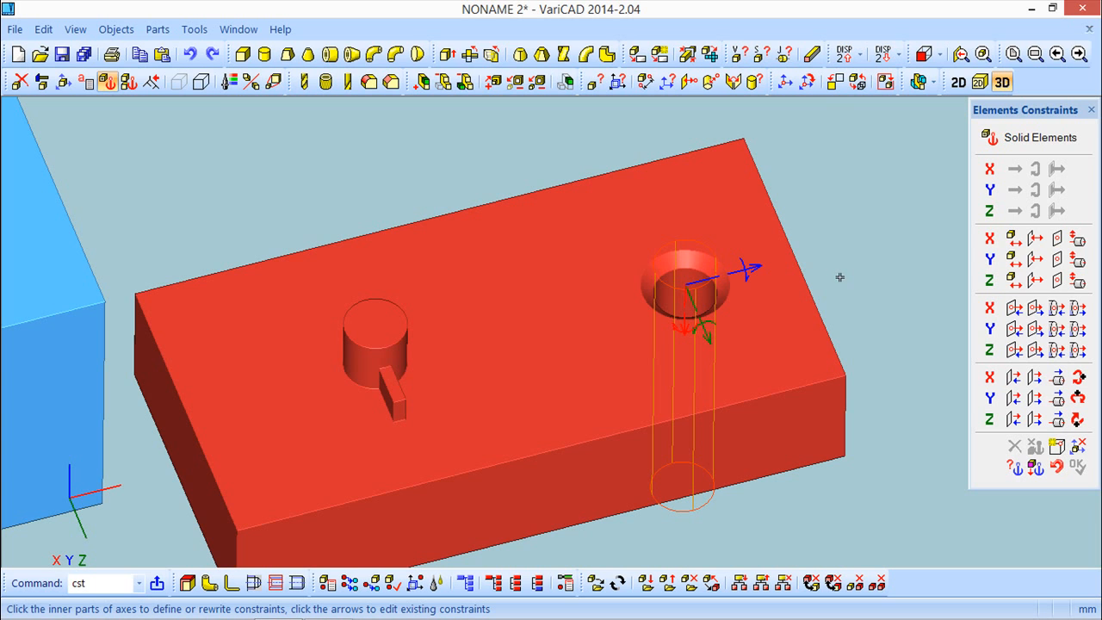
left_click(1077, 260)
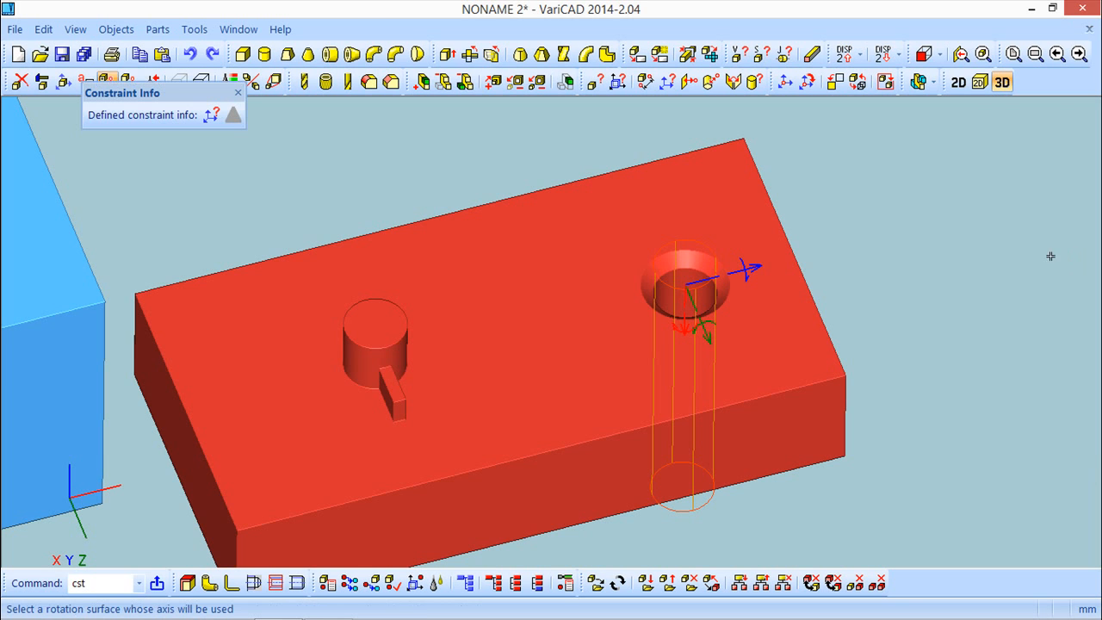
left_click(373, 349)
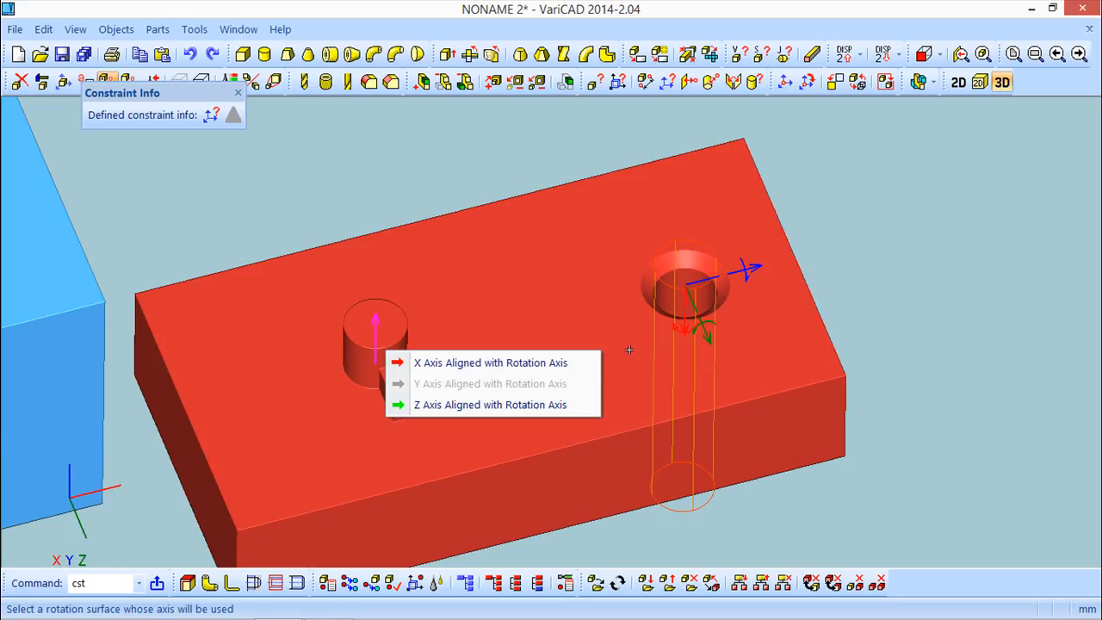
left_click(465, 365)
left_click_drag(463, 291, 440, 141)
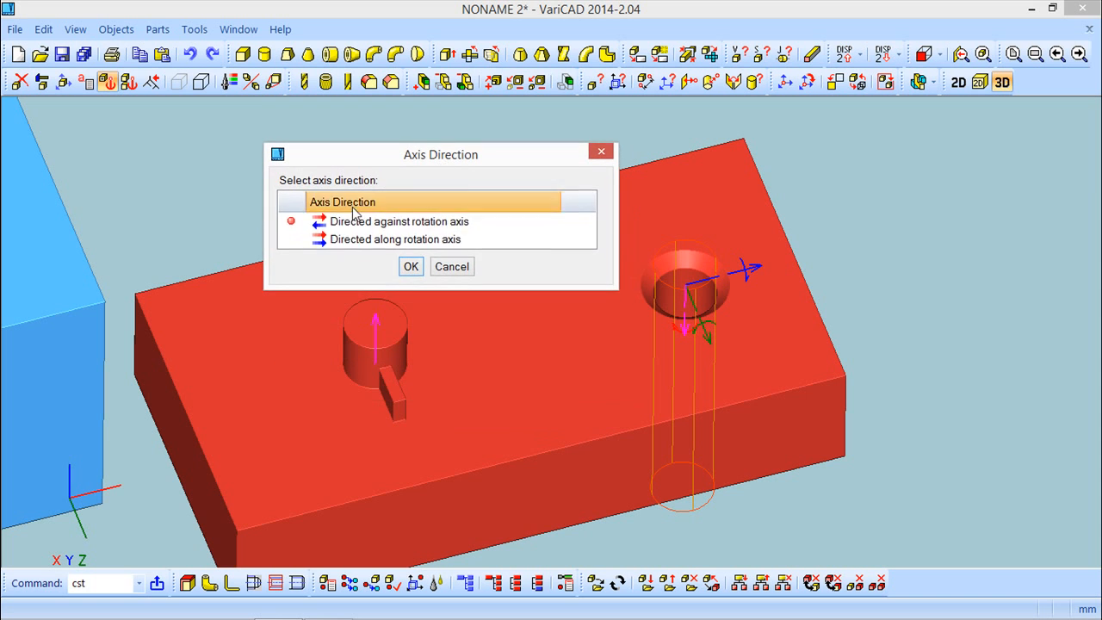
left_click(411, 267)
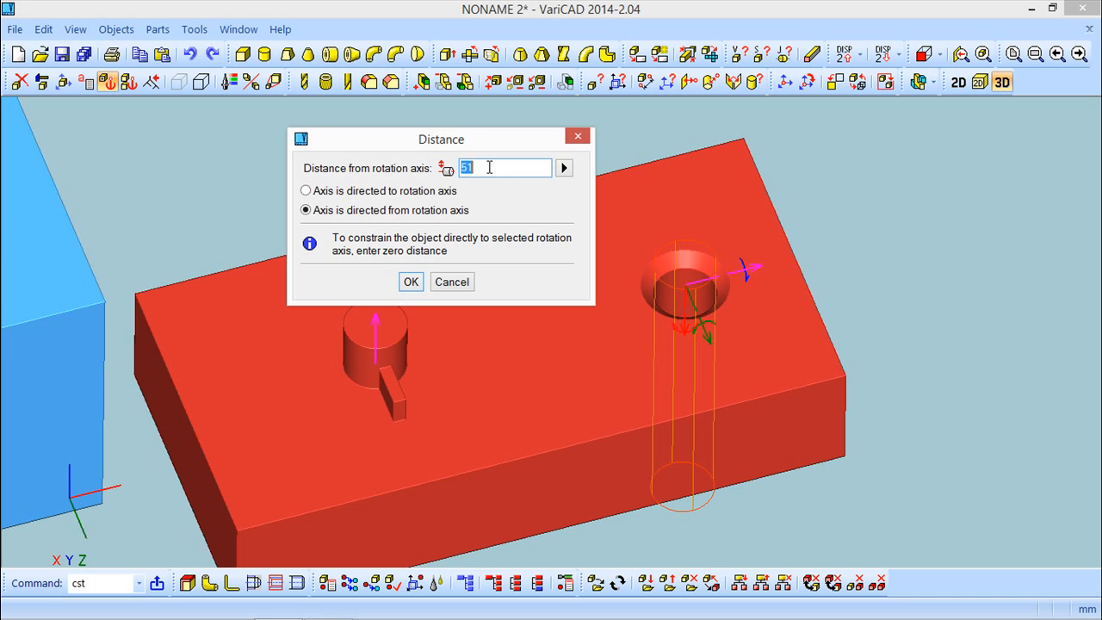
type("40")
left_click(411, 281)
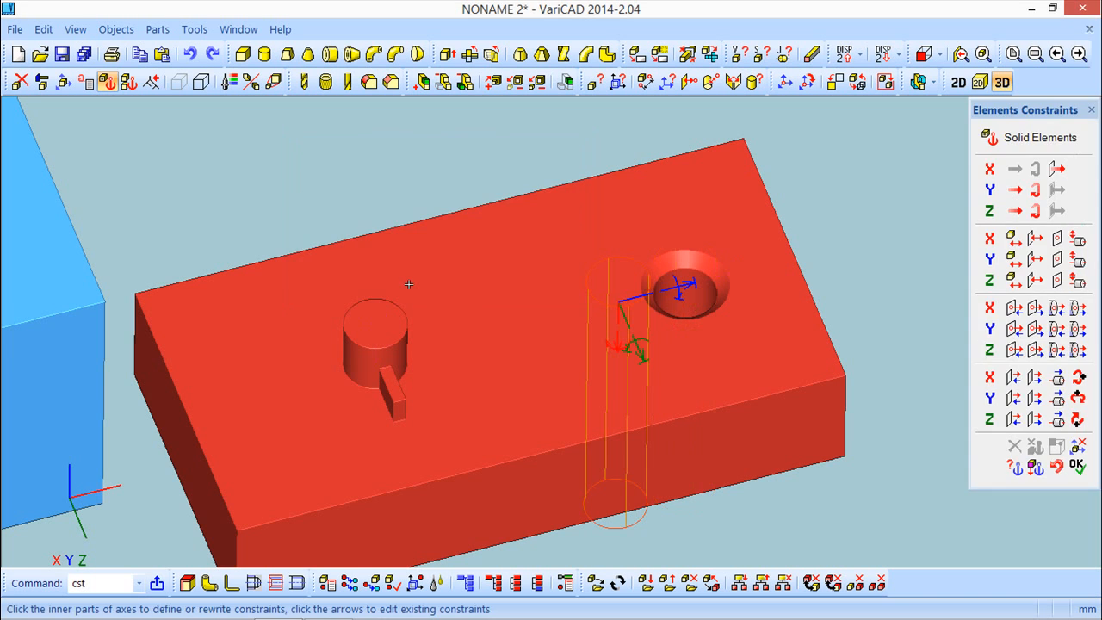
left_click(1077, 466)
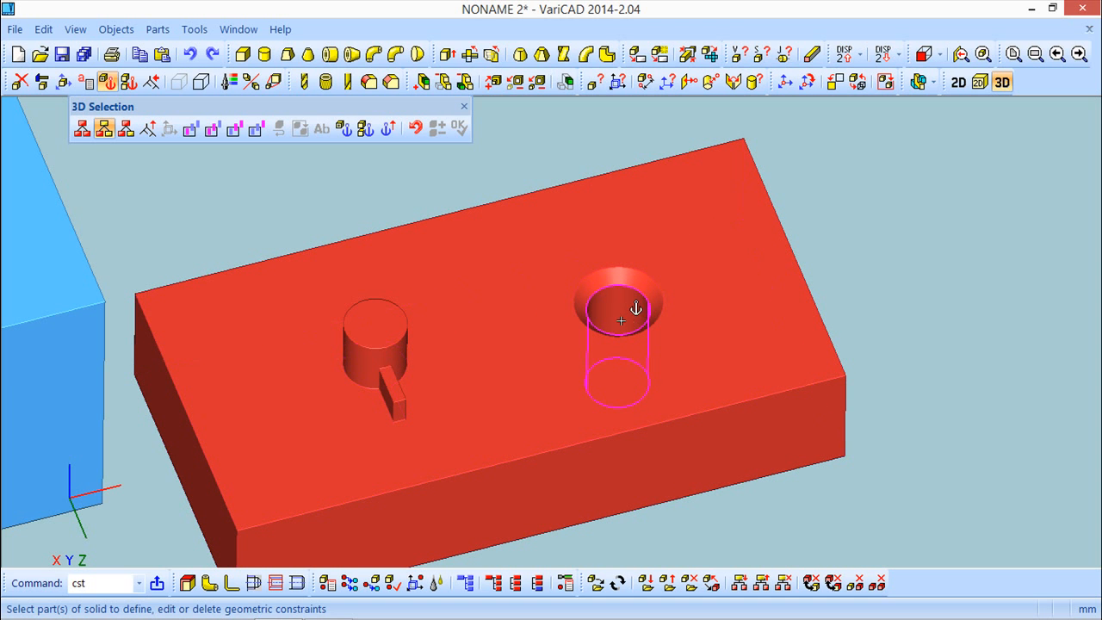
left_click(463, 108)
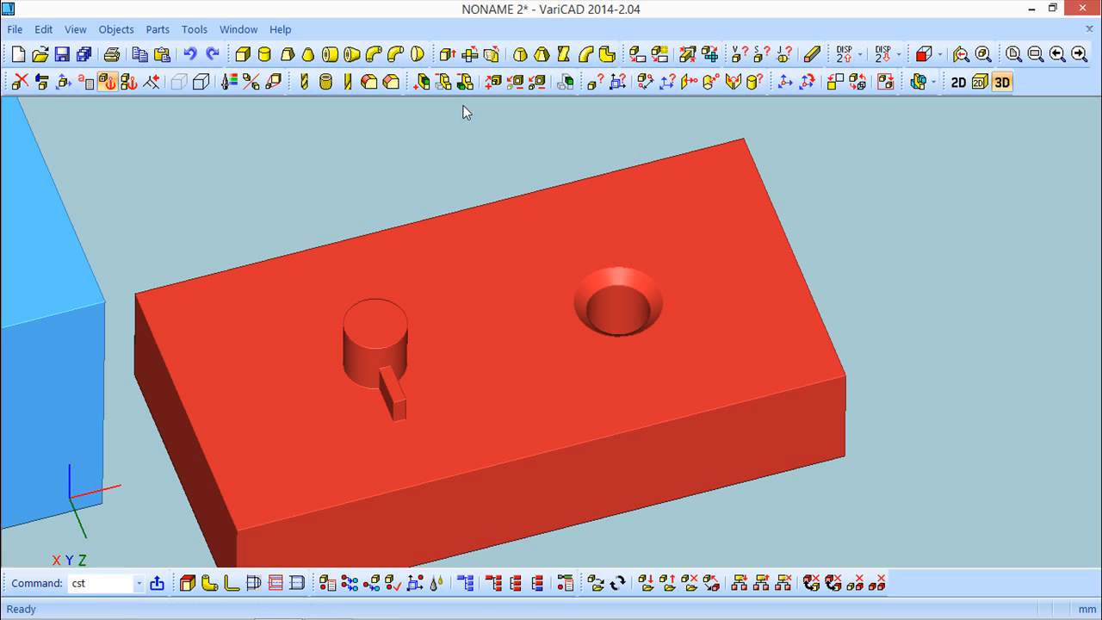
- Select the red block's constrained hole cylinder and the blue cube for transformation, switch the selection to deselecting, and finish it
left_click(65, 83)
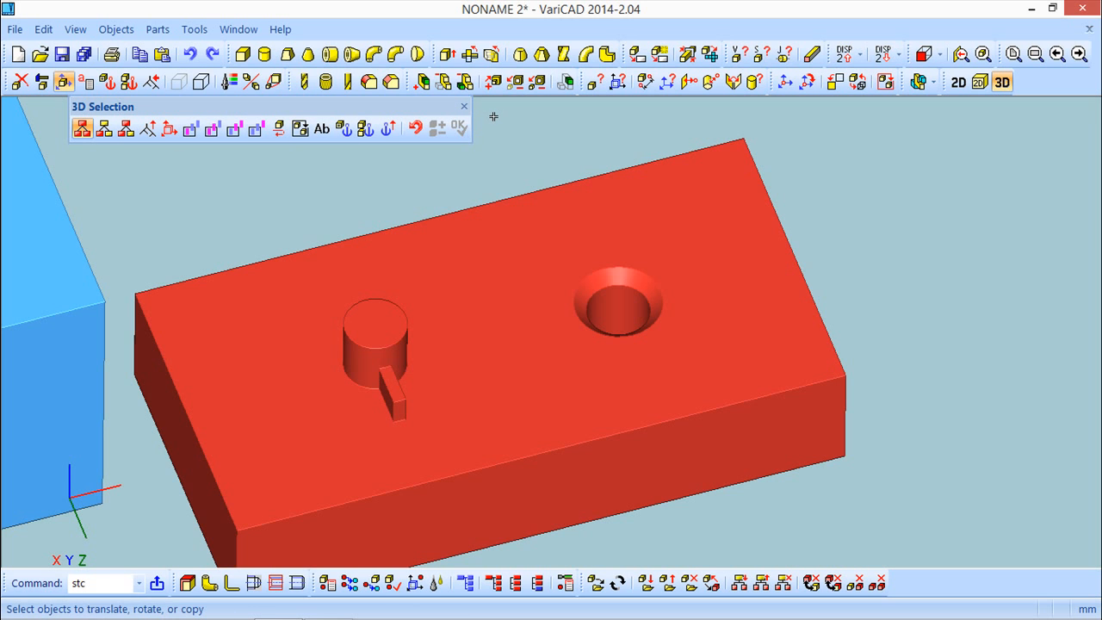
left_click(343, 129)
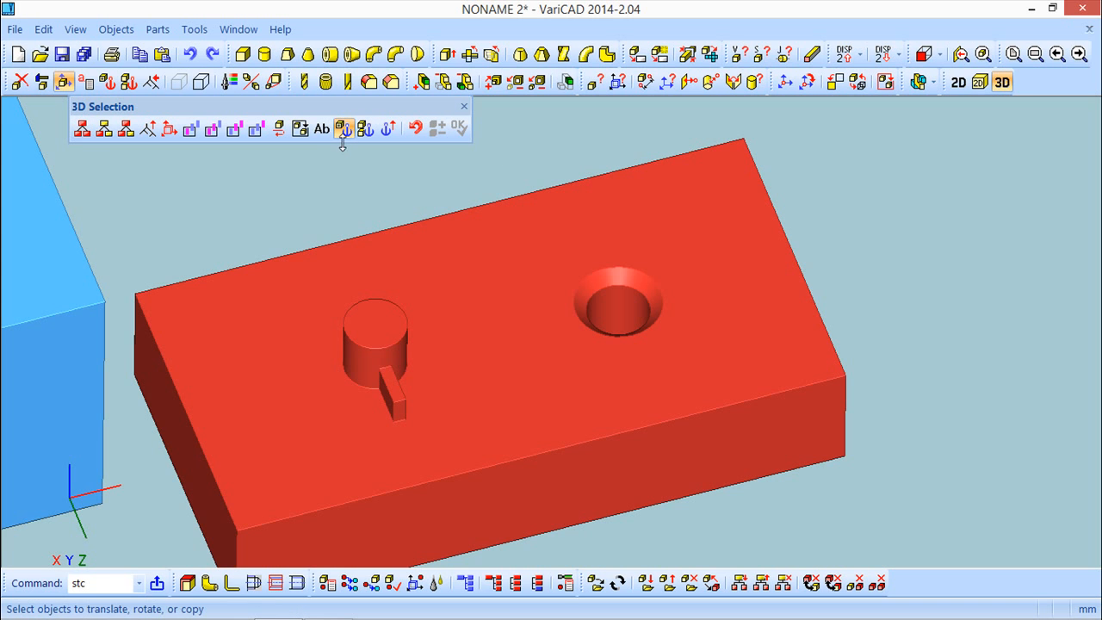
left_click(623, 304)
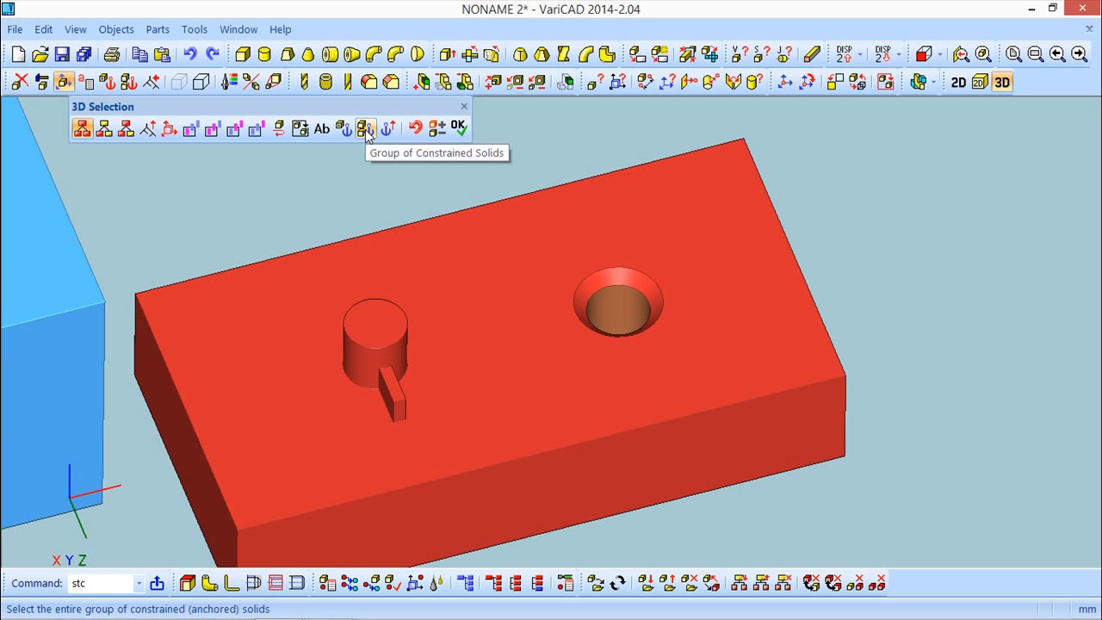
left_click(58, 295)
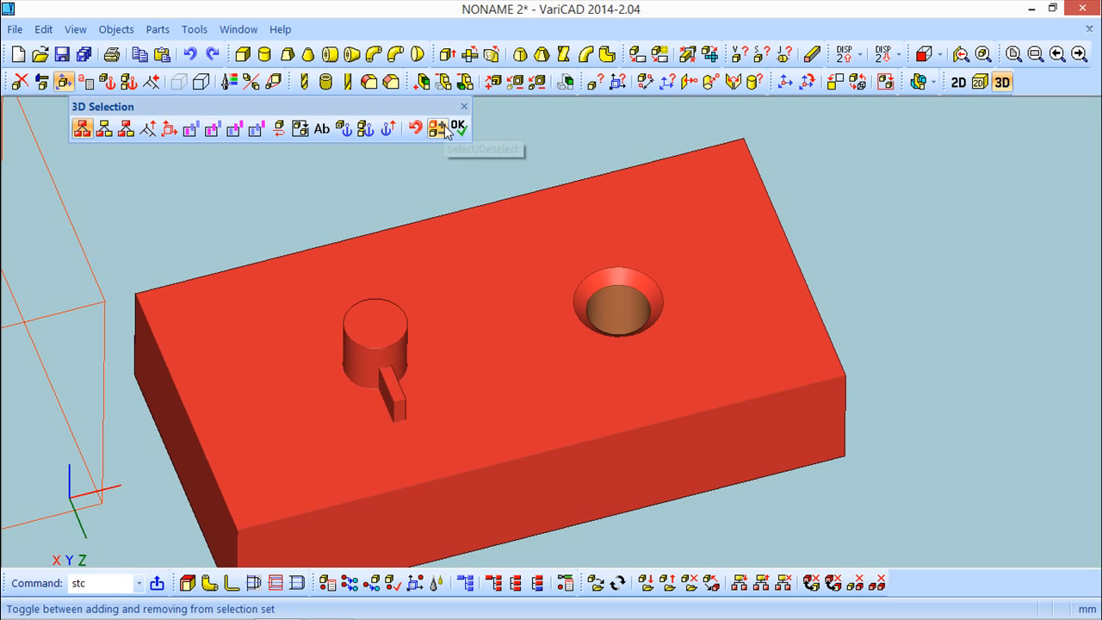
left_click(315, 268)
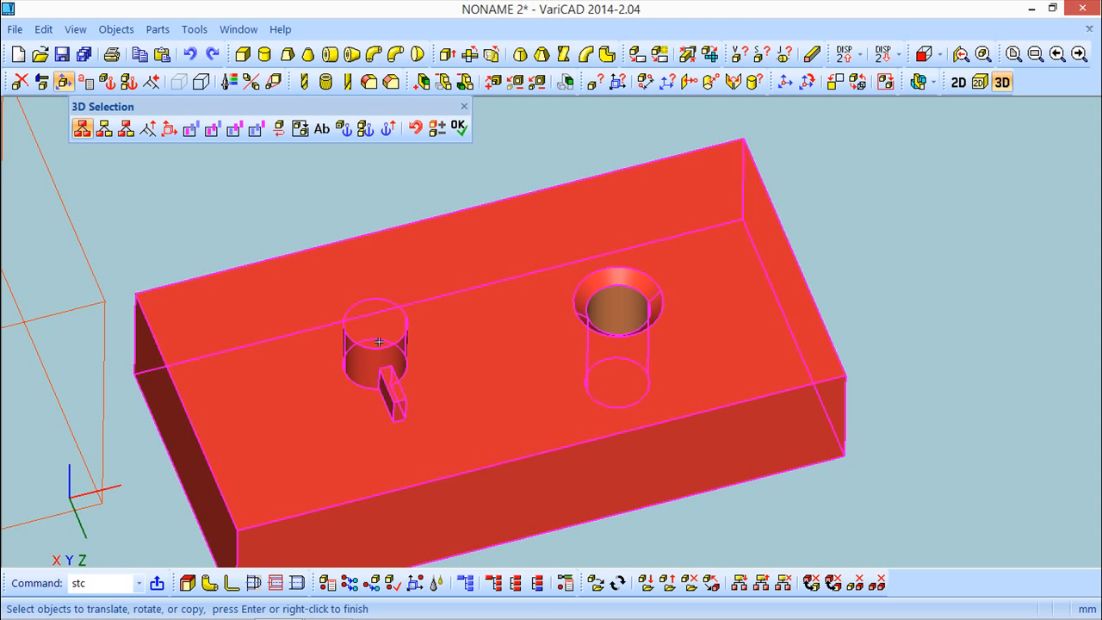
left_click(62, 82)
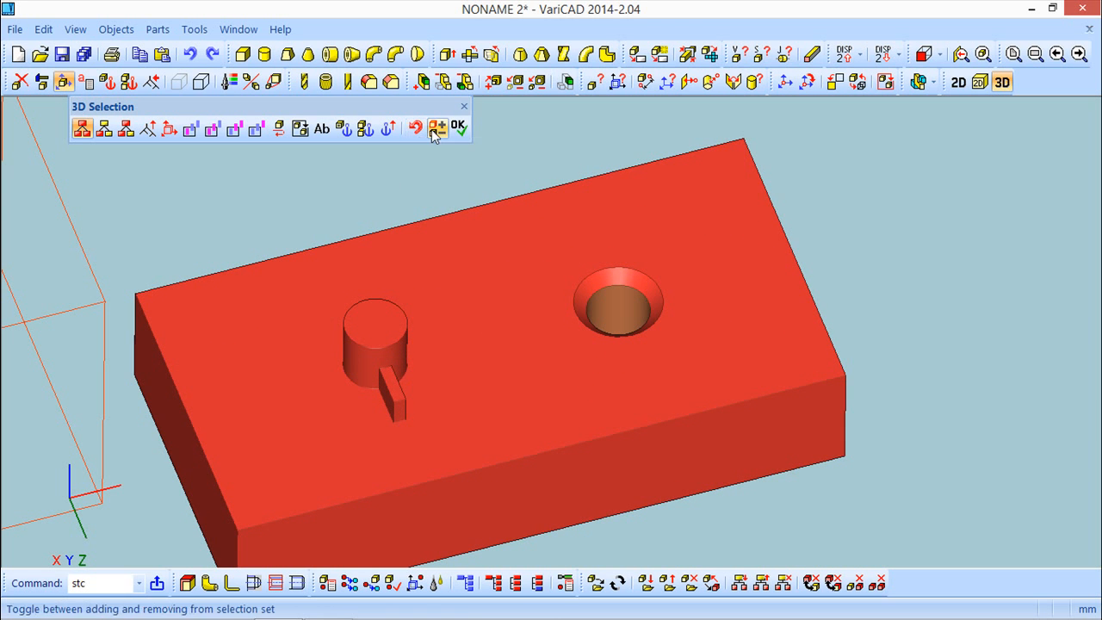
left_click(438, 131)
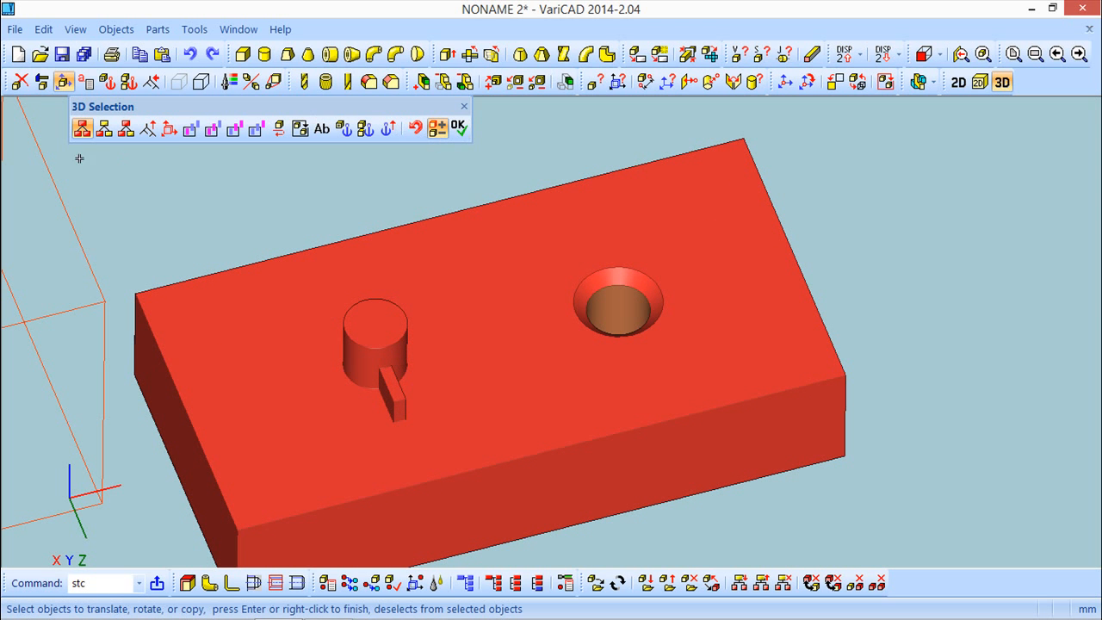
scroll(432, 259, "down", 1)
scroll(432, 259, "down", 3)
middle_click_drag(315, 249, 506, 312)
middle_click_drag(601, 288, 633, 246)
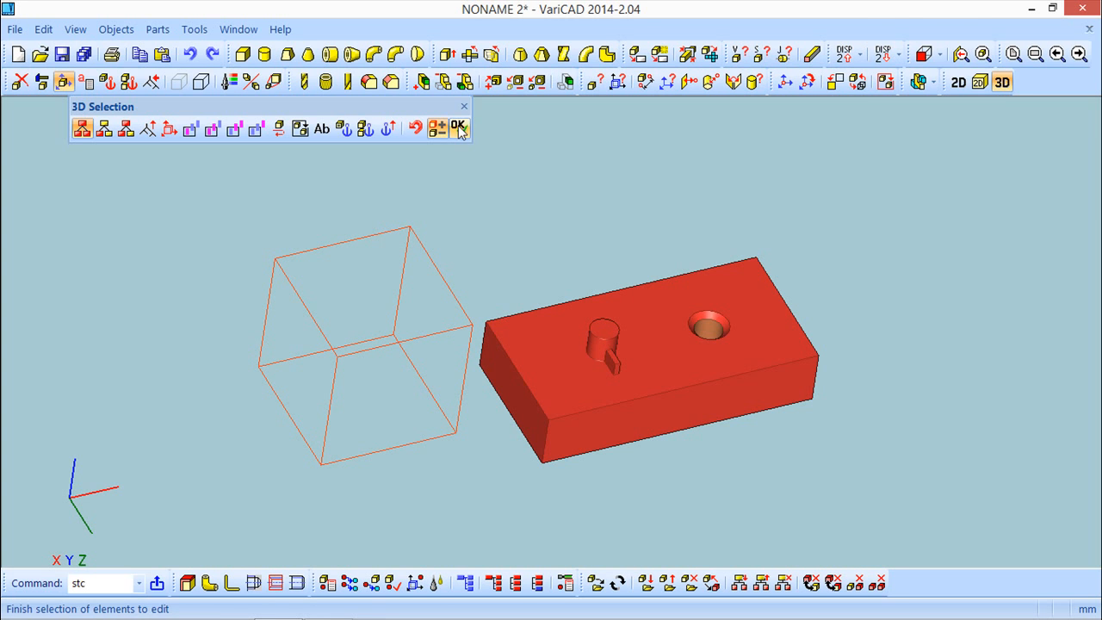
left_click(457, 127)
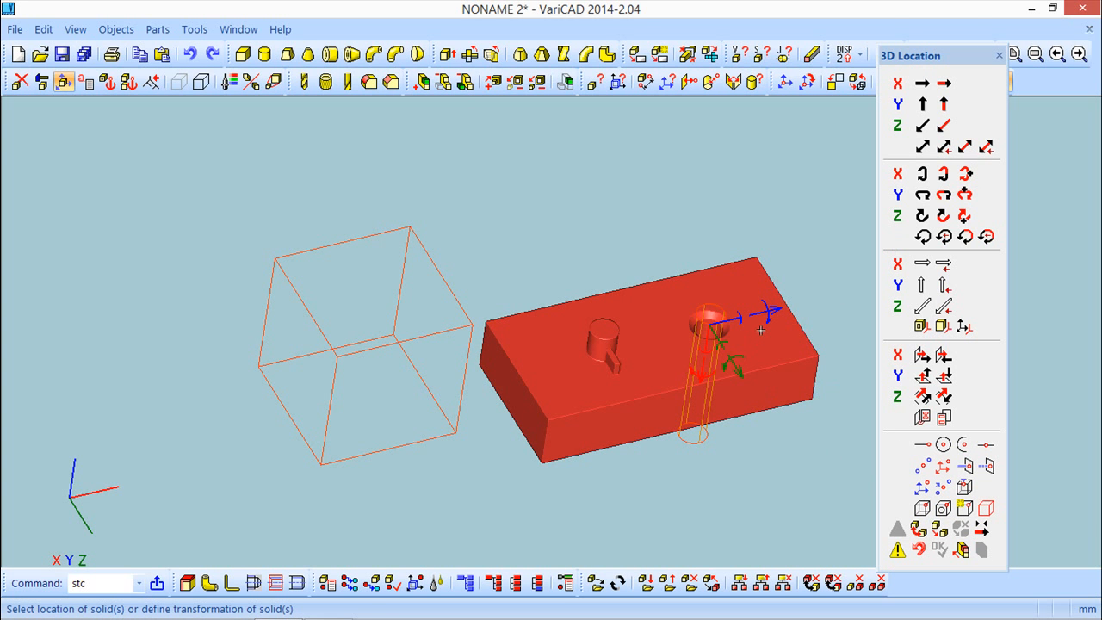
- Try to move the selected hole and blue cube together along the Y axis away from the block's far end, and leave the transformation
left_click_drag(730, 321, 670, 349)
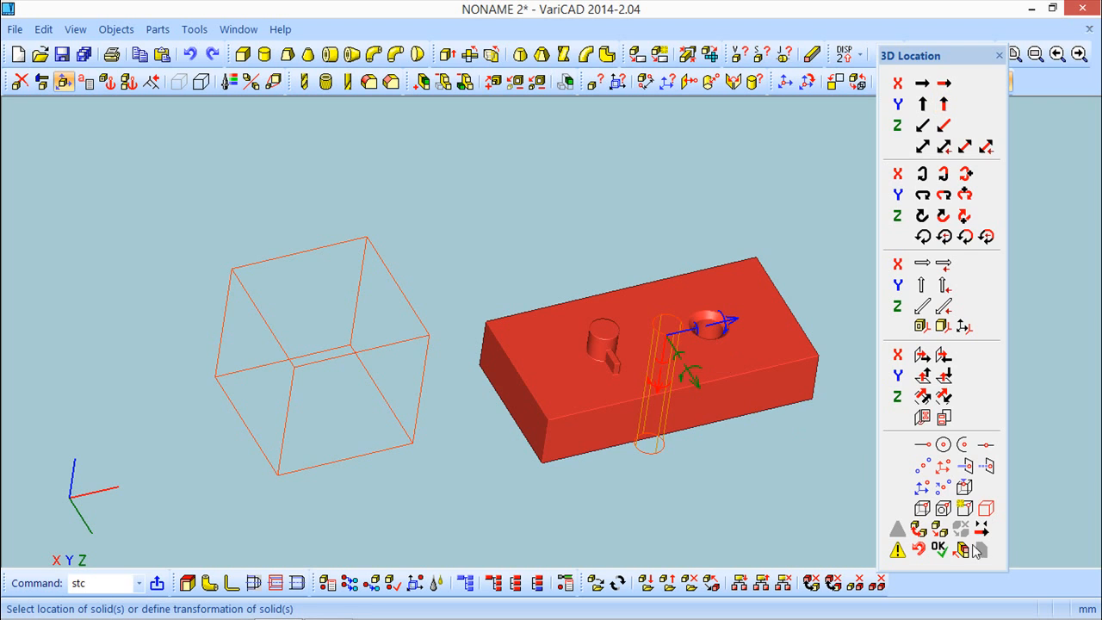
left_click(939, 548)
middle_click_drag(731, 364, 678, 340)
left_click(678, 340)
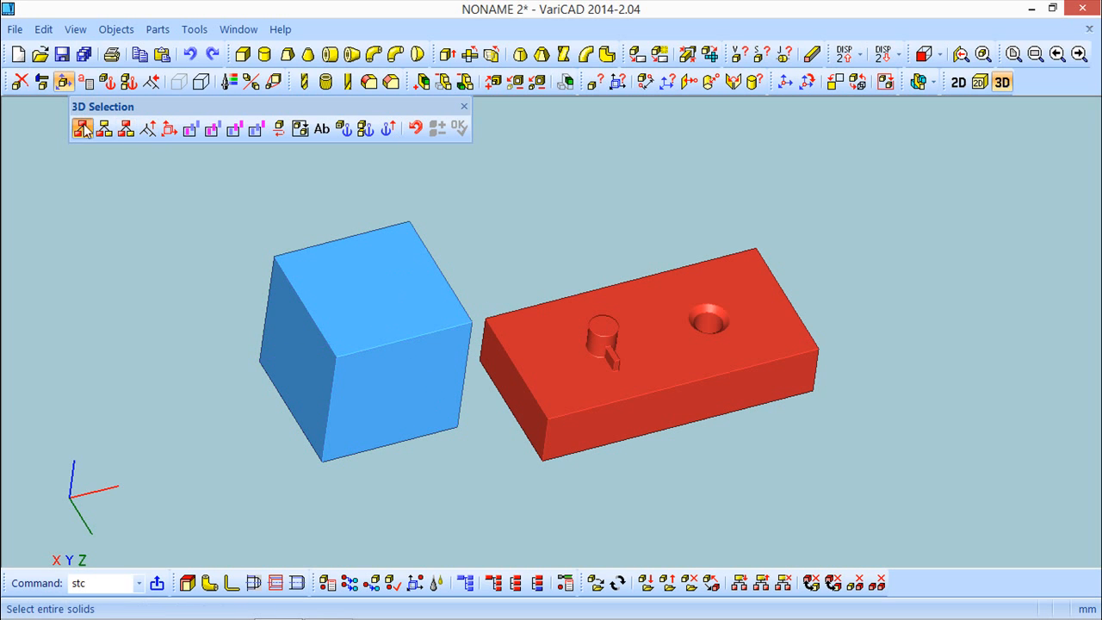
left_click(463, 108)
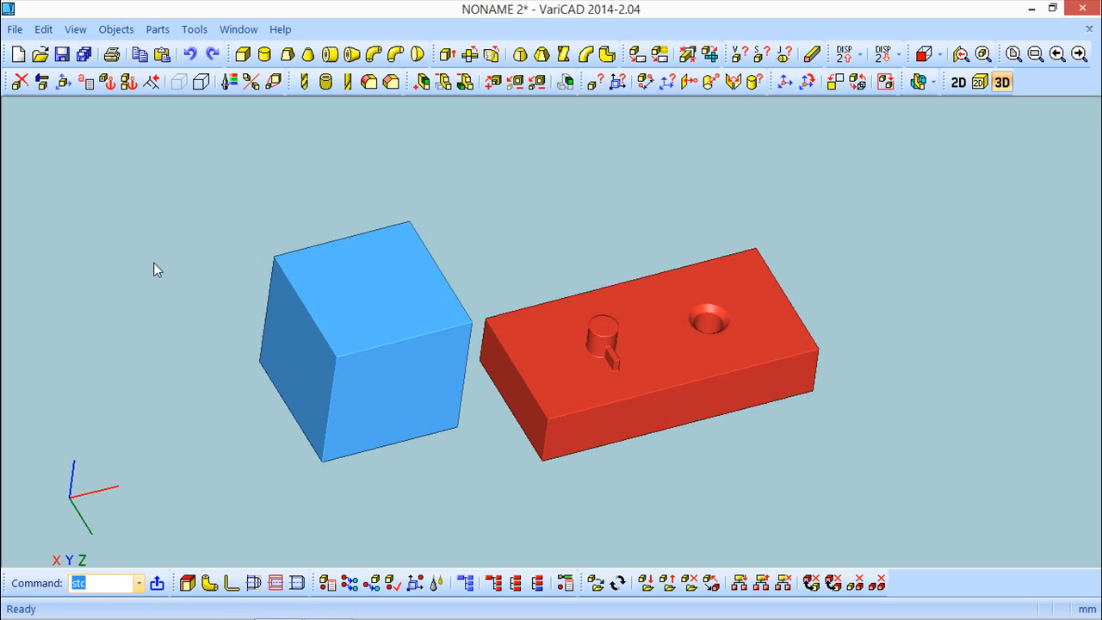